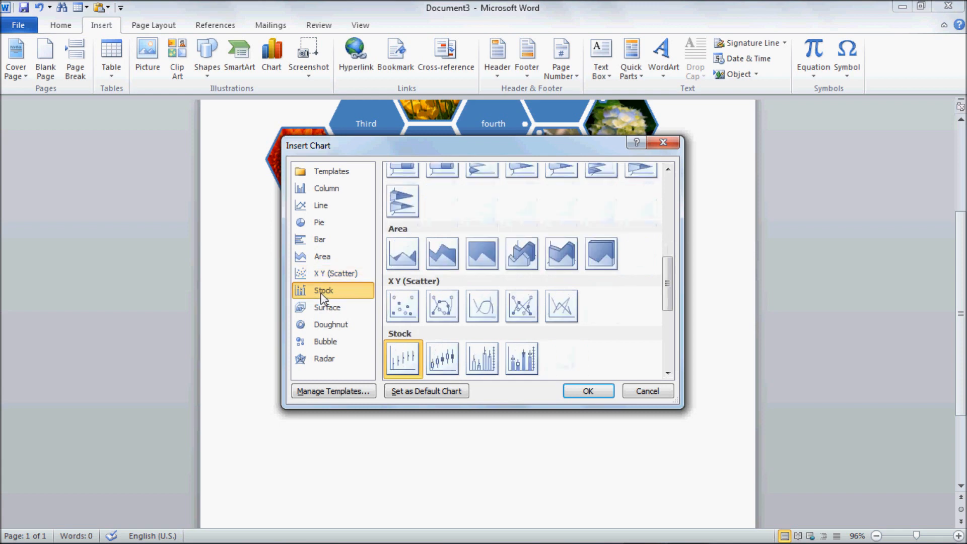
- Insert a chart of the first Column type, the two-dimensional clustered column, into the document
click(325, 308)
drag(667, 298, 682, 185)
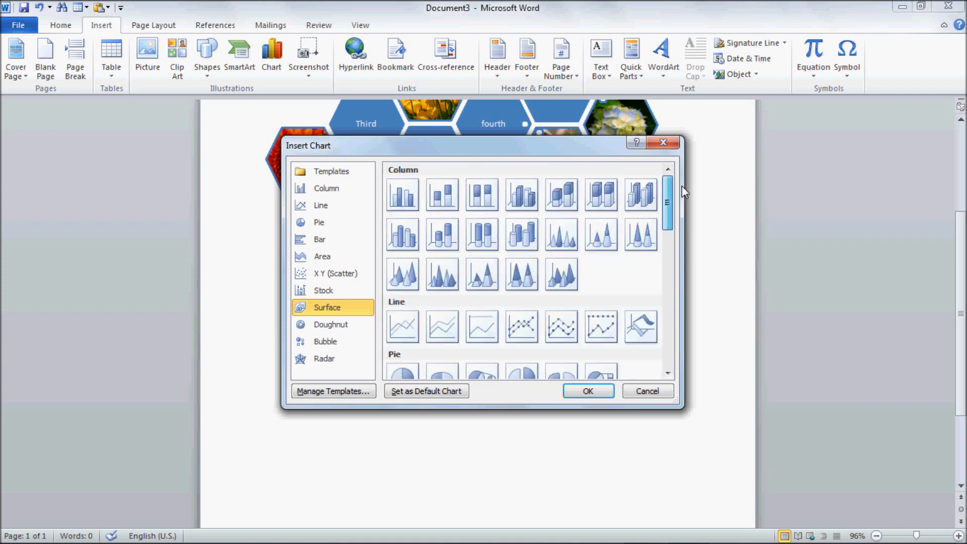
click(412, 204)
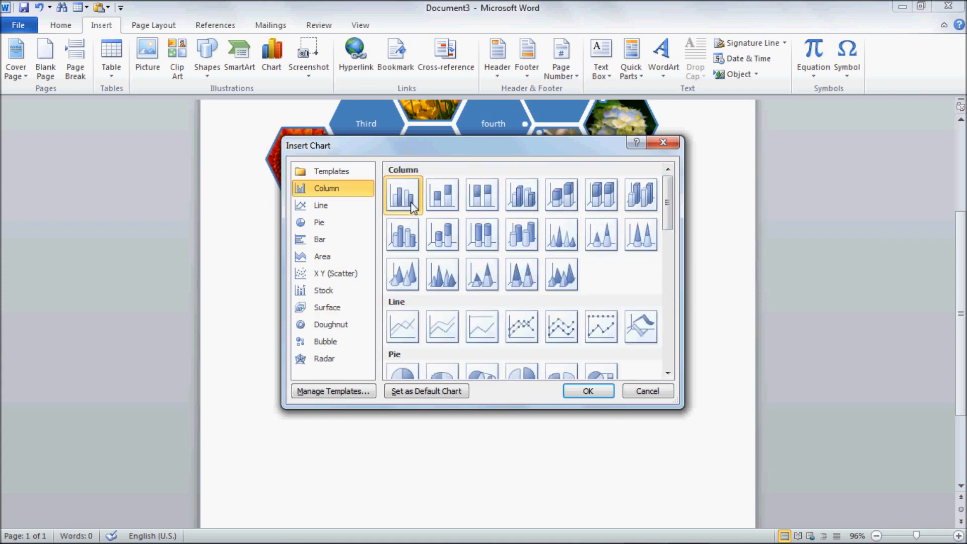
drag(670, 204, 669, 338)
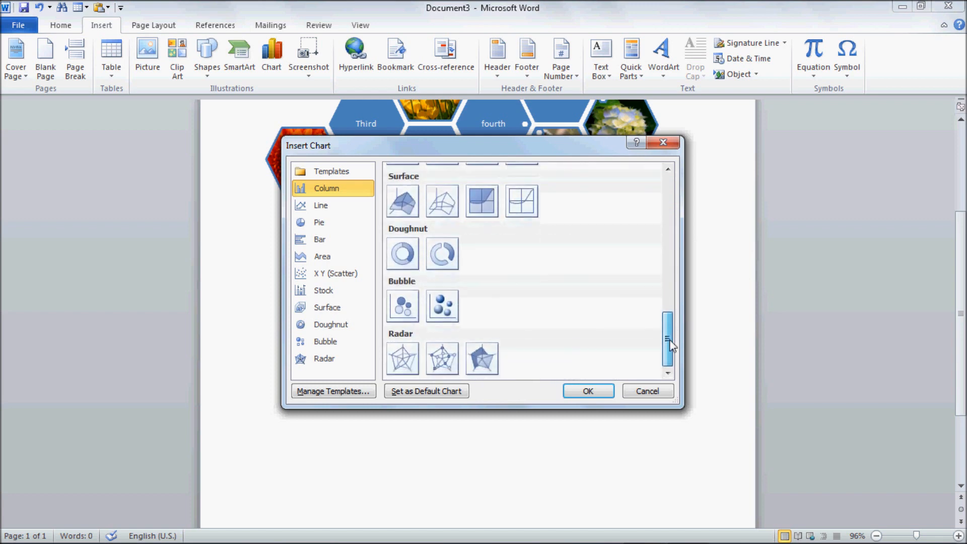
drag(669, 348, 680, 178)
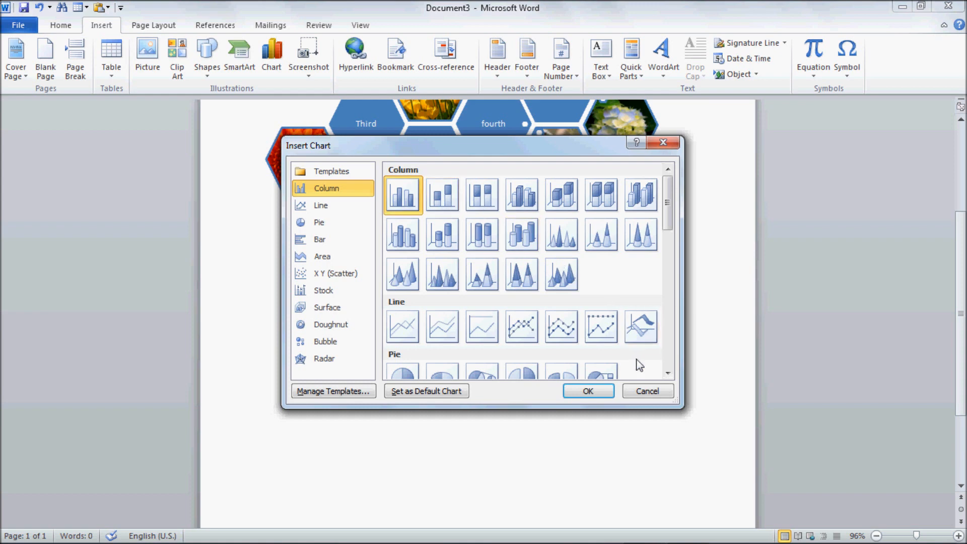
click(575, 395)
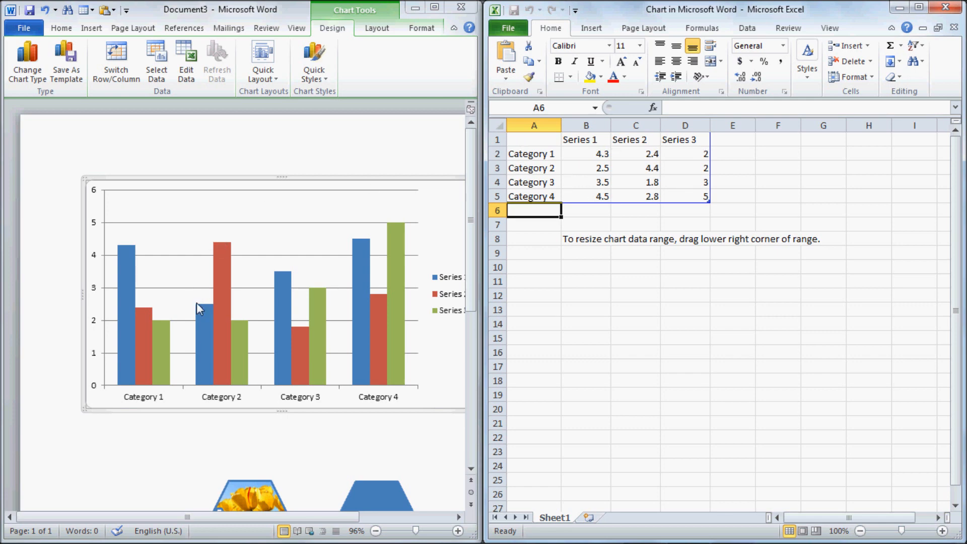
- Clear the sample categories and series data from cells A1:D5 of the chart's worksheet
drag(527, 143, 668, 198)
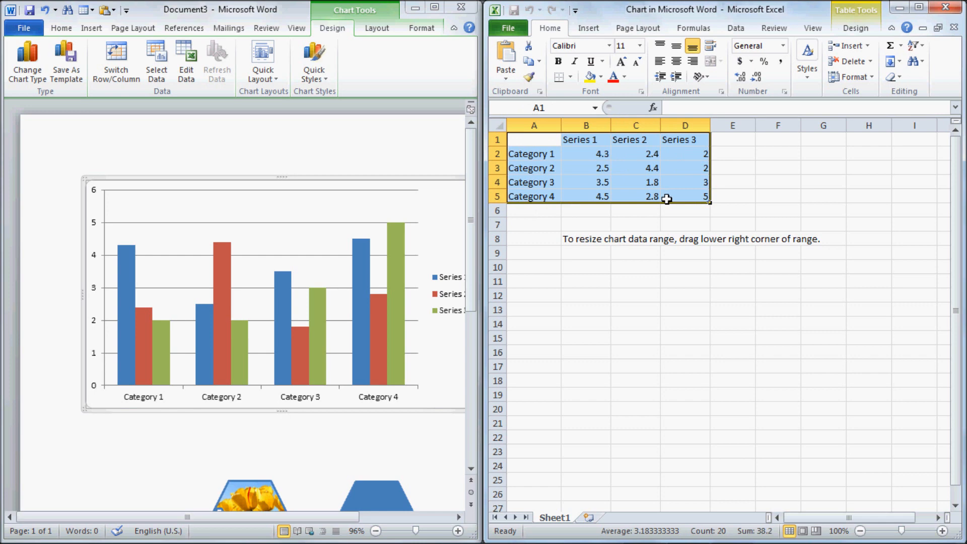
key(Delete)
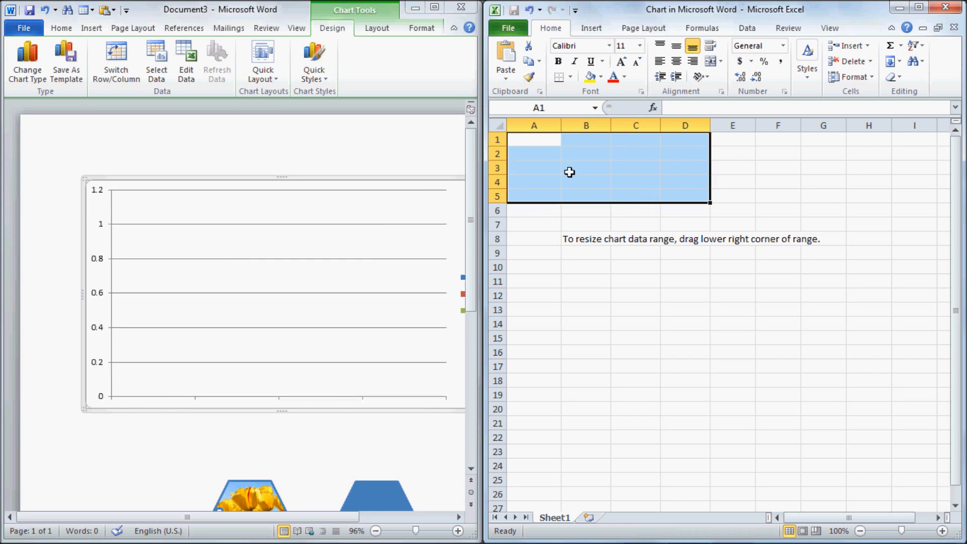
- Enter the column headings Name, Hindi, English, Maths and Science in cells A1 to E1
click(544, 143)
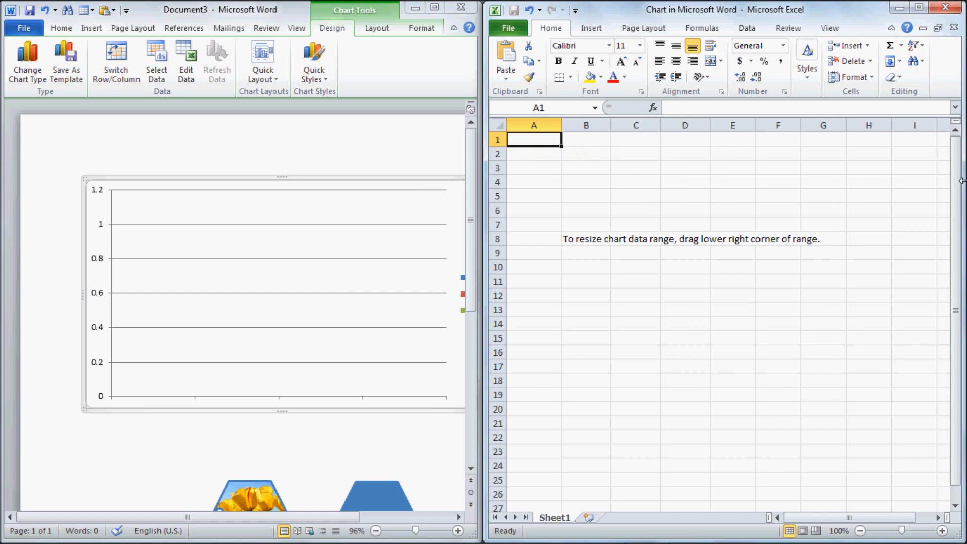
text(N)
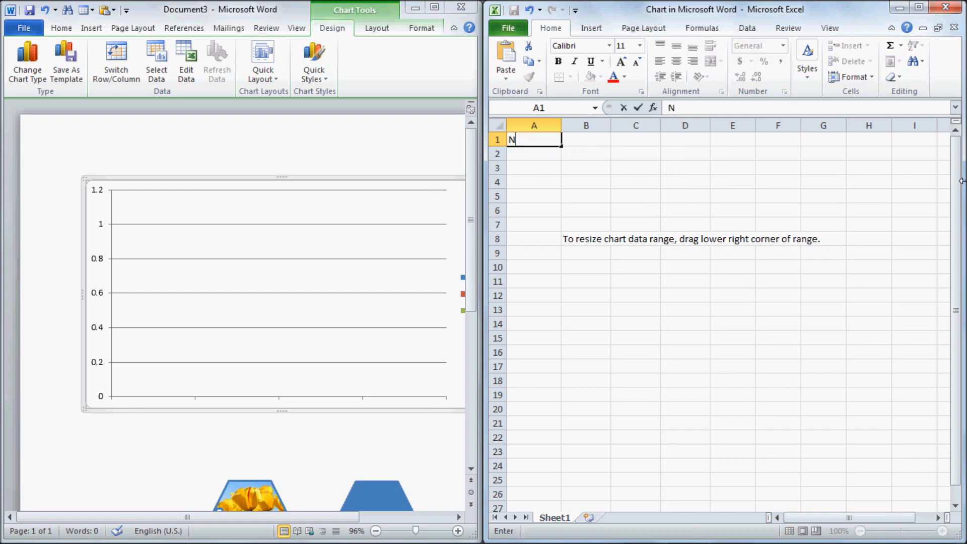
text(ame)
key(Tab)
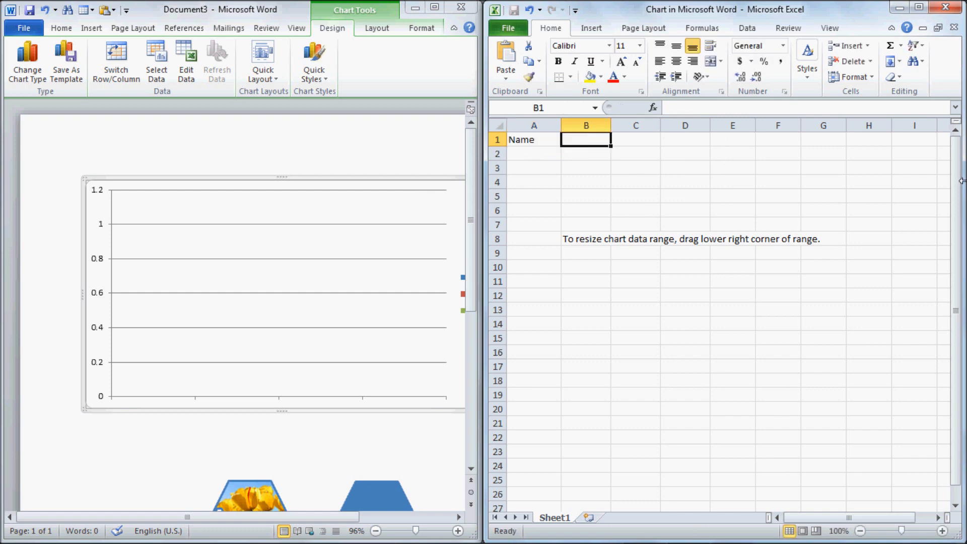
text(Hindi)
key(Tab)
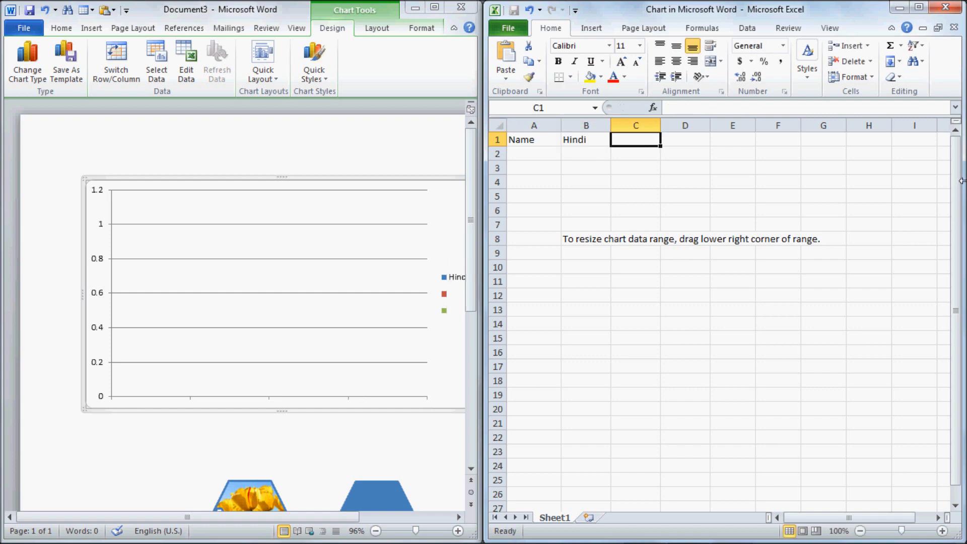
text(English)
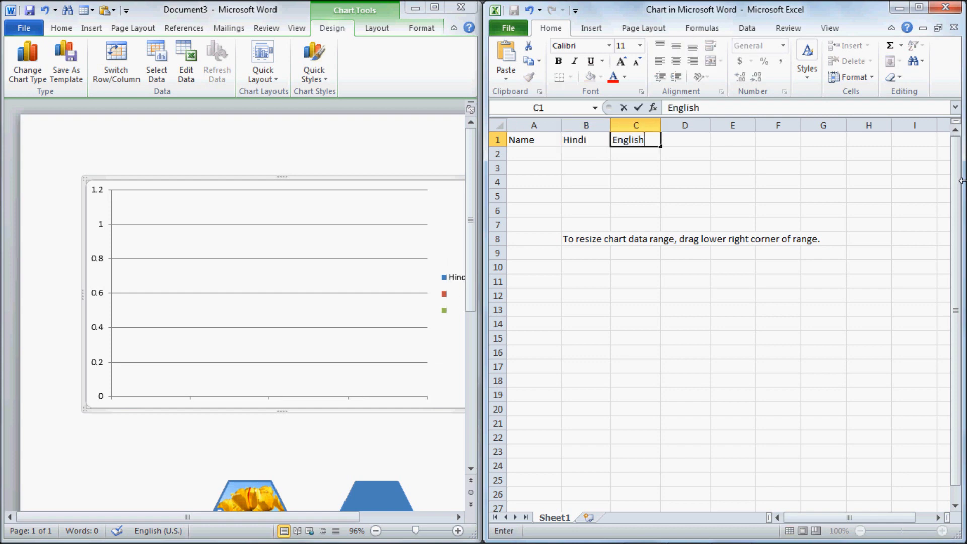
key(Tab)
text(M)
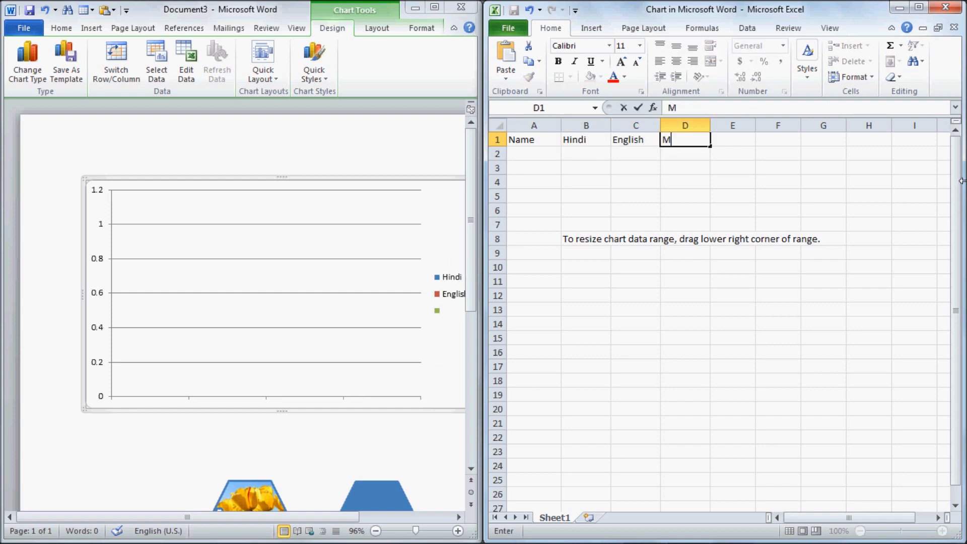
text(aths)
key(Tab)
text(Scienc)
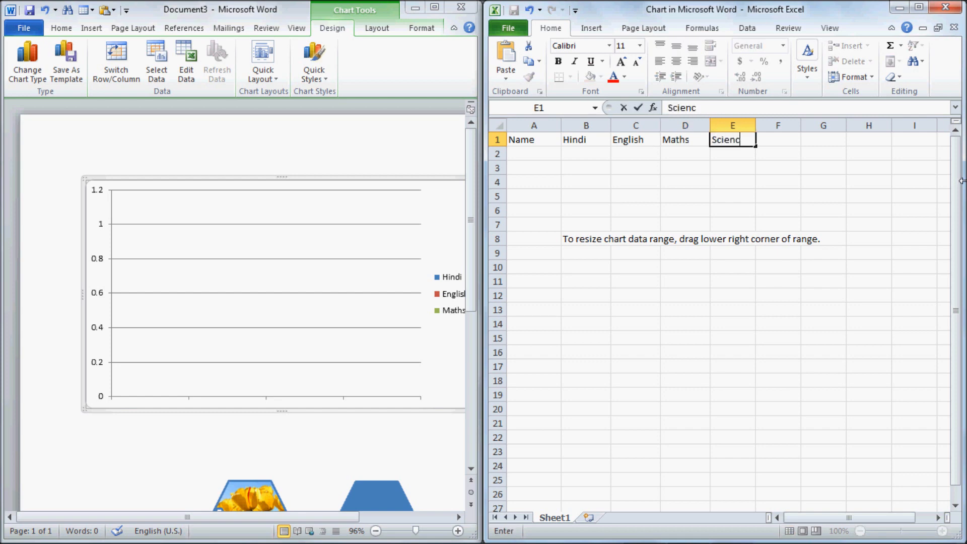
text(e)
key(Return)
- Fill row 2 with the first student's name and the marks 67, 87, 67 and 99
key(Left)
key(Left)
key(Left)
key(Left)
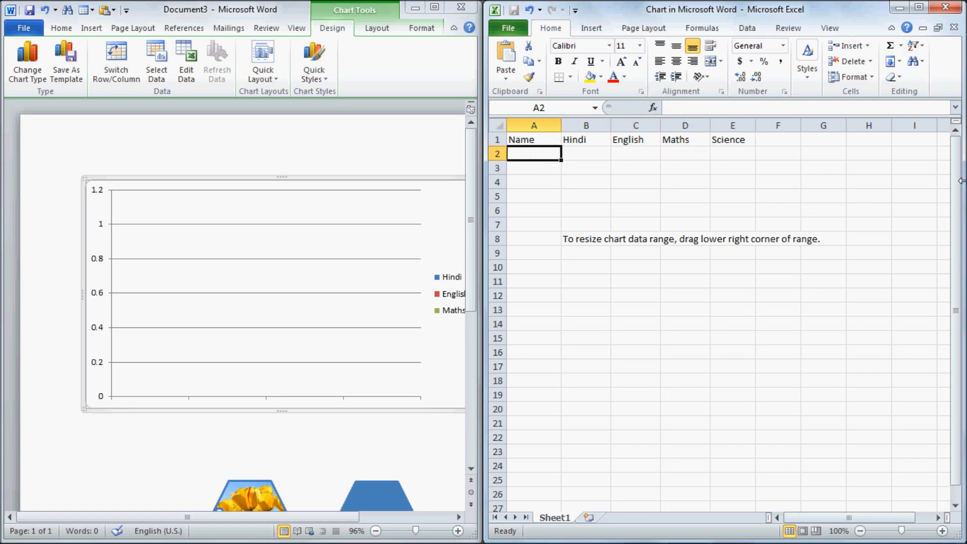
text(Poonam)
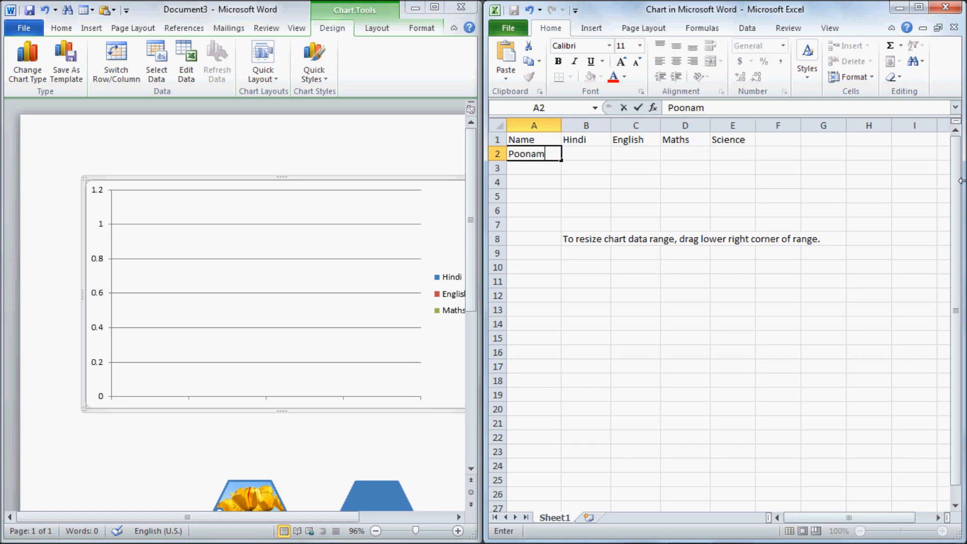
key(Tab)
text(67)
key(Tab)
text(87)
key(Tab)
text(67)
key(Tab)
text(99)
key(Return)
- Fill row 3 with the second student's name and the marks 89, 88, 67 and 89
key(Left)
key(Left)
key(Left)
key(Left)
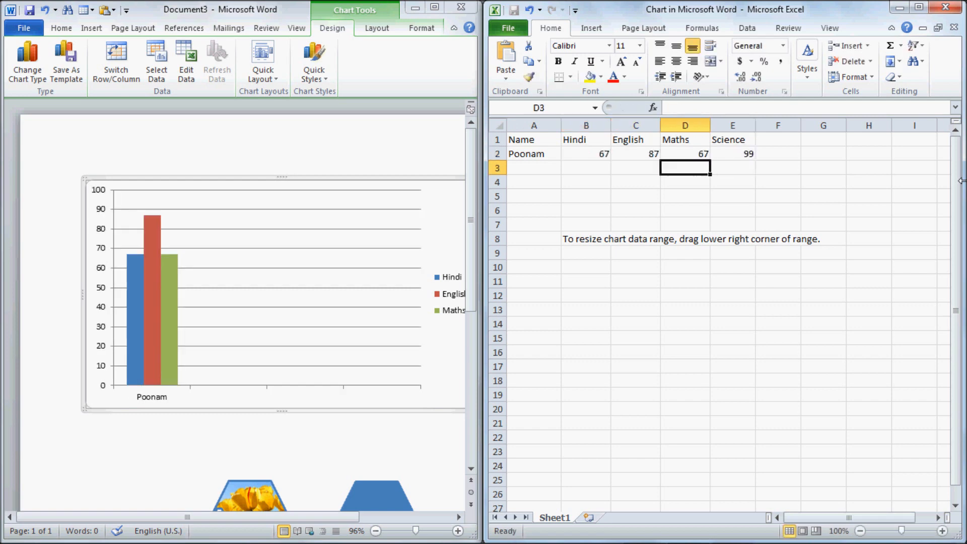
text(Om)
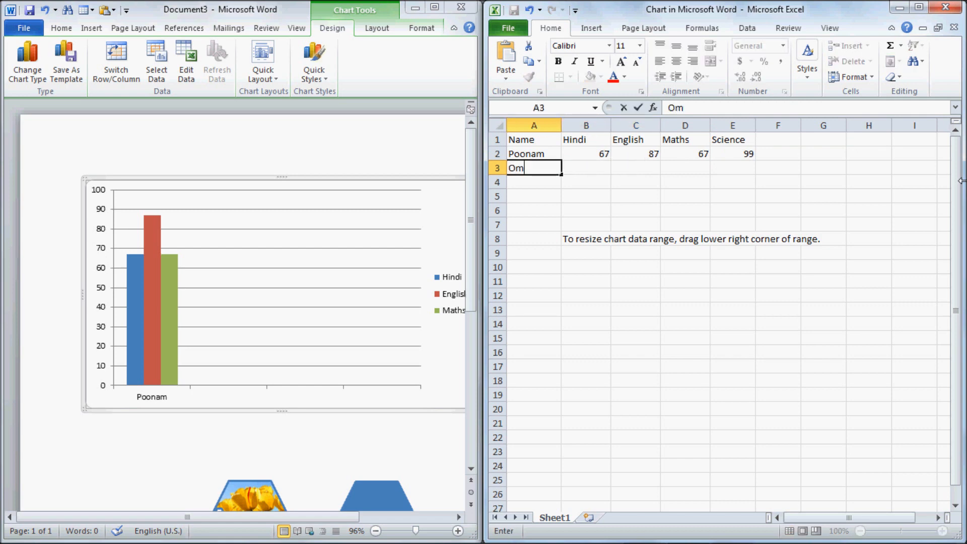
text( Prakash)
key(Tab)
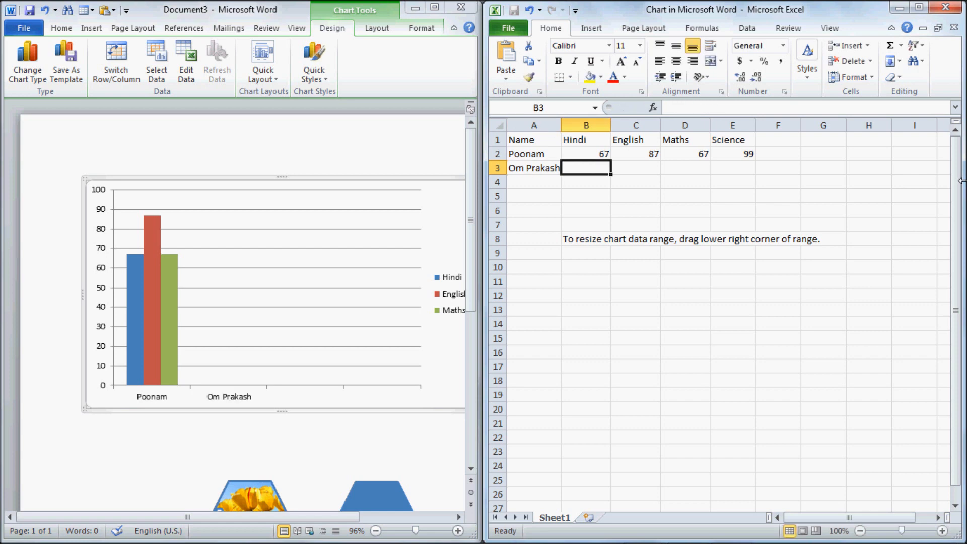
text(89)
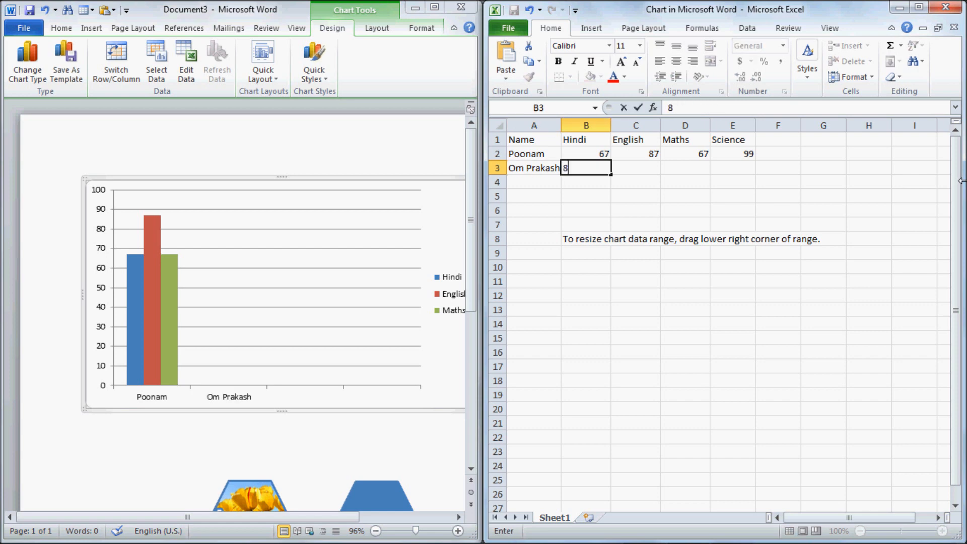
key(Caps_Lock)
key(Caps_Lock)
key(Tab)
text(88)
key(Tab)
text(67)
key(Tab)
text(89)
key(Tab)
- Fill row 4 with the third student's name and the marks 78, 45, 78 and 57
key(Down)
key(Left)
key(Left)
key(Left)
key(Left)
key(Left)
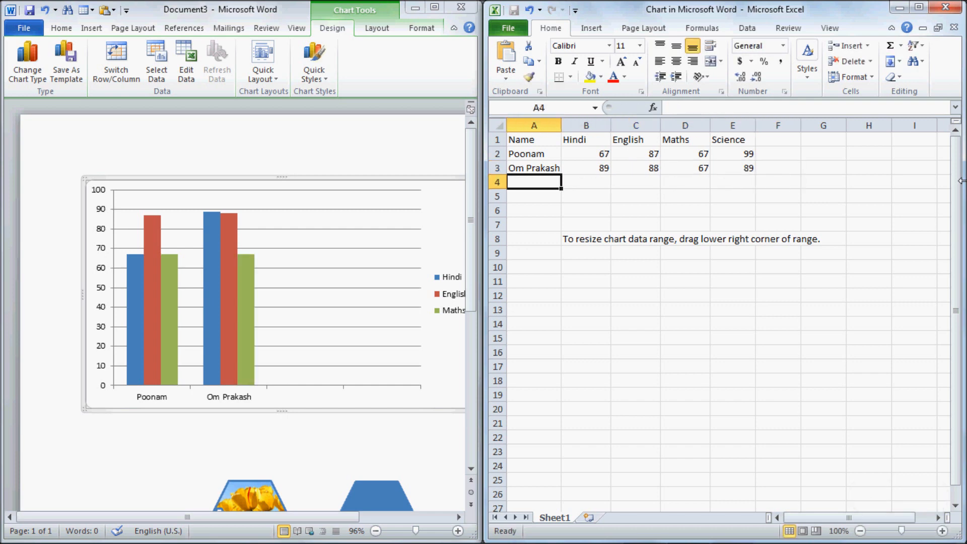
text(Uma)
key(Tab)
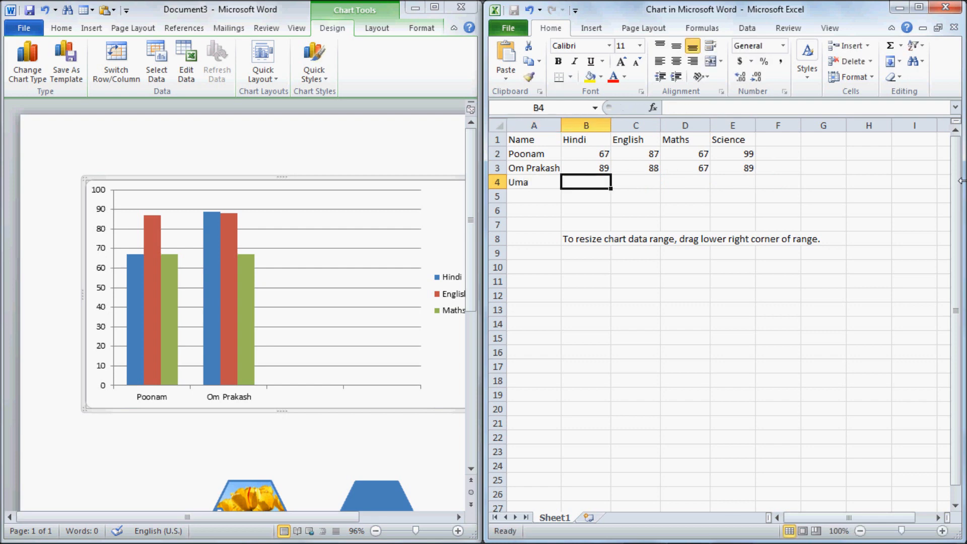
text(7)
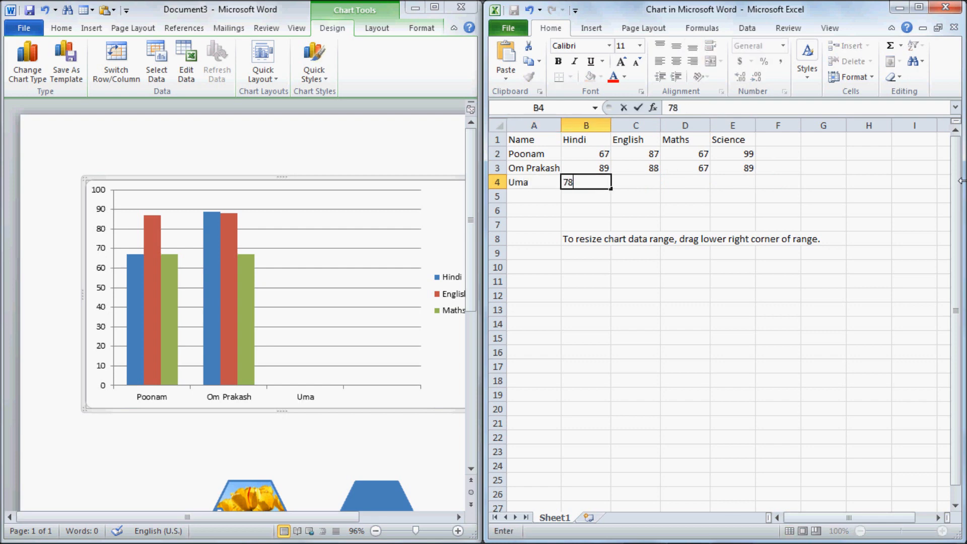
text(8)
key(Tab)
text(45)
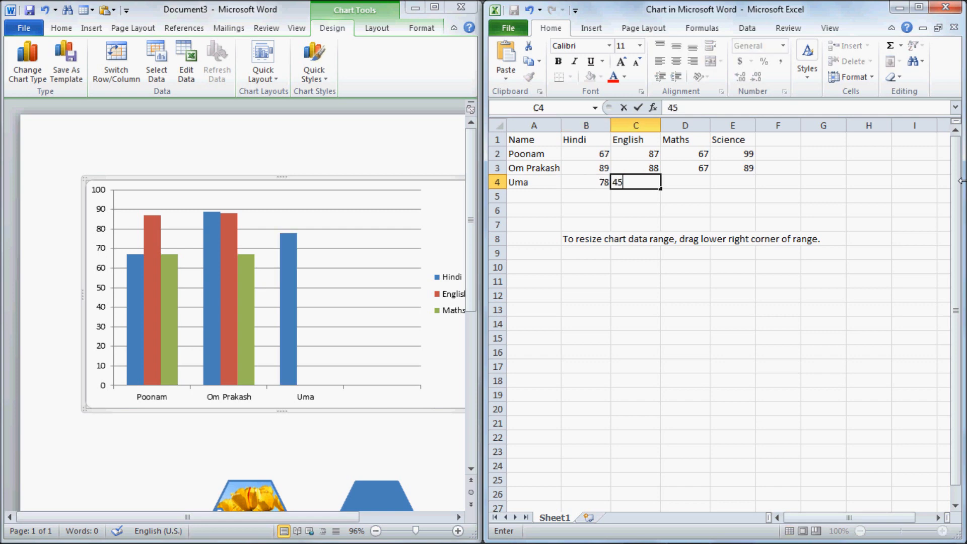
key(Tab)
text(78)
key(Tab)
text(9)
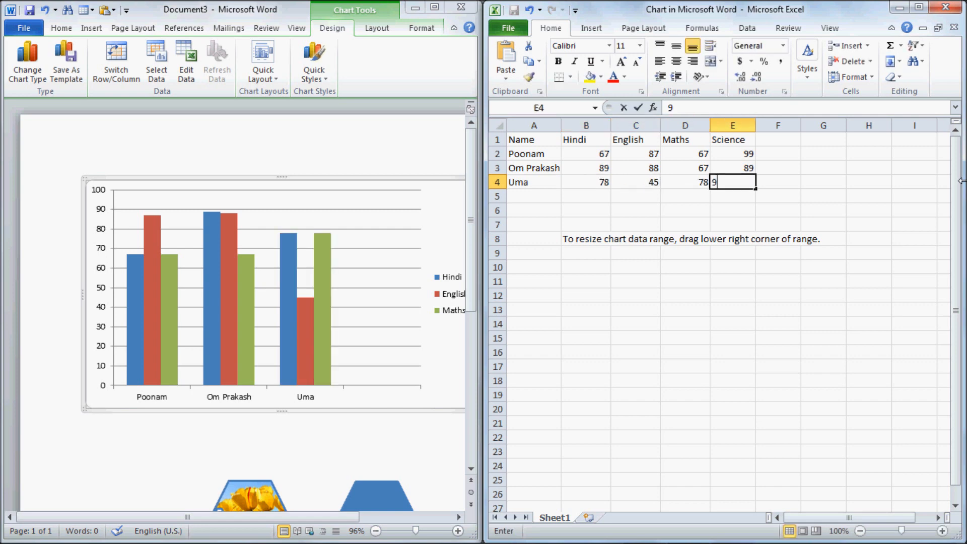
text(57)
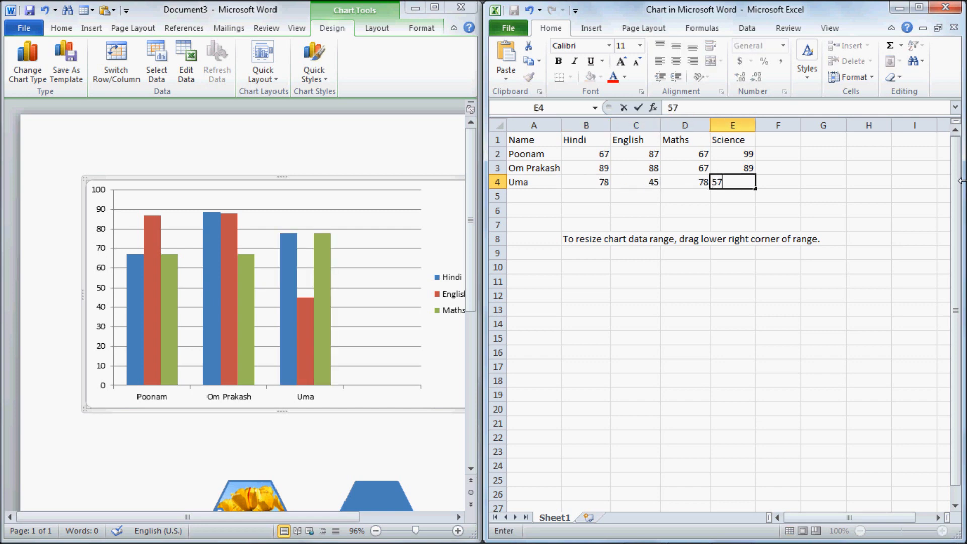
key(Return)
- Fill row 5 with the fourth student's name and the marks 87, 99, 75 and 89
key(Left)
key(Left)
key(Left)
key(Left)
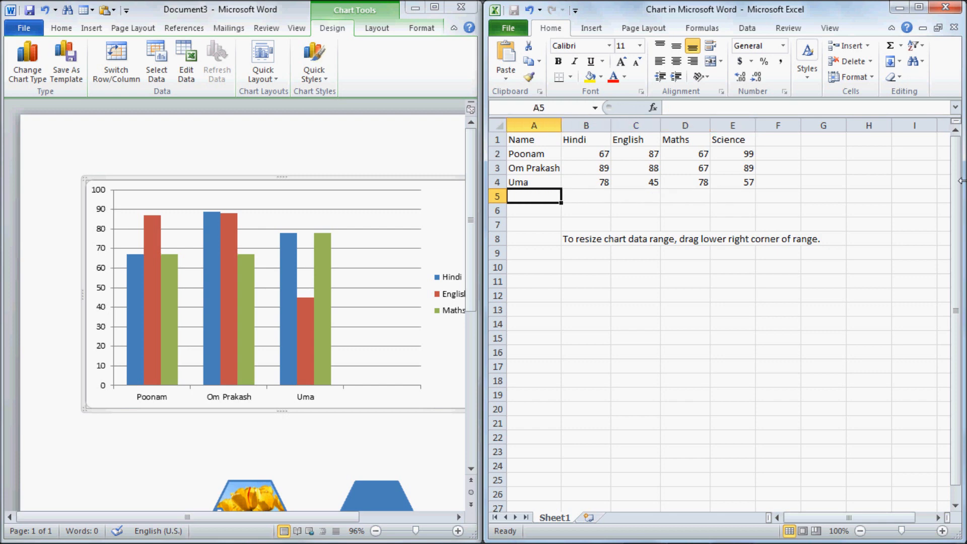
text(Rakesh)
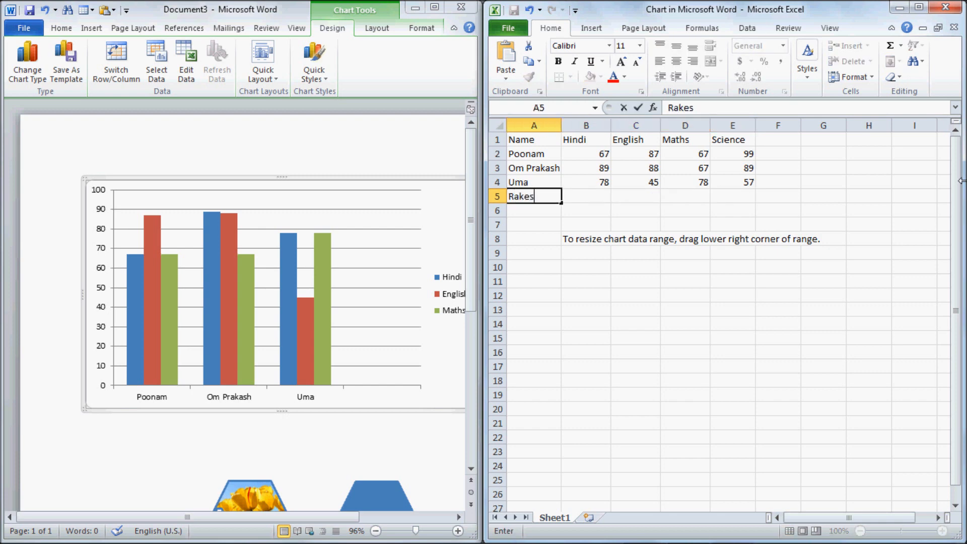
key(Tab)
text(87)
key(Tab)
text(99)
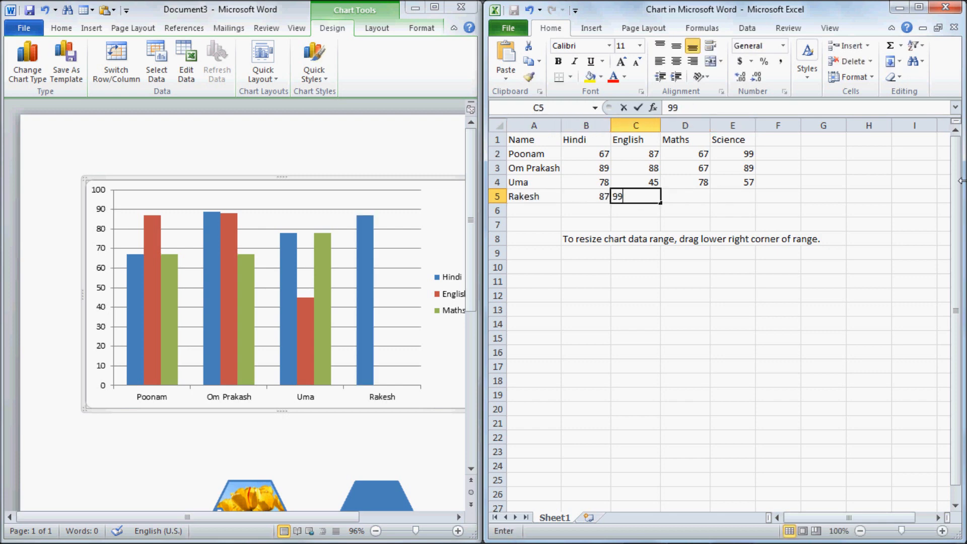
key(Tab)
text(00)
key(BackSpace)
key(BackSpace)
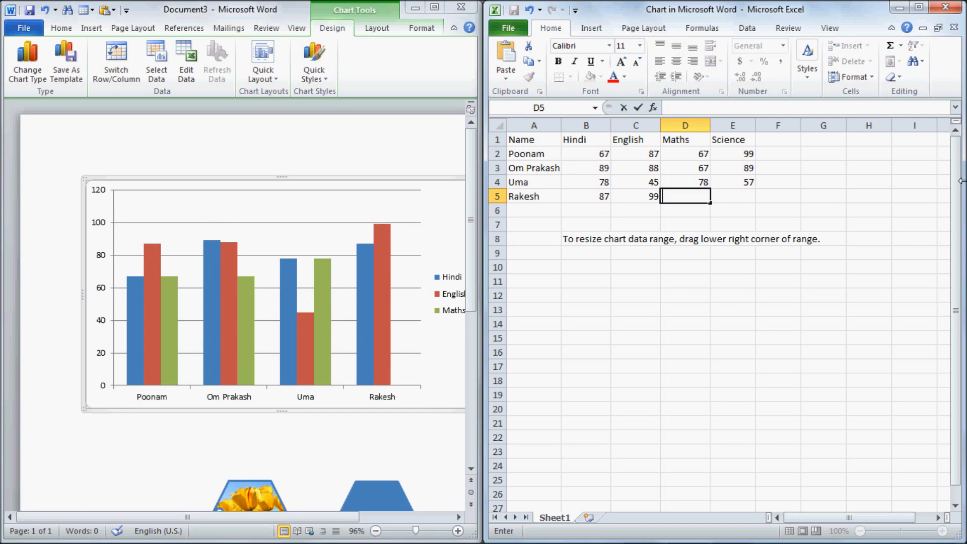
text(75)
key(Tab)
text(89)
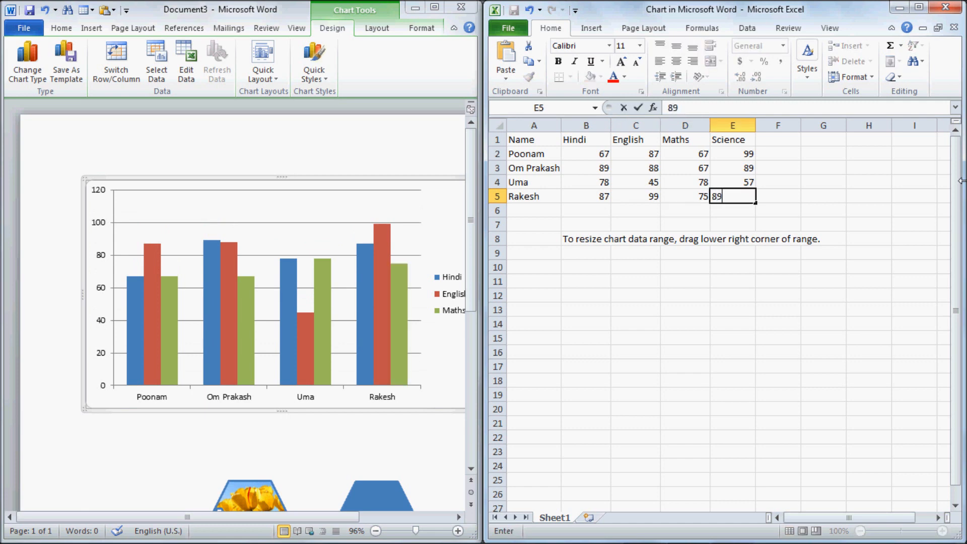
key(Return)
- Fill row 6 with the fifth student's name and the marks 67, 88, 45 and 78
key(Left)
key(Left)
key(Left)
key(Left)
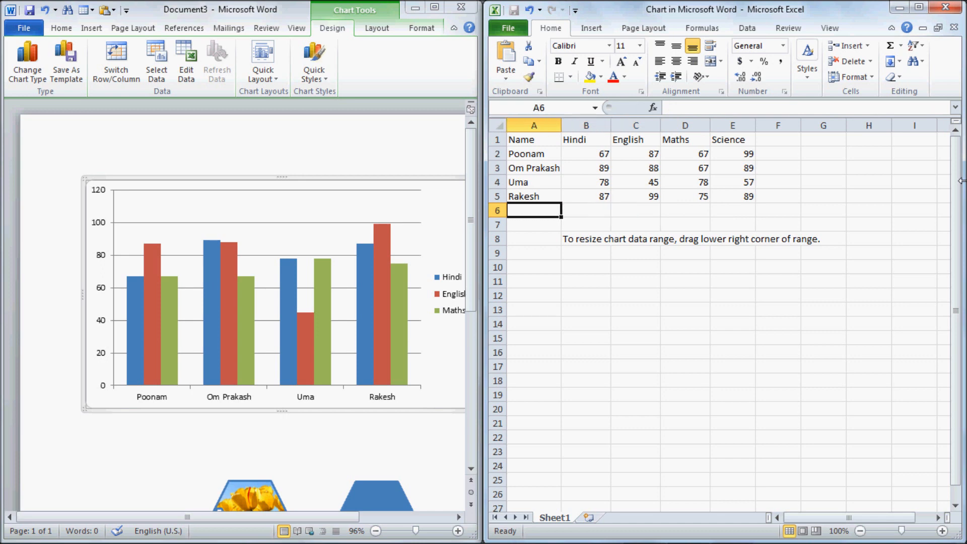
text(Uhs)
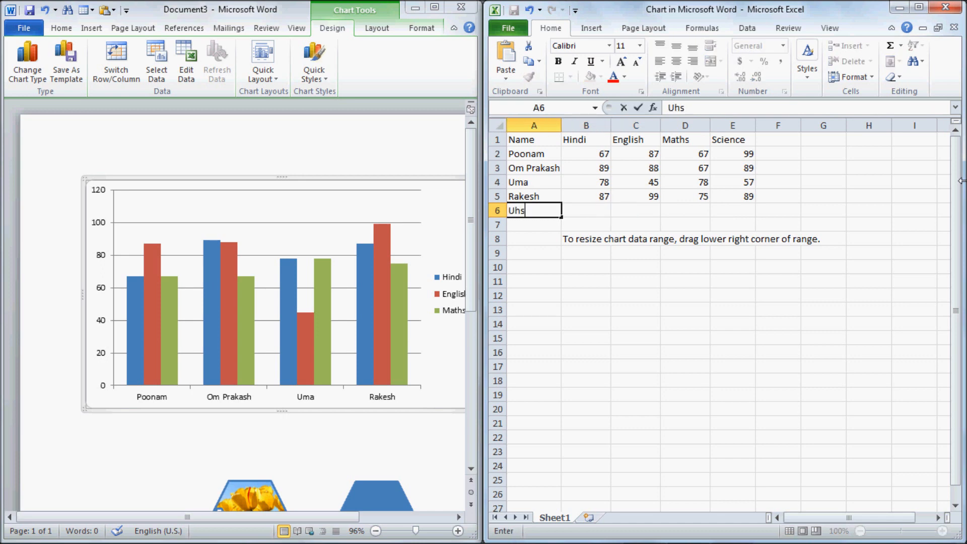
text(sha)
key(Tab)
text(67)
key(Tab)
text(88)
key(Tab)
text(45)
key(Tab)
text(78)
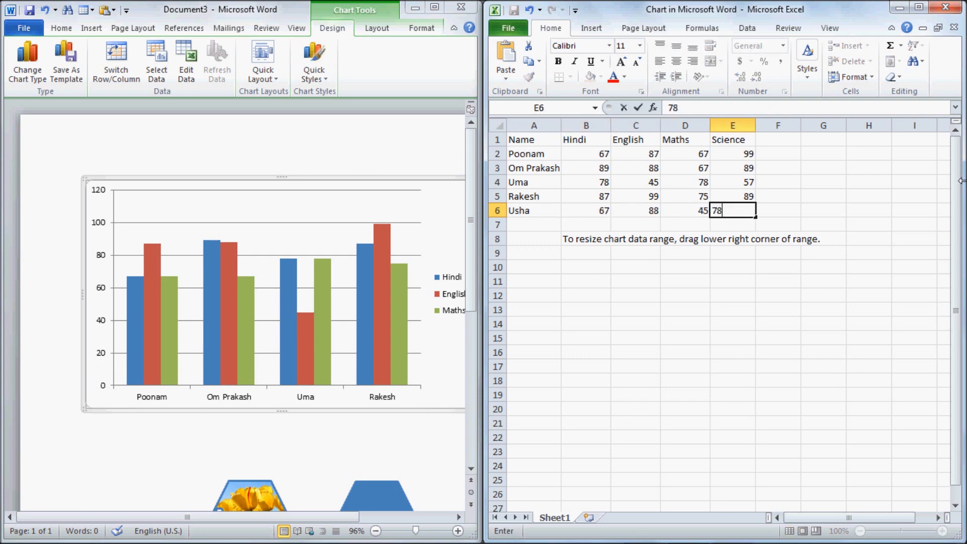
click(538, 228)
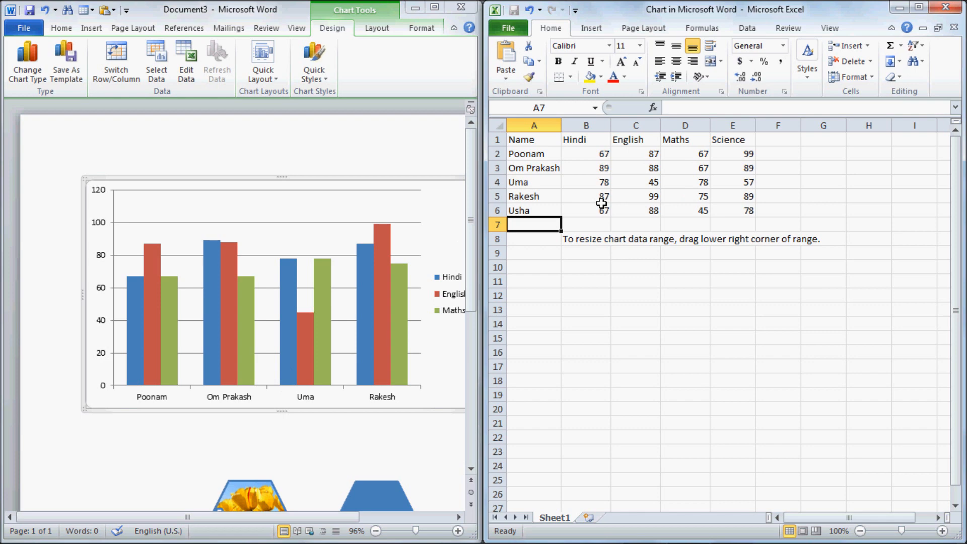
- Close the chart's data sheet and compare the students' columns for each subject in the chart
click(946, 7)
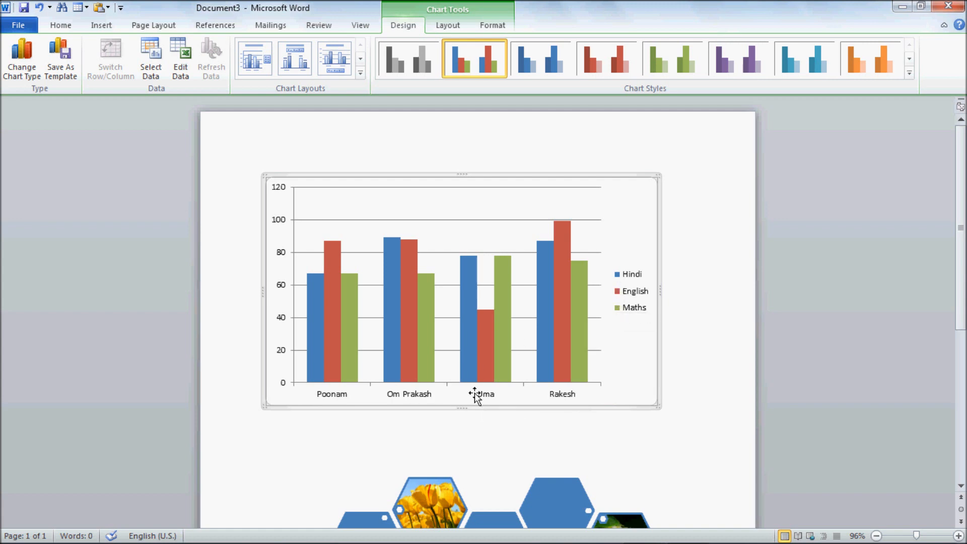
mouse_move(484, 313)
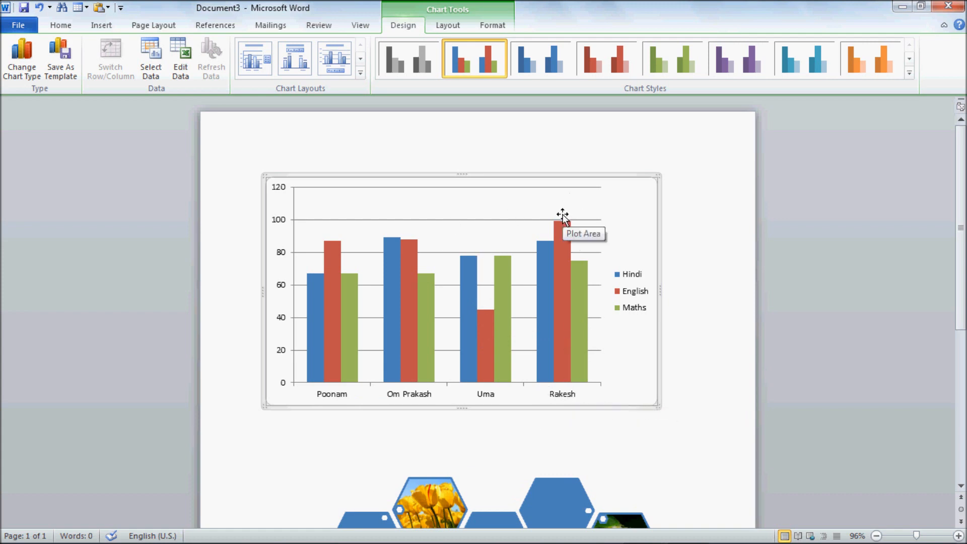
mouse_move(566, 223)
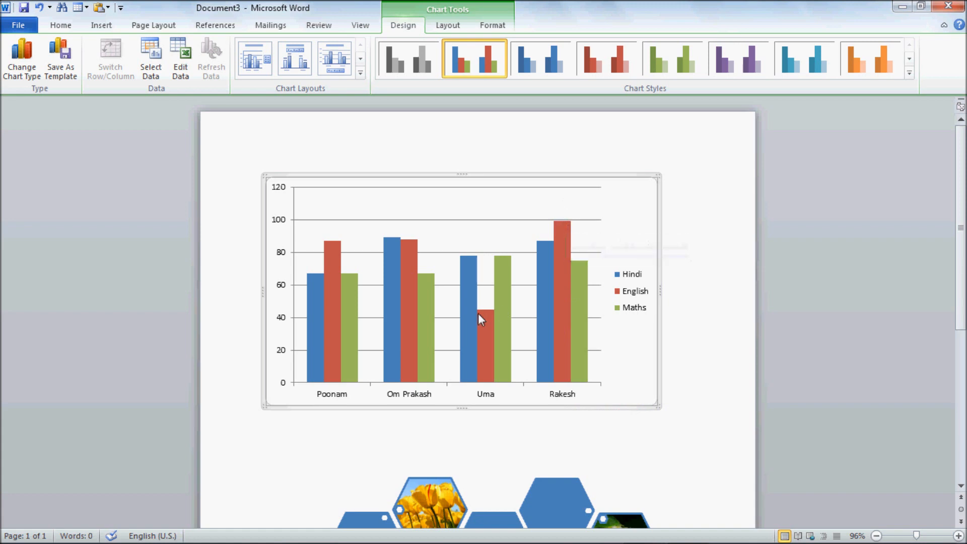
mouse_move(411, 246)
mouse_move(337, 249)
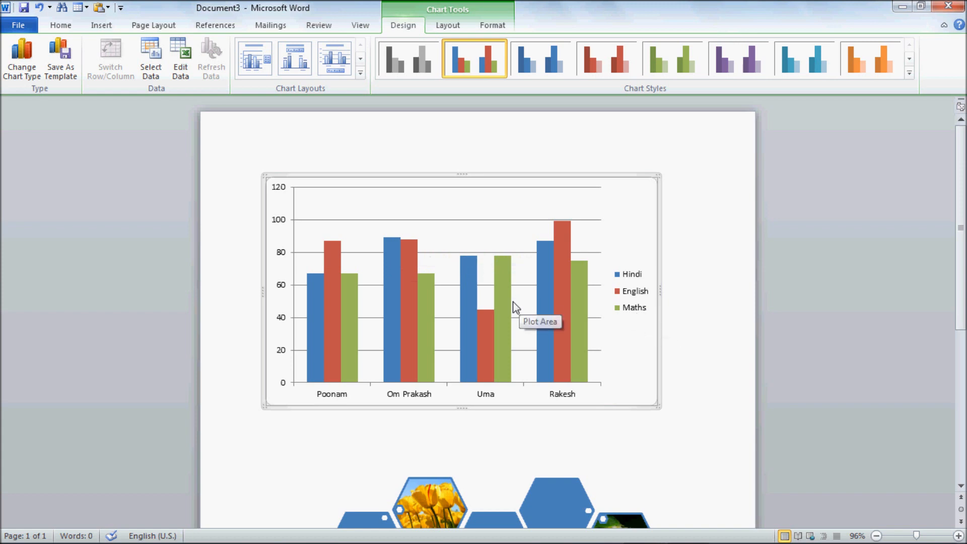
mouse_move(515, 285)
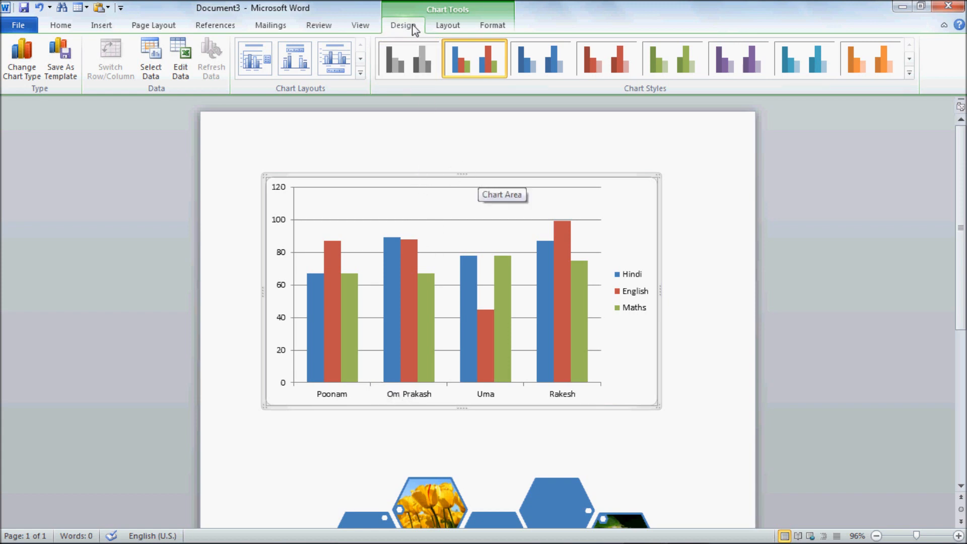
- Change the chart type to 3-D Clustered Column
click(20, 74)
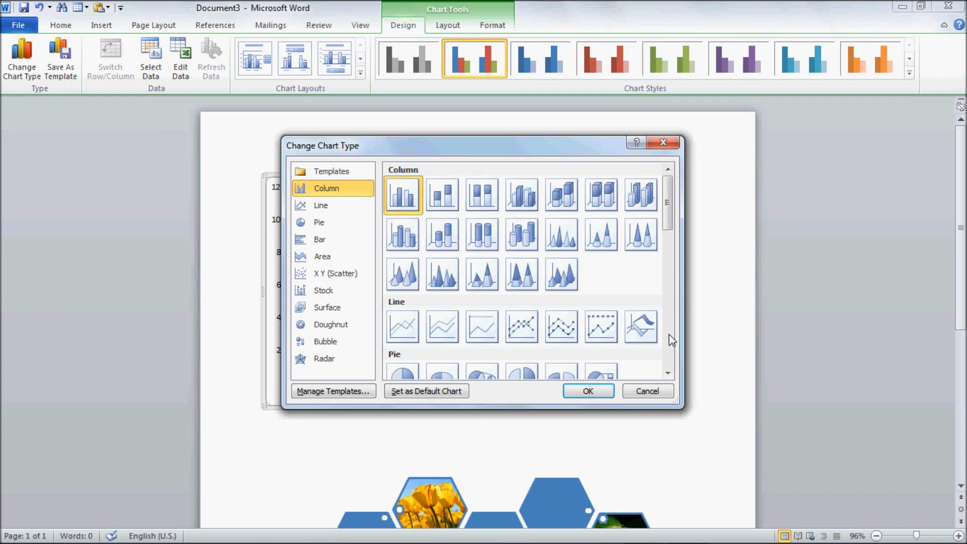
click(668, 373)
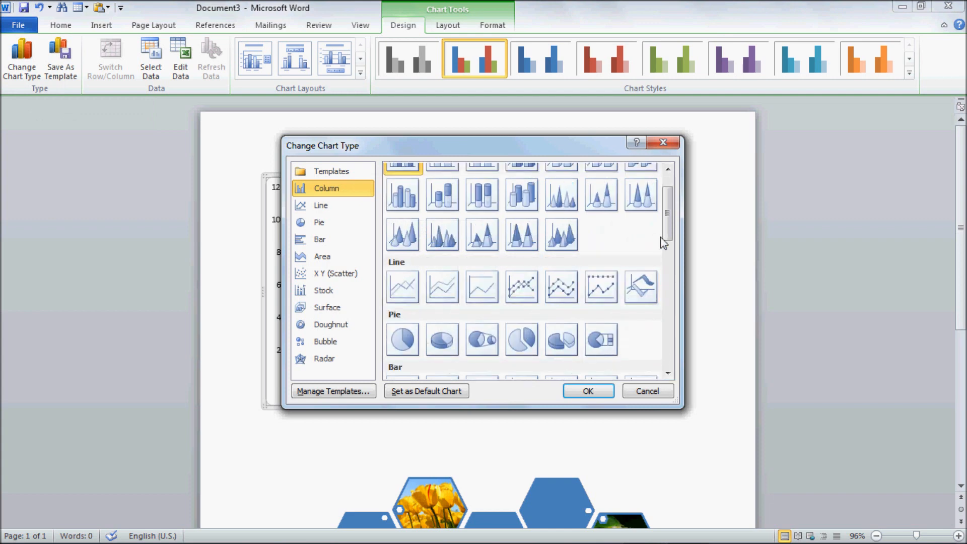
scroll(661, 239, up, 1)
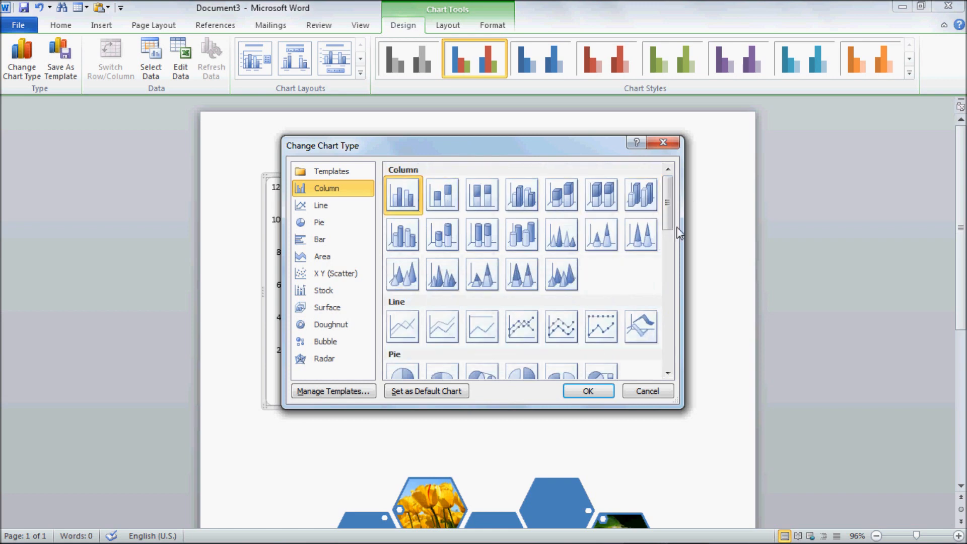
click(534, 207)
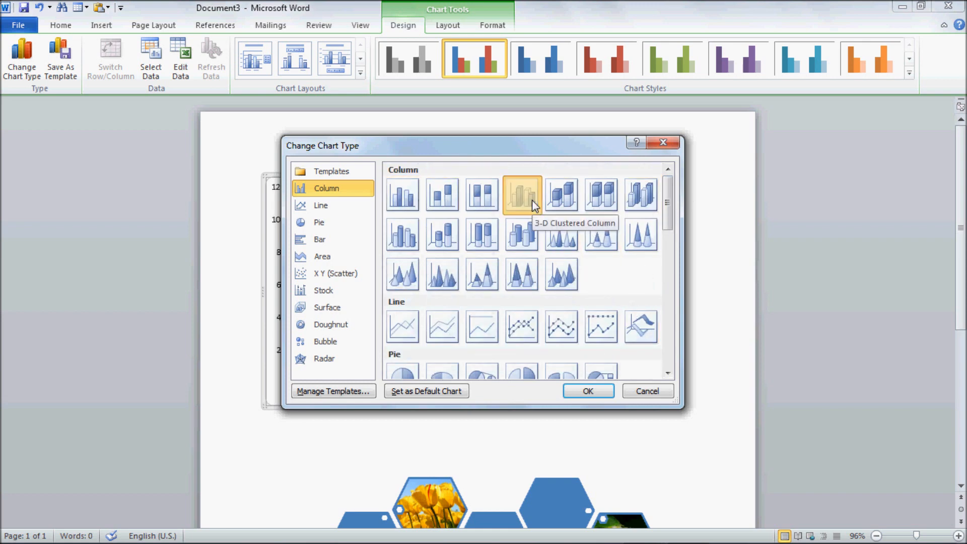
click(588, 391)
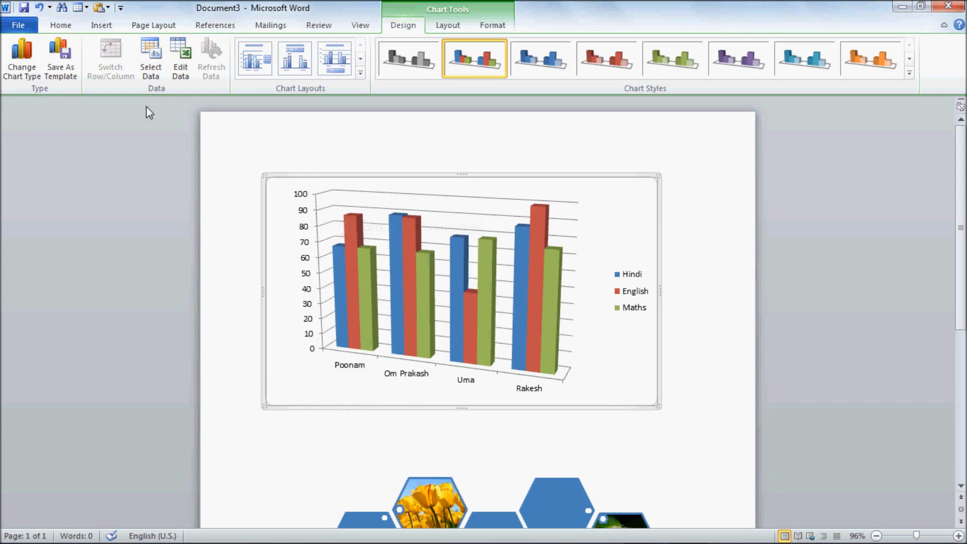
- Change the chart type to Clustered Pyramid
click(22, 56)
click(444, 276)
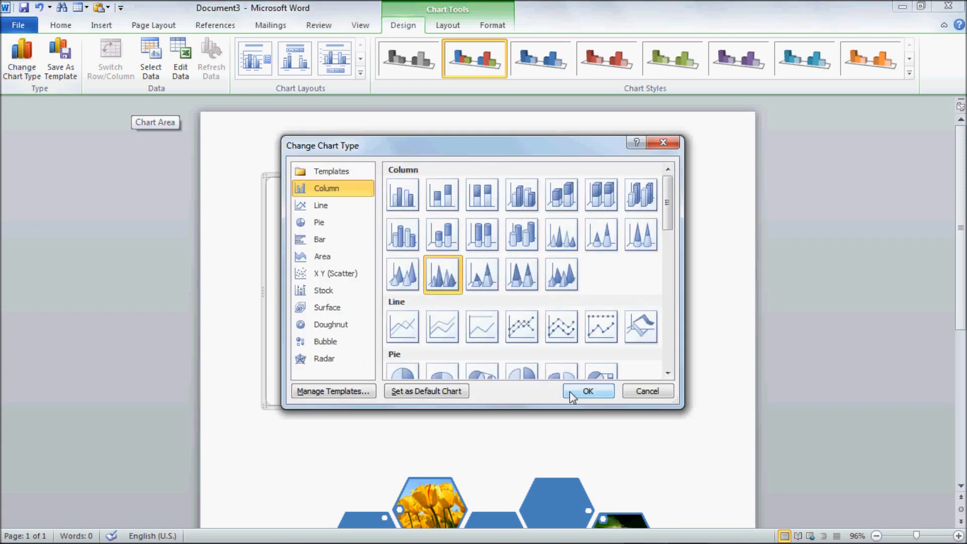
click(575, 393)
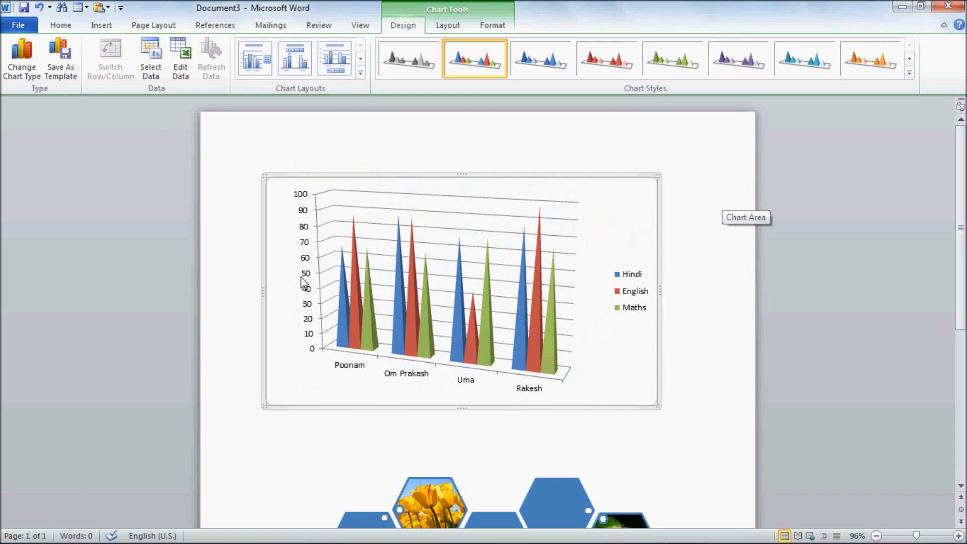
- Save the pyramid chart as a chart template named Chart1.crtx in the Charts templates folder
click(61, 57)
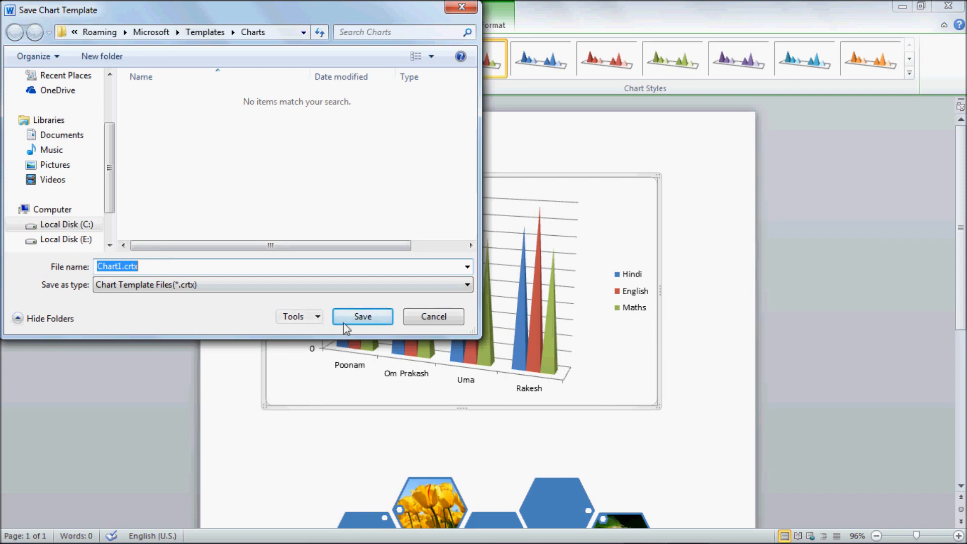
click(362, 318)
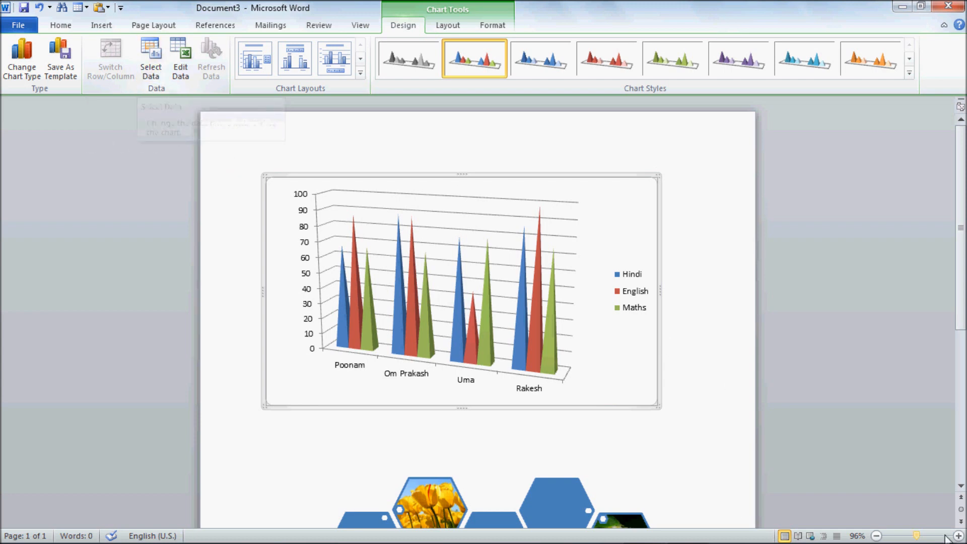
mouse_move(946, 541)
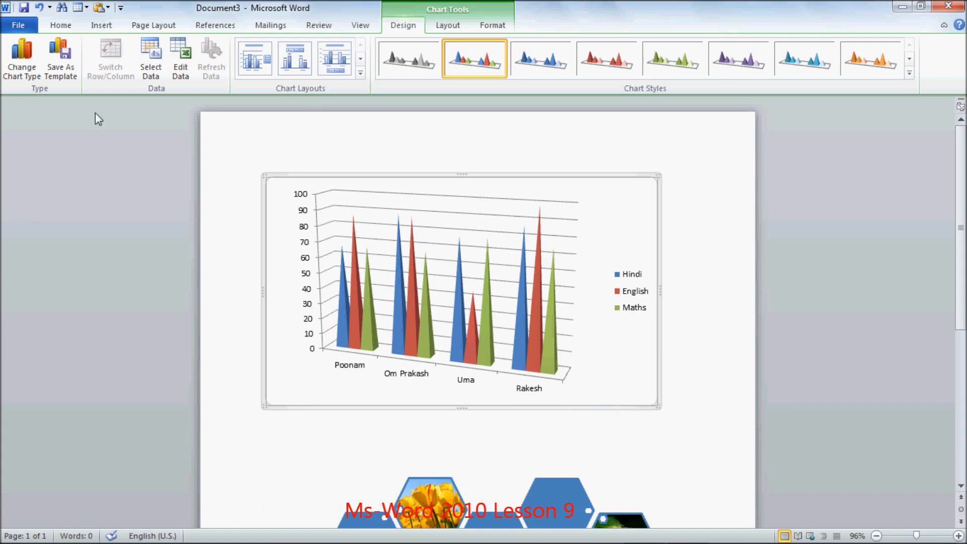
- Extend the chart data range to cells A1:E6 of Sheet1 to include the Science column and the fifth student
click(151, 74)
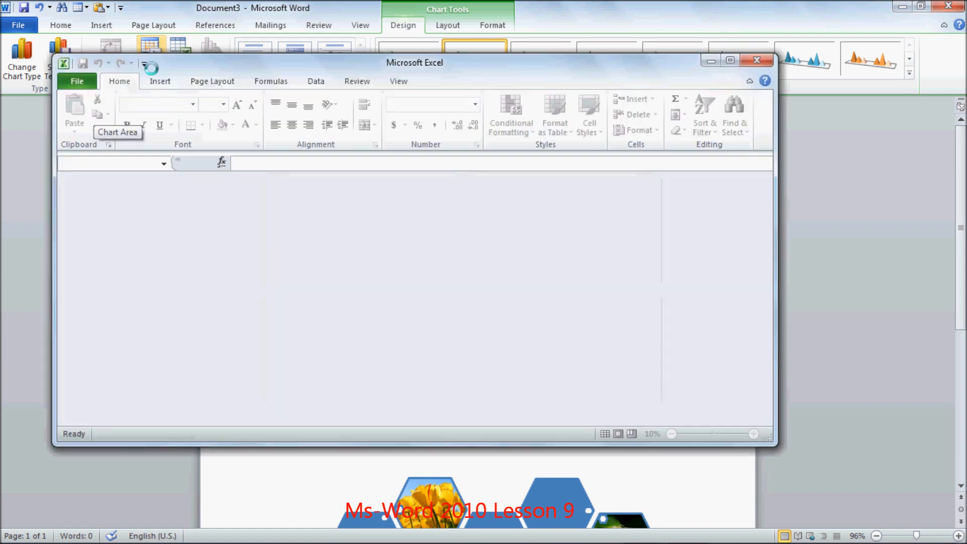
drag(636, 168, 627, 283)
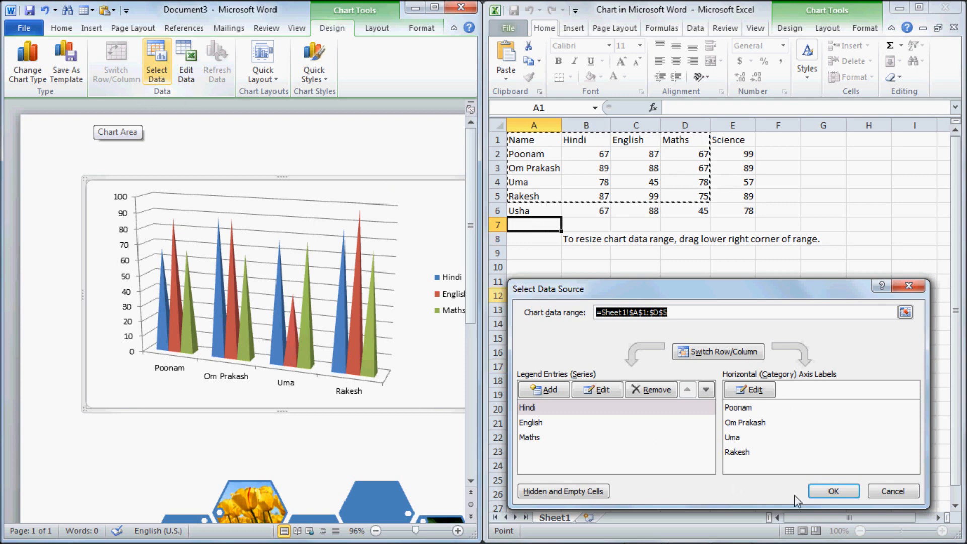
click(905, 314)
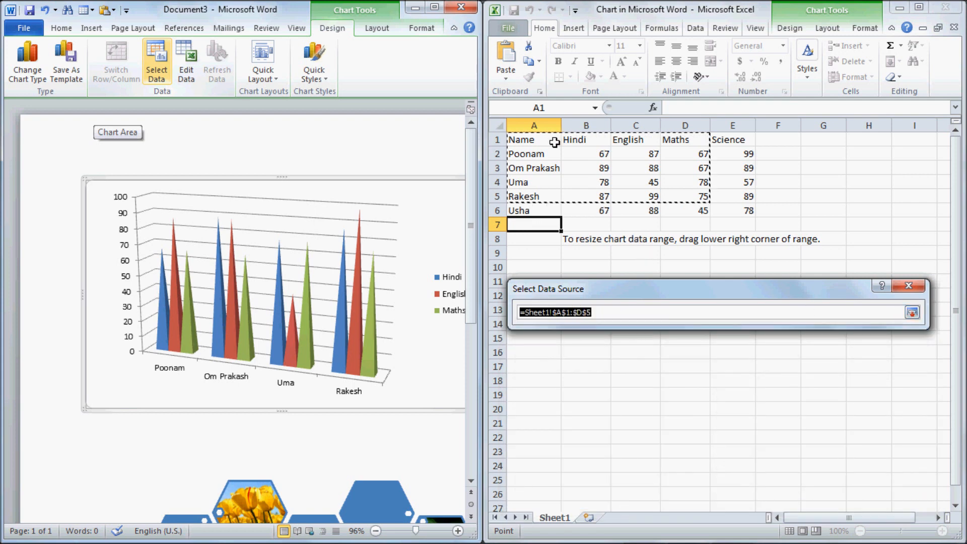
drag(534, 140, 721, 207)
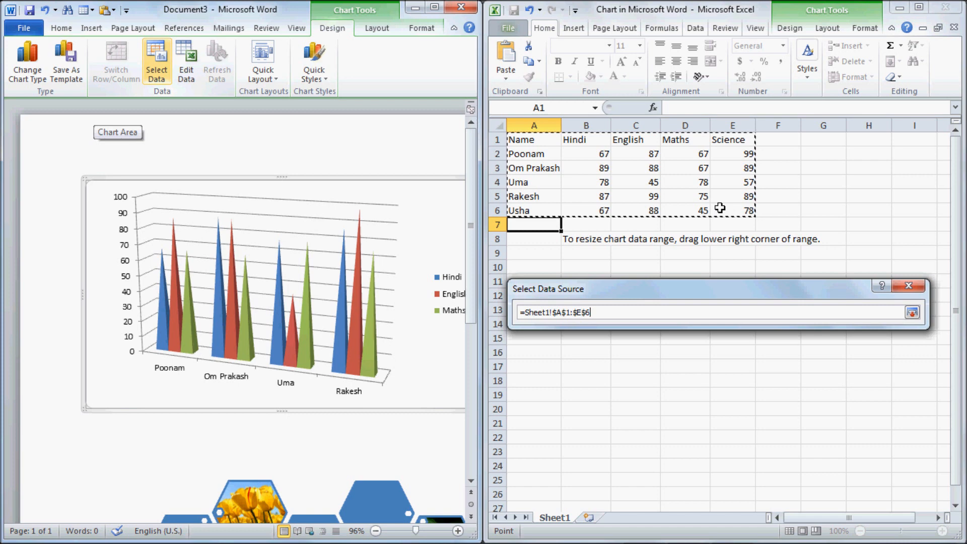
click(913, 313)
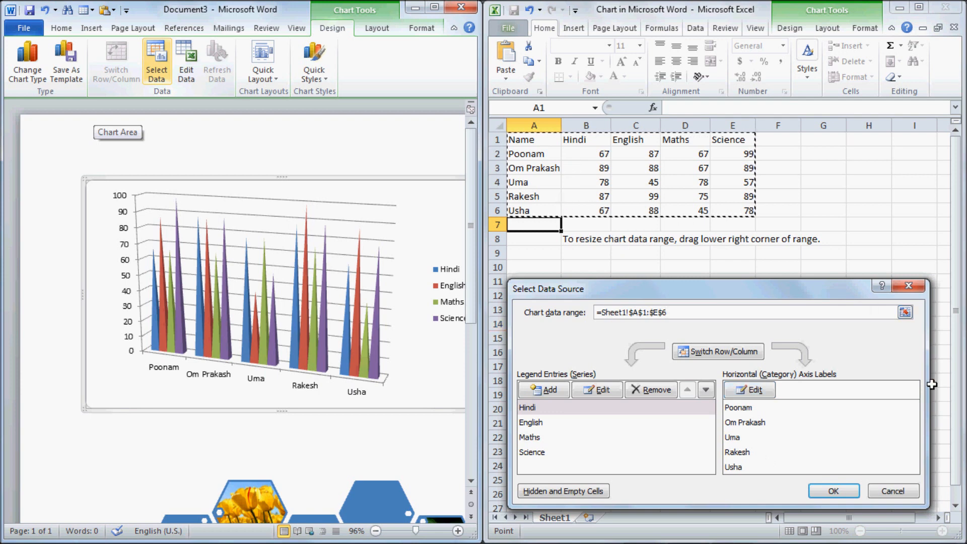
click(834, 491)
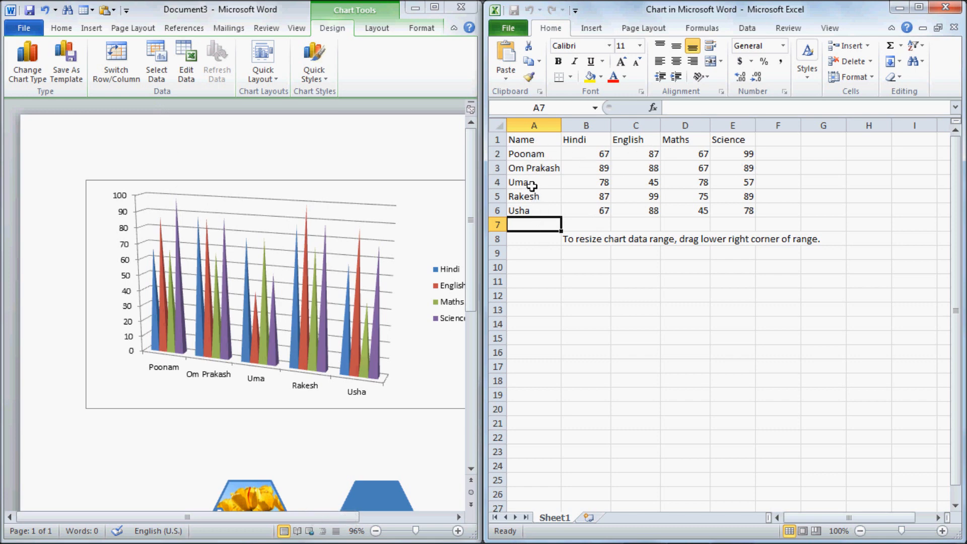
- Switch the chart's rows and columns back and forth, ending with subjects on the horizontal axis and students as series
click(126, 82)
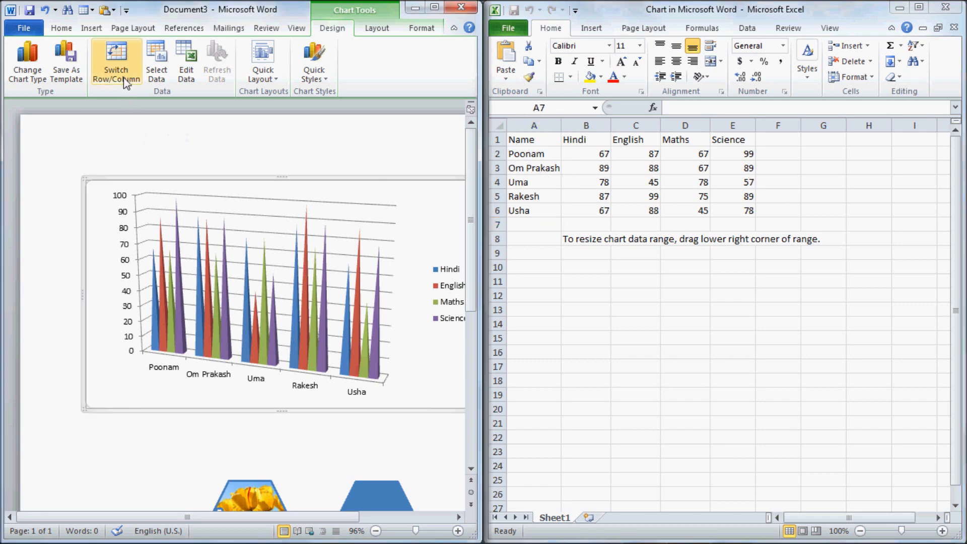
click(126, 82)
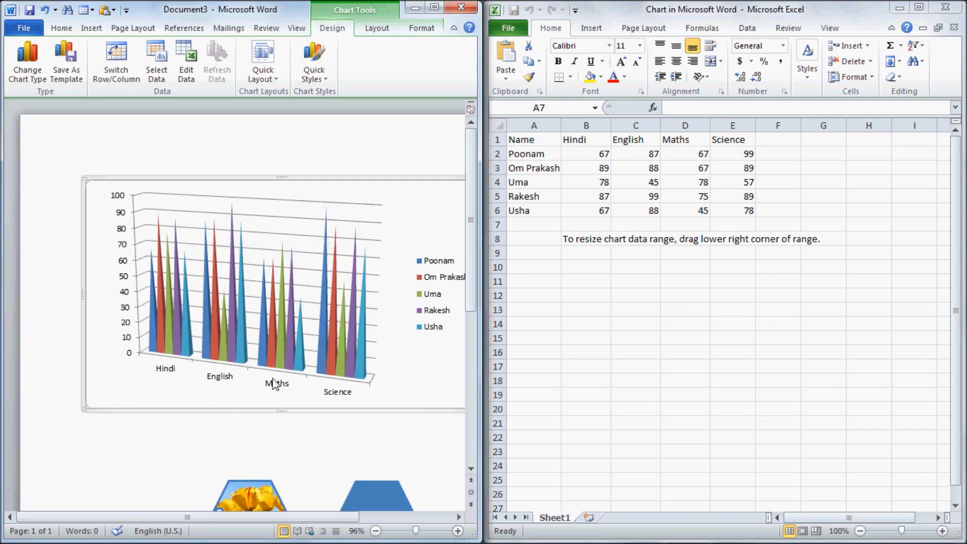
click(103, 65)
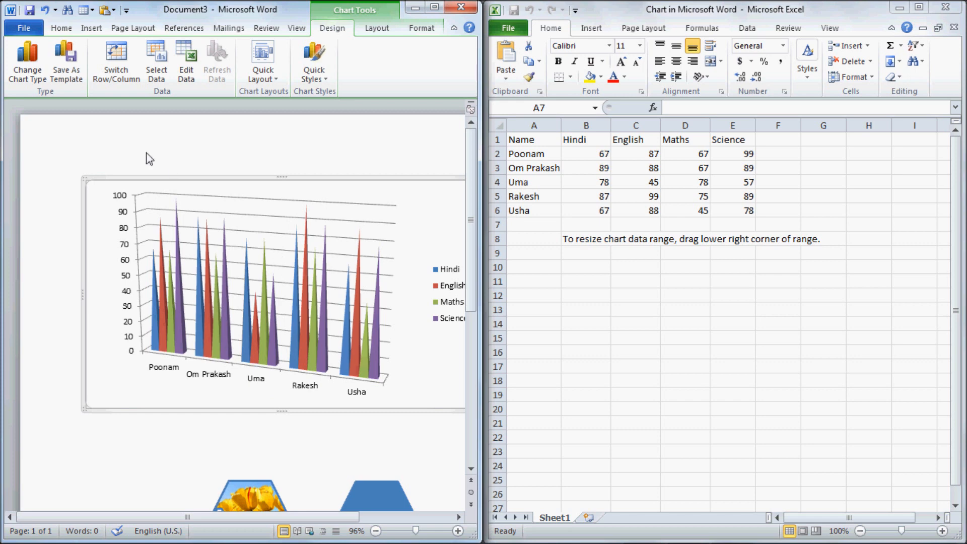
click(121, 71)
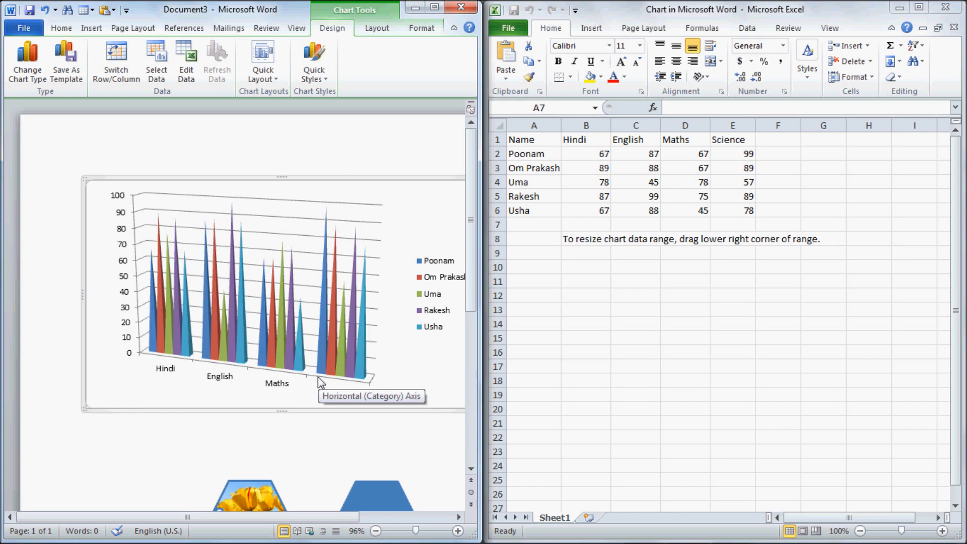
- Open the chart data for editing and fill row 7 with a sixth student's name and the marks 78, 67, 88 and 67
click(187, 77)
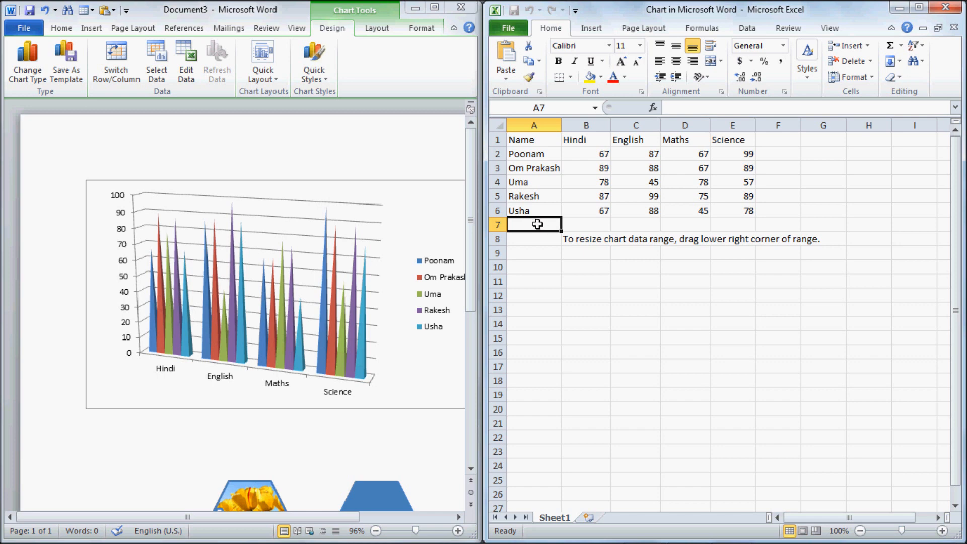
text(Rit)
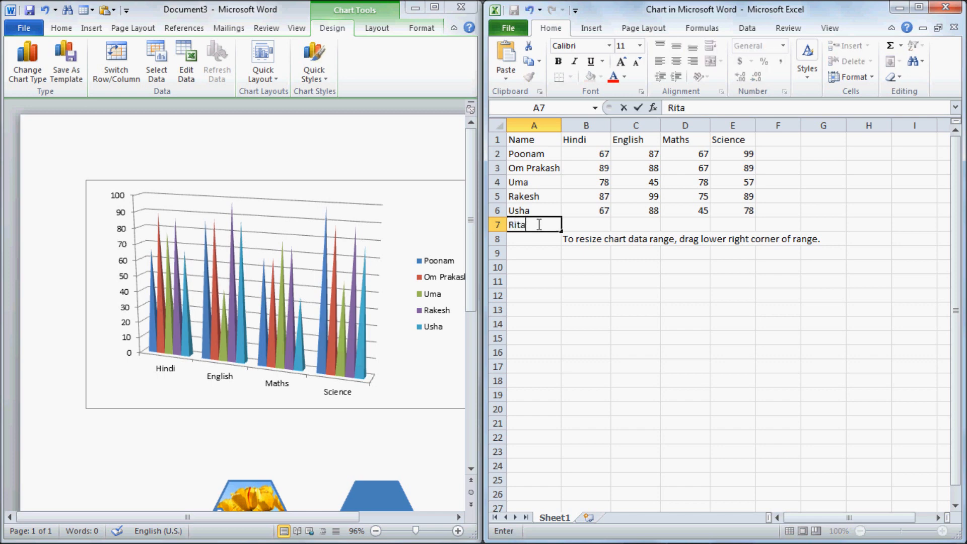
text(a)
key(Tab)
text(78)
key(Tab)
text(67)
key(Tab)
text(88)
key(Tab)
text(67)
key(Tab)
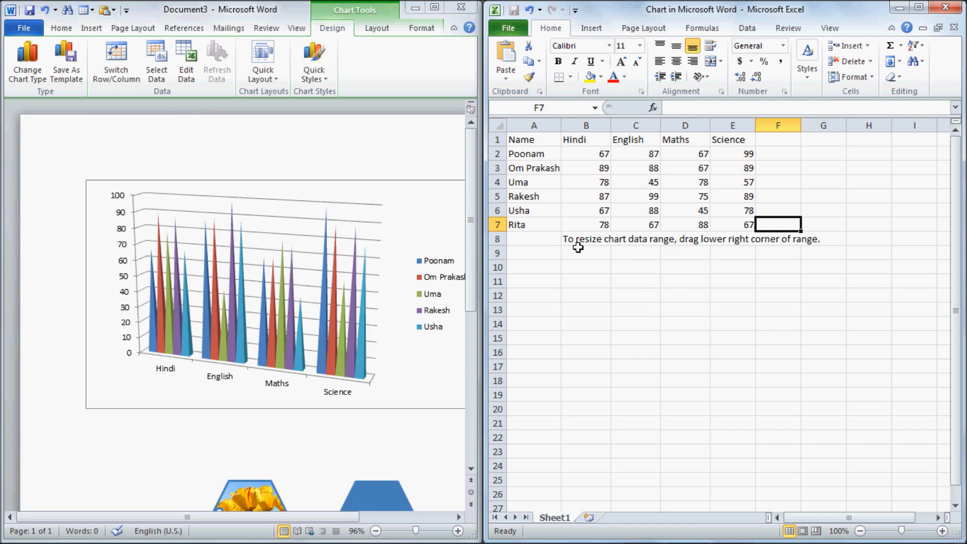
- Extend the chart data range to cells A1:E7 to include the sixth student
click(160, 68)
click(159, 68)
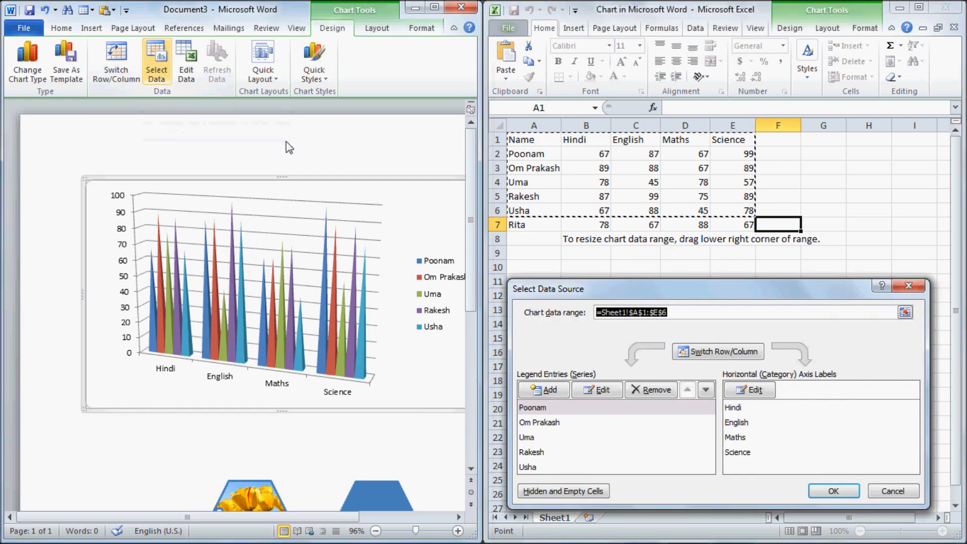
drag(535, 139, 749, 226)
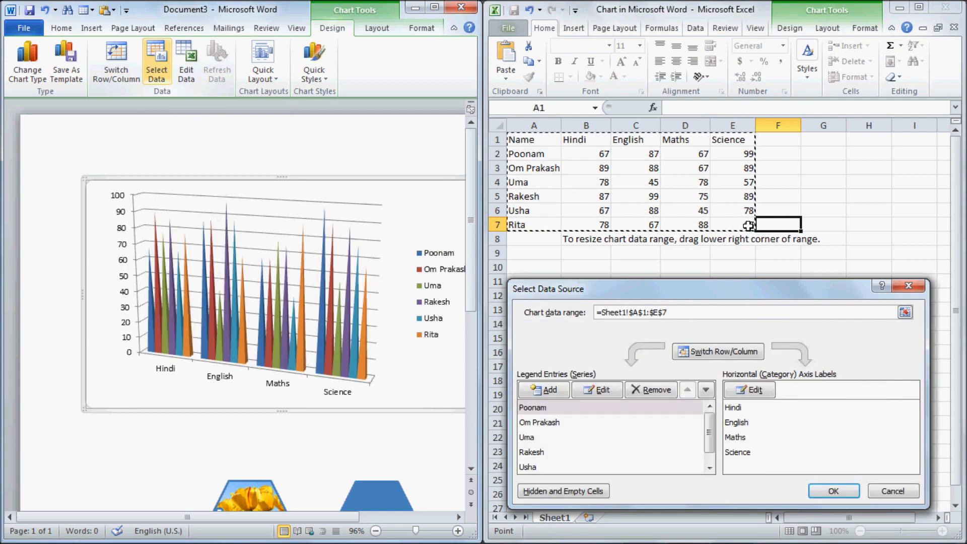
click(834, 490)
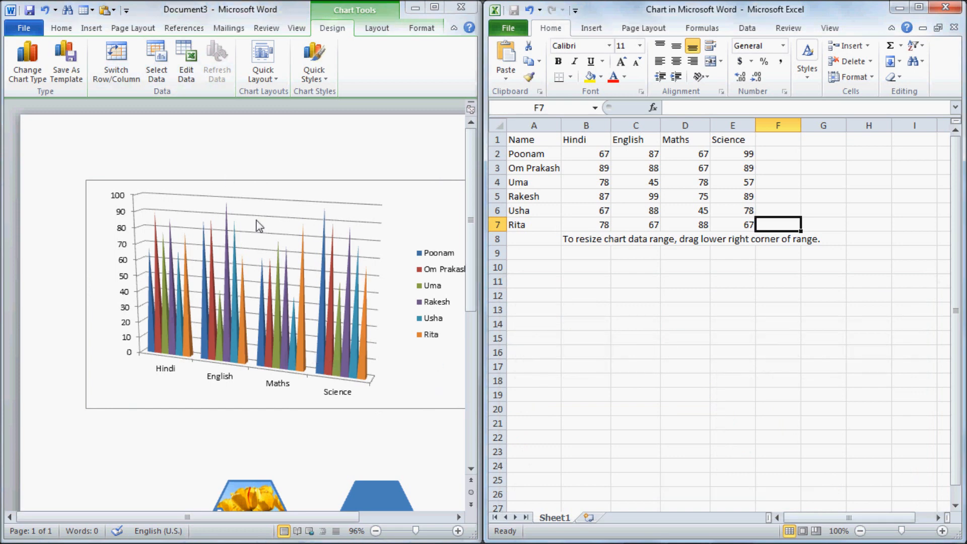
click(650, 201)
click(345, 337)
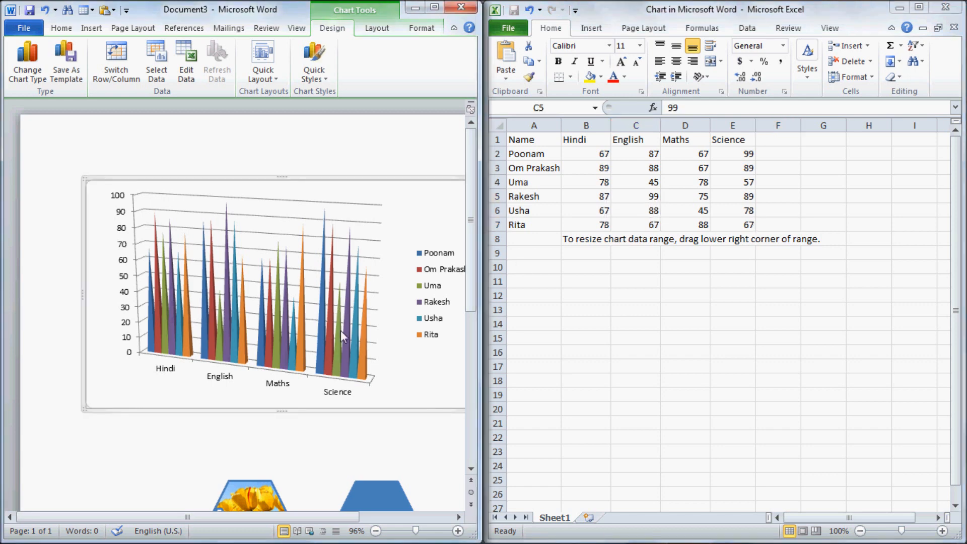
click(192, 80)
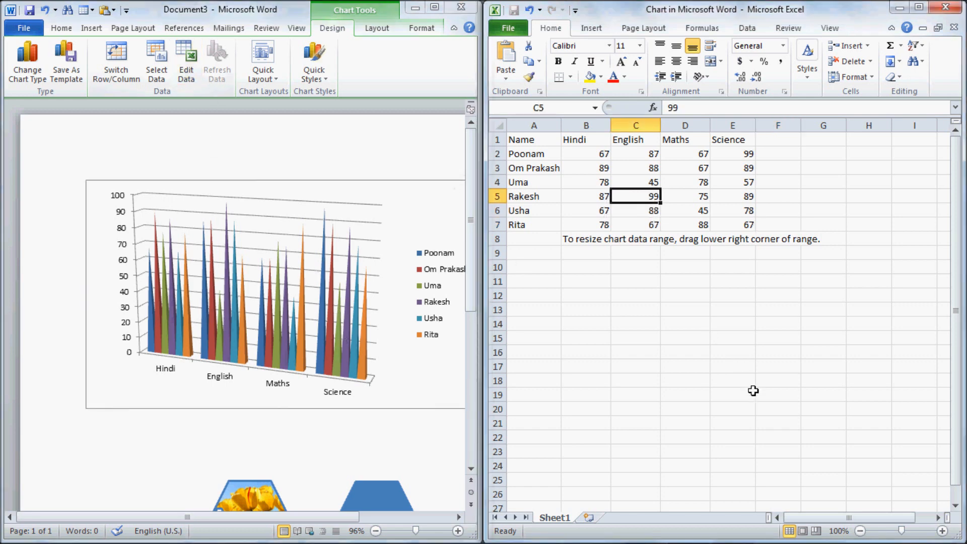
click(189, 70)
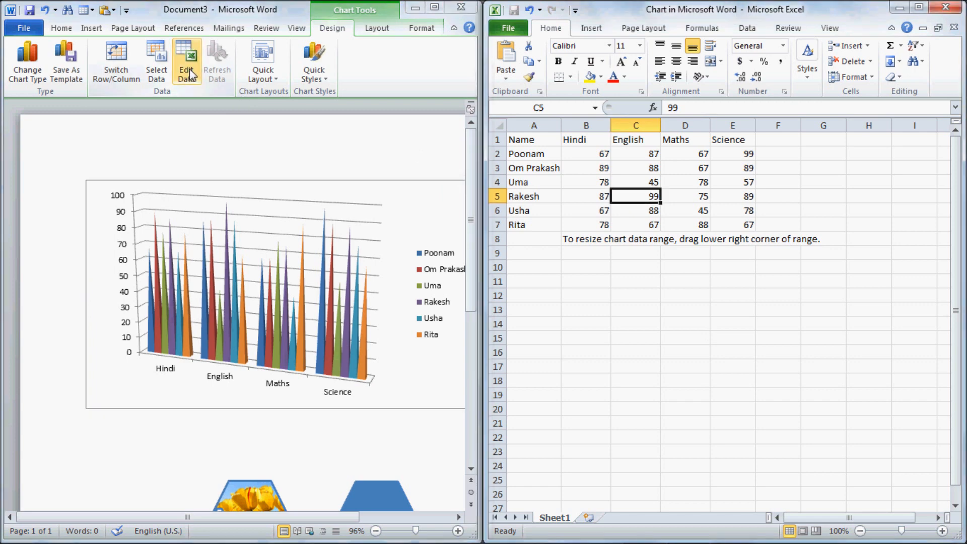
click(531, 236)
- Restrict the chart data range to cells A1:E4 of Sheet1, covering only the first three students
click(156, 72)
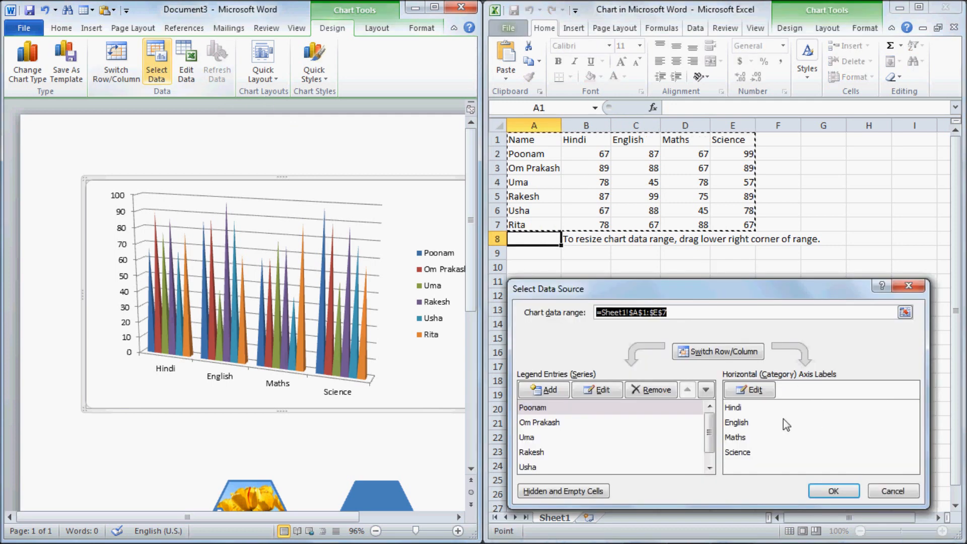
click(905, 312)
drag(520, 143, 729, 187)
click(913, 312)
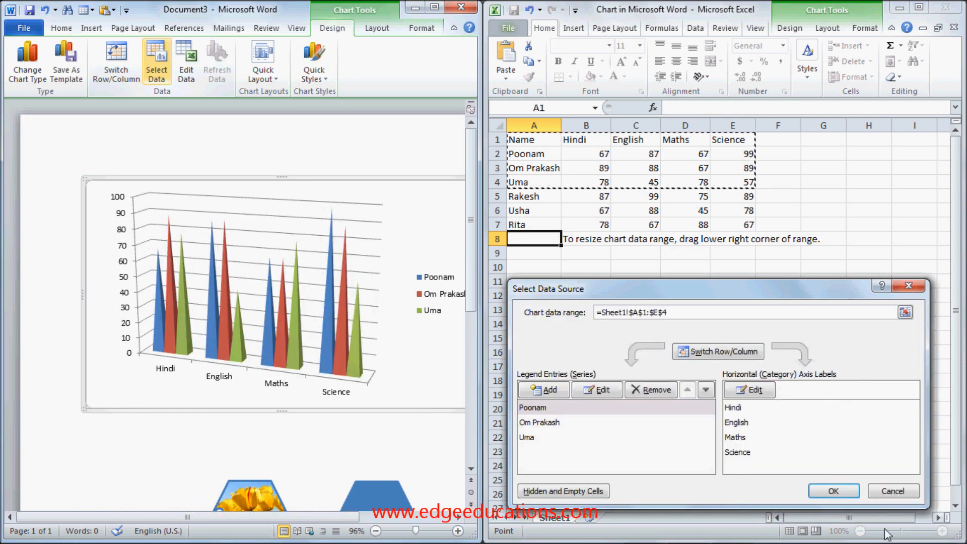
click(834, 491)
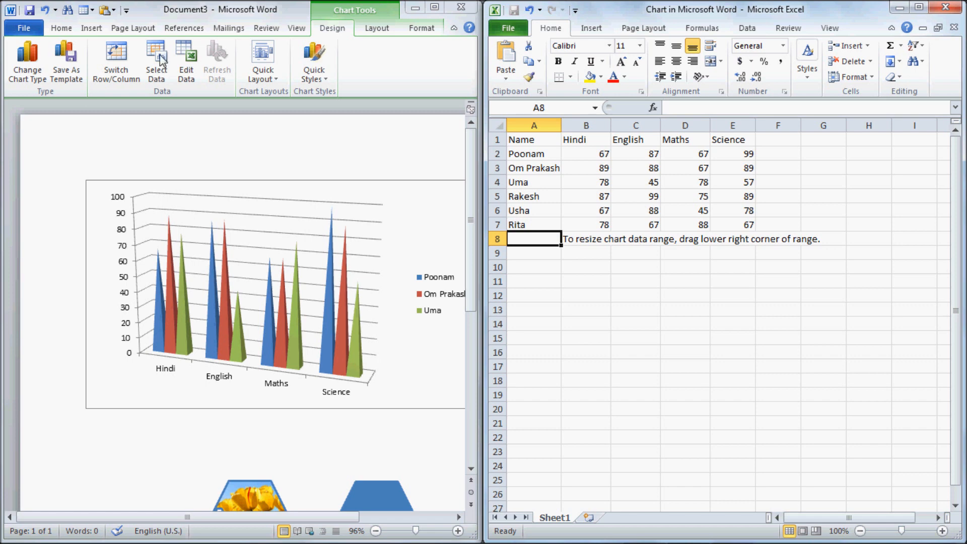
- Set the chart data range to cells A1:E7 to cover all six students, and close the chart data workbook
click(158, 75)
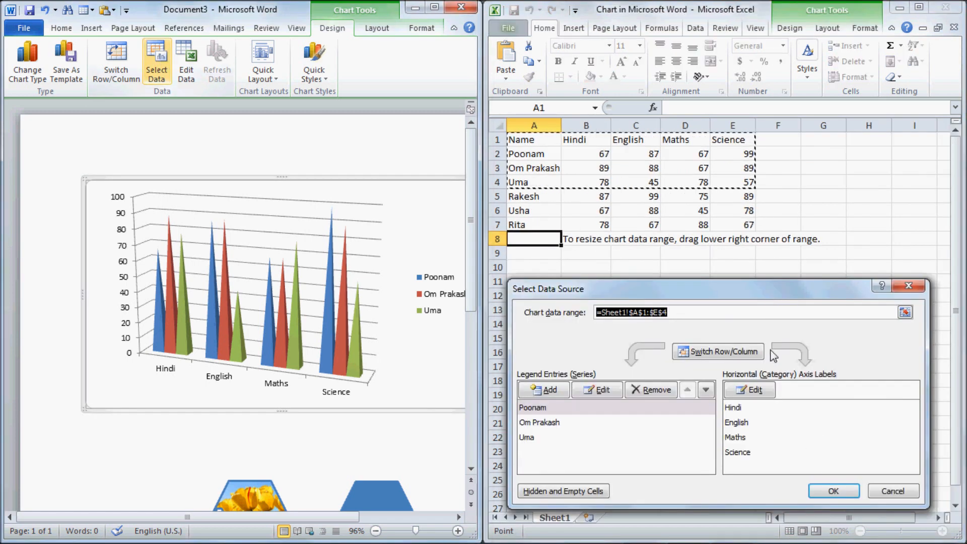
click(905, 314)
drag(521, 142, 753, 230)
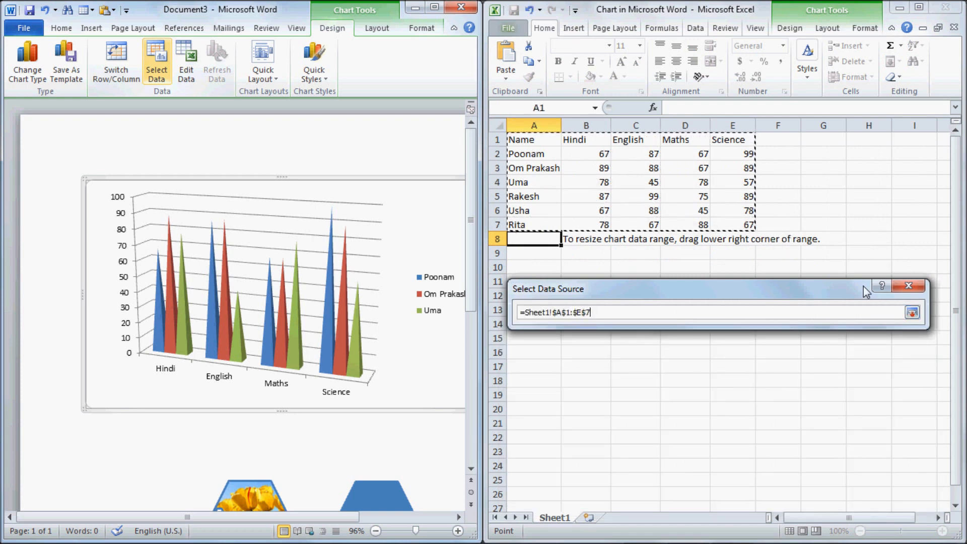
click(913, 313)
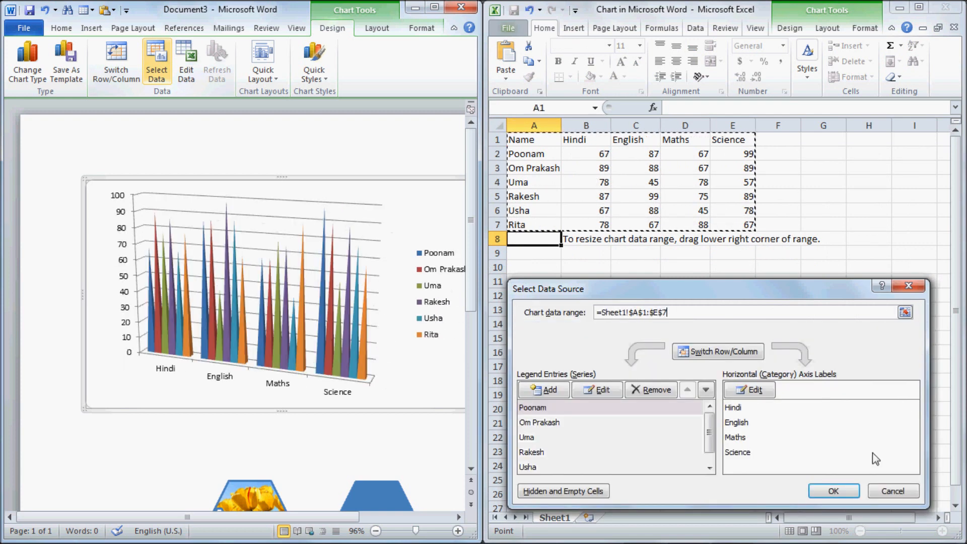
click(834, 491)
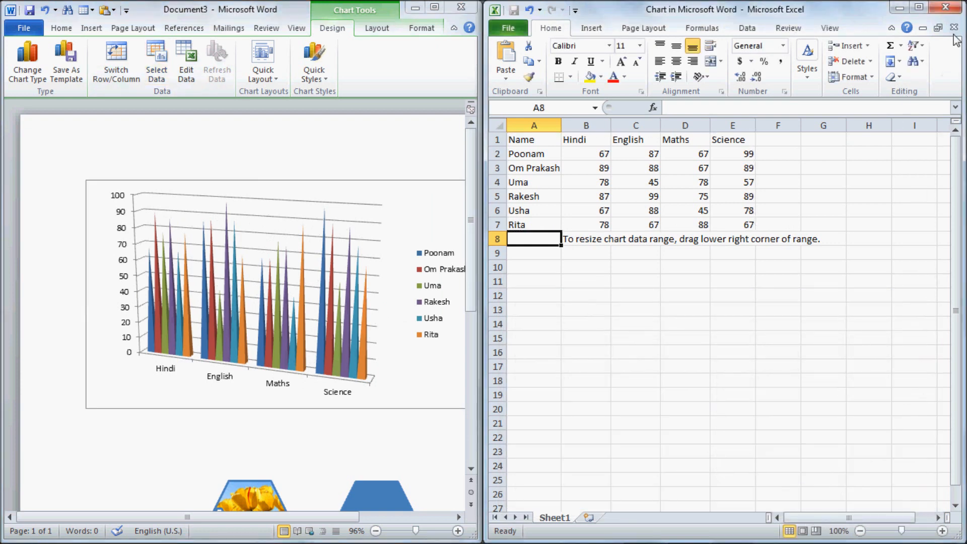
click(946, 7)
- Apply the chart layout with both axis titles, dense gridlines and a side legend, and enlarge the chart in both directions
click(394, 326)
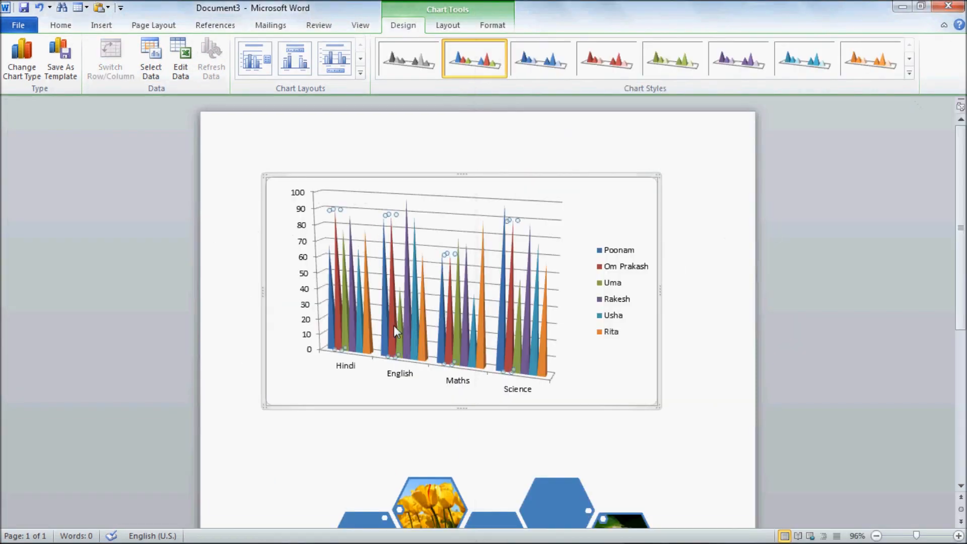
click(399, 374)
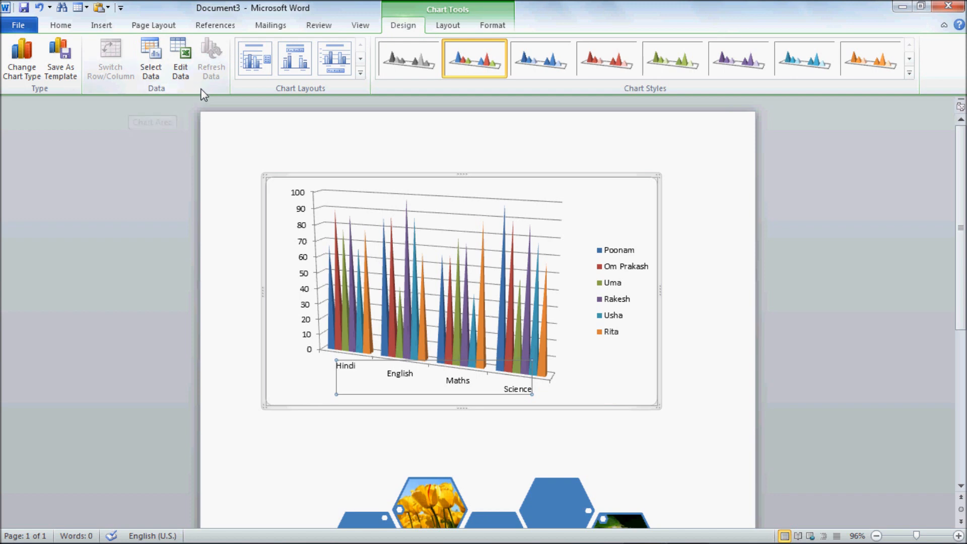
mouse_move(302, 99)
click(549, 394)
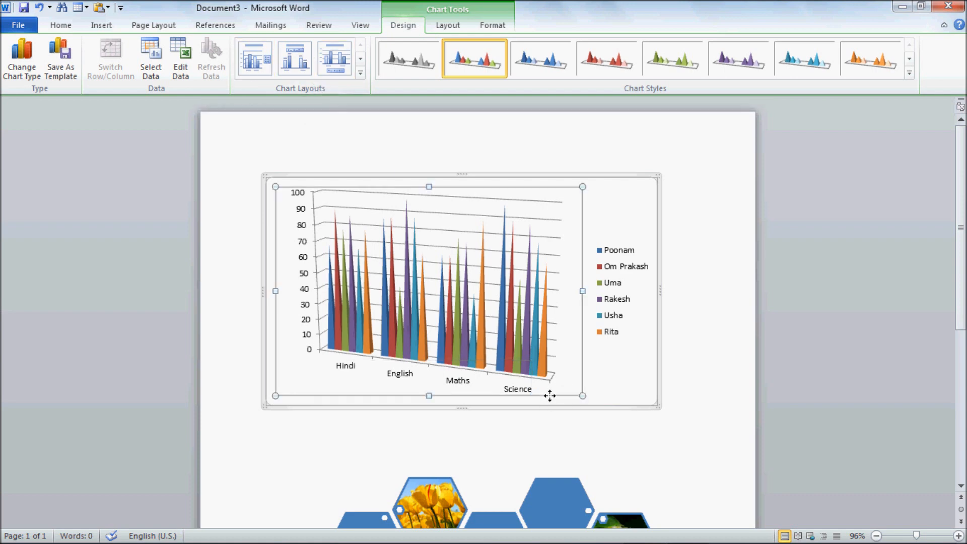
click(408, 121)
click(361, 73)
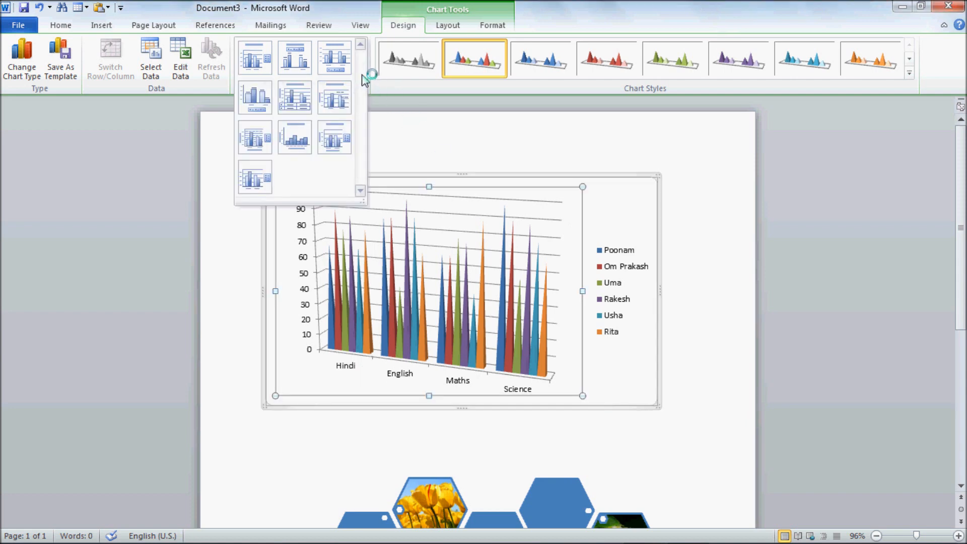
click(248, 147)
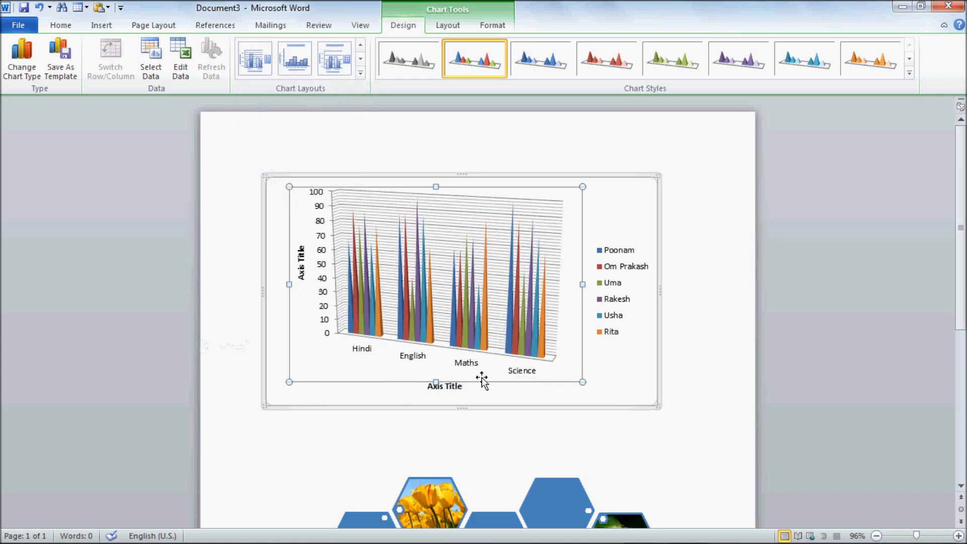
drag(658, 406, 741, 442)
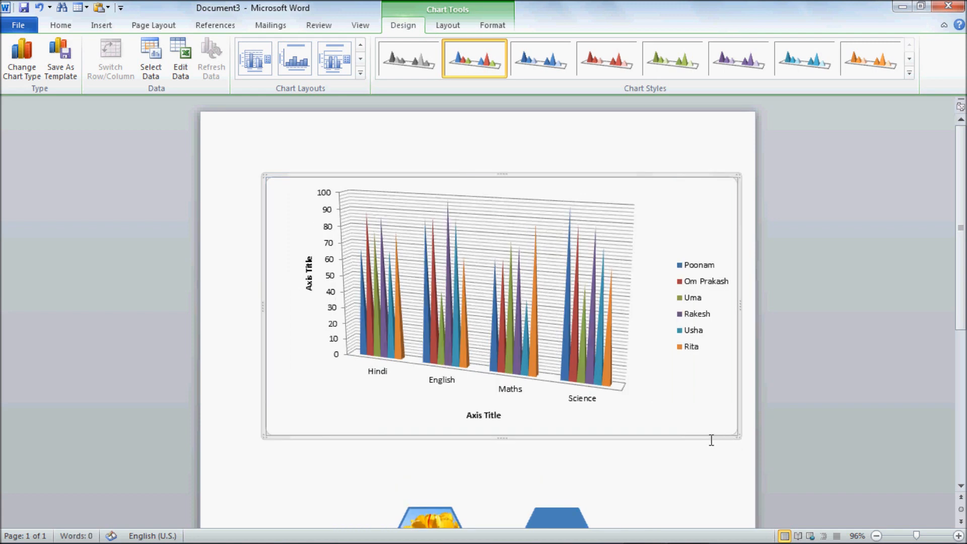
- Try the chart layout with a title and gapless cones, followed by the untitled layout with a side legend
click(294, 68)
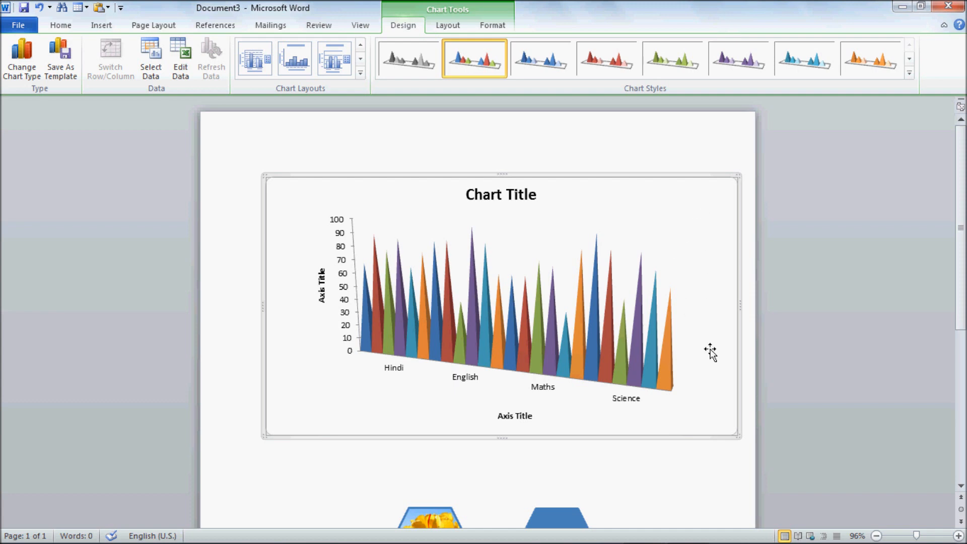
click(361, 73)
click(256, 182)
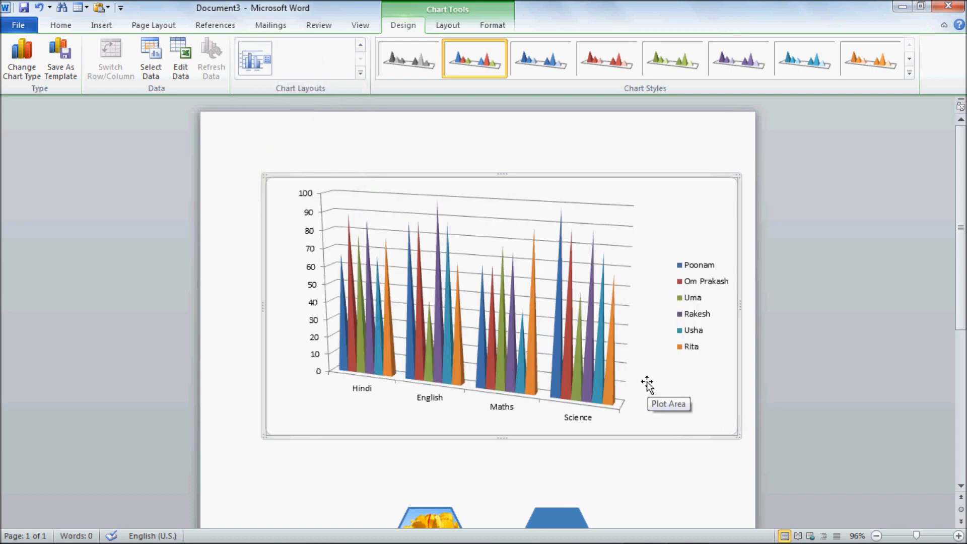
- Try the chart layout with data labels and a legend below, followed by the one with a title and data table
click(360, 73)
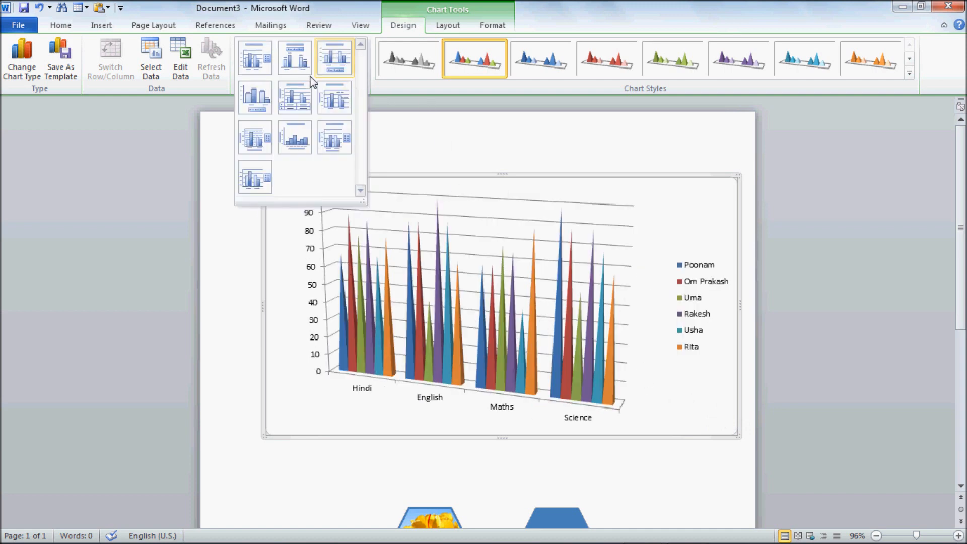
click(262, 106)
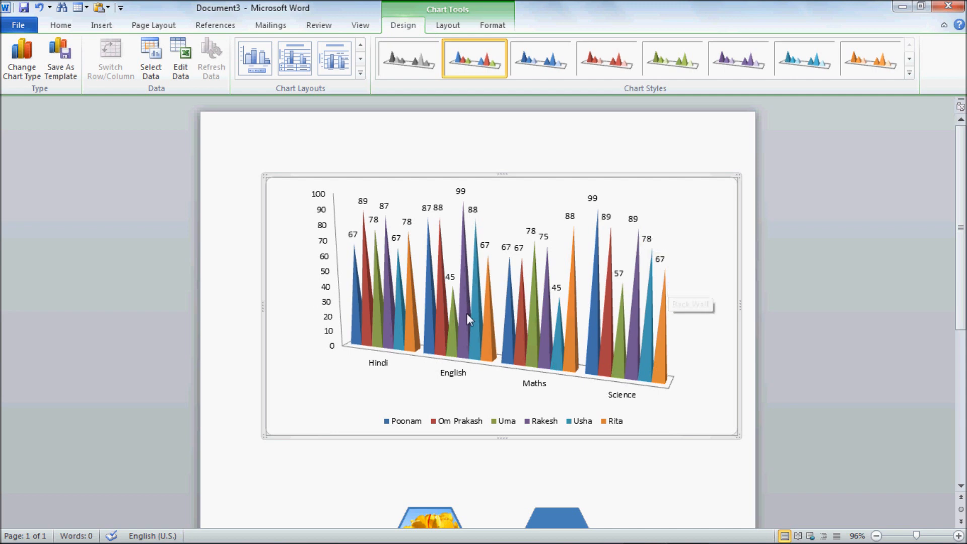
click(361, 73)
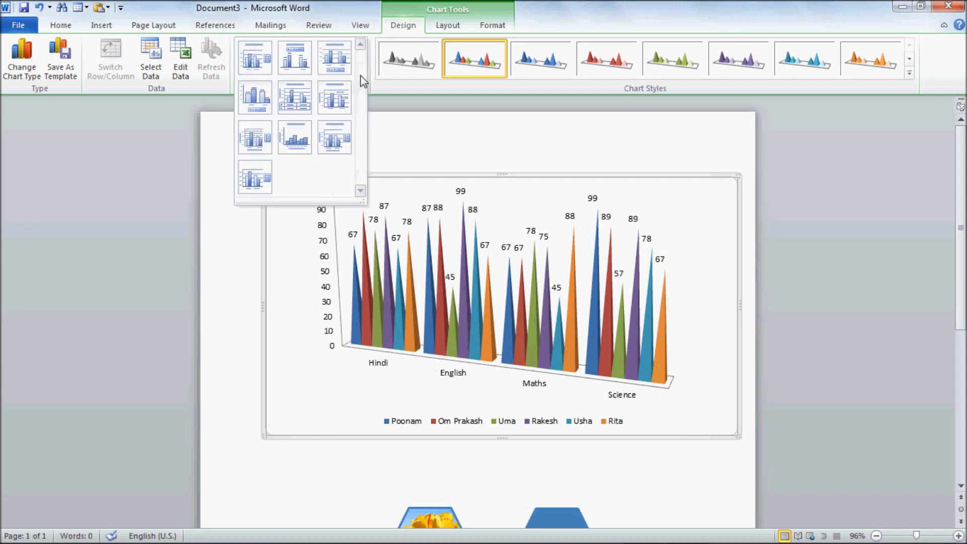
click(305, 99)
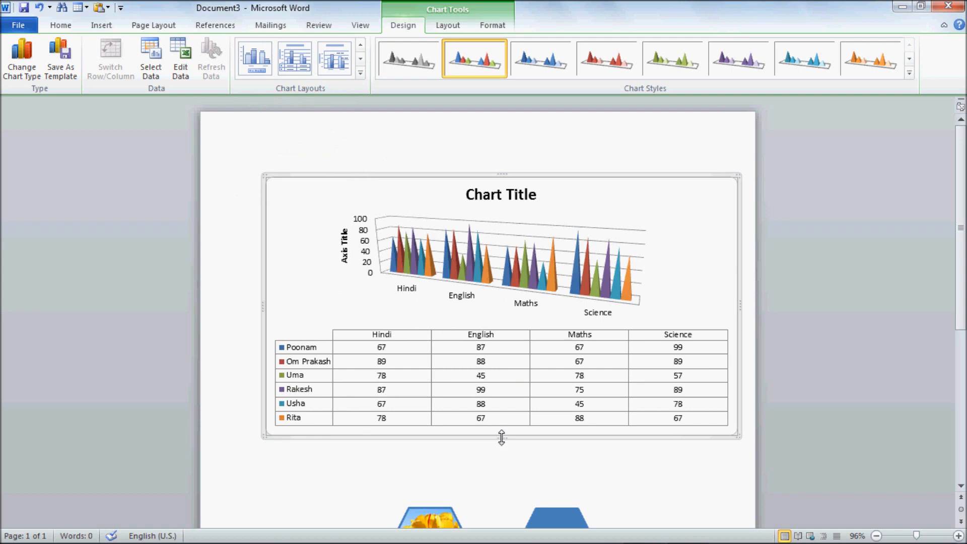
- Make the chart taller and wider, and apply the layout with data labels and the legend below the plot
drag(498, 445, 492, 490)
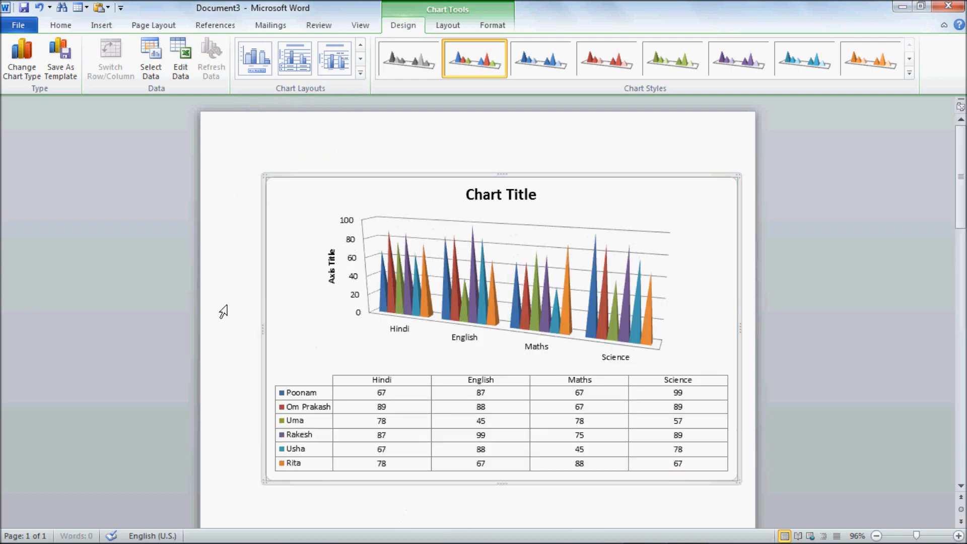
drag(263, 324, 227, 321)
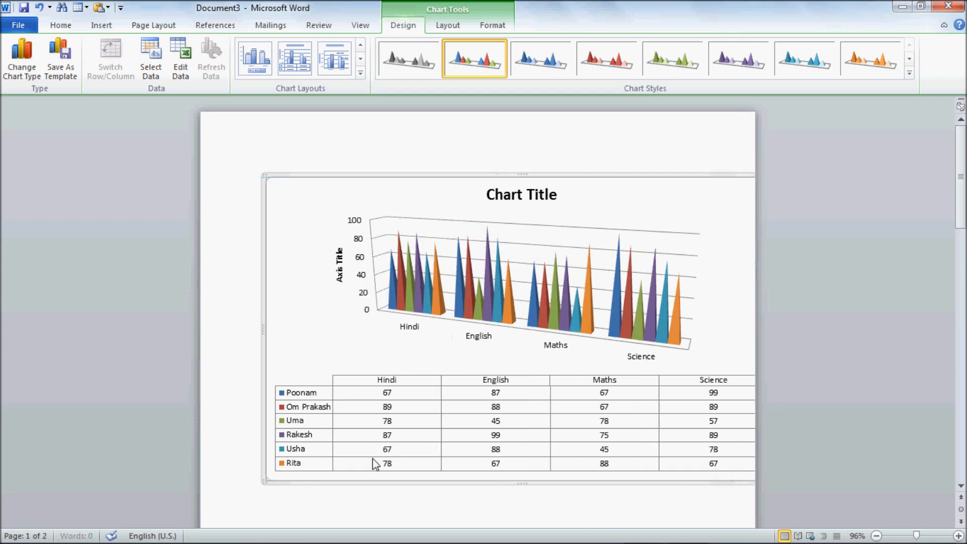
click(505, 449)
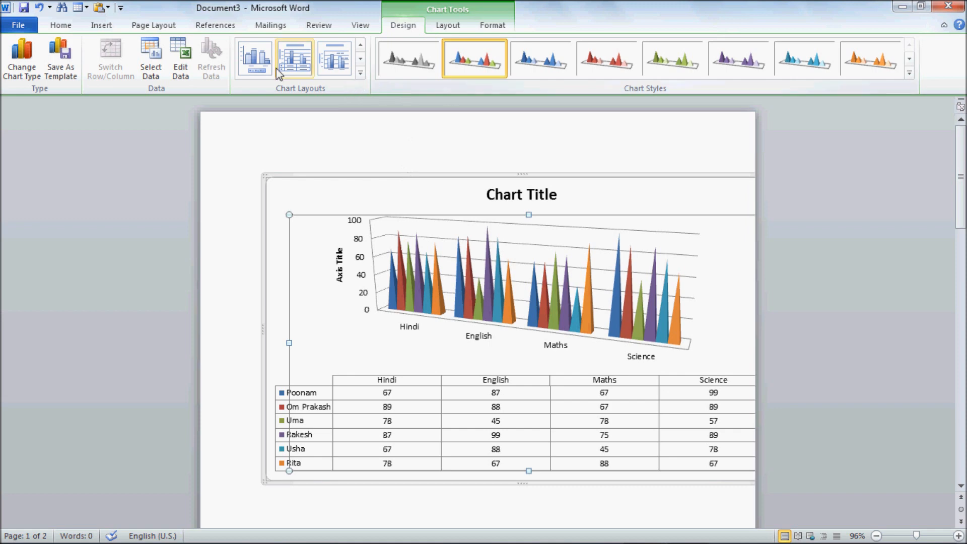
click(260, 66)
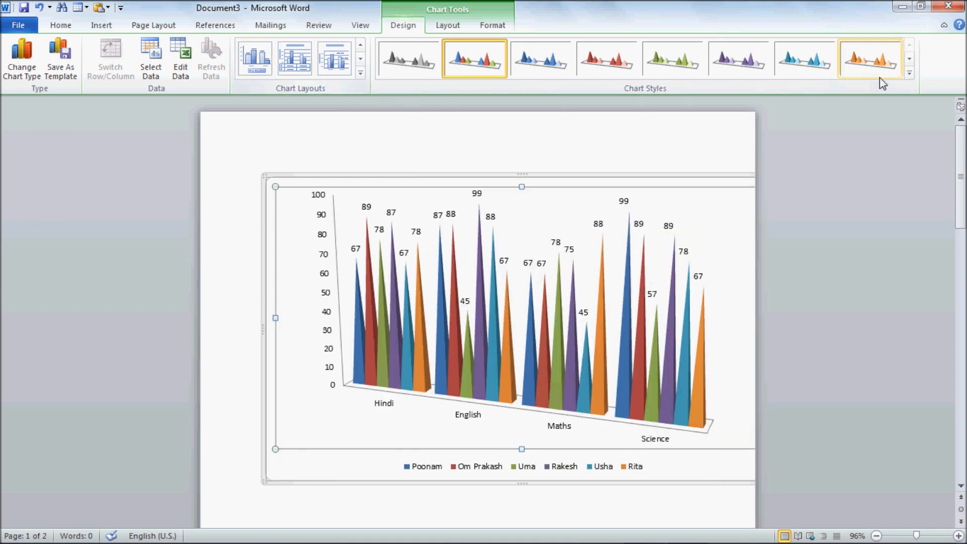
- Try the red chart style with shaded walls, and apply the multicoloured style on a black background instead
click(908, 74)
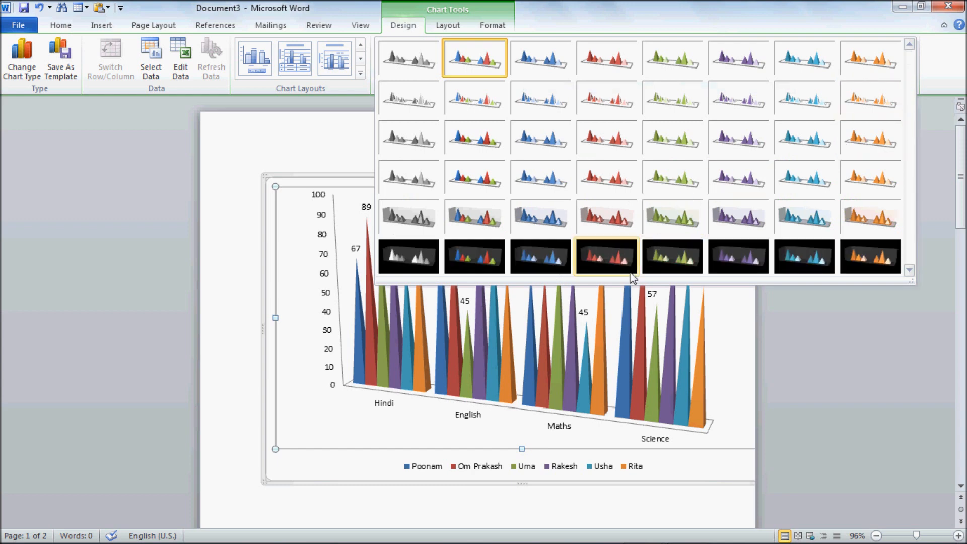
click(626, 219)
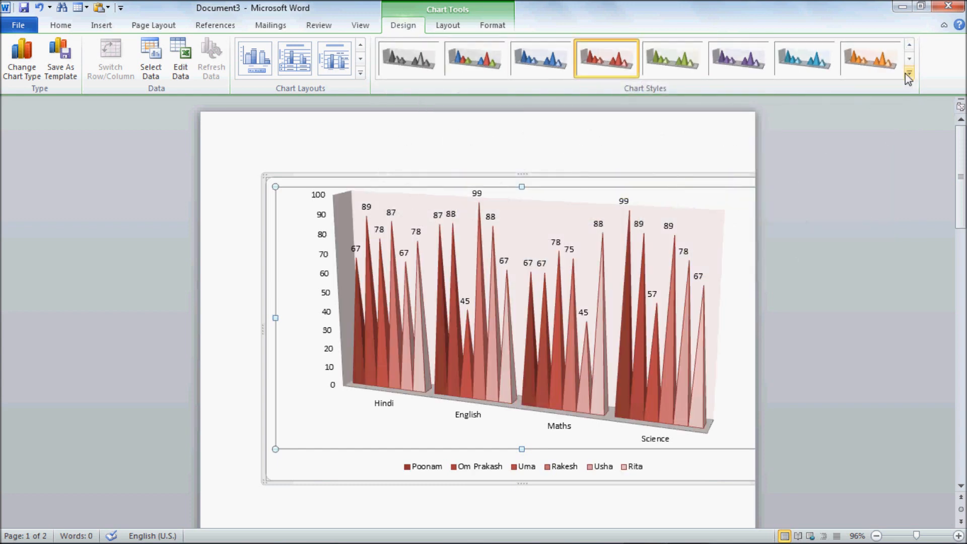
click(908, 75)
click(469, 262)
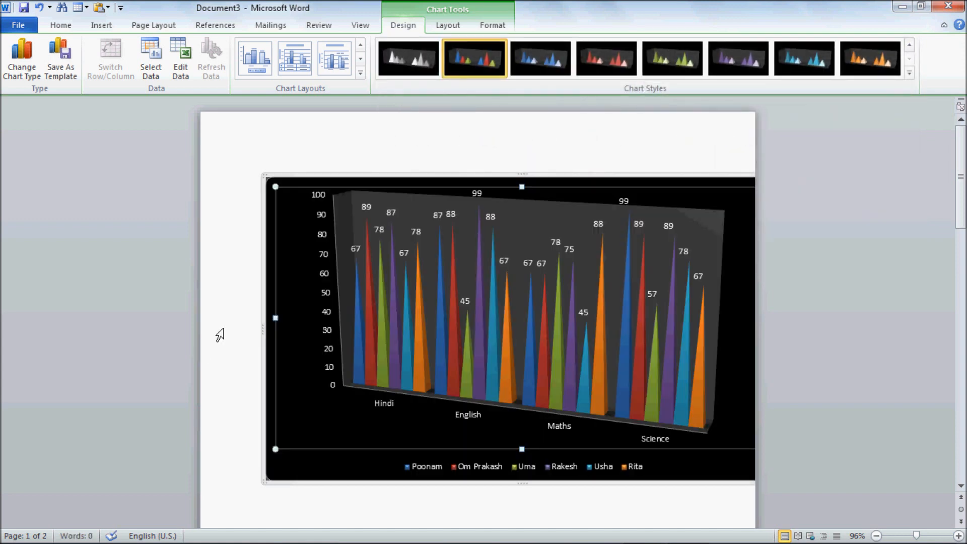
- Narrow the chart so it fits within the page width, and deselect it
drag(275, 318, 327, 344)
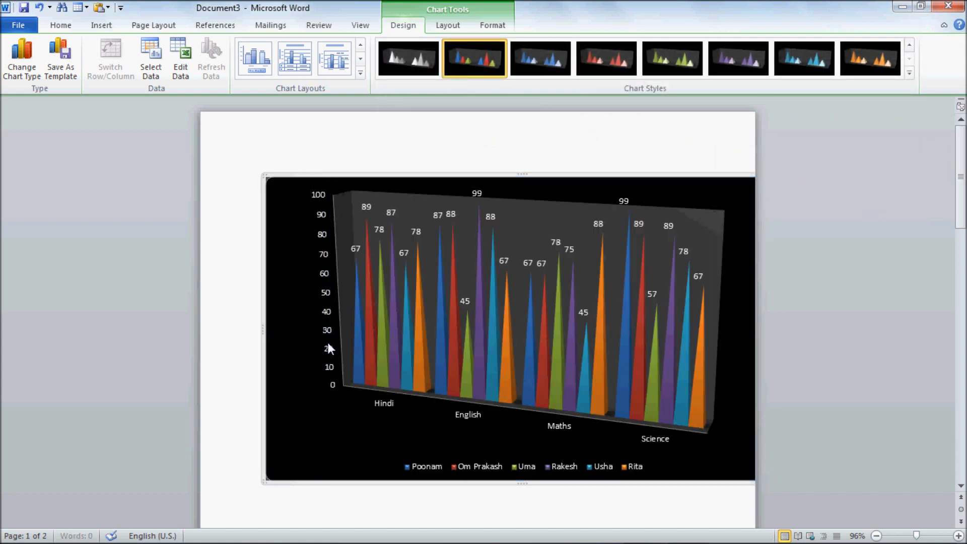
click(740, 349)
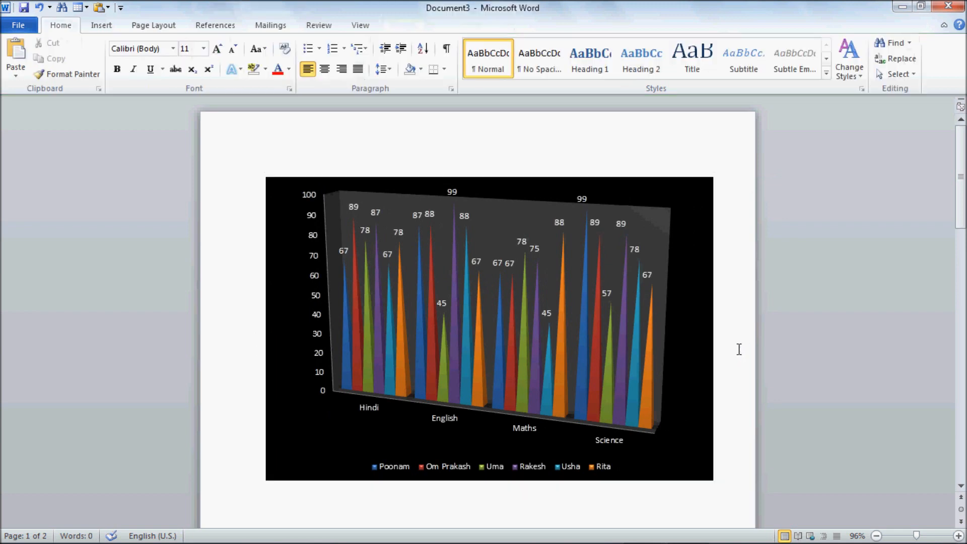
click(109, 24)
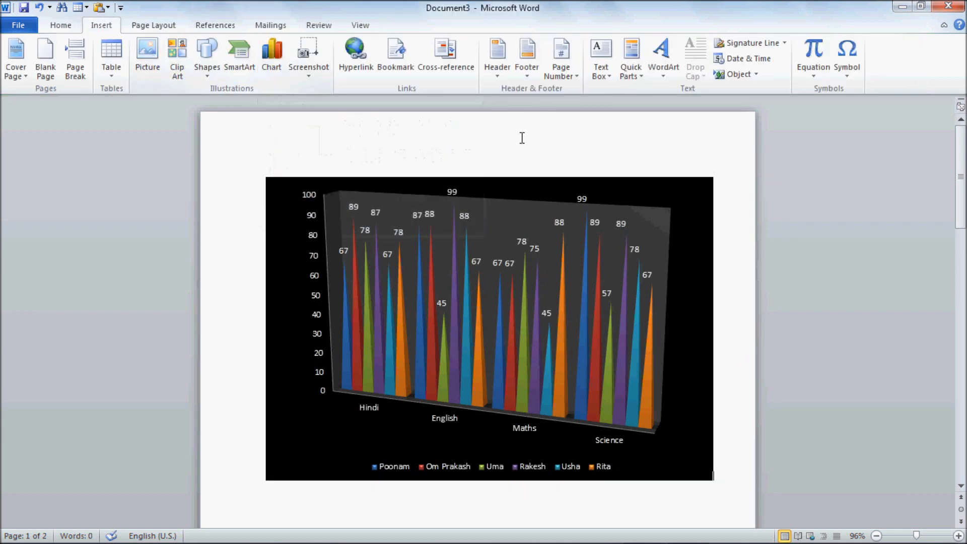
click(442, 338)
scroll(443, 338, down, 2)
scroll(443, 338, up, 1)
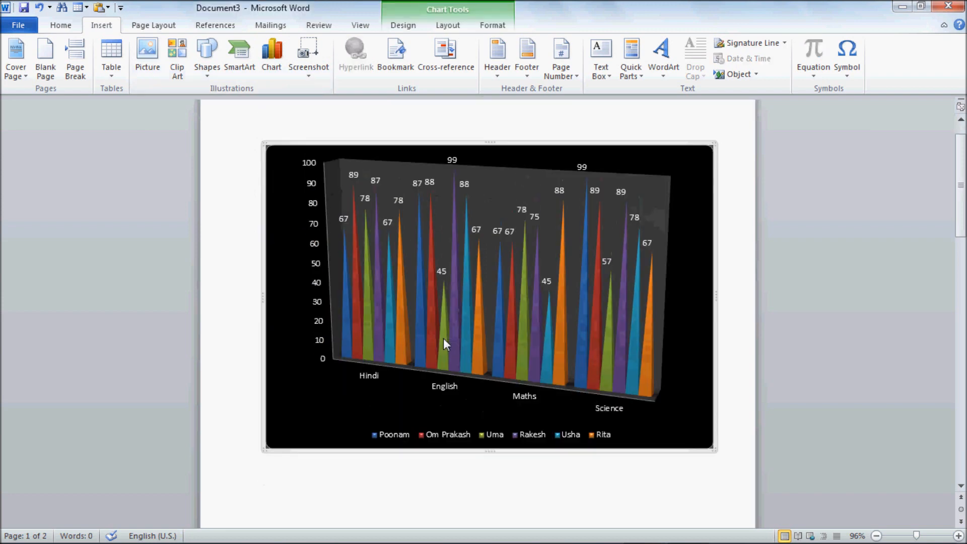
mouse_move(443, 335)
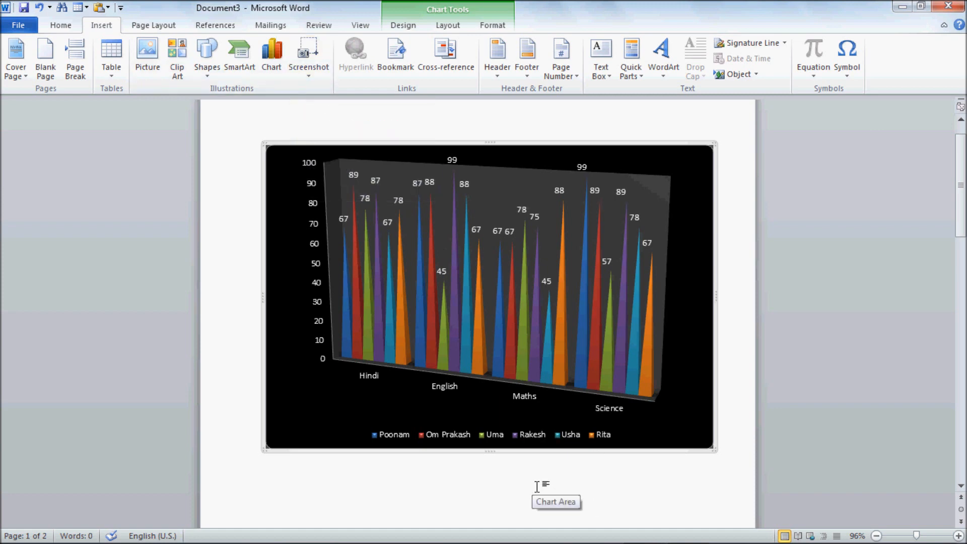
scroll(538, 486, down, 15)
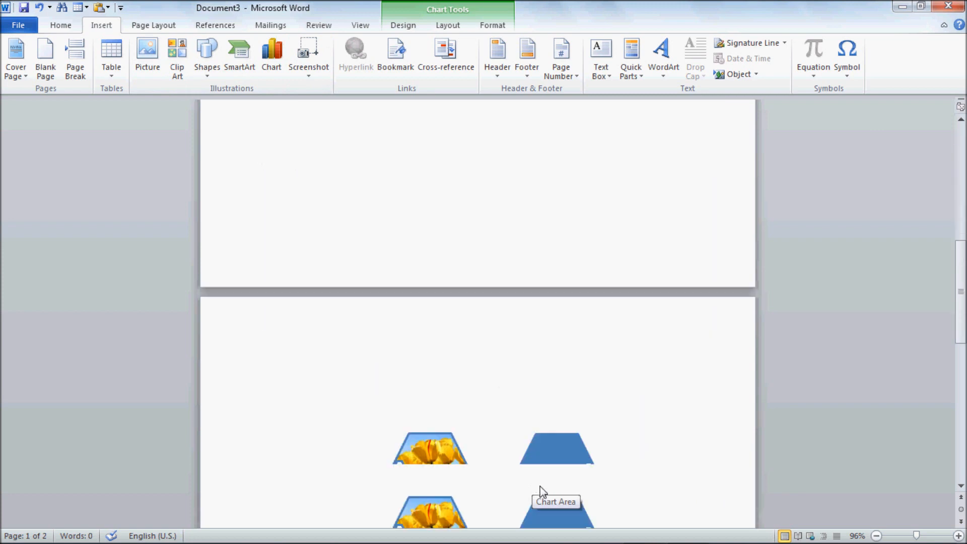
- Insert a screen clipping of the Illustrations command group captured from the Ms Word 2010.docx window
scroll(540, 487, up, 12)
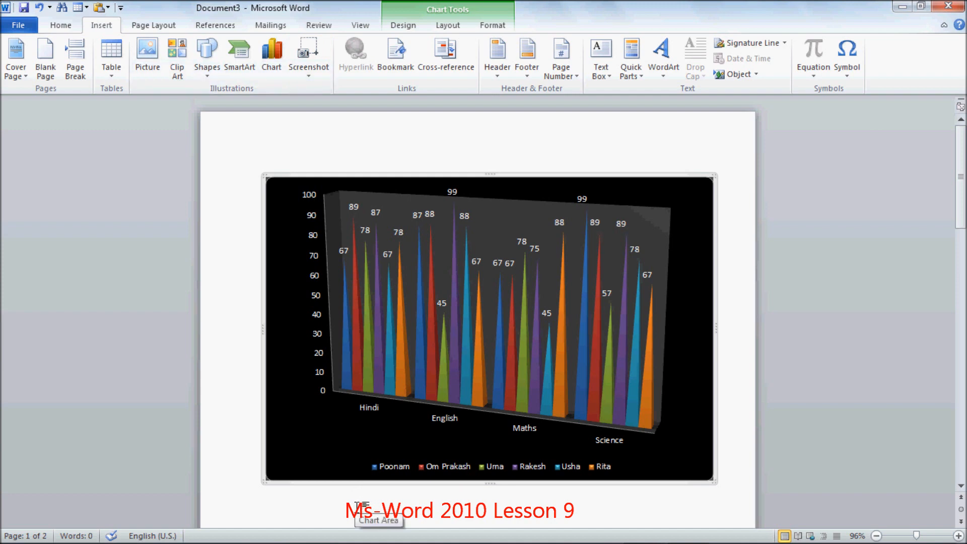
scroll(359, 506, down, 2)
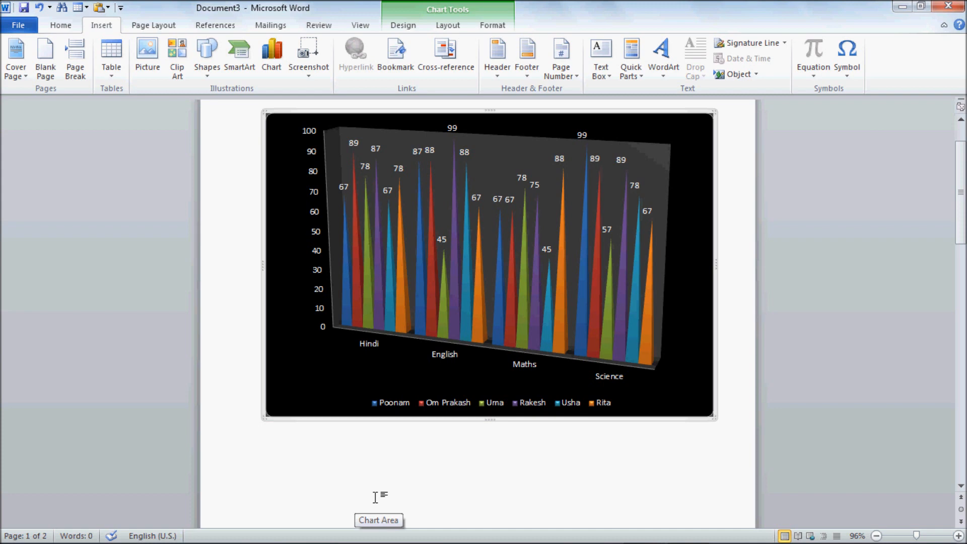
click(305, 74)
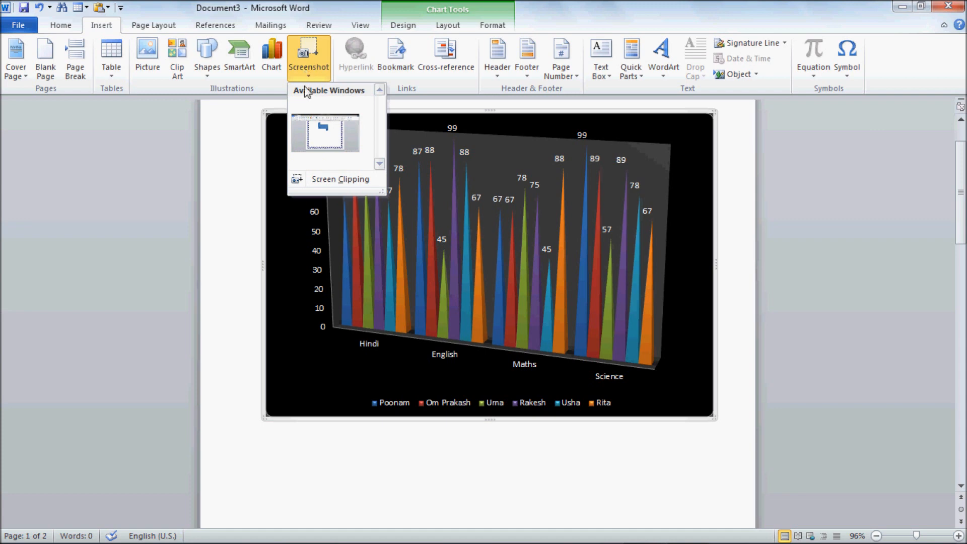
click(317, 180)
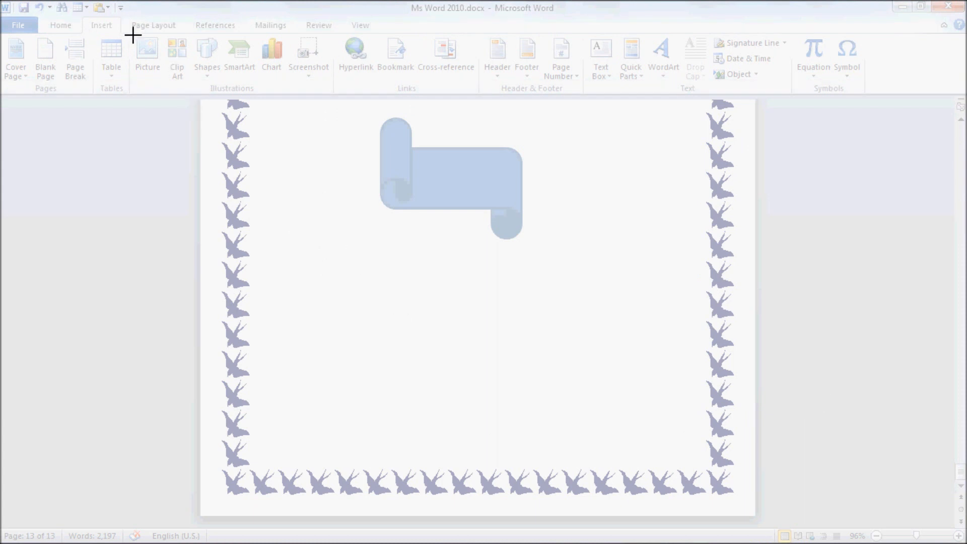
drag(133, 35, 331, 95)
- Widen the inserted screen clipping to 4.49" and reposition it towards the blank area below the chart
drag(322, 151, 447, 451)
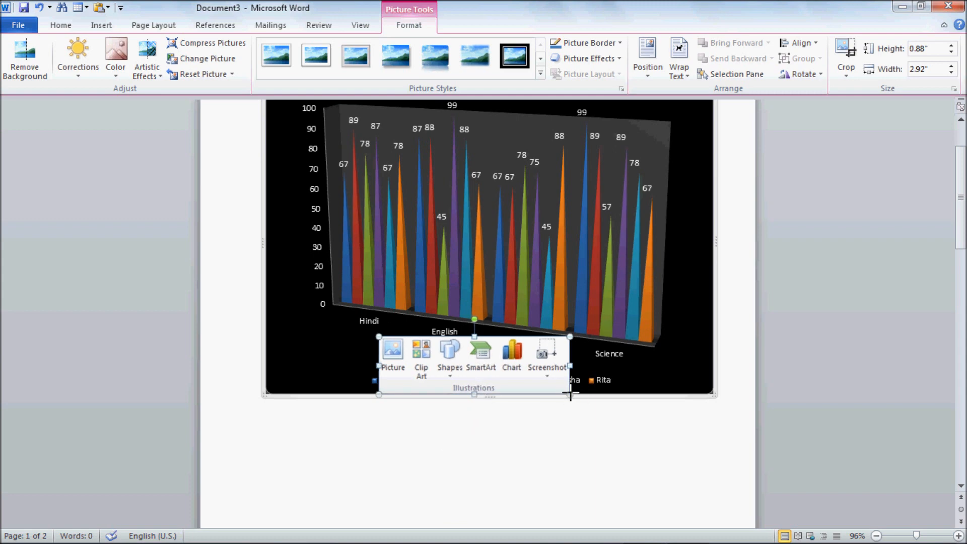
drag(568, 393, 672, 401)
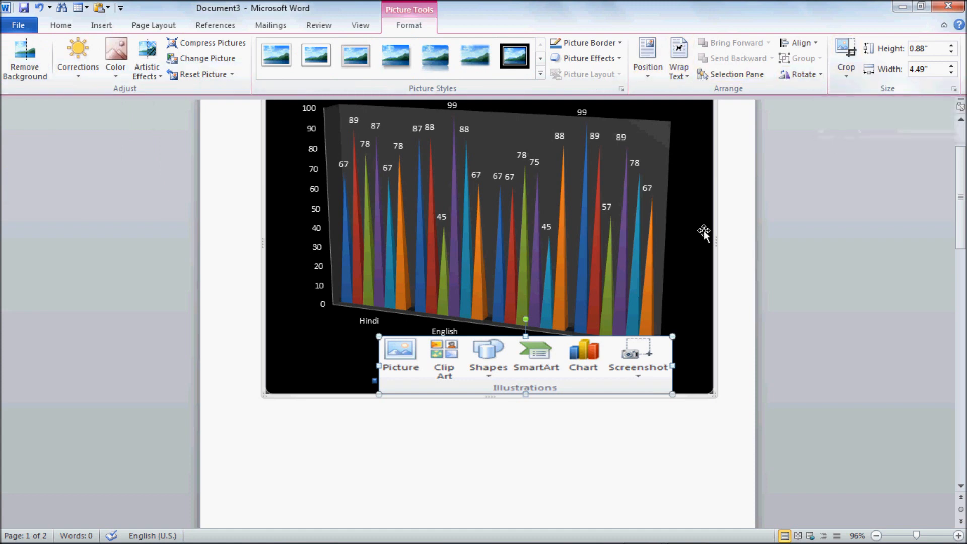
drag(521, 356, 475, 417)
- Insert a page break to add a blank page between the chart and the hexagon picture diagram, and place the cursor on it
click(101, 24)
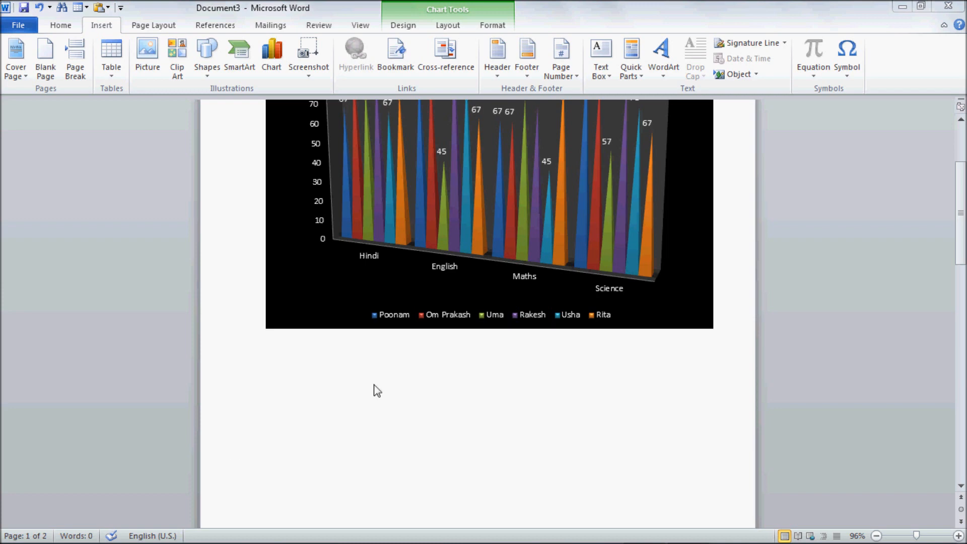
scroll(437, 446, down, 10)
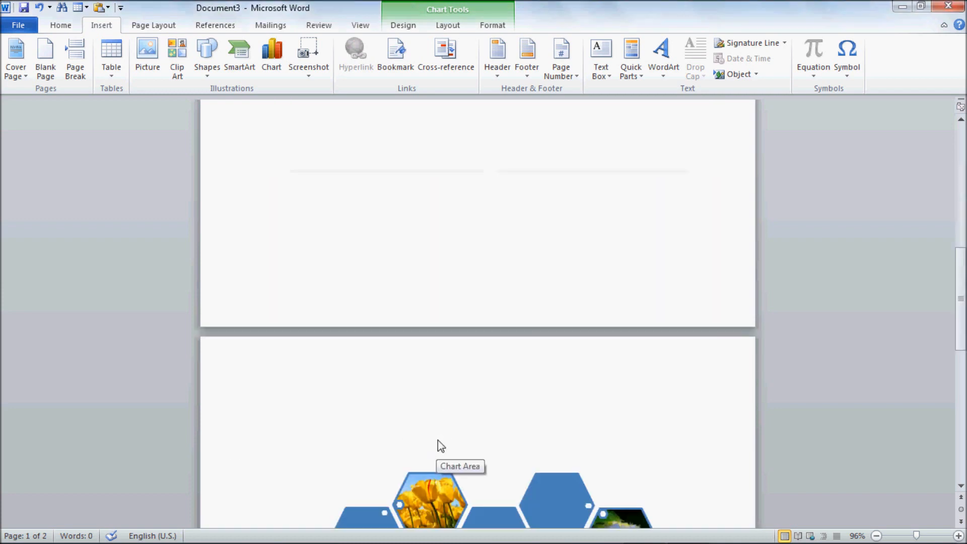
scroll(438, 437, down, 8)
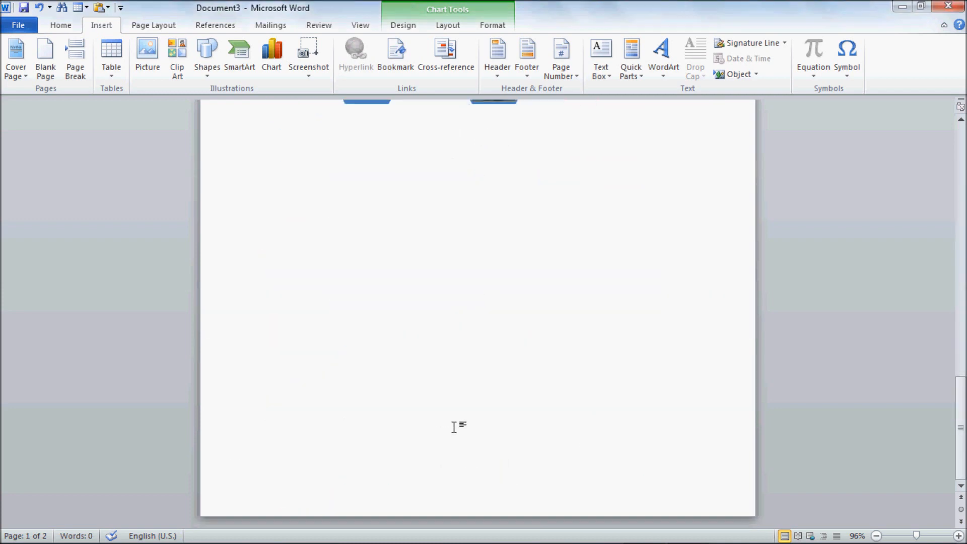
click(546, 342)
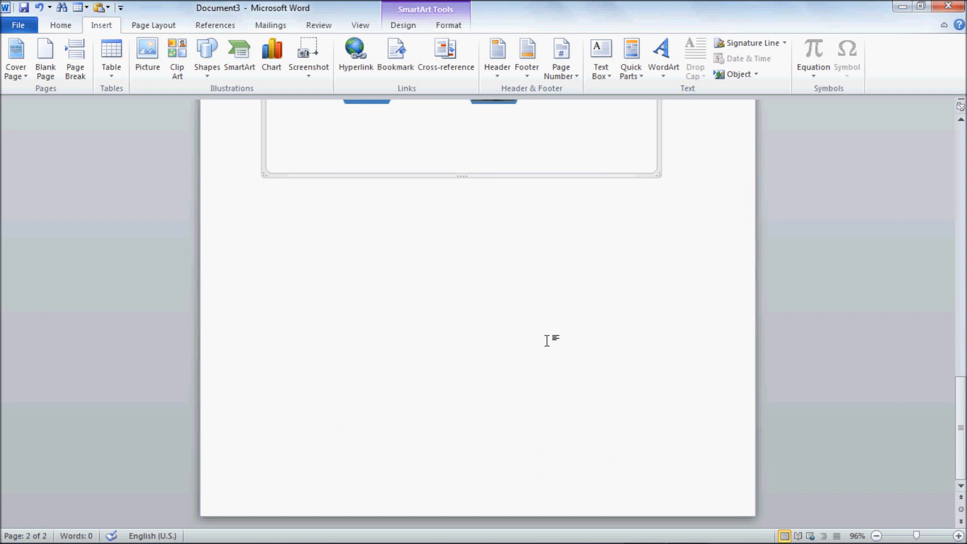
click(545, 341)
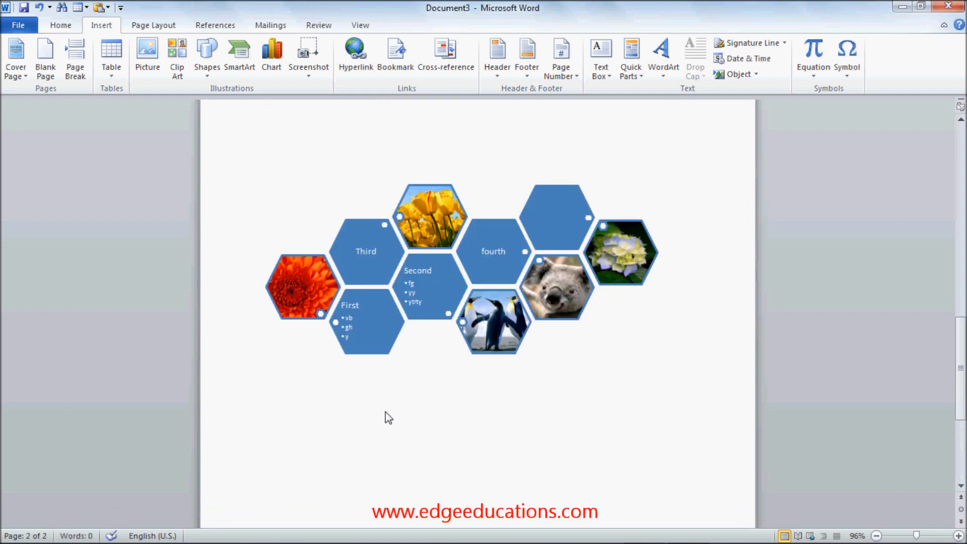
key(ctrl+Return)
scroll(384, 401, up, 6)
scroll(381, 401, up, 5)
click(337, 272)
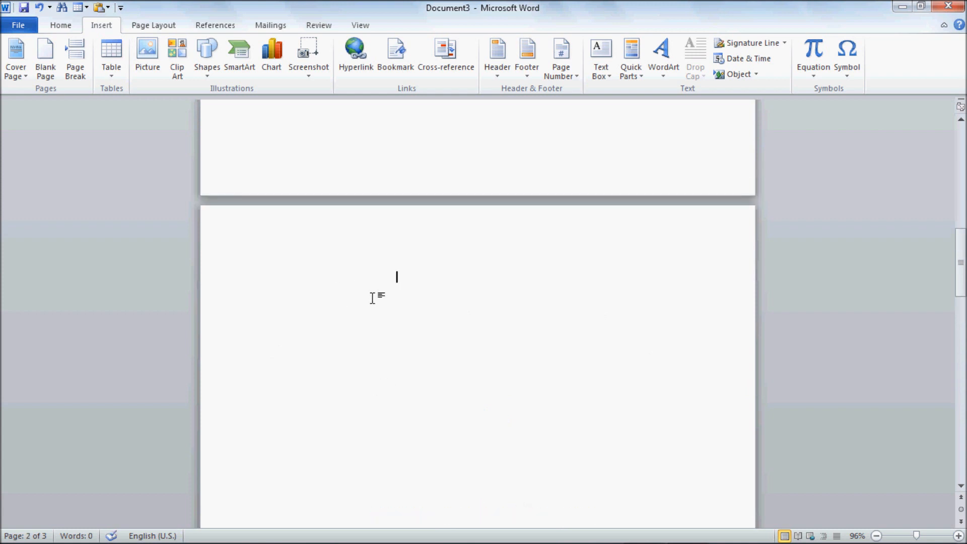
scroll(373, 298, up, 8)
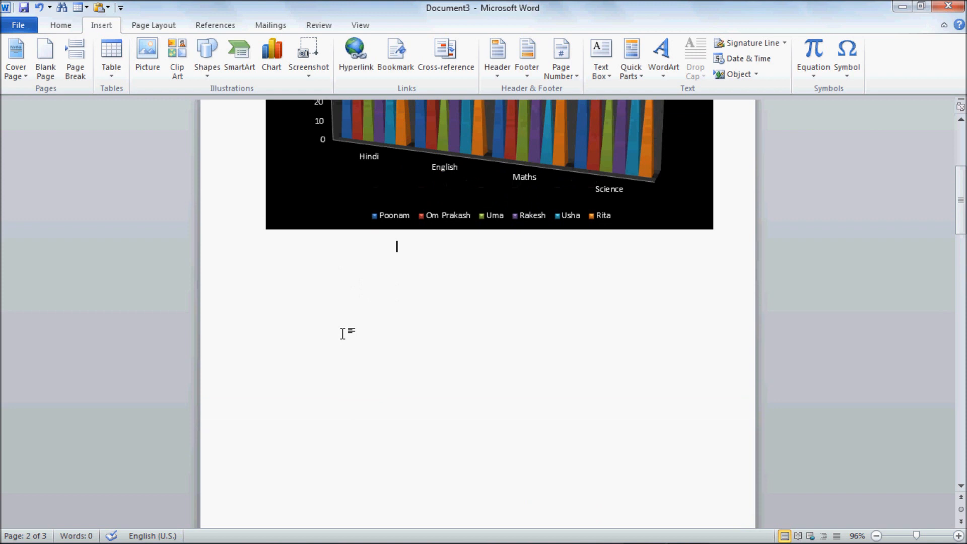
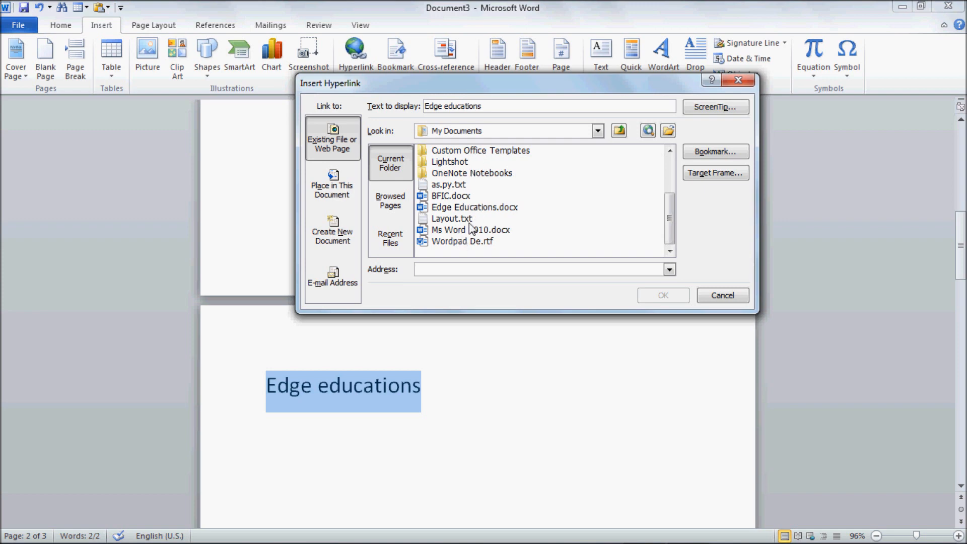
- Link the selected "Edge educations" text to the existing file Ms Word 2010.docx in My Documents
click(598, 131)
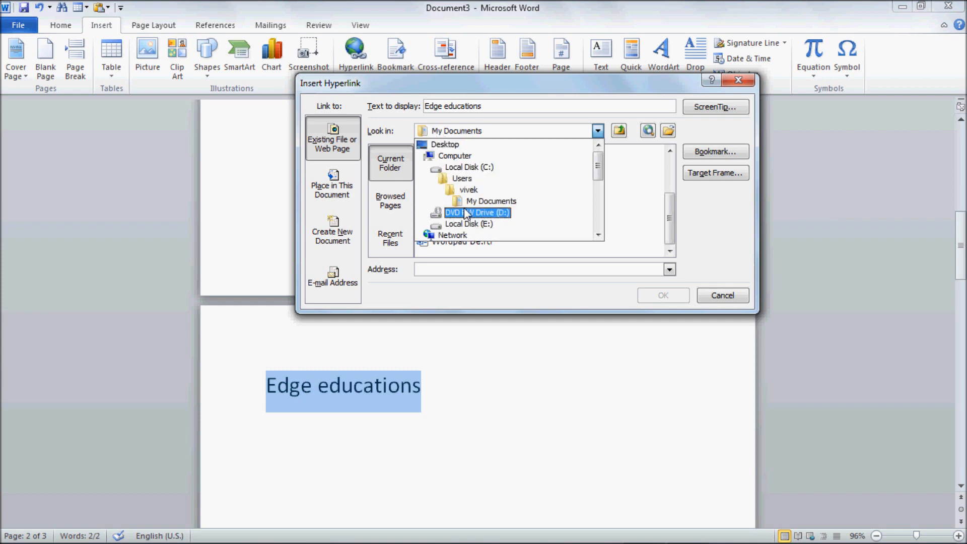
click(618, 258)
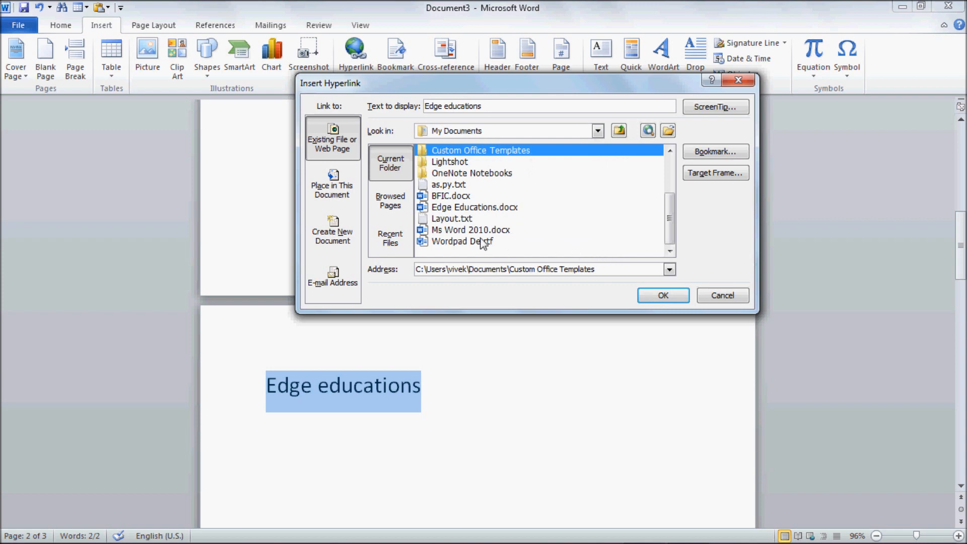
click(459, 234)
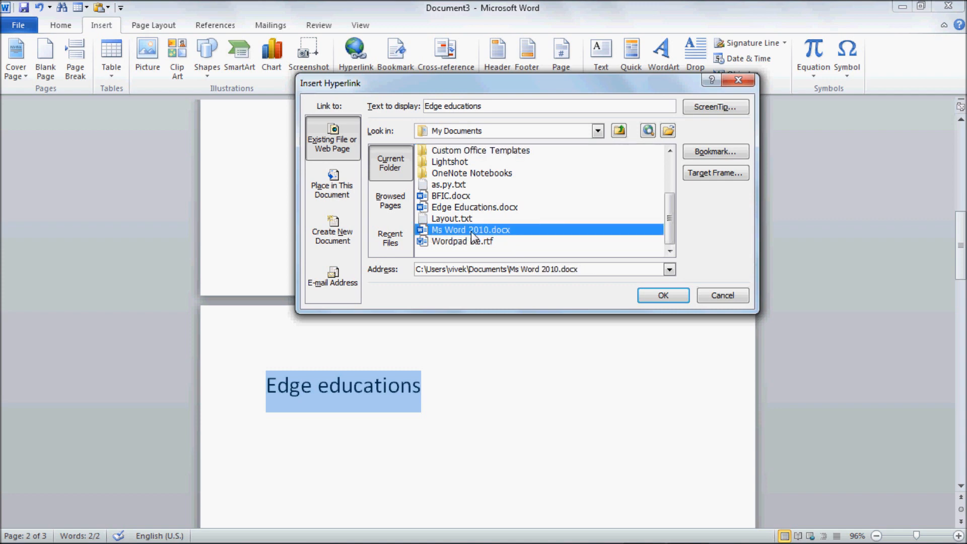
click(663, 295)
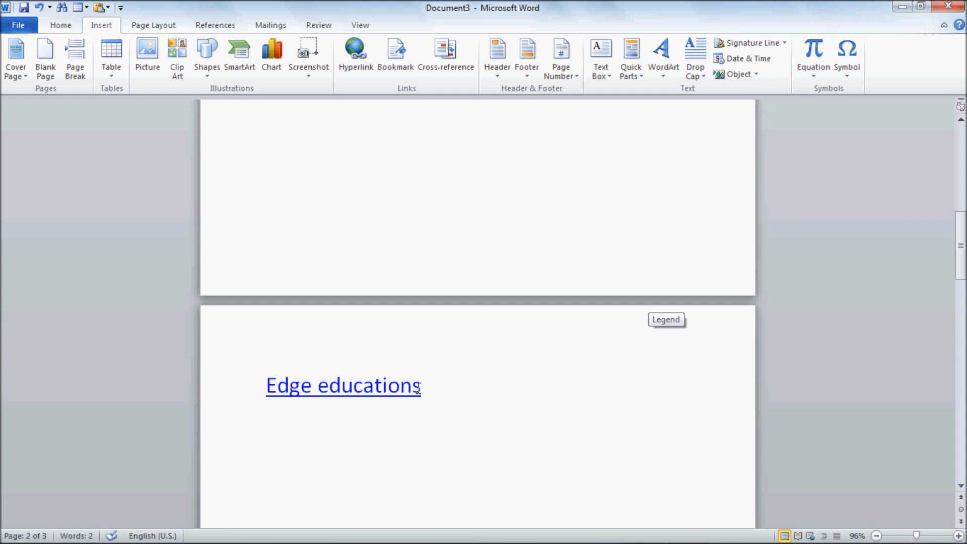
- Follow the "Edge educations" hyperlink and agree to open Ms Word 2010.docx despite the security notice
drag(421, 387, 266, 384)
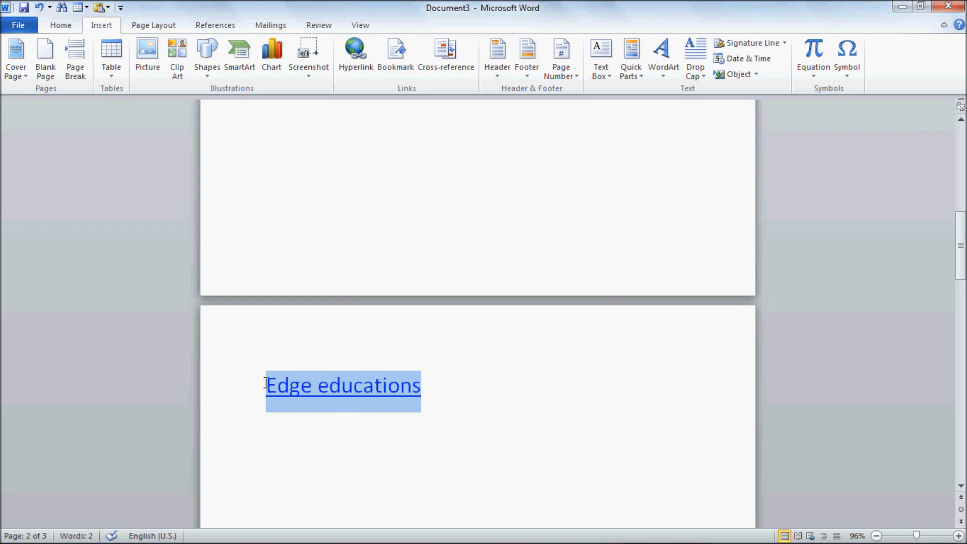
click(474, 423)
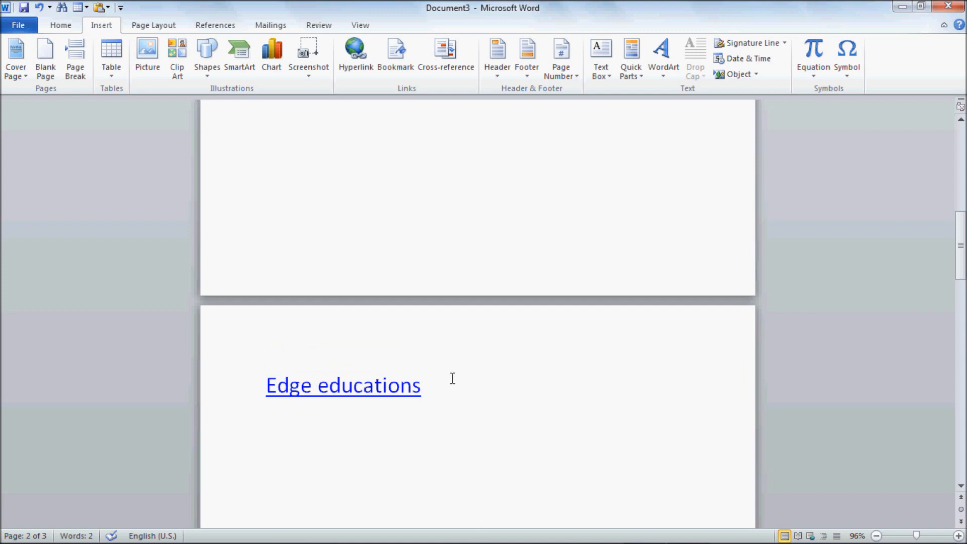
scroll(451, 378, down, 1)
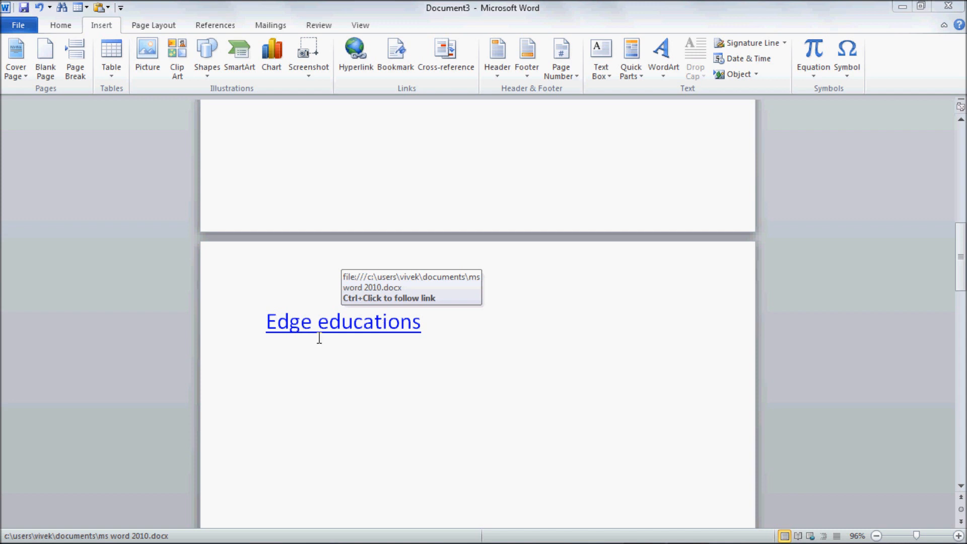
drag(425, 323, 271, 316)
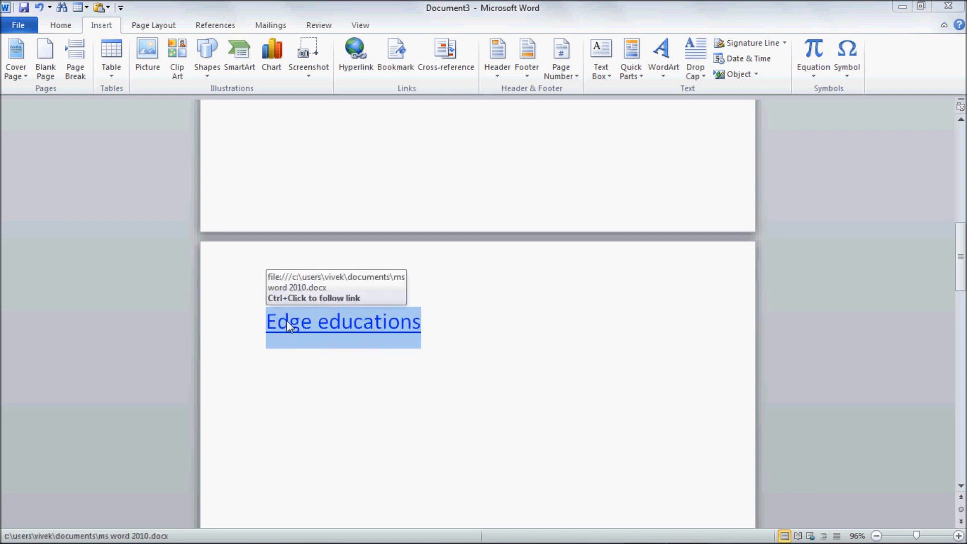
click(333, 356)
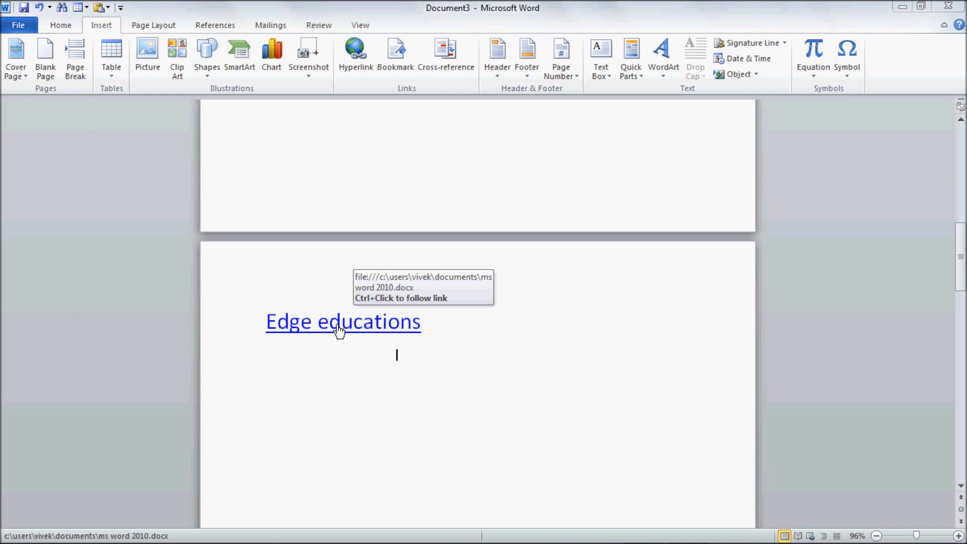
ctrl+click(338, 330)
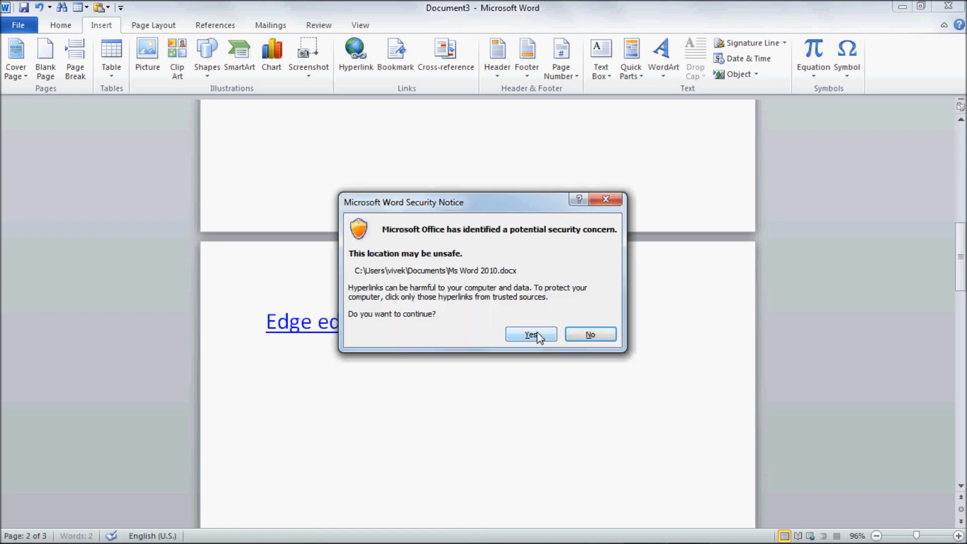
click(531, 335)
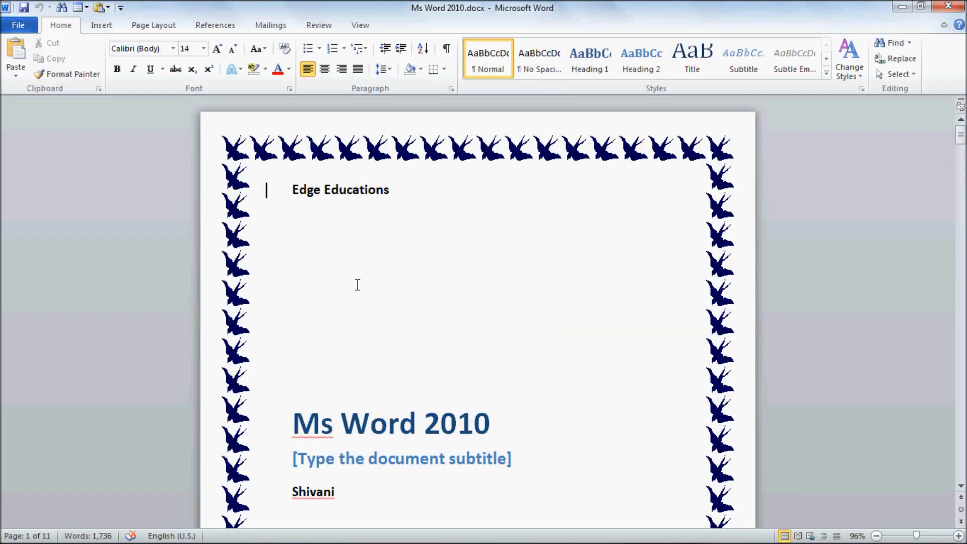
- Look through the pages of the linked Ms Word 2010.docx document, from the cover page to its tables
scroll(360, 272, down, 10)
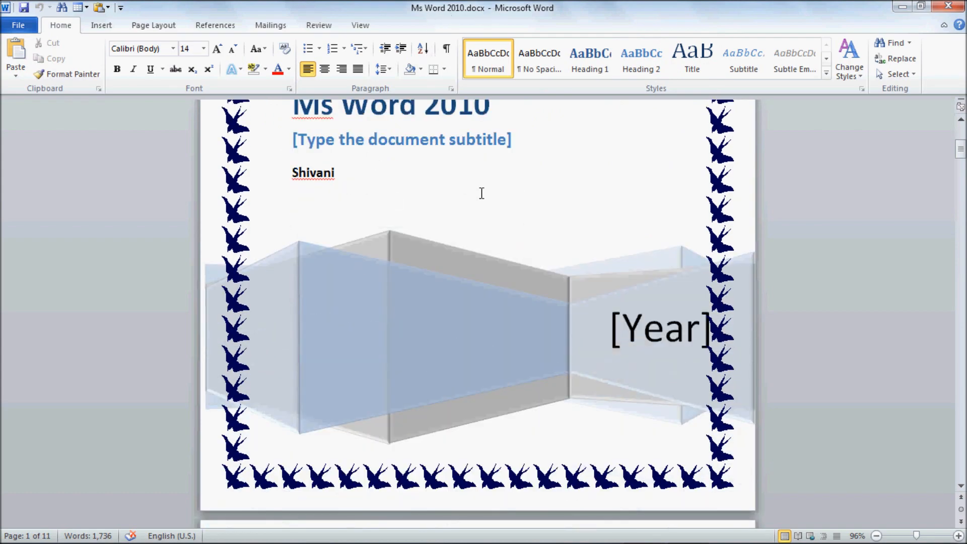
scroll(440, 341, down, 5)
scroll(441, 342, down, 12)
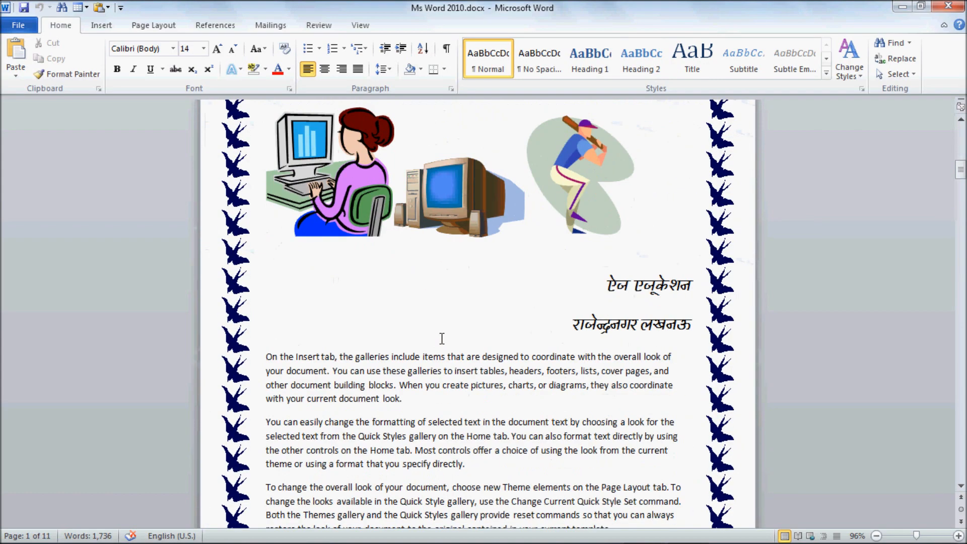
scroll(442, 339, down, 12)
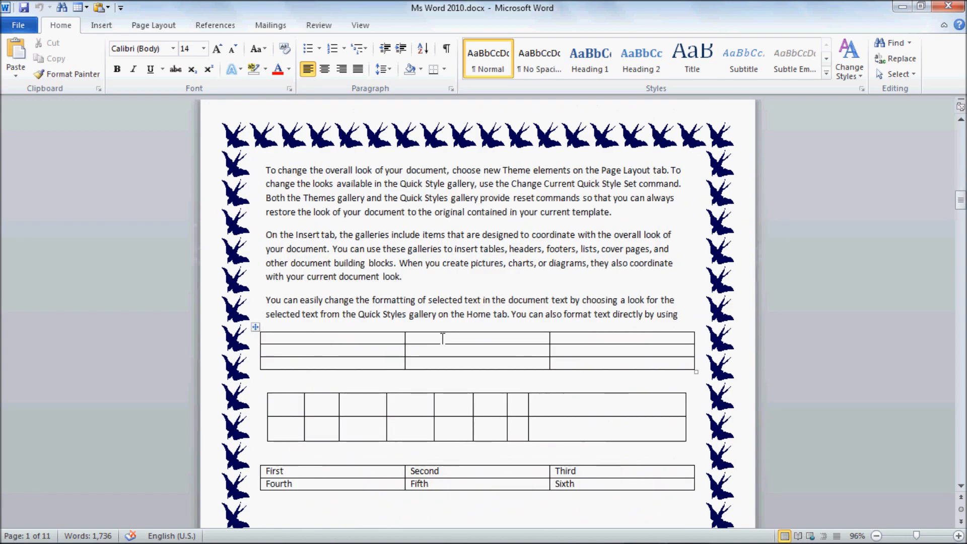
scroll(442, 341, down, 12)
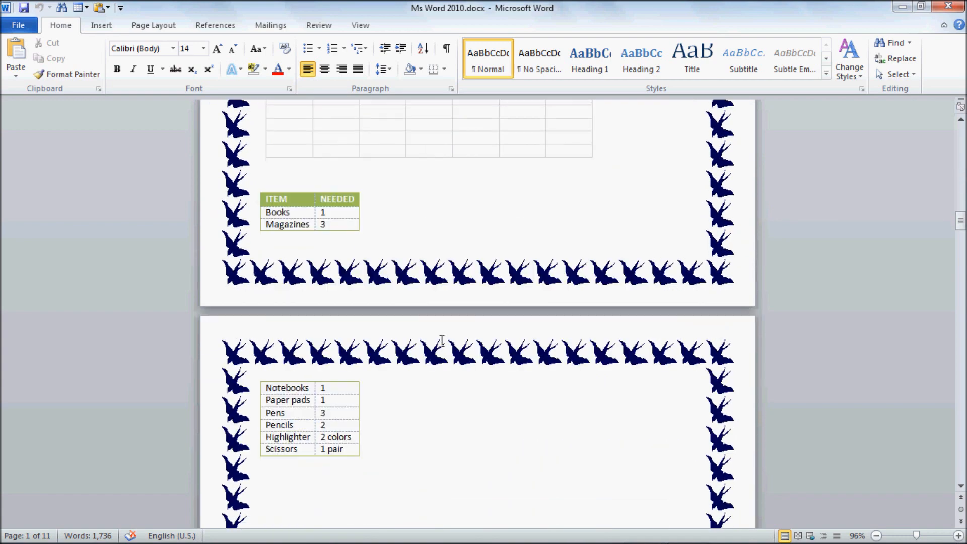
scroll(486, 407, down, 12)
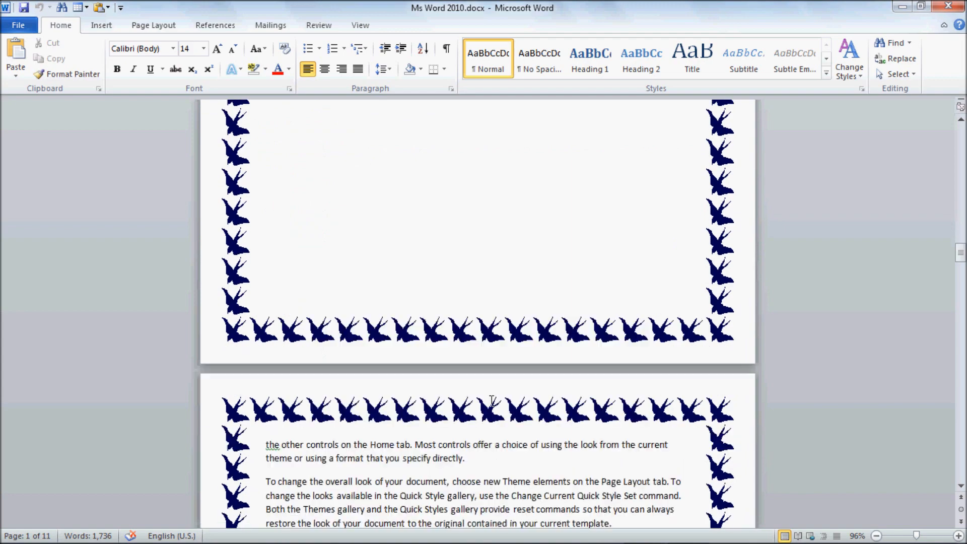
scroll(553, 392, down, 10)
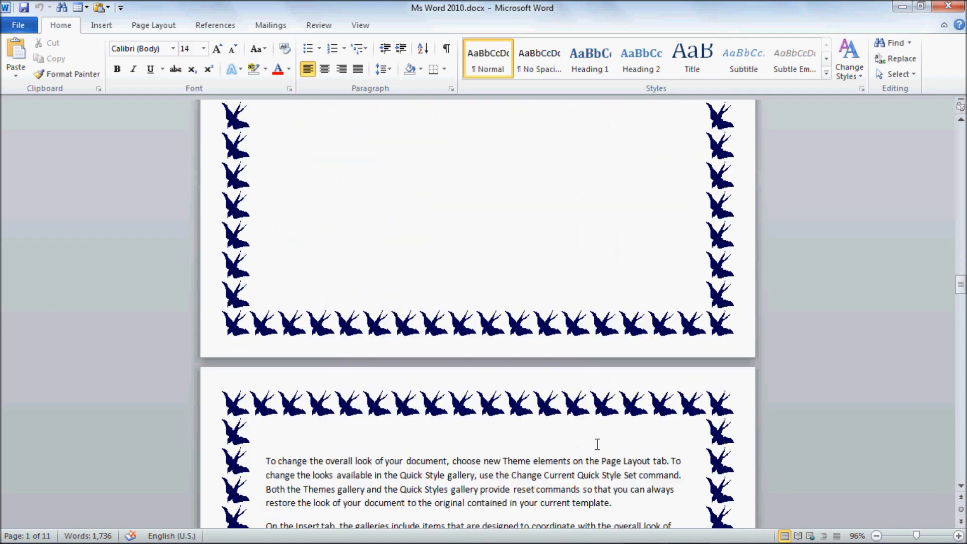
scroll(654, 504, down, 3)
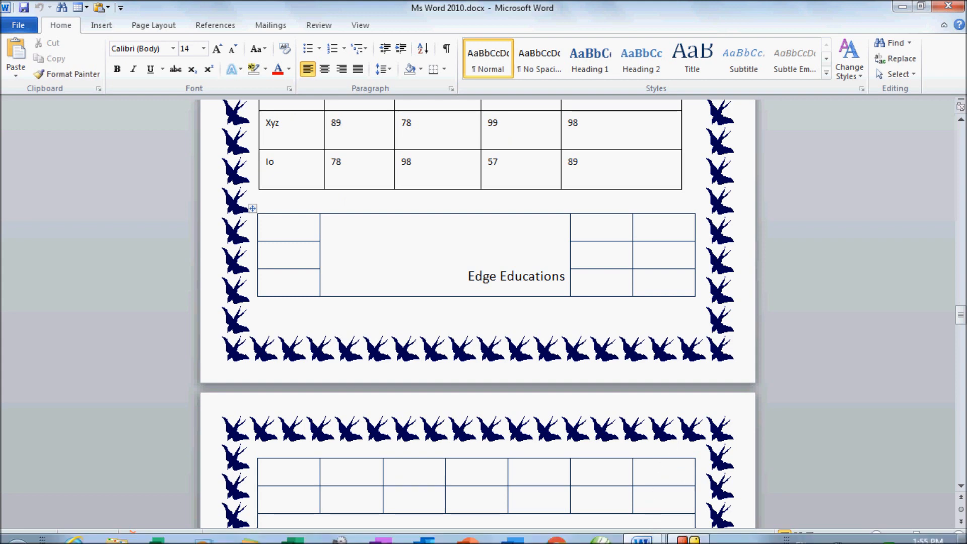
- Switch back to Document3 and place the cursor at the end of the "Edge educations" hyperlink
mouse_move(641, 530)
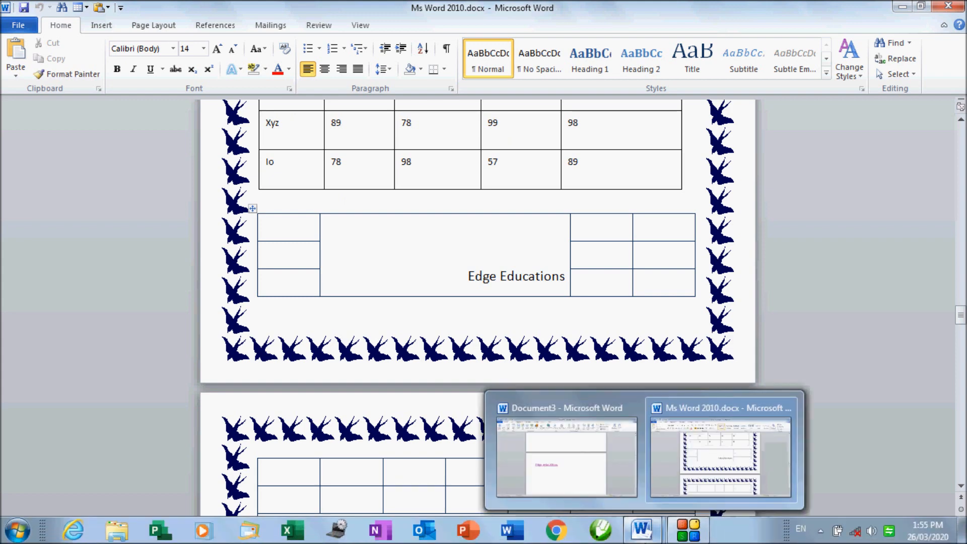
click(600, 461)
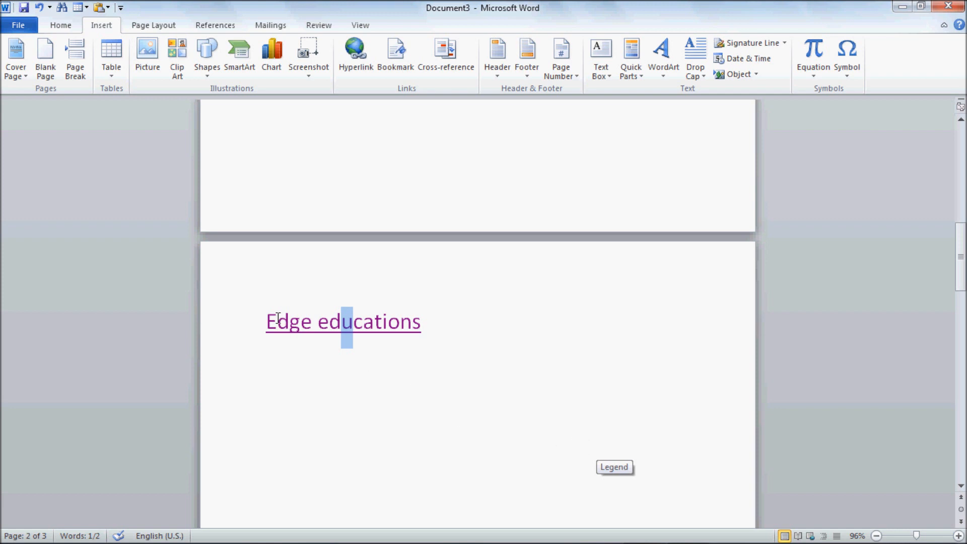
mouse_move(270, 315)
drag(268, 319, 471, 322)
click(471, 341)
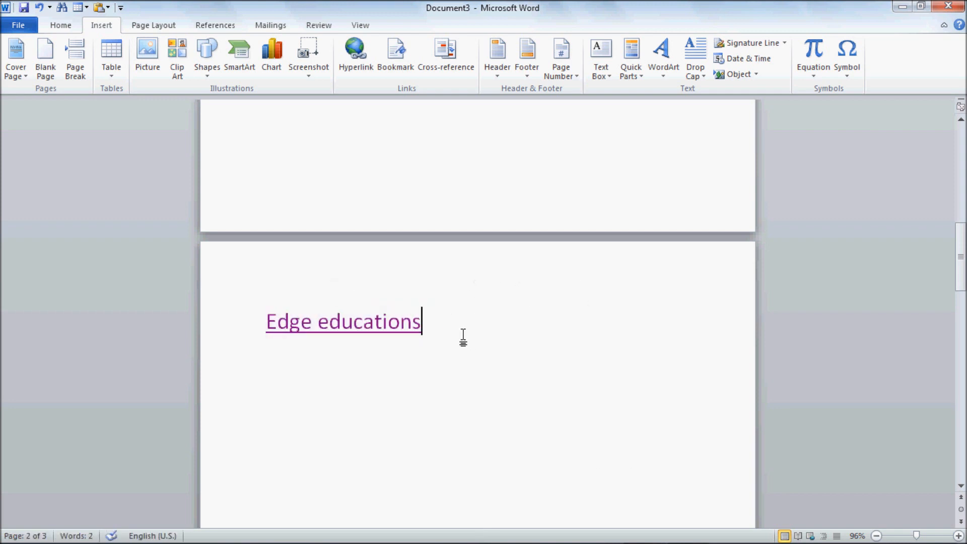
- Check the link settings of the "Edge educations" text without changing them, and remove its hyperlink
drag(448, 323, 267, 331)
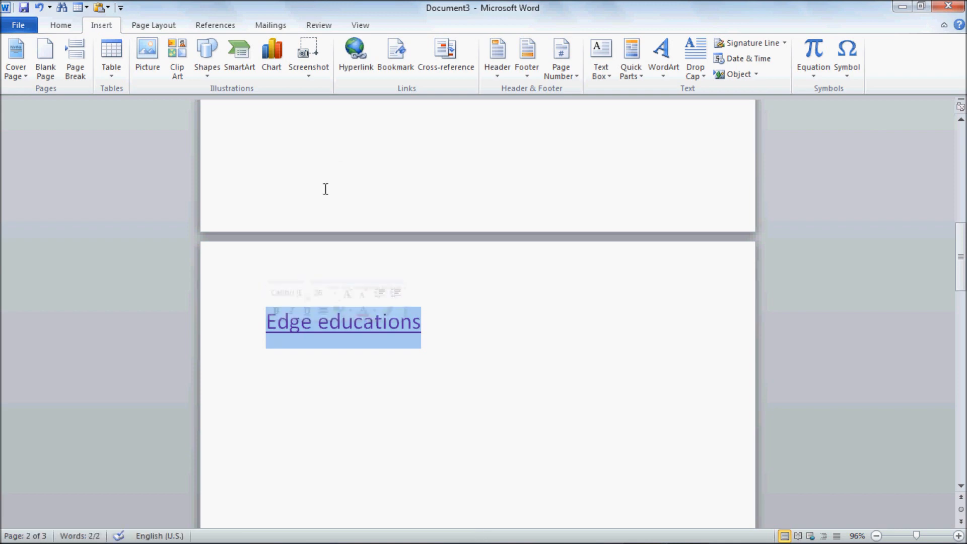
click(354, 64)
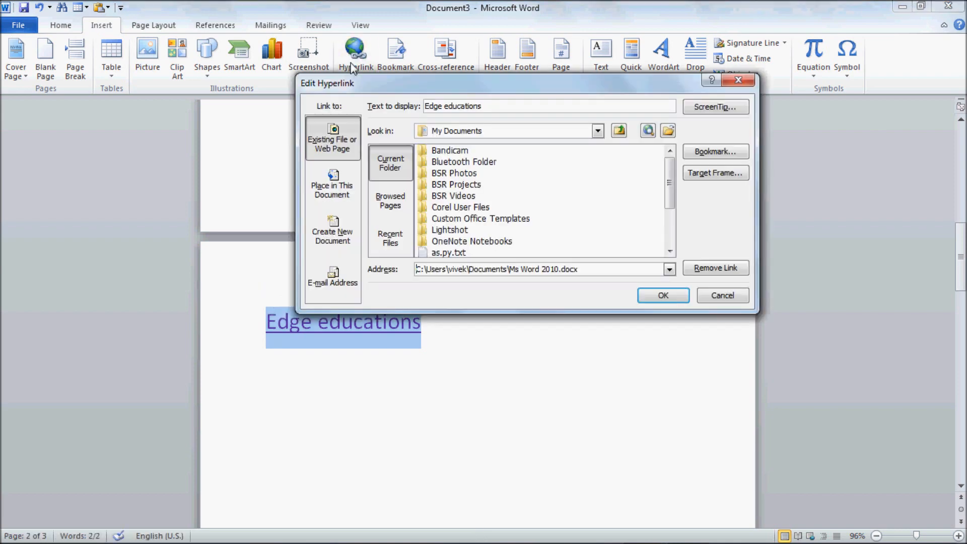
click(723, 296)
right_click(346, 330)
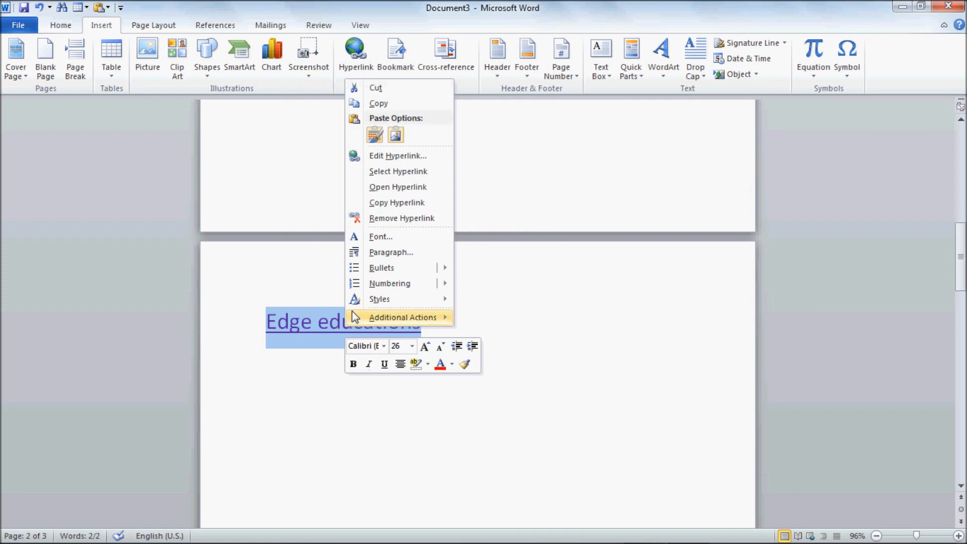
click(391, 224)
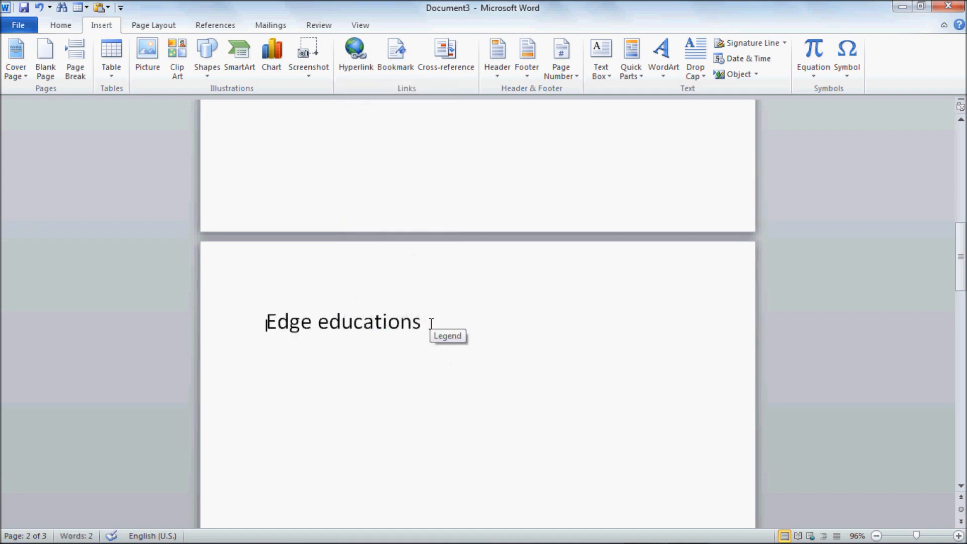
- Delete the entire contents of Document3, including the "Edge educations" text
click(353, 322)
triple_click(351, 324)
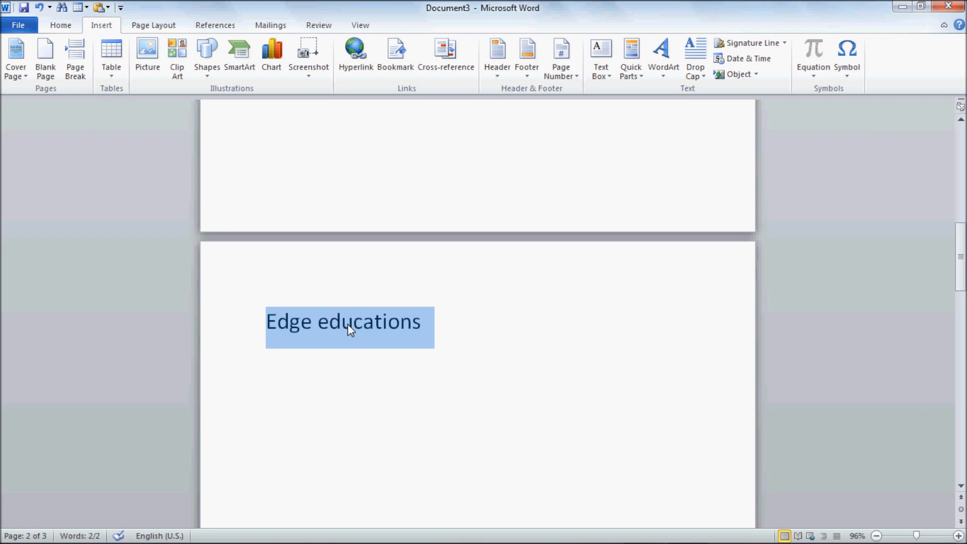
mouse_move(347, 328)
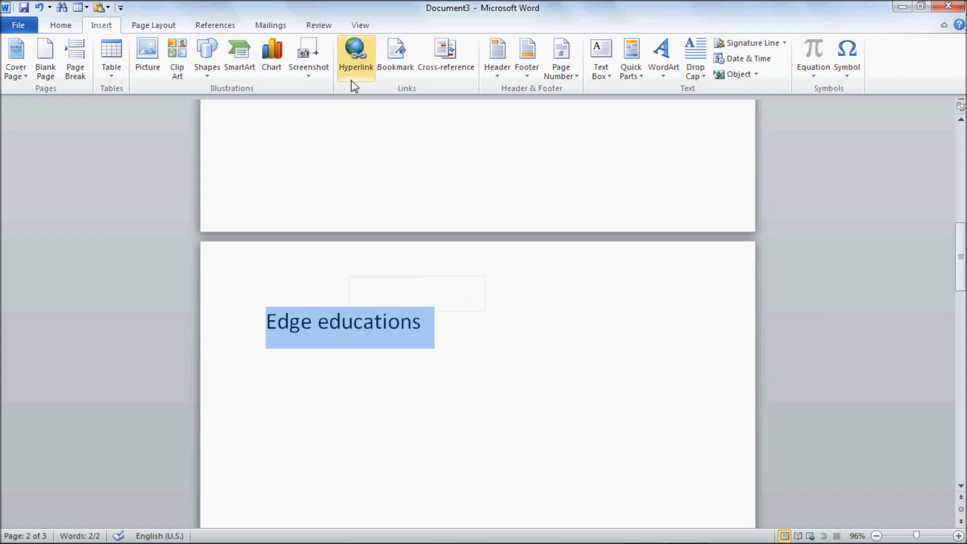
click(441, 324)
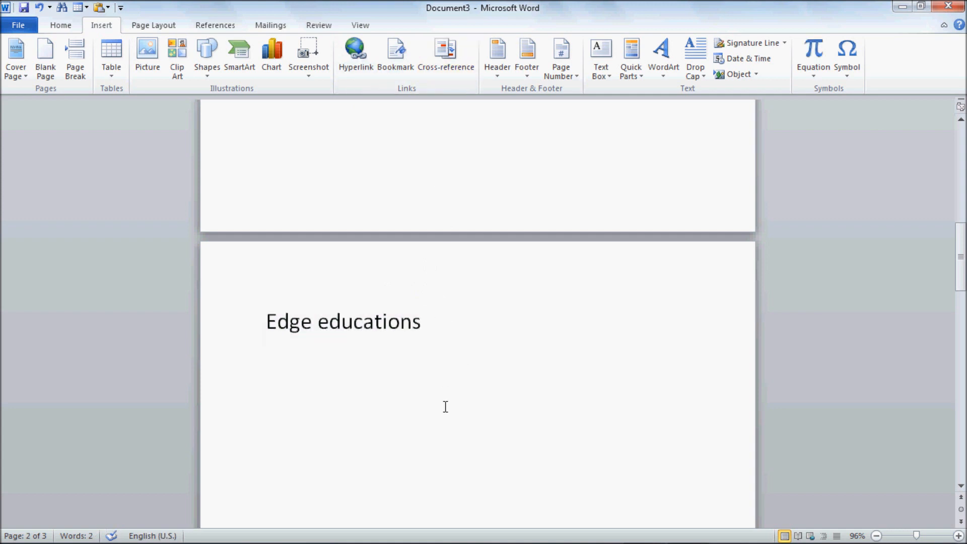
key(ctrl+a)
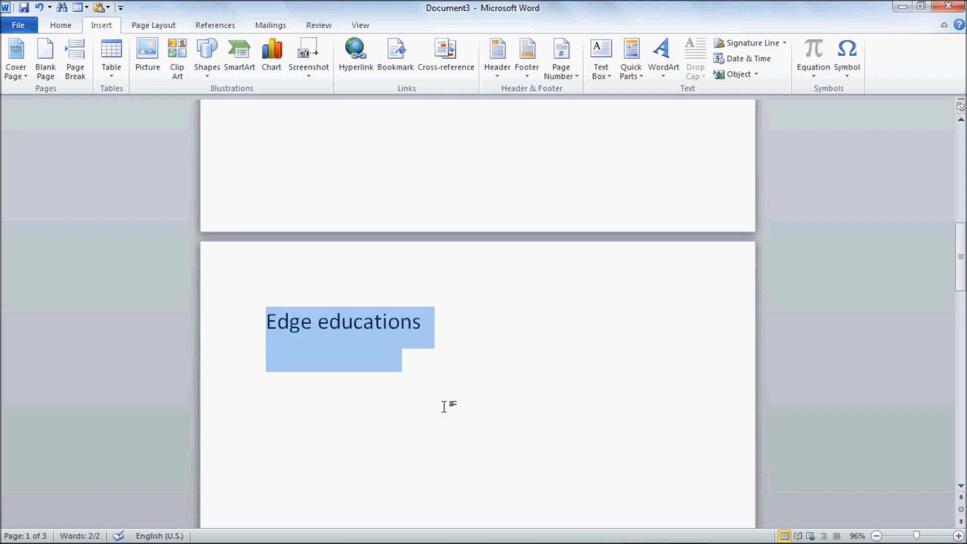
key(Delete)
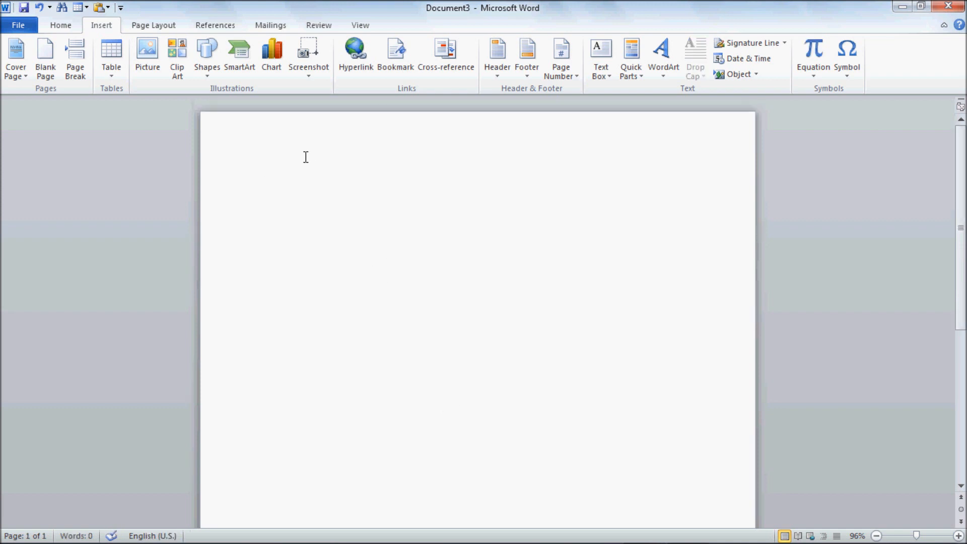
- Enter the title "Edge Educations" and generate sample paragraphs below it with =rand()
text(Edg)
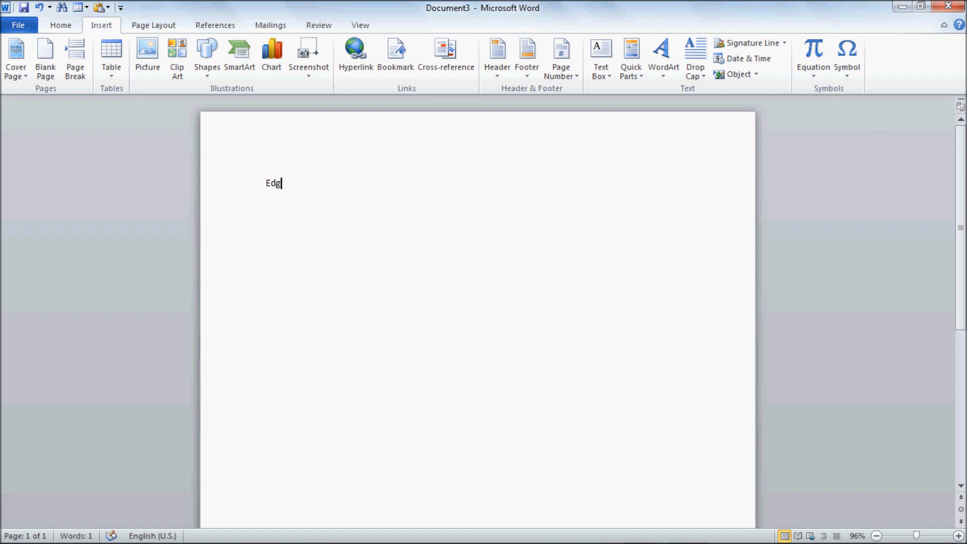
text(e Educations)
key(Return)
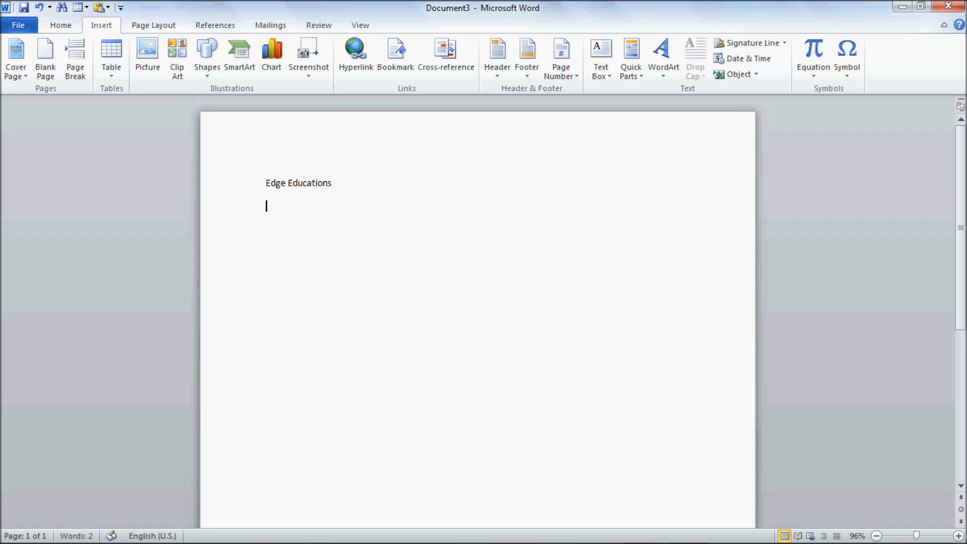
text(=rand)
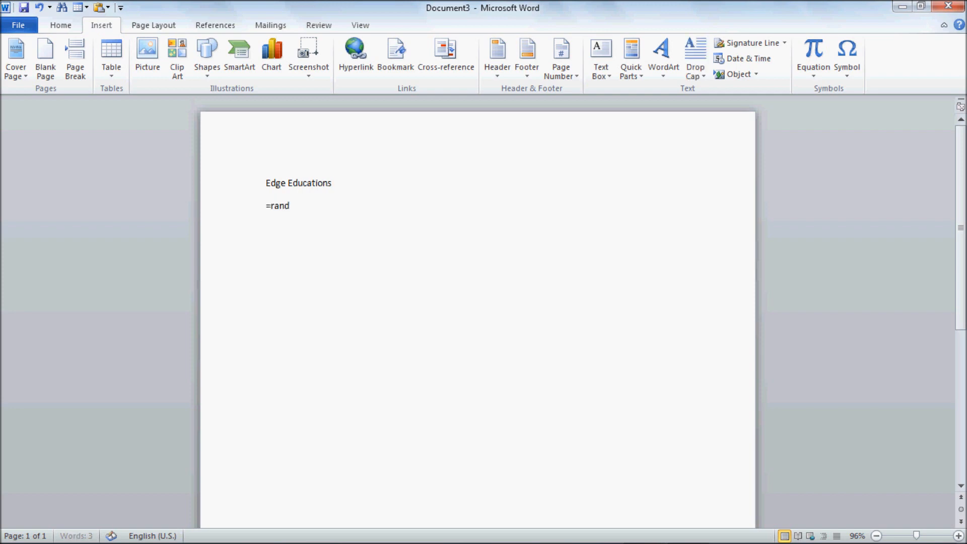
text(())
key(Return)
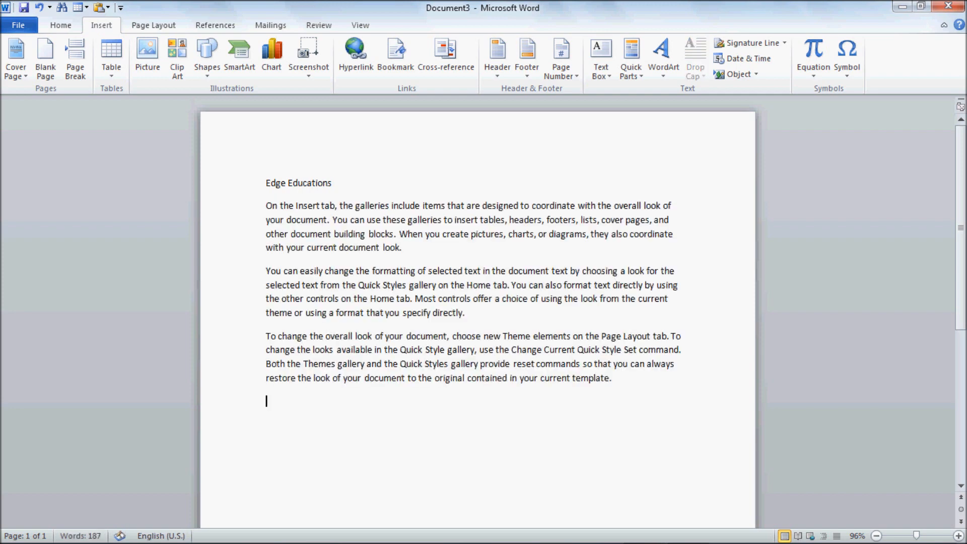
- Enlarge the "Edge Educations" title by five font-size increments
drag(267, 181, 351, 178)
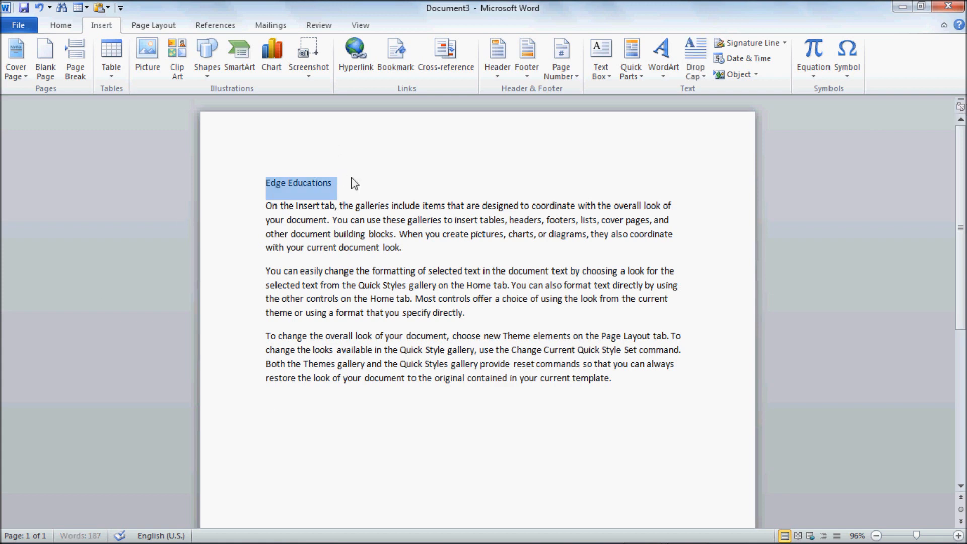
key(ctrl+shift+period)
key(ctrl+shift+period)
key(ctrl+shift+period)
key(ctrl+shift+period)
key(ctrl+shift+period)
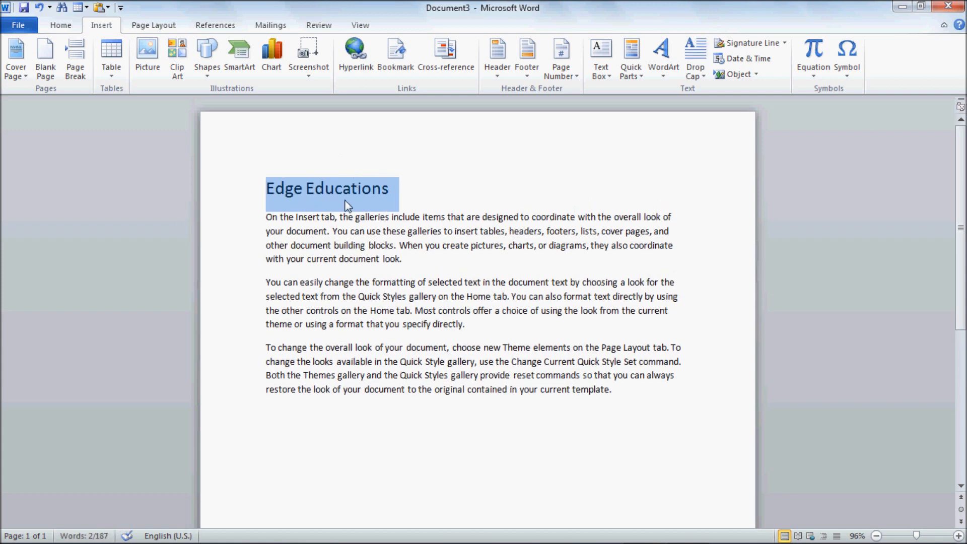
- Copy the three sample paragraphs and paste the duplicate directly below them
drag(267, 216, 613, 390)
key(ctrl+c)
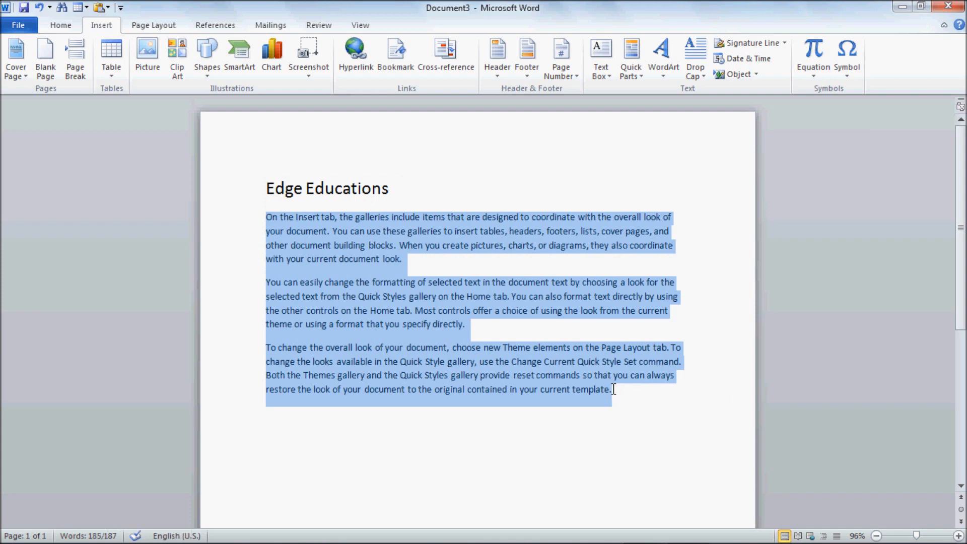
click(277, 416)
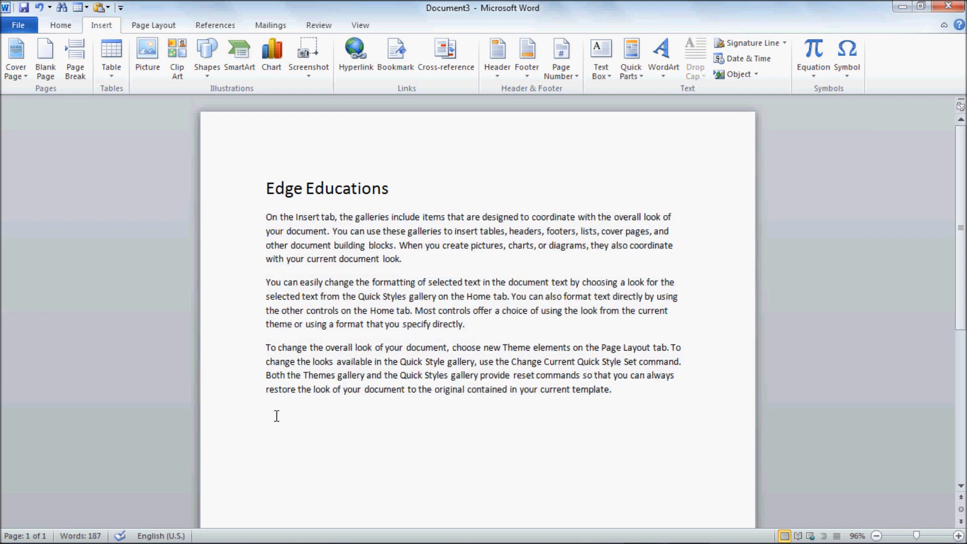
key(ctrl+v)
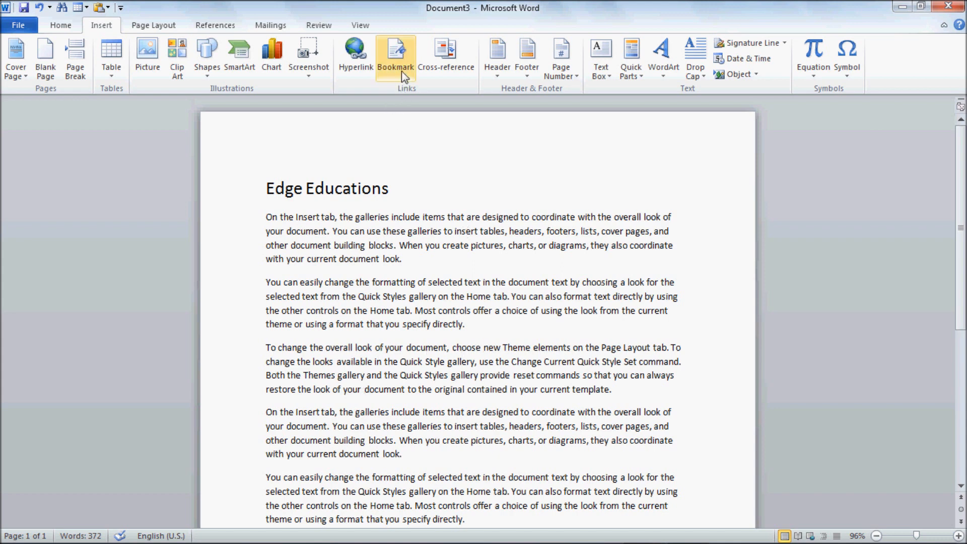
- Add a bookmark named I to the first paragraph below the title
click(371, 324)
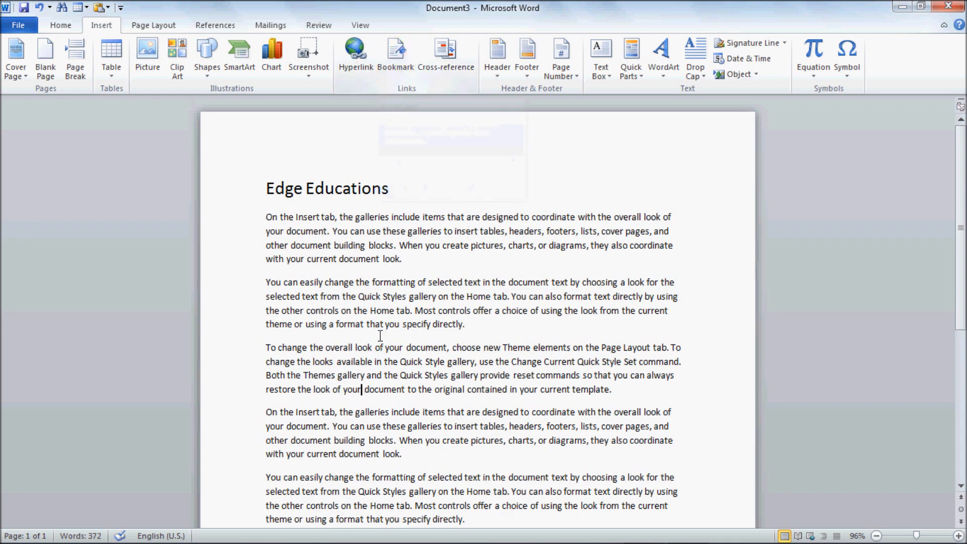
drag(268, 212, 404, 261)
click(405, 73)
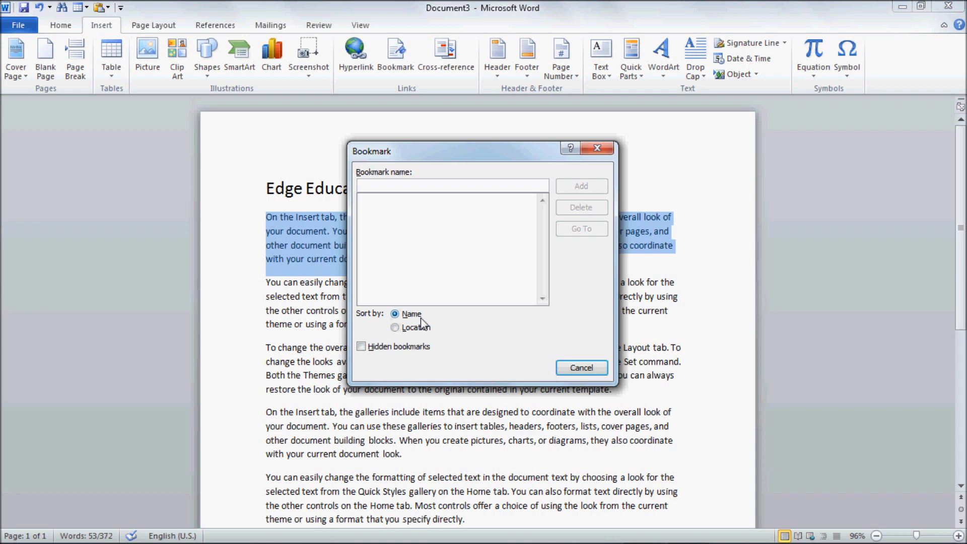
text(I)
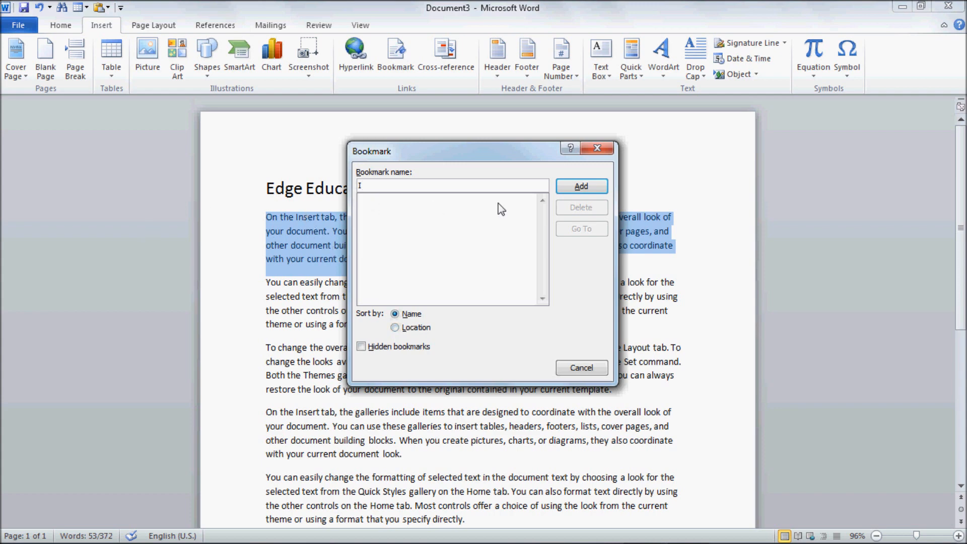
click(568, 189)
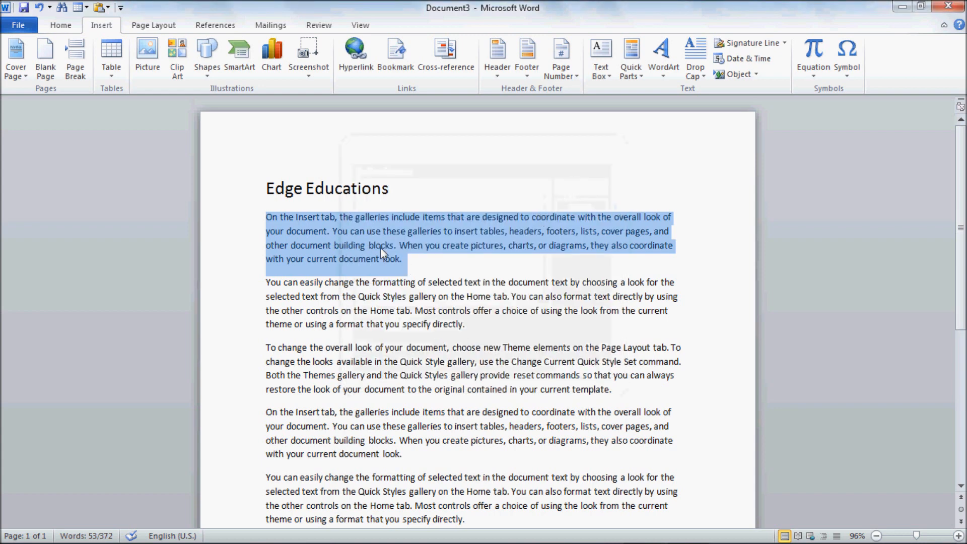
- Add a bookmark named II covering the second and third paragraphs
click(297, 232)
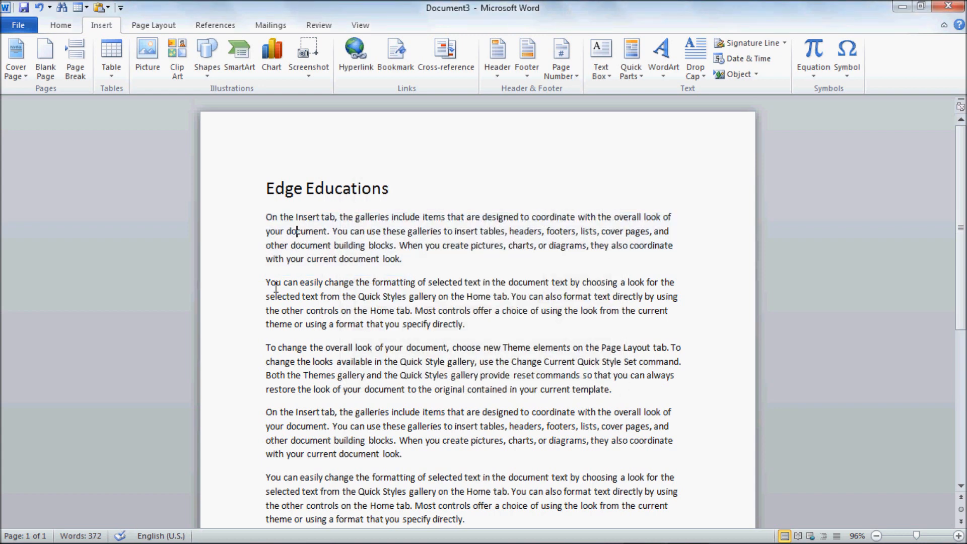
drag(267, 283, 635, 389)
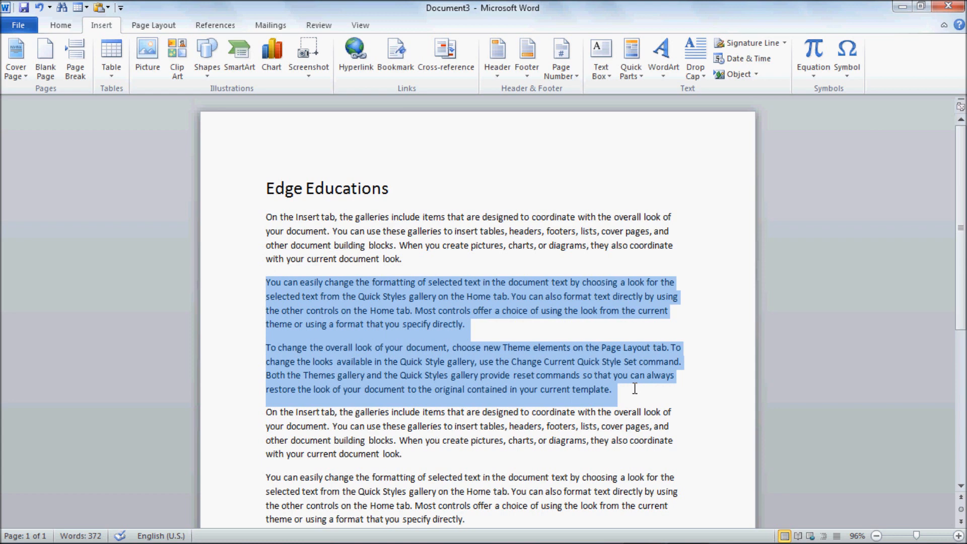
click(398, 71)
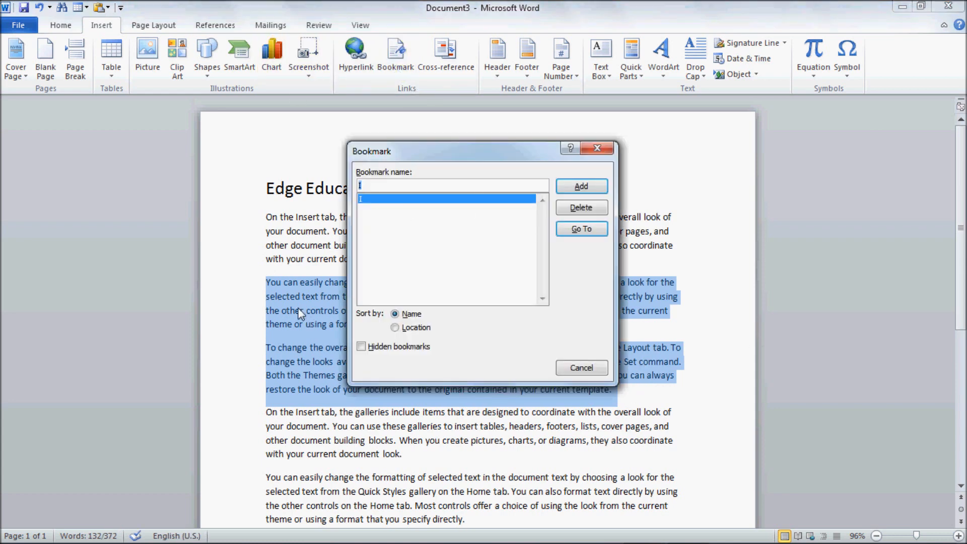
click(370, 185)
text(I)
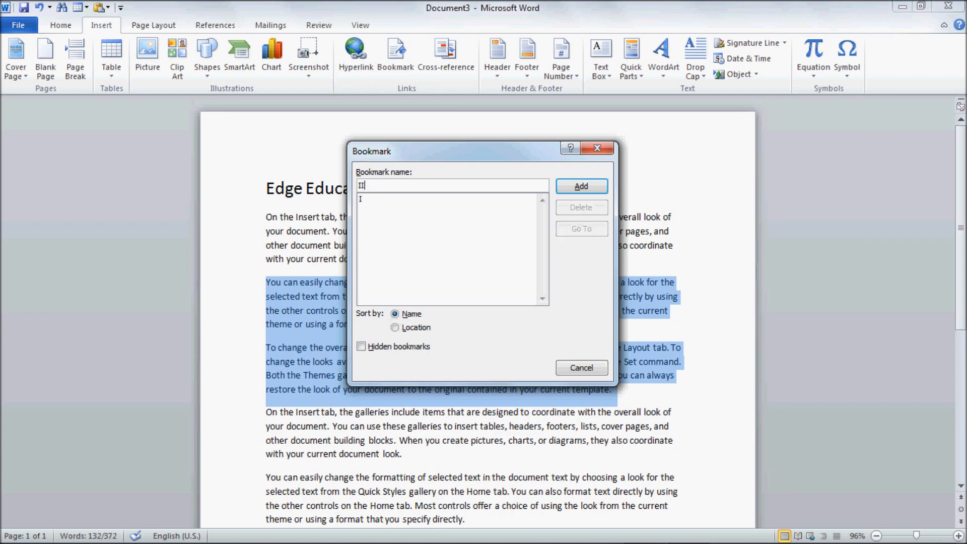
click(566, 186)
- Add a bookmark named III to the document's last paragraph and place the cursor in that paragraph's final line
scroll(504, 303, down, 6)
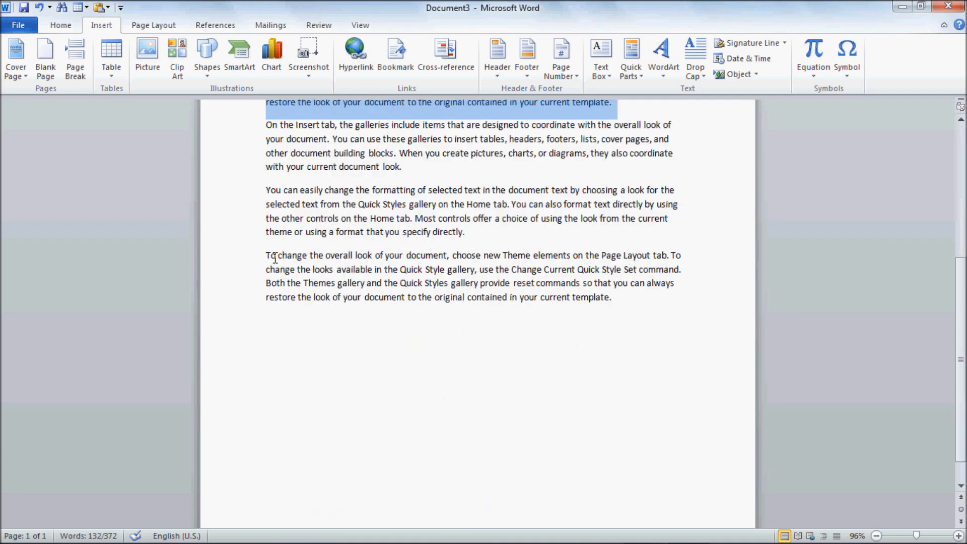
scroll(352, 407, down, 1)
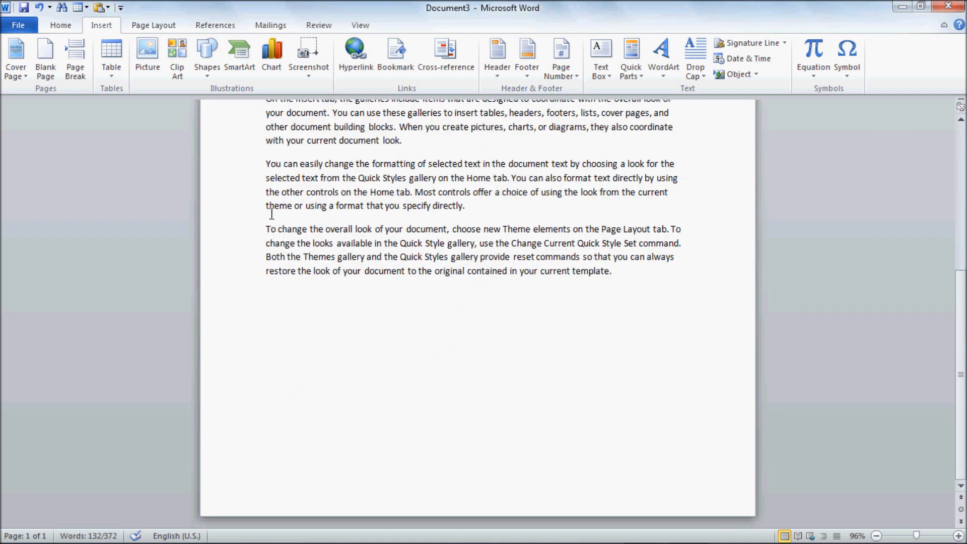
drag(266, 225, 635, 271)
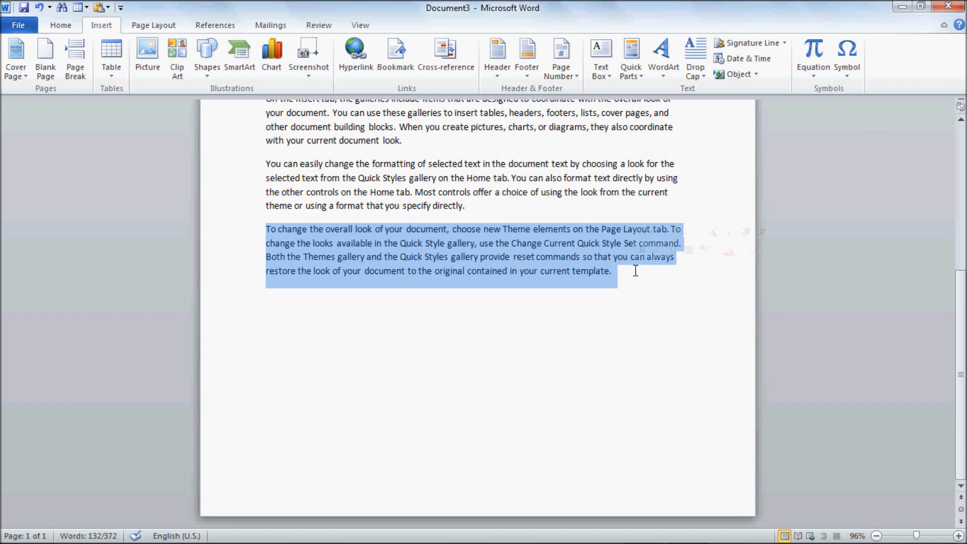
click(406, 68)
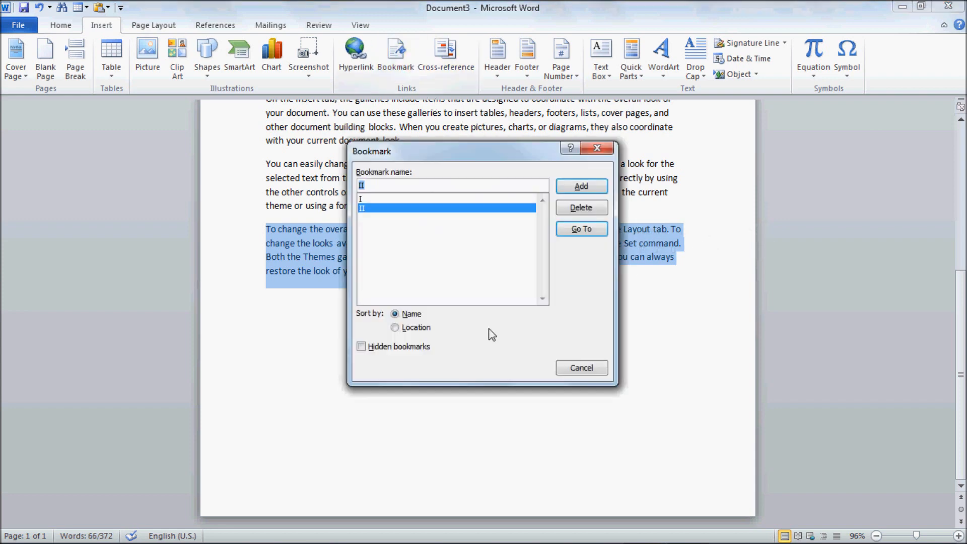
click(383, 183)
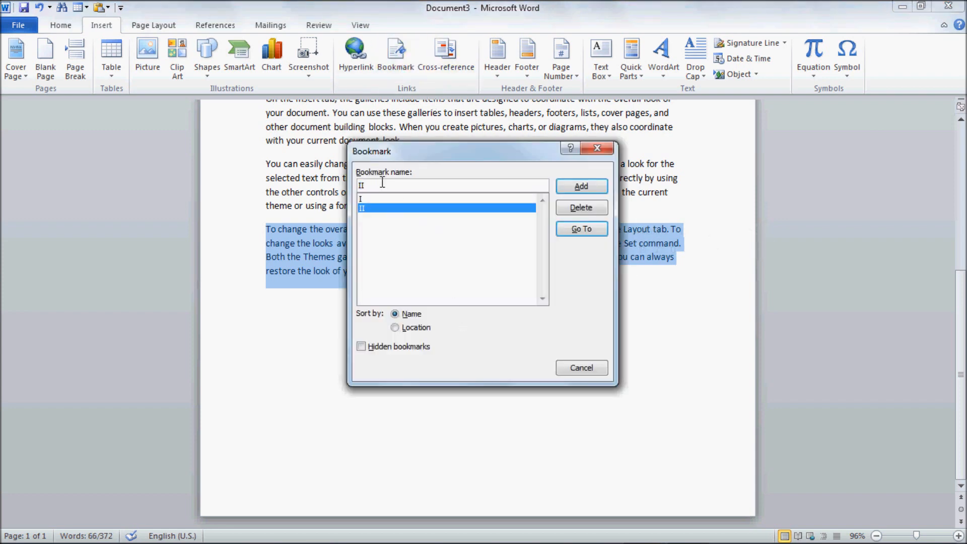
text(I)
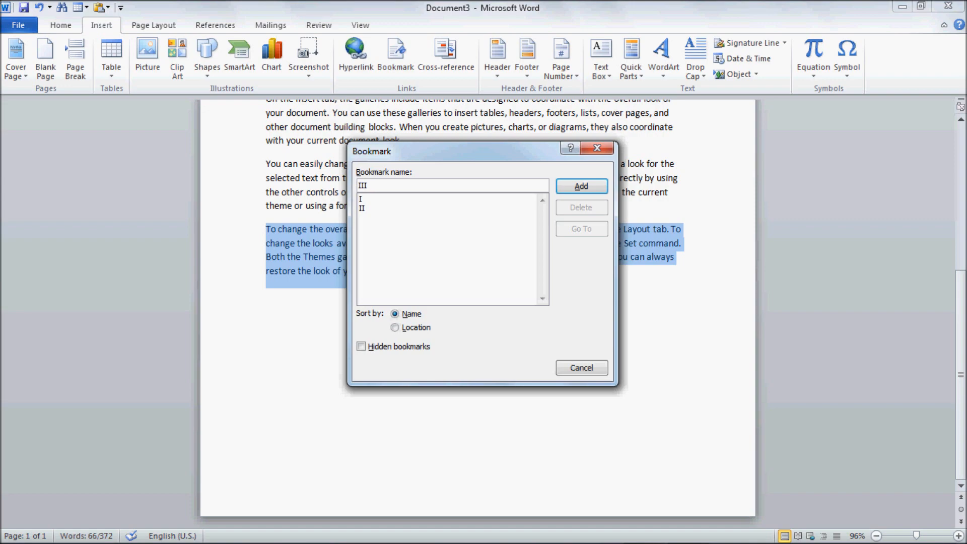
click(580, 187)
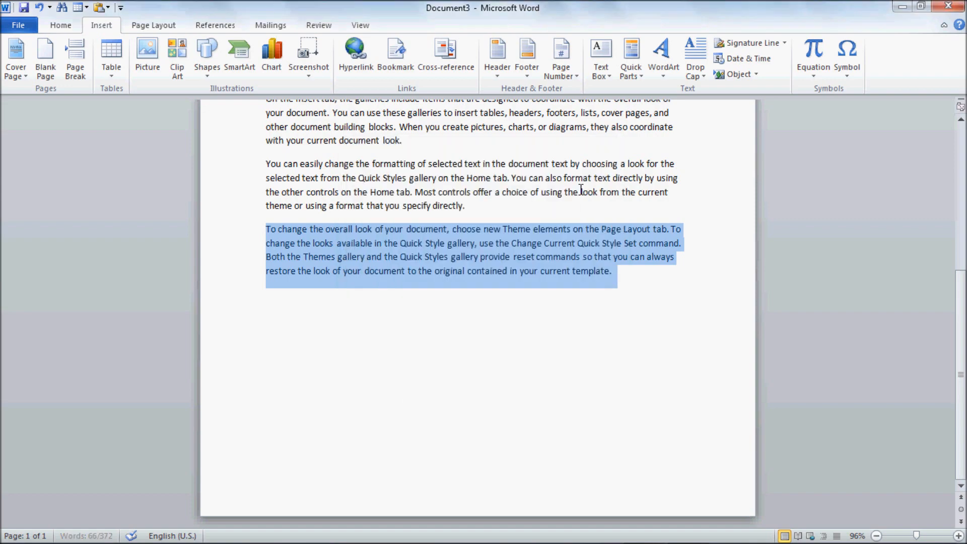
scroll(340, 430, up, 8)
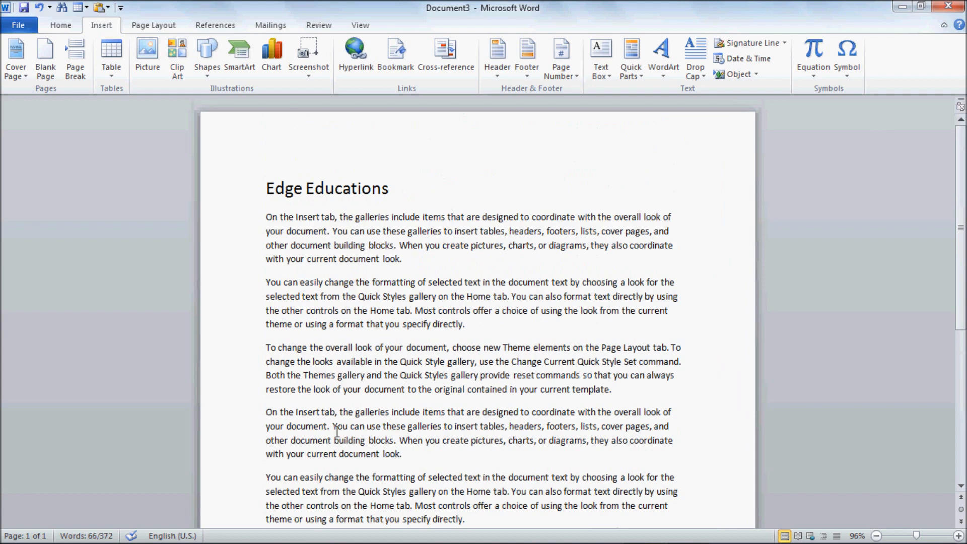
scroll(337, 432, down, 4)
click(385, 421)
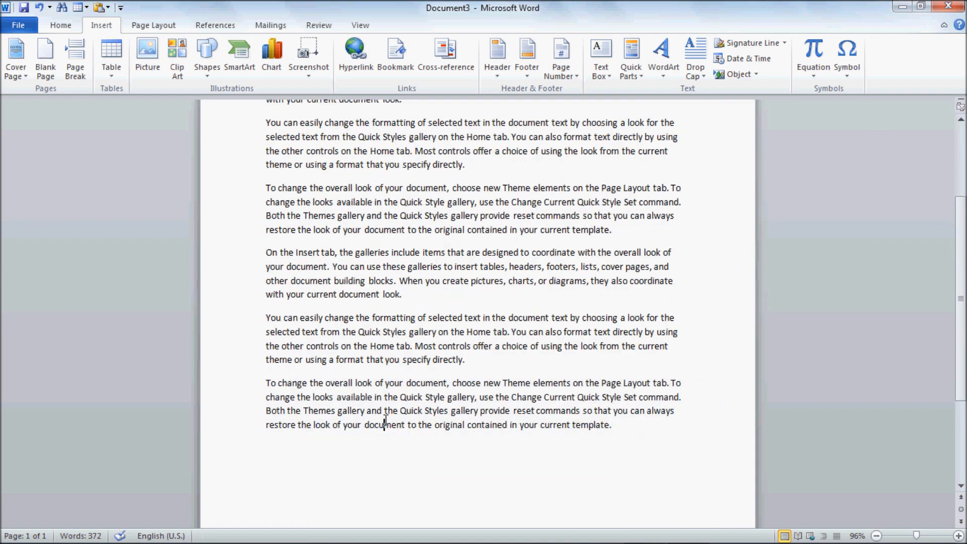
- Go to bookmark I from the list of bookmarks and move the Bookmark dialog clear of the highlighted paragraph
scroll(385, 419, up, 2)
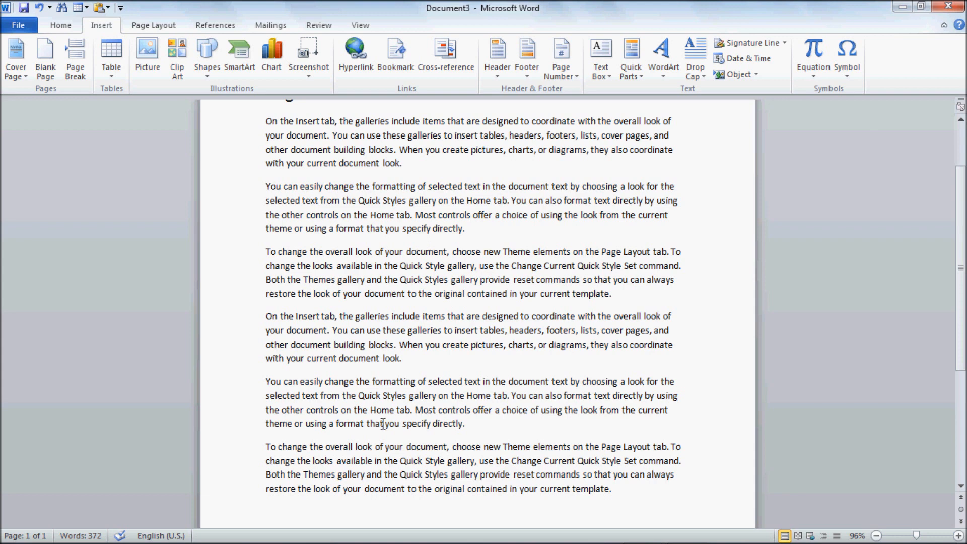
click(399, 60)
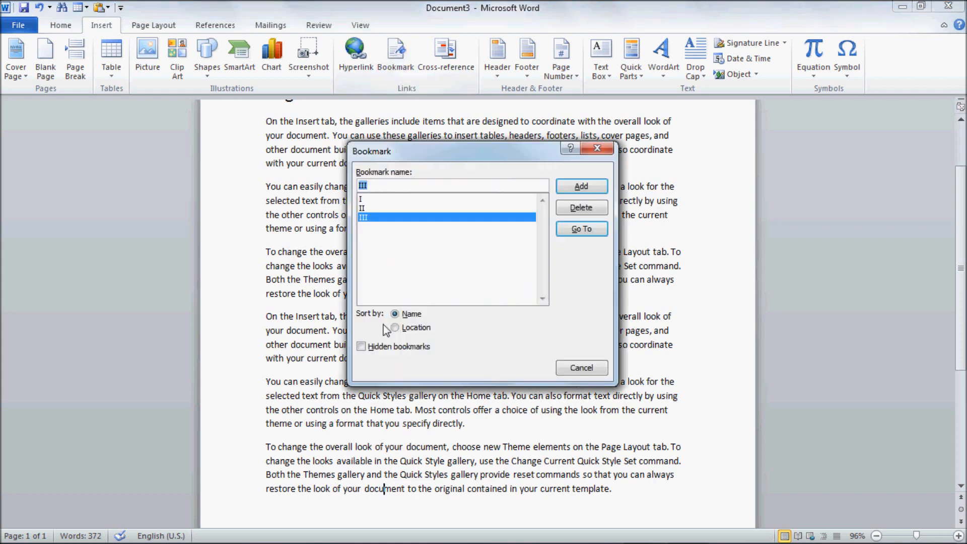
click(367, 201)
click(367, 208)
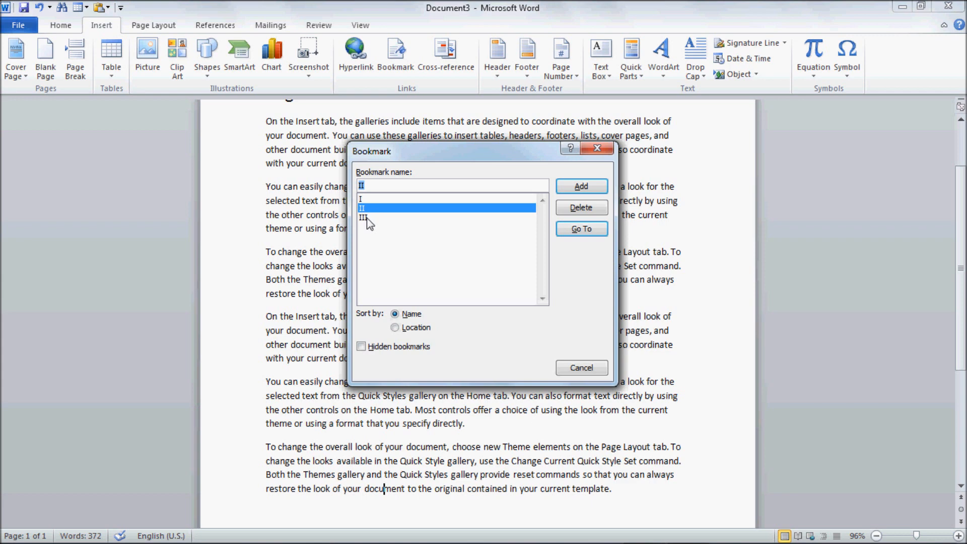
click(368, 218)
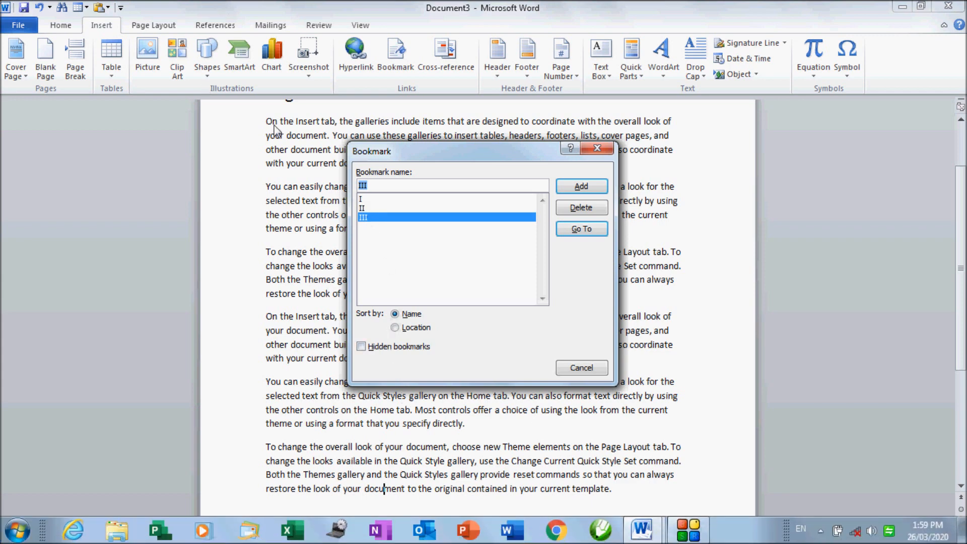
click(370, 200)
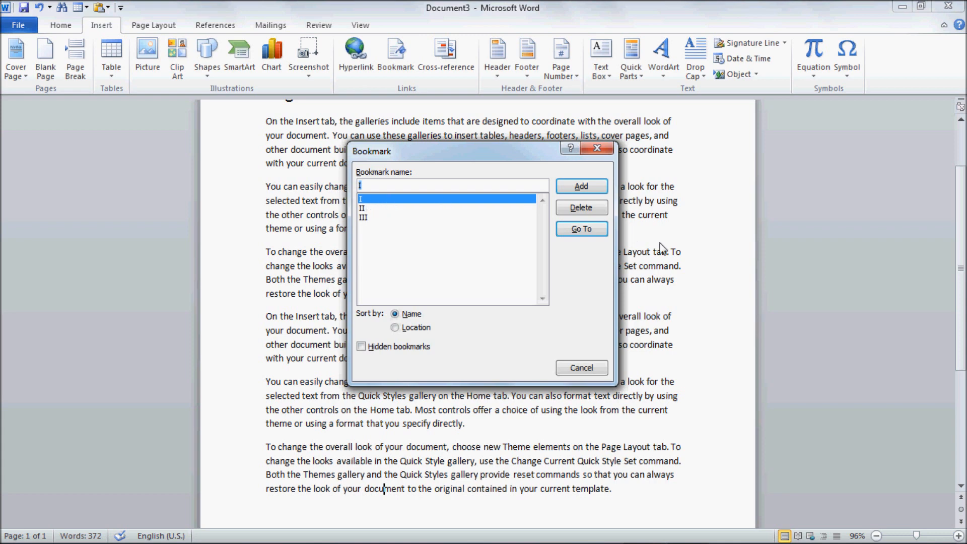
click(582, 230)
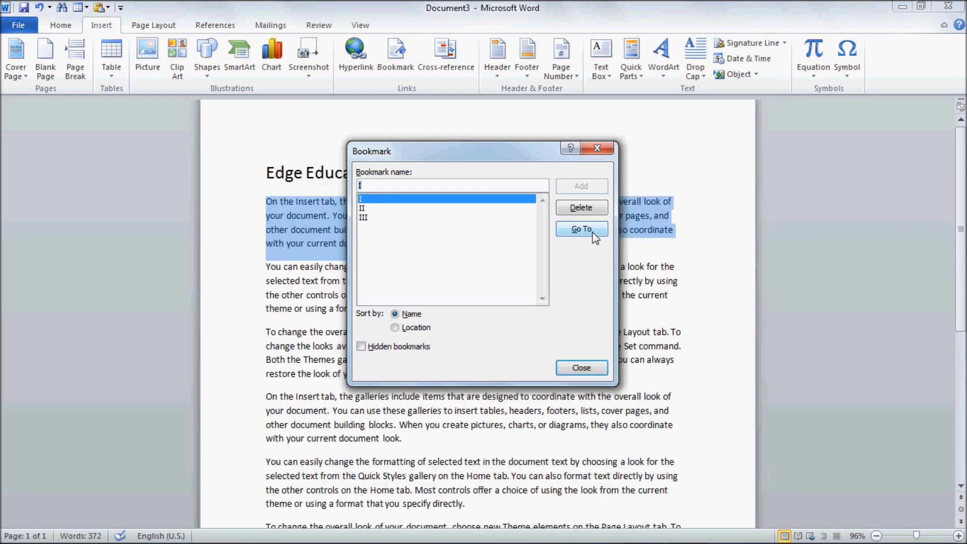
drag(525, 156, 782, 286)
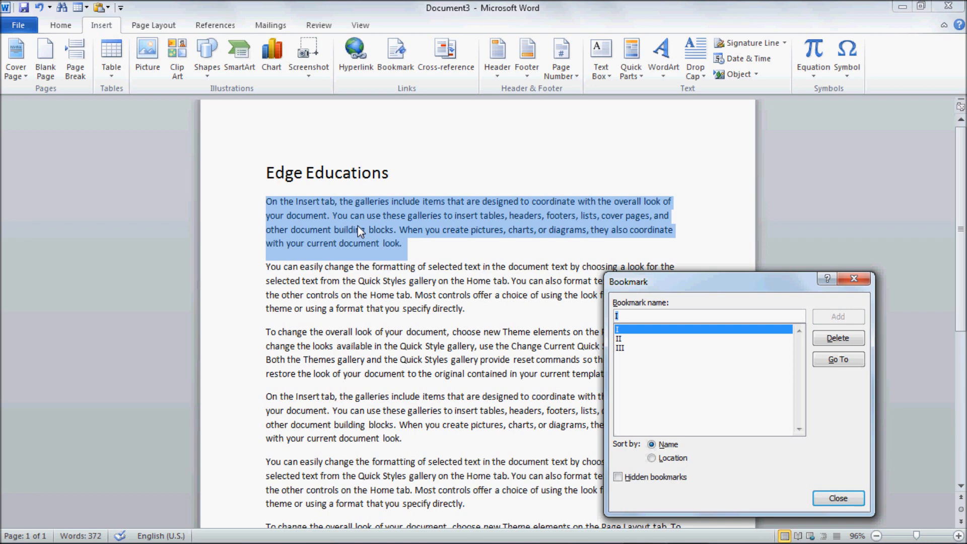
- Go to bookmark II and bookmark III in turn to view the paragraphs each one covers
click(618, 339)
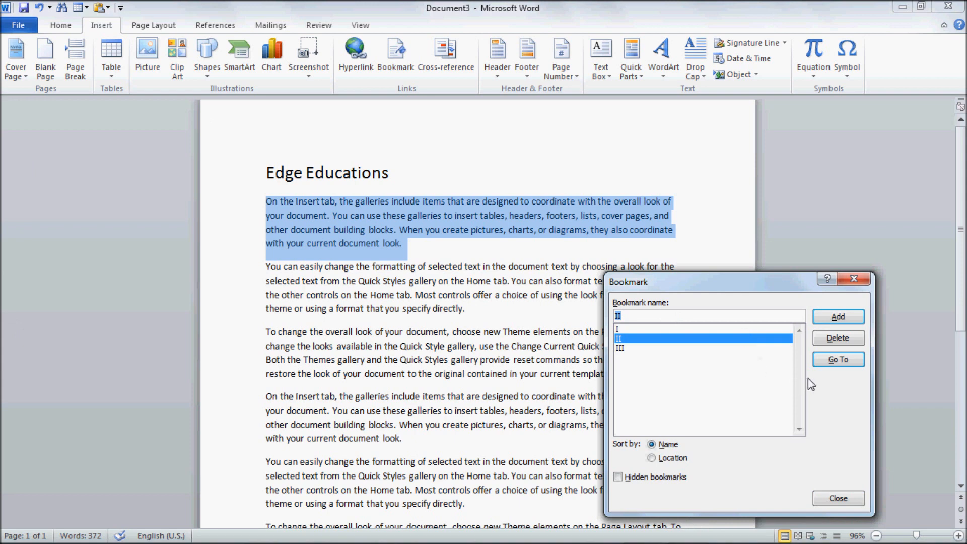
click(832, 360)
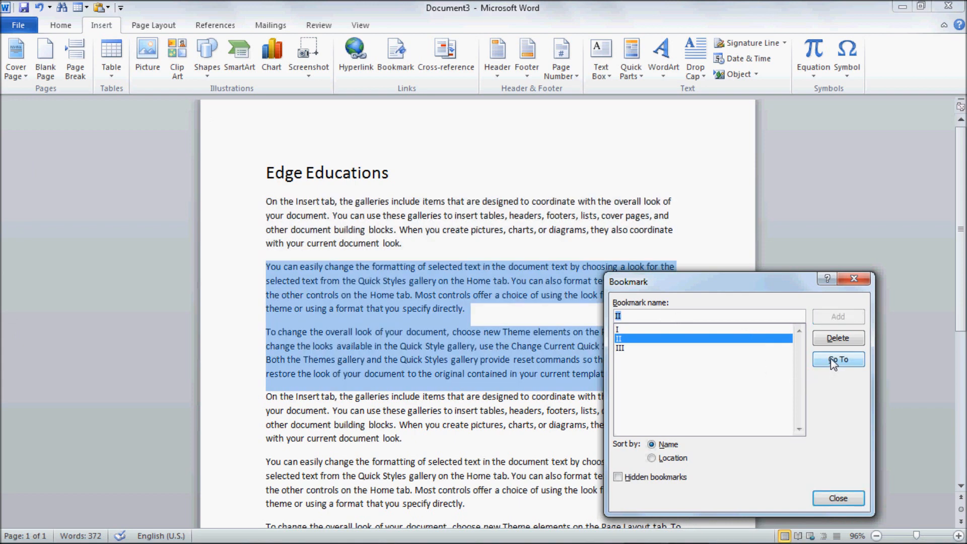
click(622, 349)
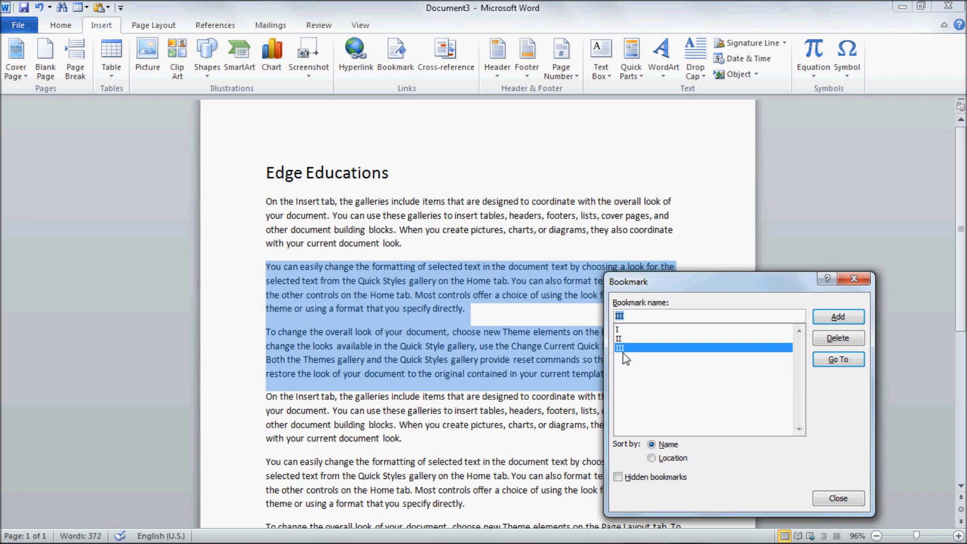
click(851, 367)
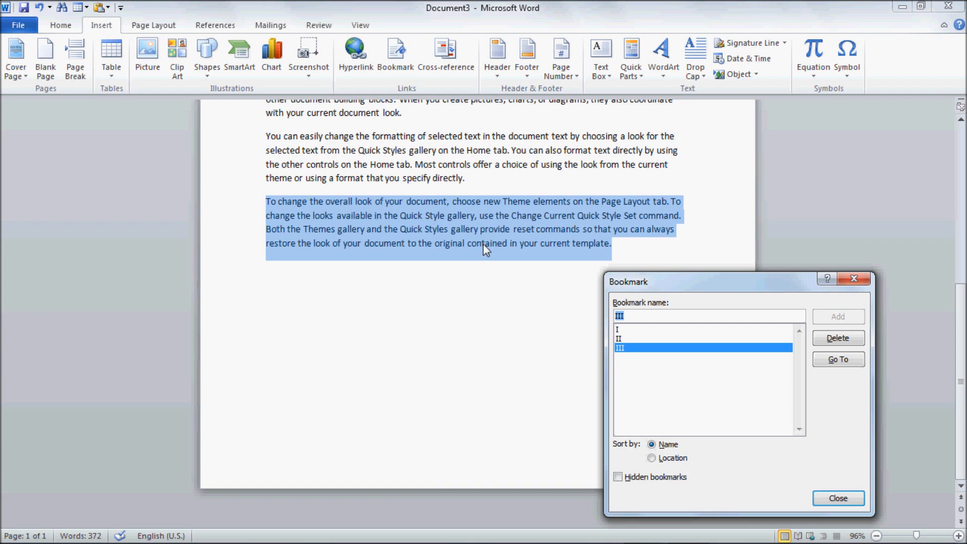
- Return to bookmark II and close the Bookmark dialog
click(633, 329)
click(633, 336)
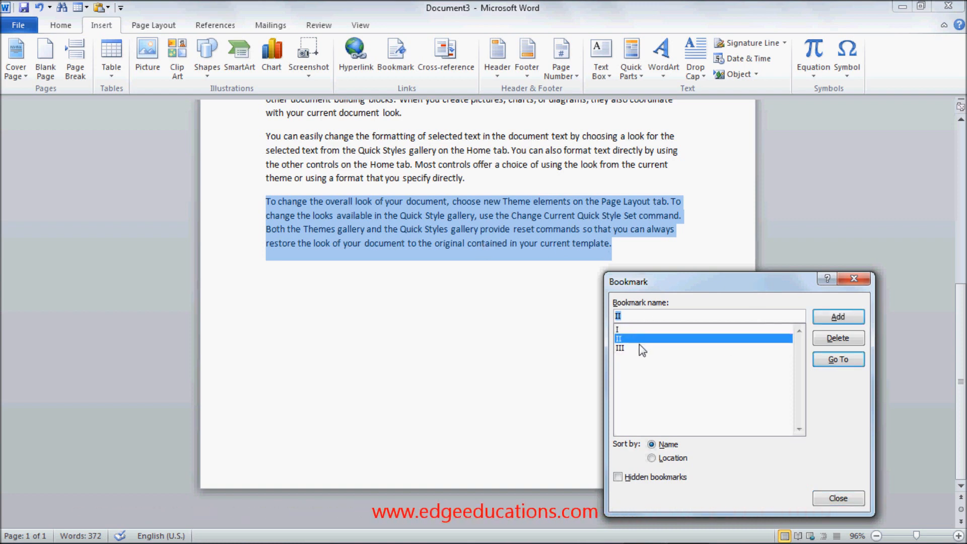
click(833, 362)
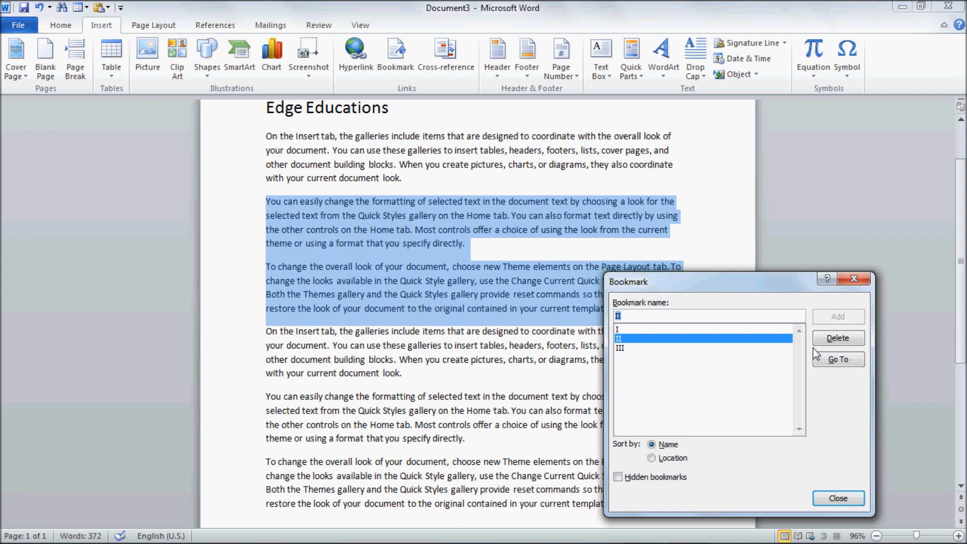
click(832, 498)
- Insert a page break after the document's last paragraph to start a second page
scroll(496, 294, down, 3)
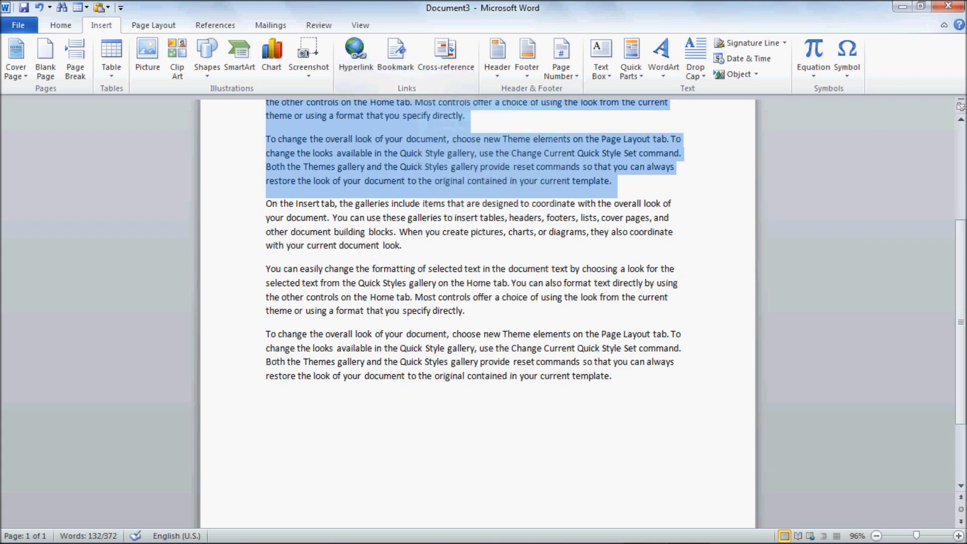
click(636, 390)
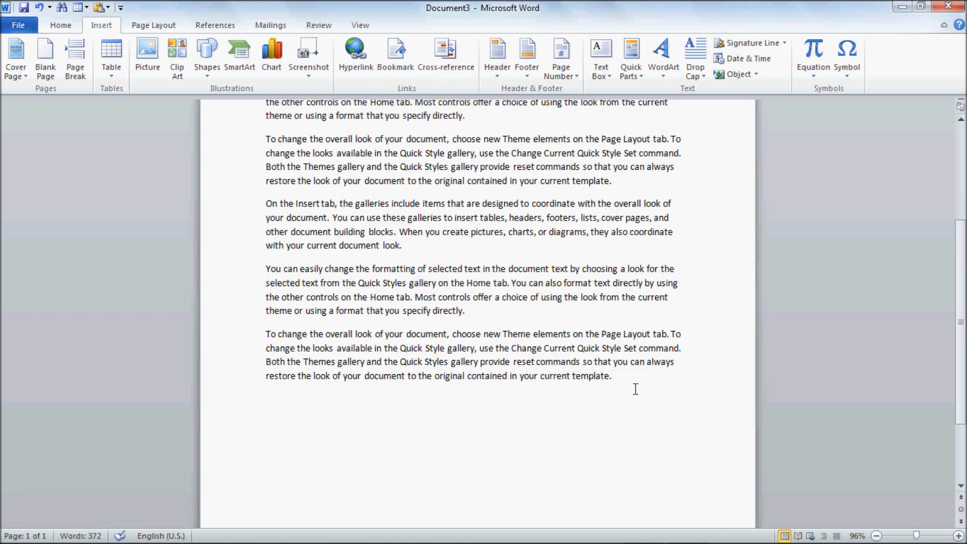
key(ctrl+Return)
scroll(328, 462, down, 4)
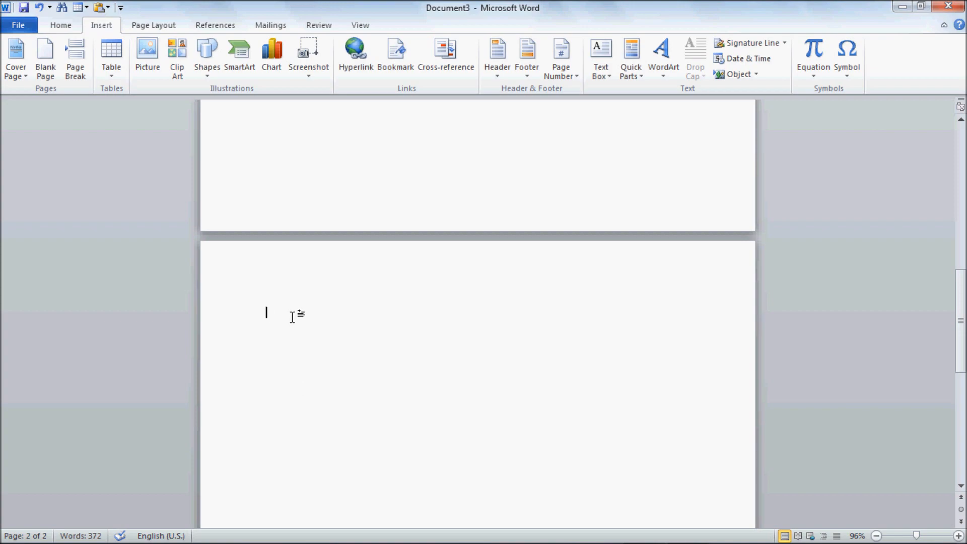
- Insert a hyperlinked cross-reference to the bookmark text of bookmark II on the blank second page
scroll(294, 320, up, 7)
scroll(299, 322, up, 10)
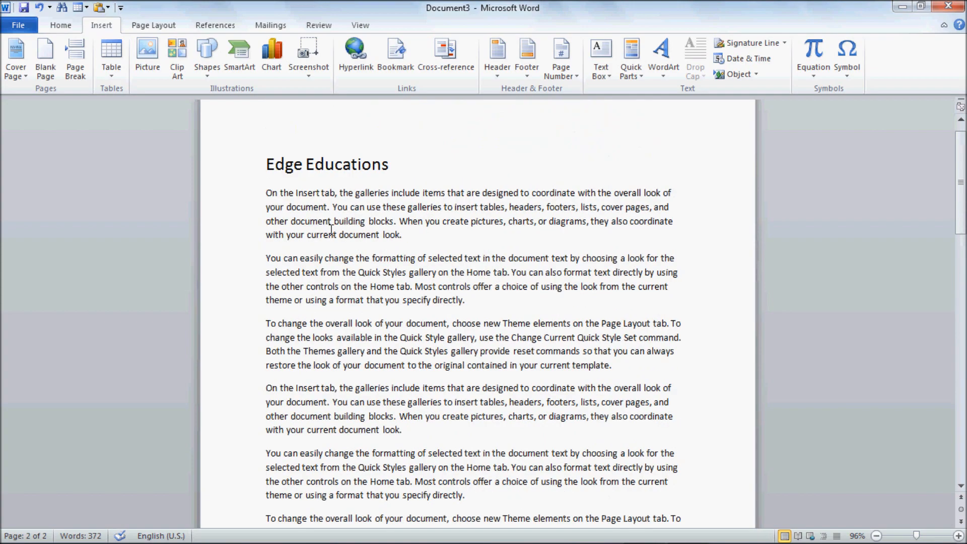
scroll(339, 320, down, 10)
scroll(354, 474, down, 7)
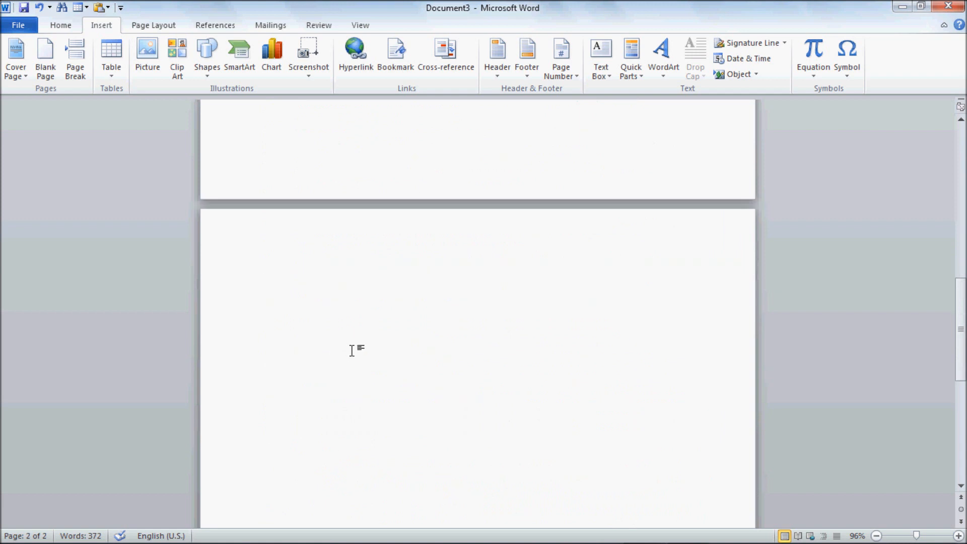
click(459, 59)
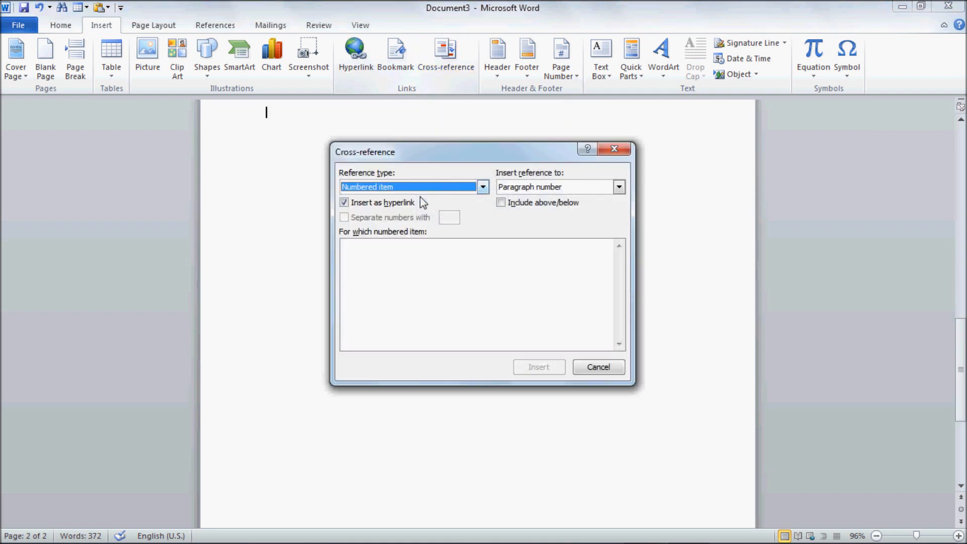
click(388, 189)
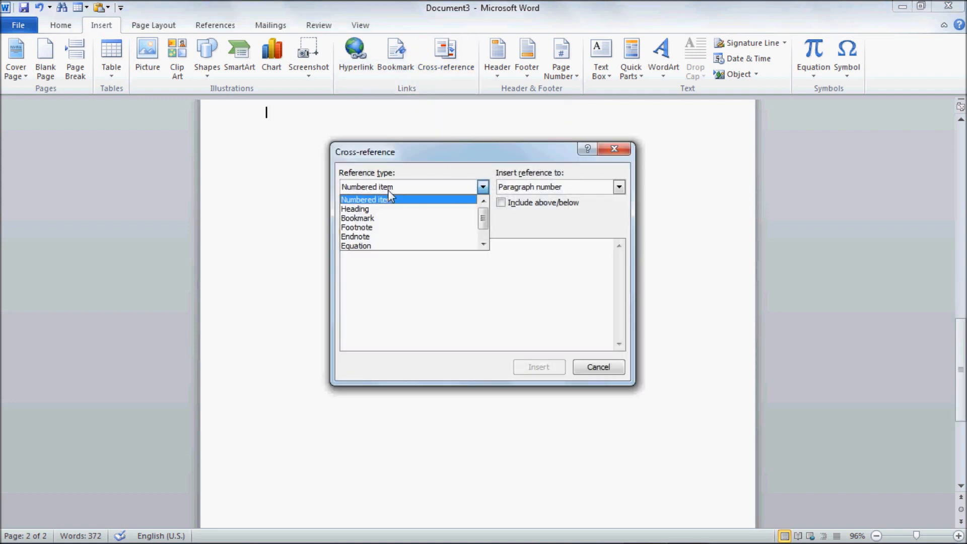
click(386, 220)
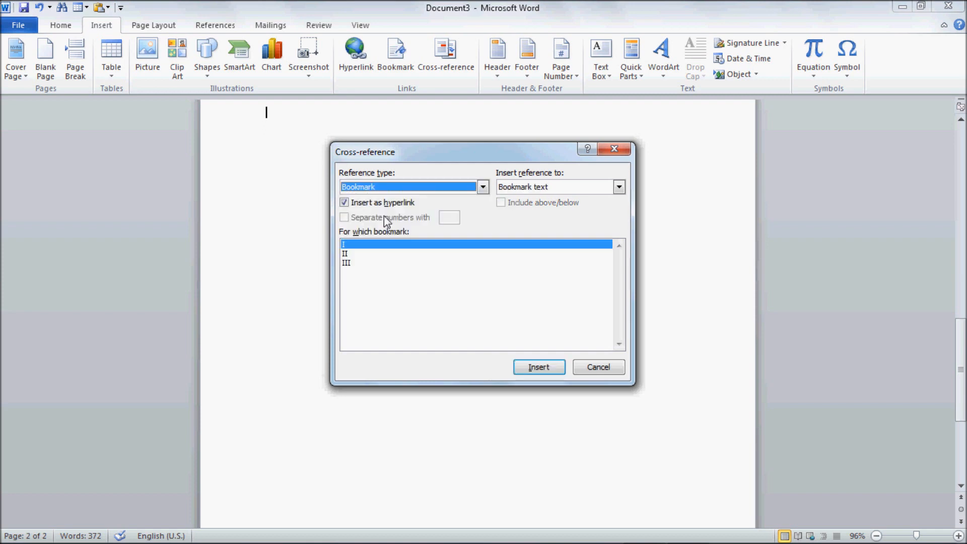
click(346, 254)
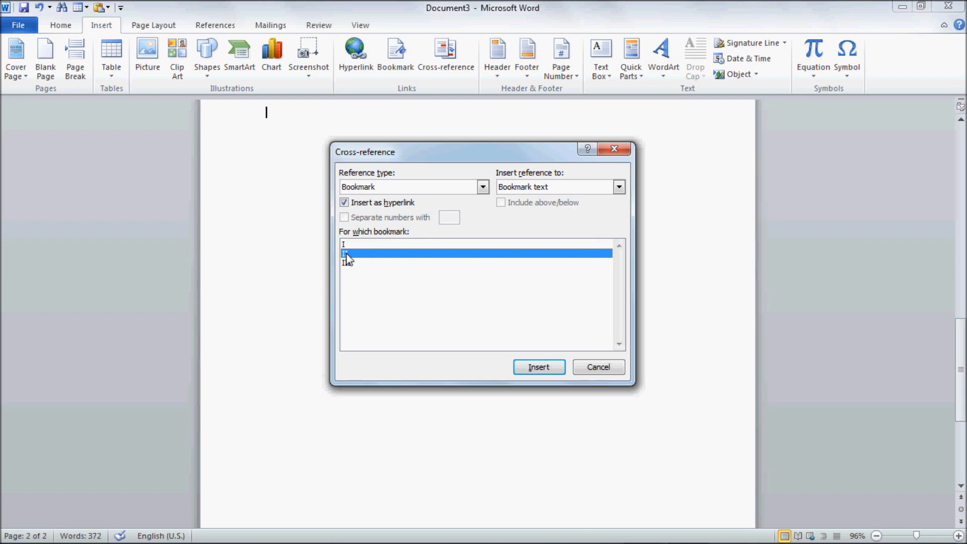
click(536, 368)
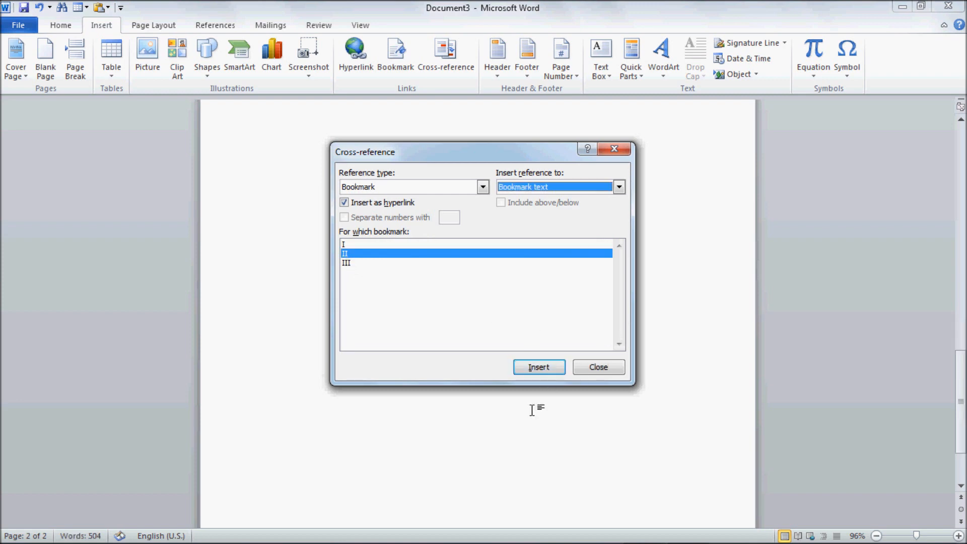
- Insert the cross-reference to bookmark II a second time and undo that duplicate insertion
click(560, 369)
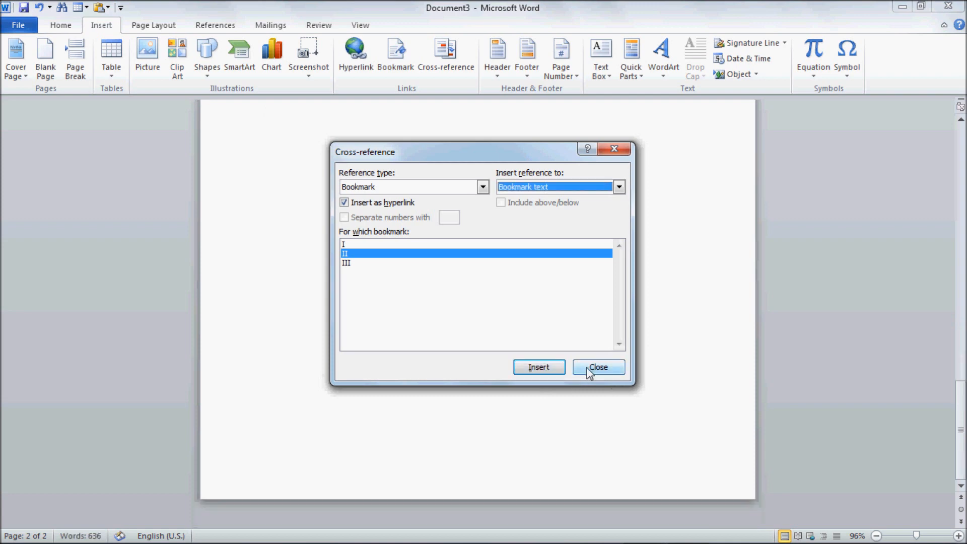
click(585, 368)
scroll(503, 434, up, 5)
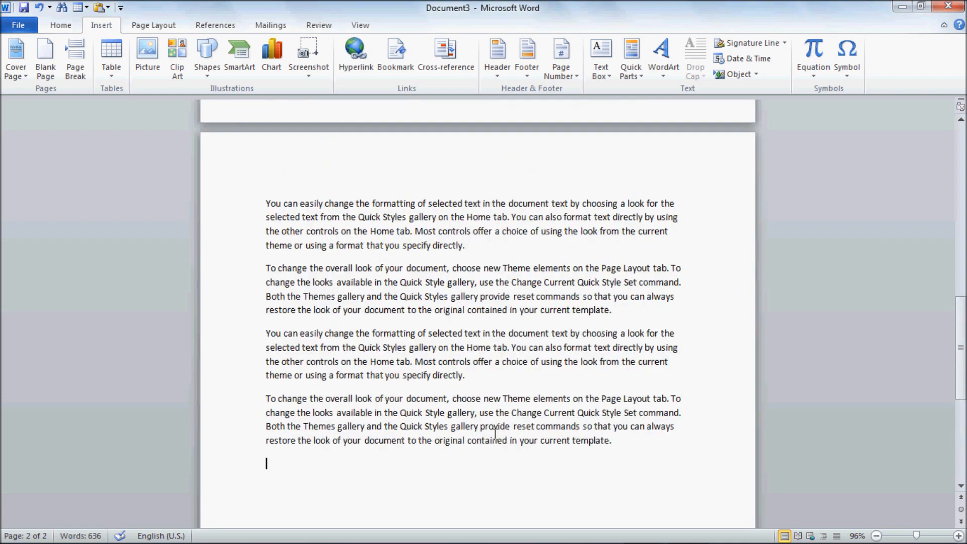
key(ctrl+z)
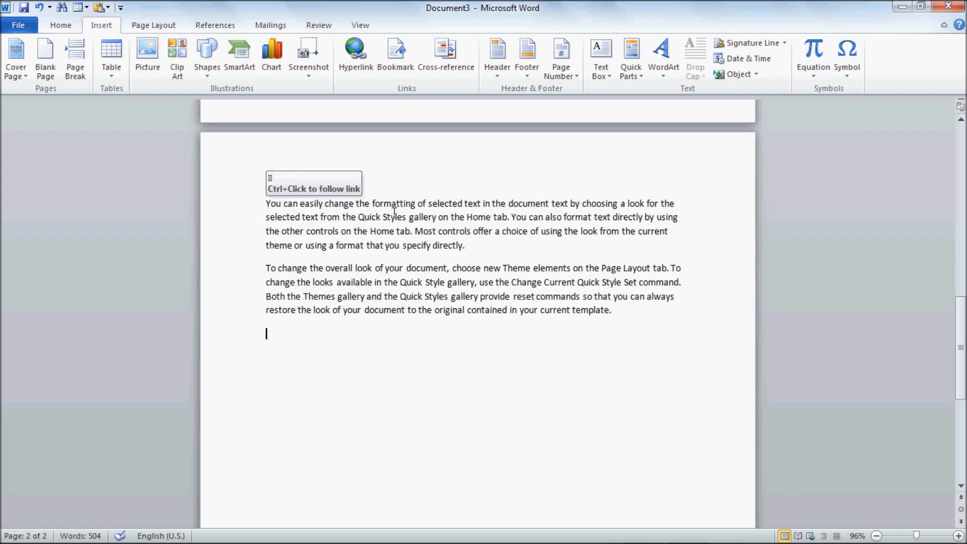
- Insert a hyperlinked cross-reference to the bookmark text of bookmark III below the inserted paragraphs and close the dialog
scroll(598, 319, up, 3)
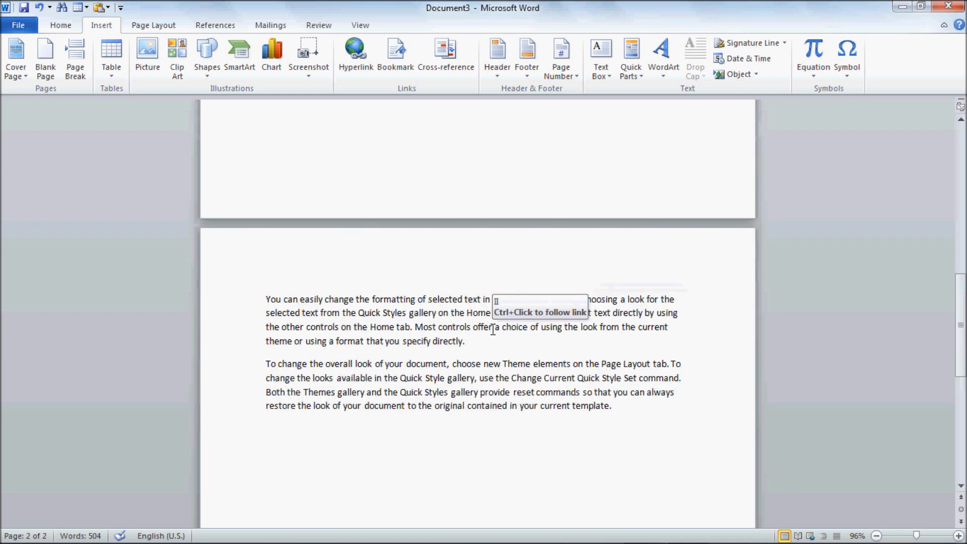
scroll(492, 330, up, 4)
scroll(492, 333, down, 4)
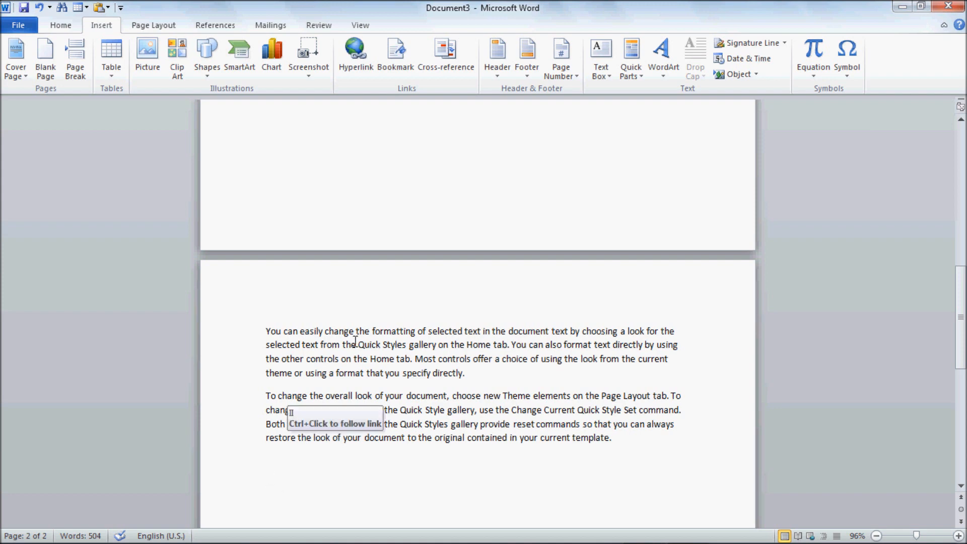
click(453, 65)
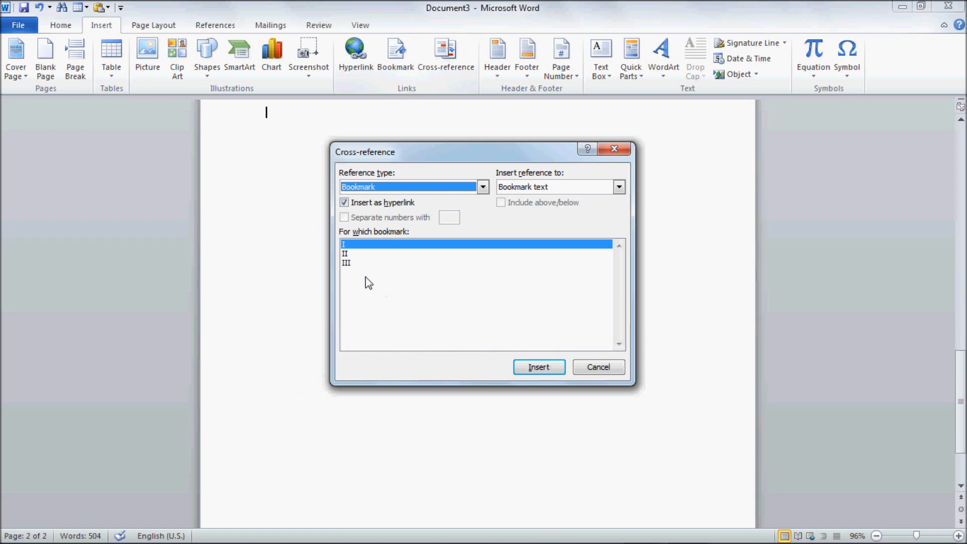
click(347, 263)
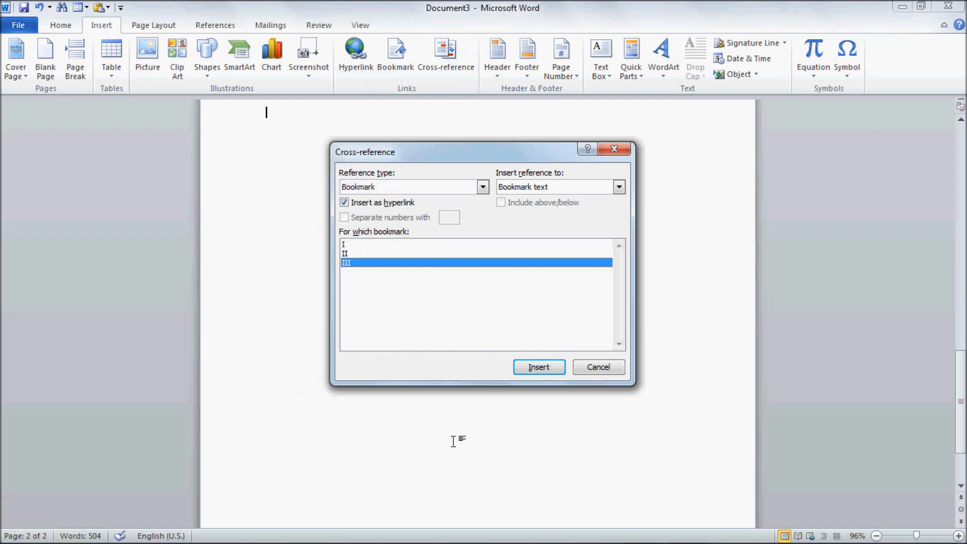
click(542, 368)
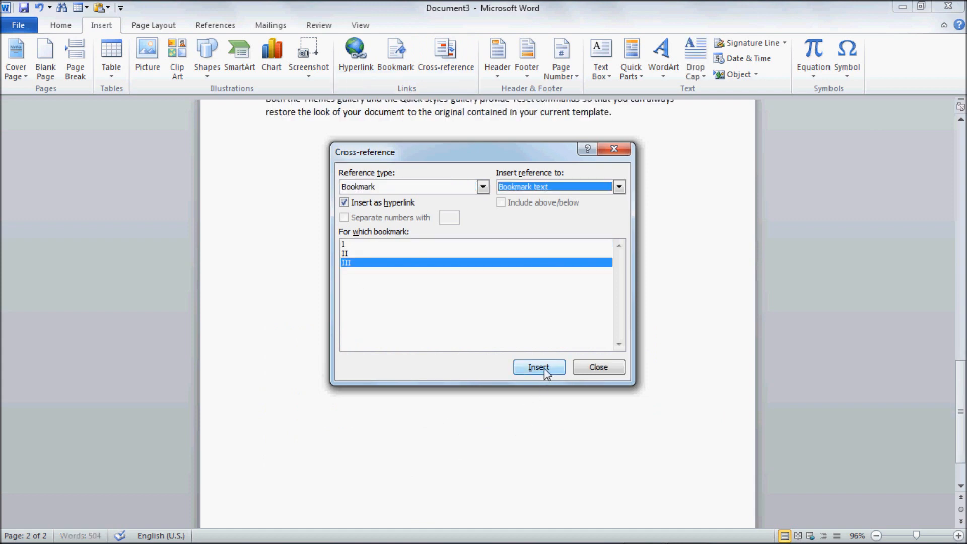
click(585, 373)
- Review the original paragraphs on the first page and select the cross-referenced bookmark III paragraph on the second page
scroll(532, 411, up, 2)
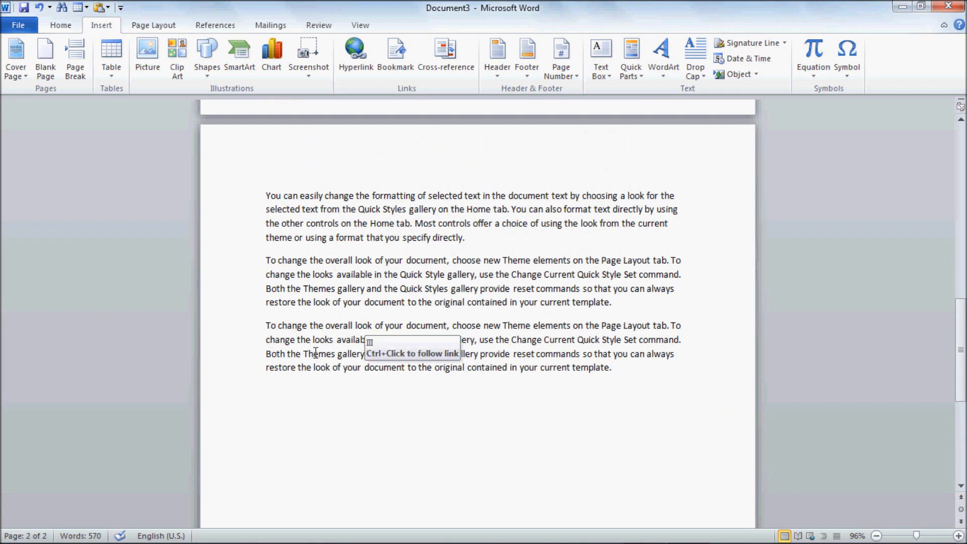
scroll(272, 322, up, 8)
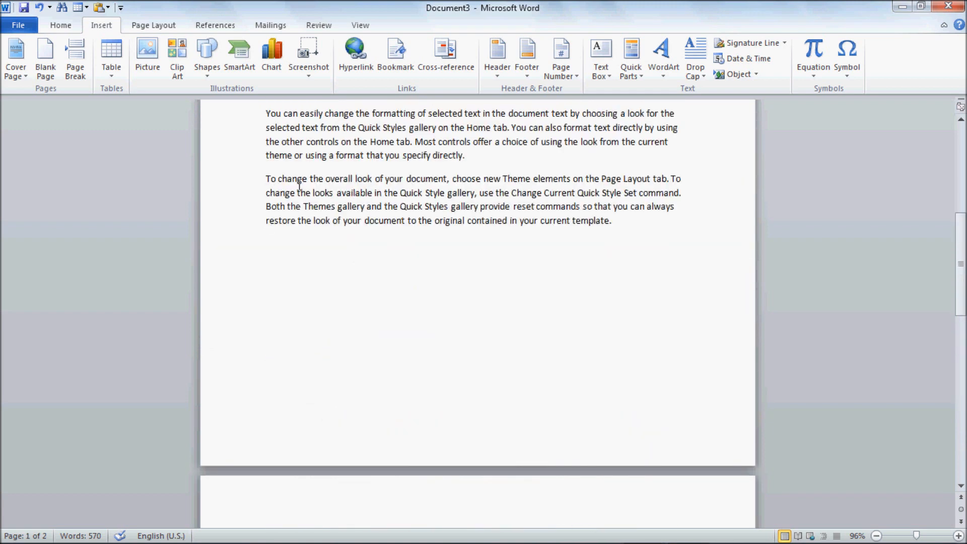
scroll(325, 498, down, 3)
scroll(326, 498, down, 2)
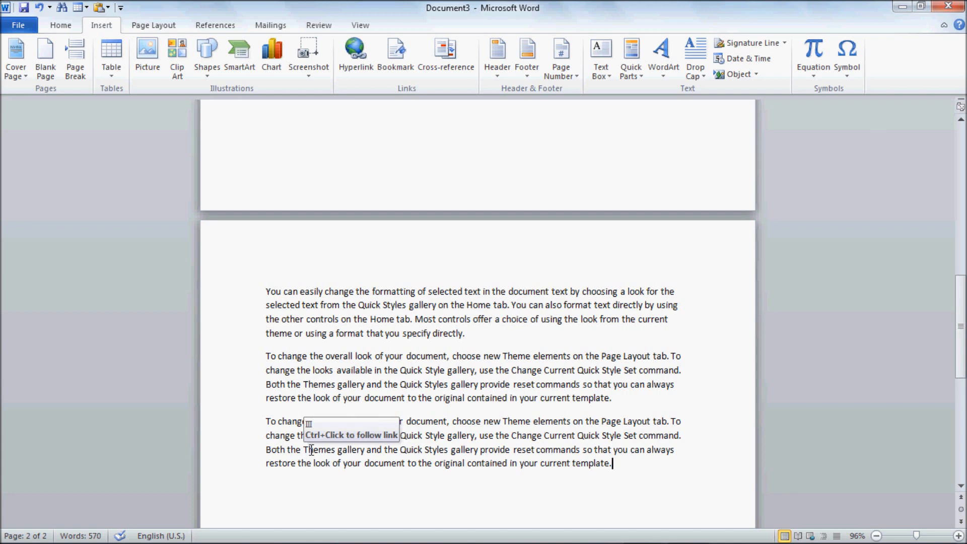
triple_click(475, 462)
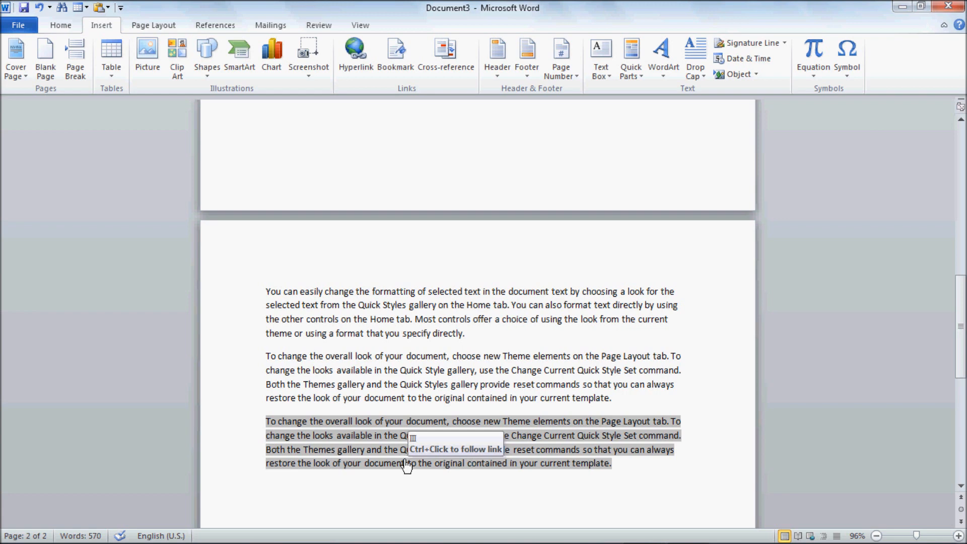
key(Delete)
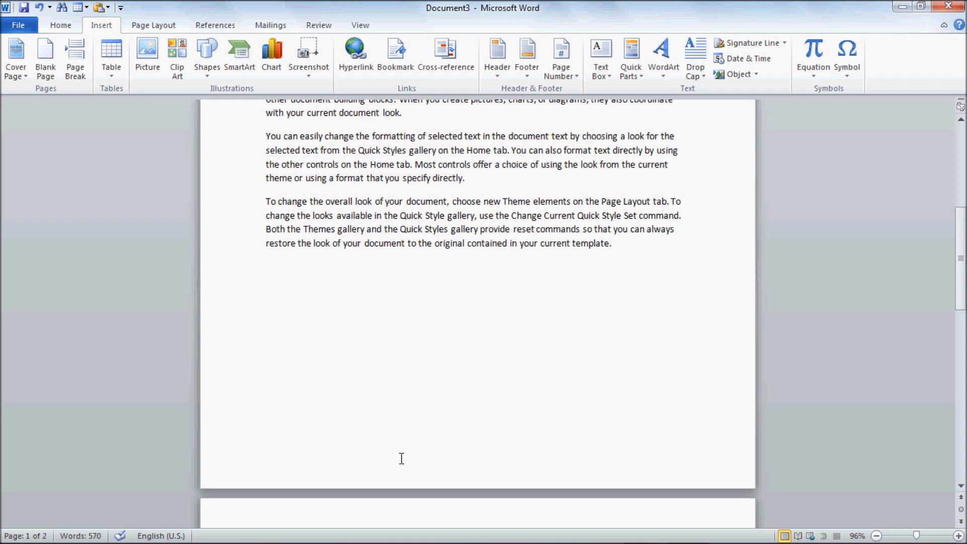
scroll(452, 134, down, 3)
scroll(451, 320, down, 12)
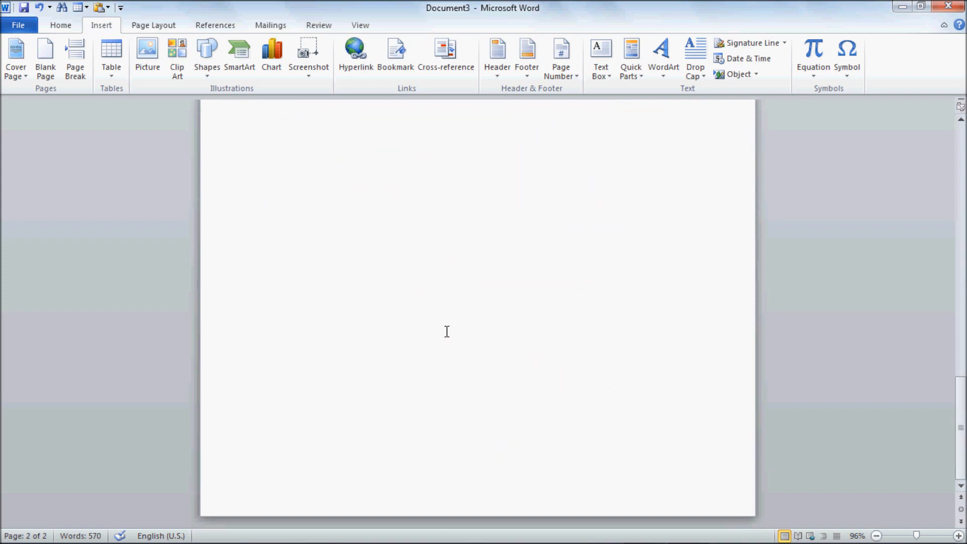
scroll(447, 332, up, 15)
scroll(446, 331, up, 9)
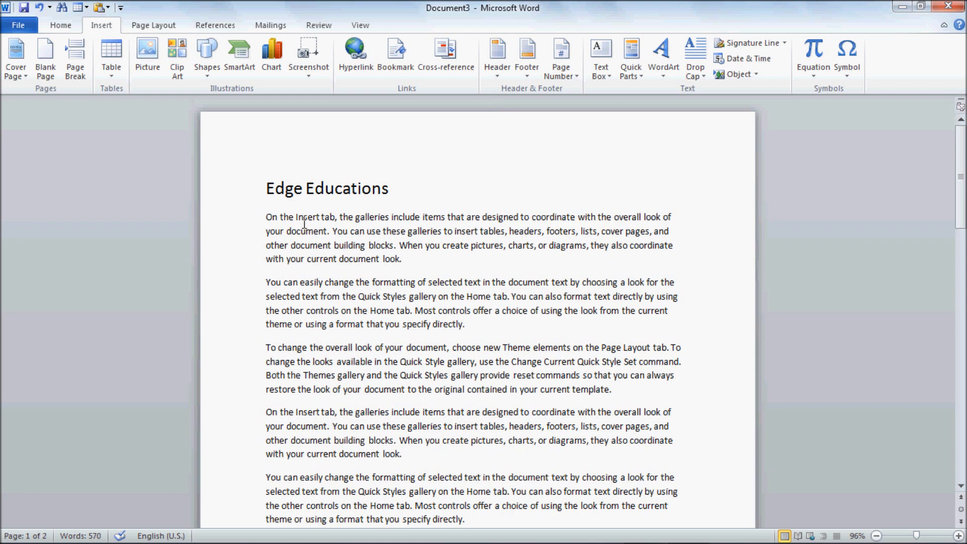
click(266, 190)
- Copy the last paragraph on page 1, beginning "To change the overall look", and paste three copies directly below it
scroll(282, 242, down, 9)
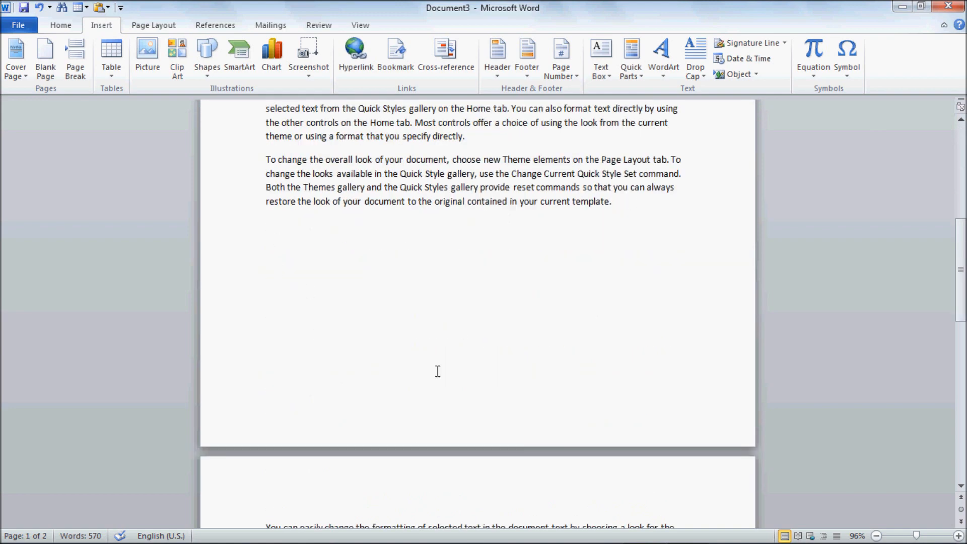
click(259, 407)
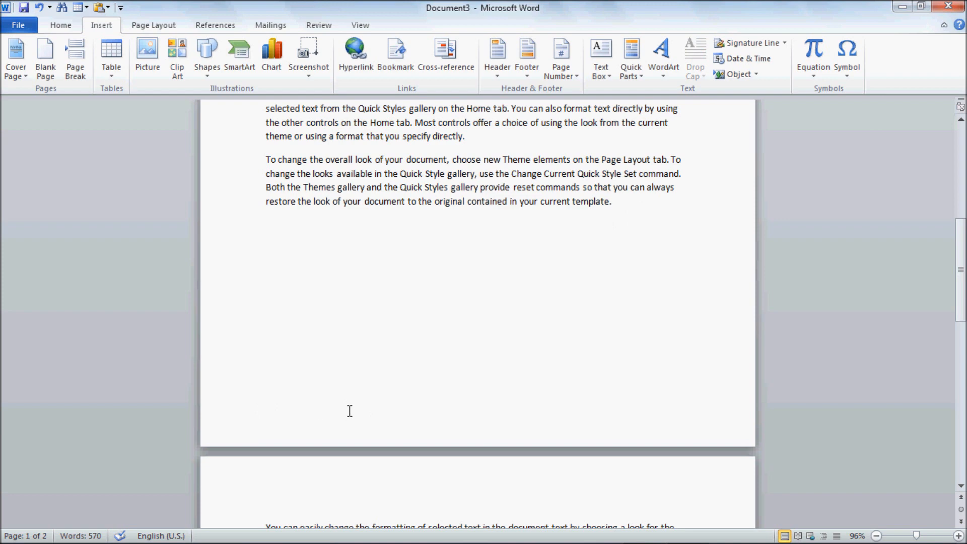
drag(267, 160, 626, 205)
key(ctrl+c)
click(270, 236)
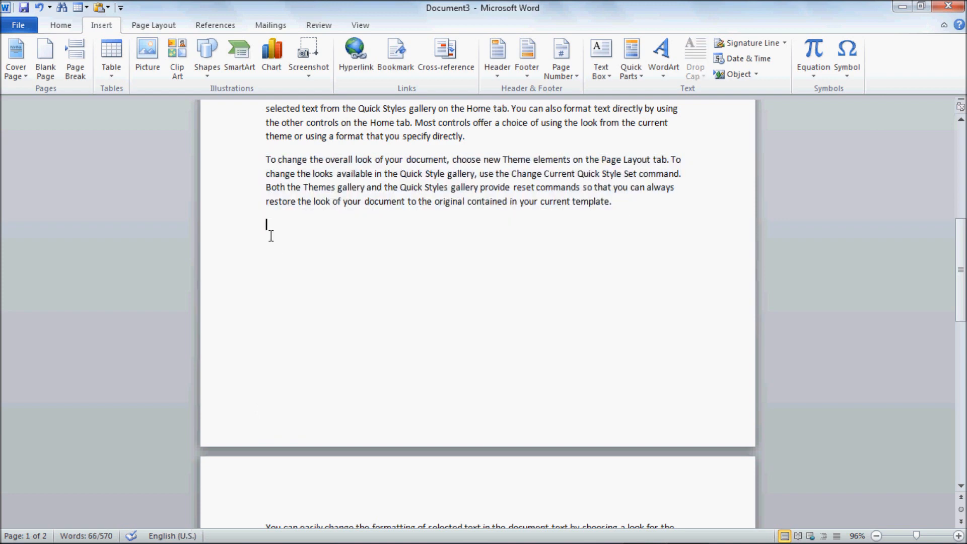
key(ctrl+v)
key(ctrl+v)
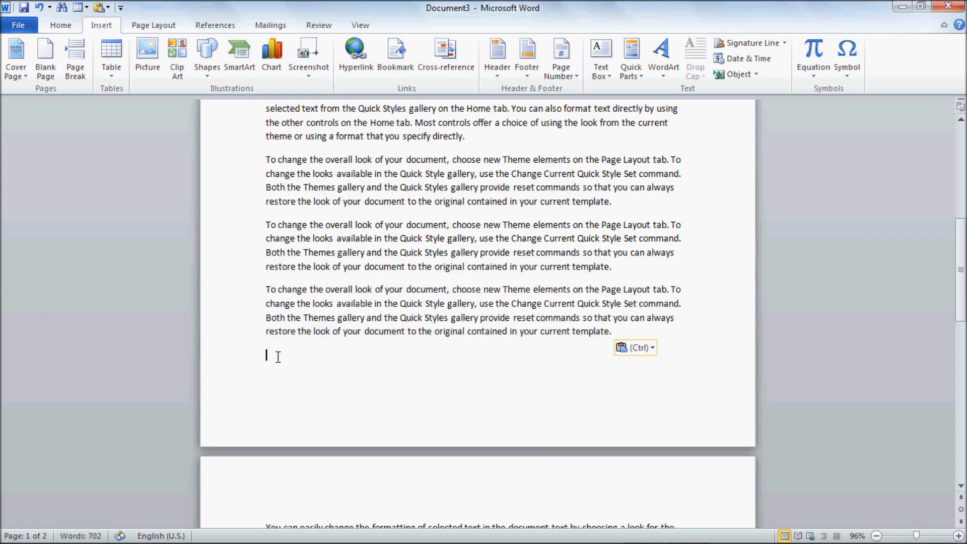
key(ctrl+v)
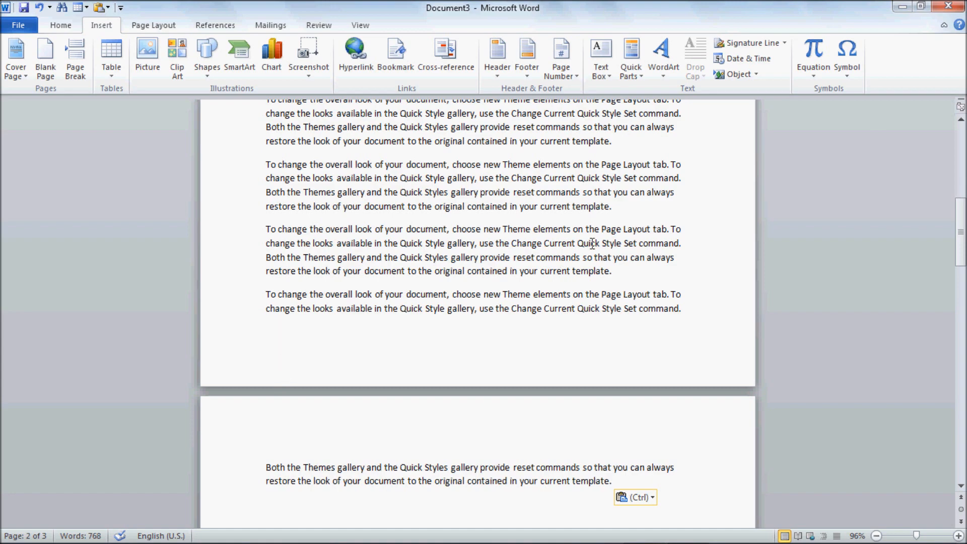
- Insert the built-in Alphabet header into the document
scroll(466, 293, up, 10)
click(384, 189)
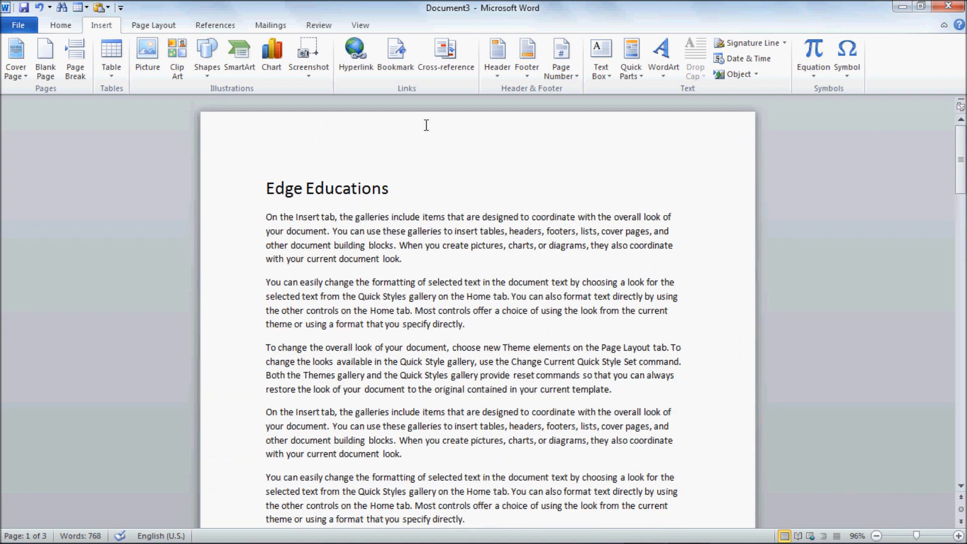
scroll(369, 352, down, 8)
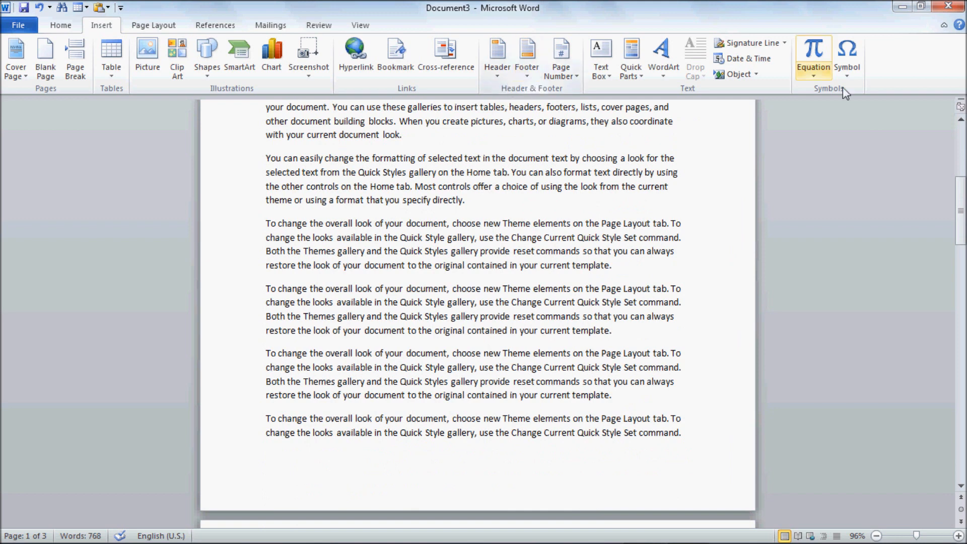
scroll(387, 322, up, 10)
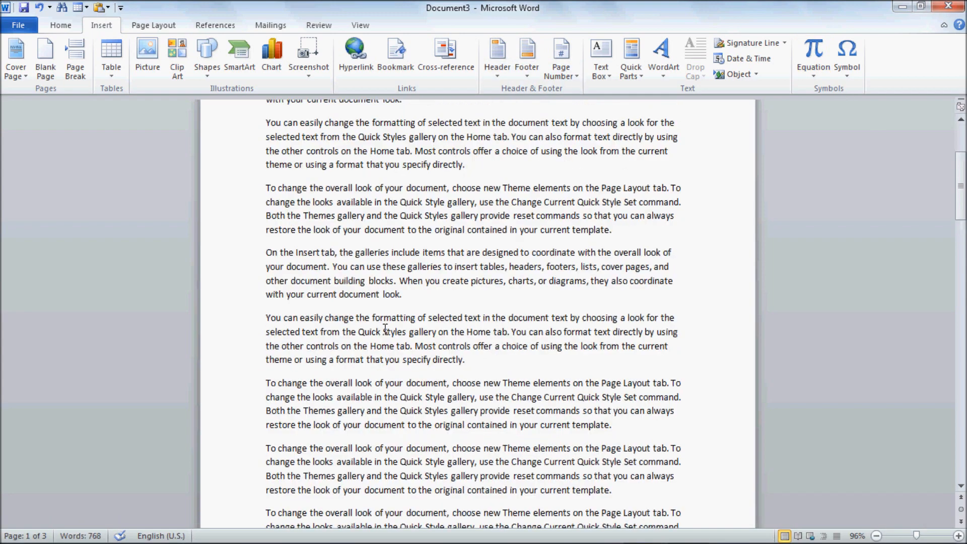
click(308, 195)
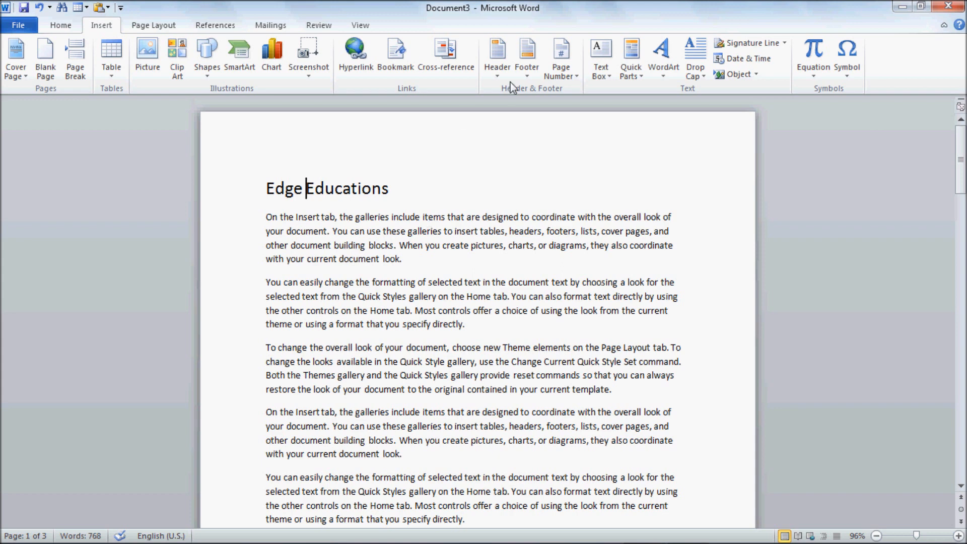
click(499, 71)
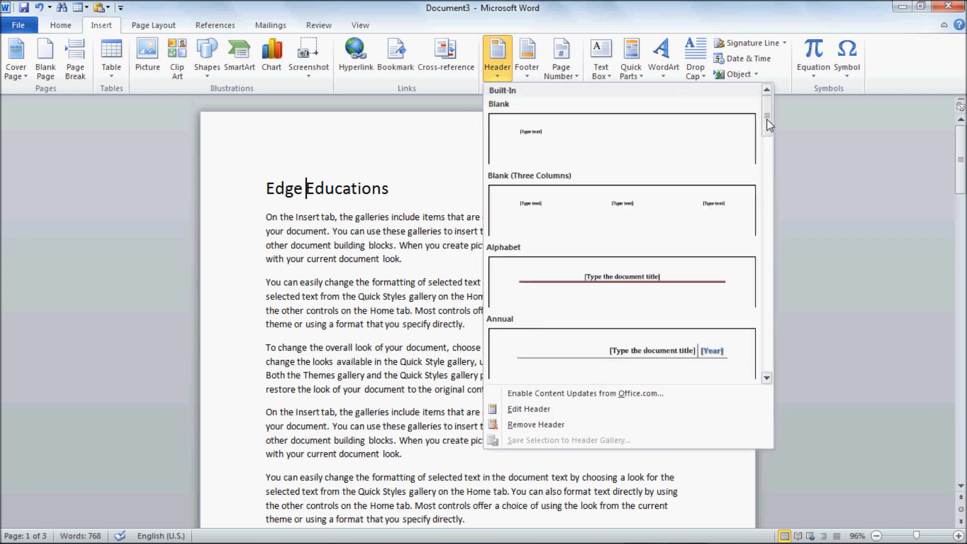
mouse_move(767, 121)
mouse_down()
mouse_move(772, 361)
mouse_move(793, 158)
mouse_move(775, 119)
mouse_up()
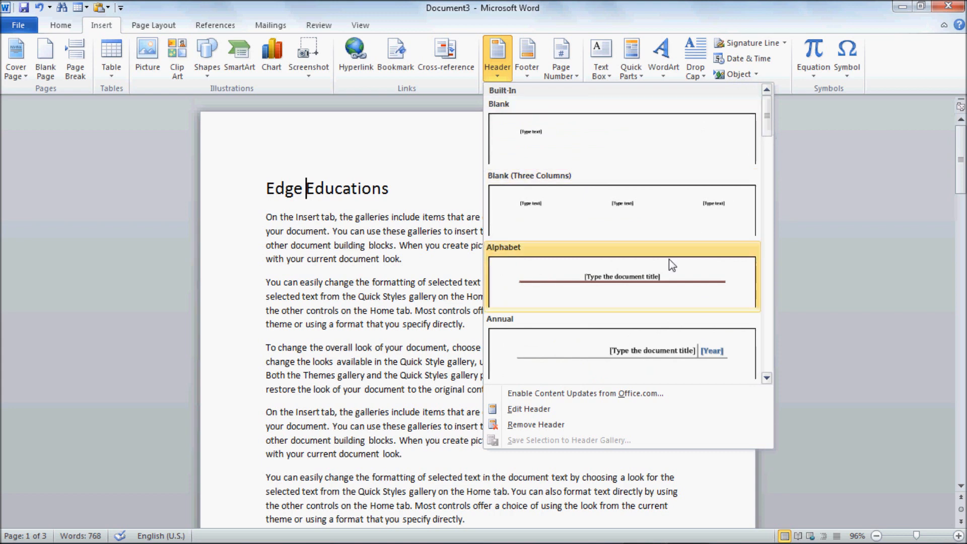
click(645, 287)
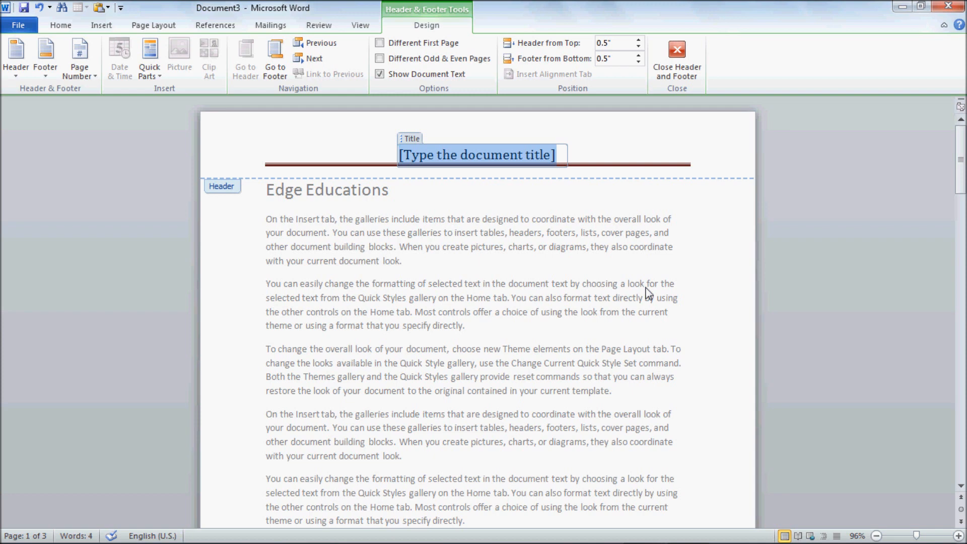
- Enter "MS-Word 2010" as the header's document title and leave header editing
text(MS-Wo)
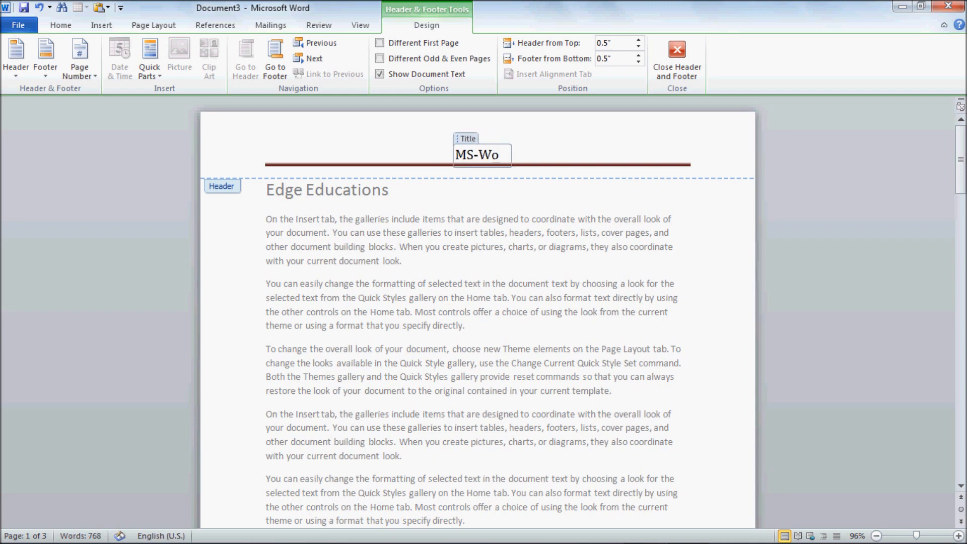
text(rd 2010)
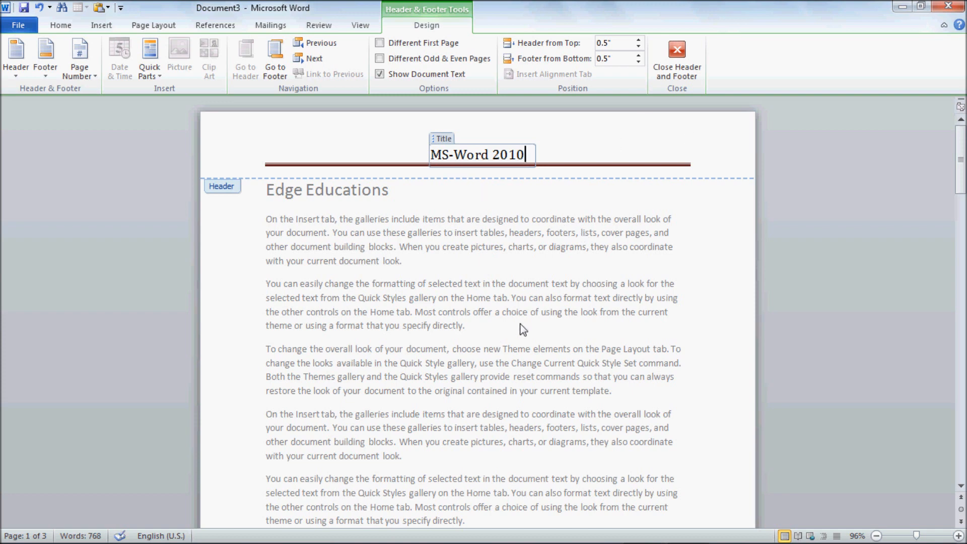
click(688, 72)
- Look through all pages to check the header at the top of each one
scroll(535, 312, down, 8)
scroll(534, 323, down, 12)
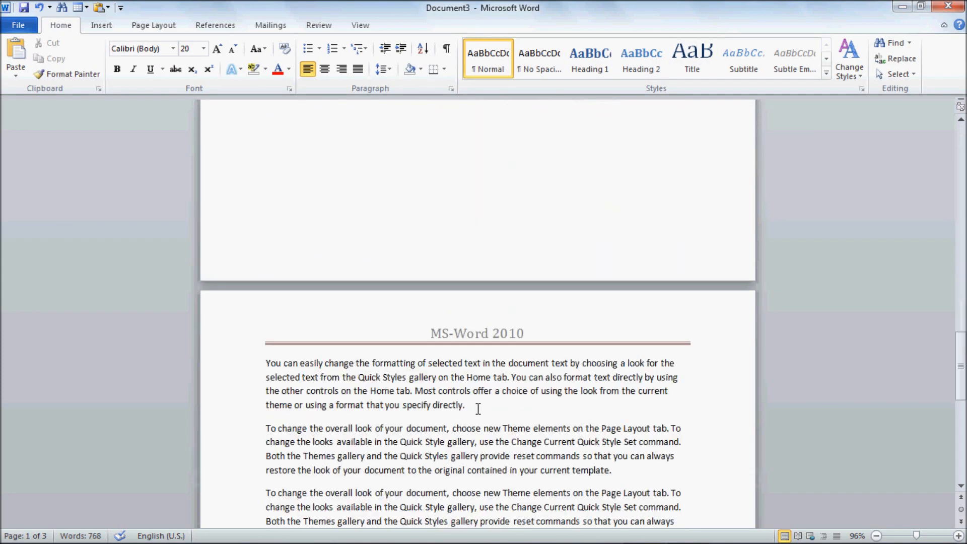
scroll(478, 409, down, 3)
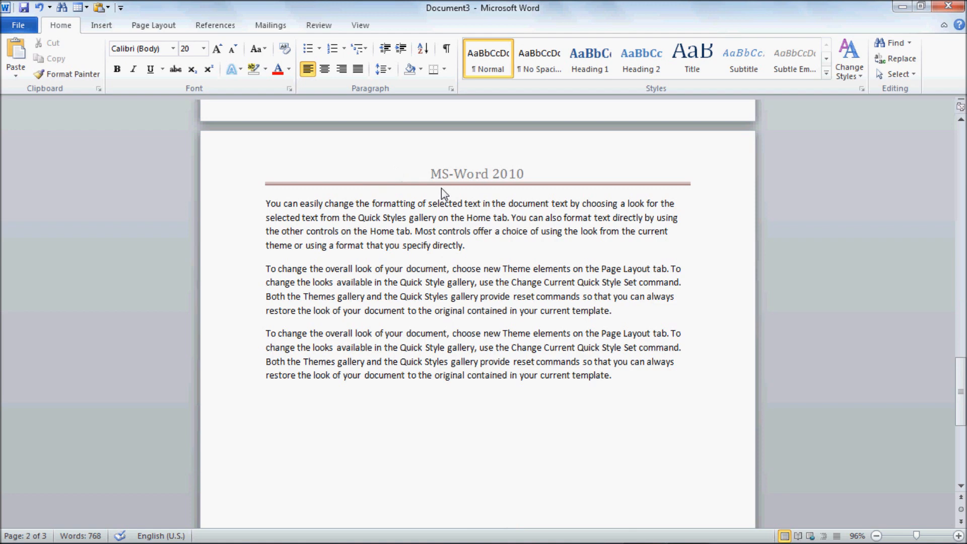
scroll(403, 293, up, 10)
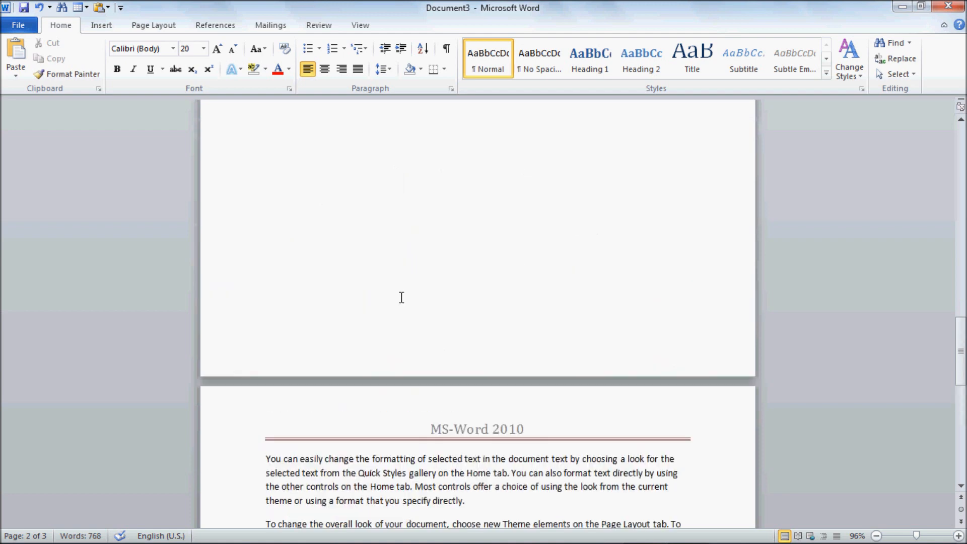
scroll(409, 388, up, 4)
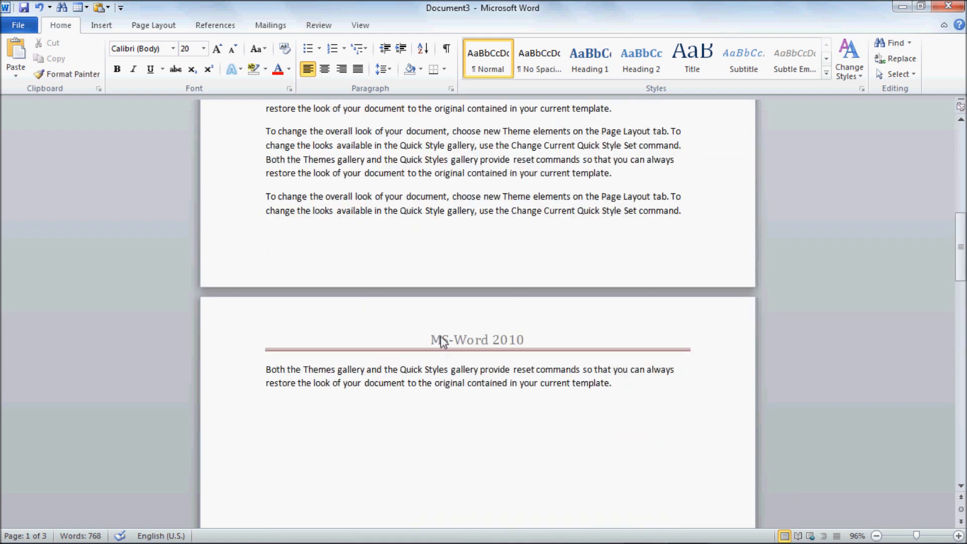
scroll(484, 347, up, 5)
scroll(450, 357, up, 3)
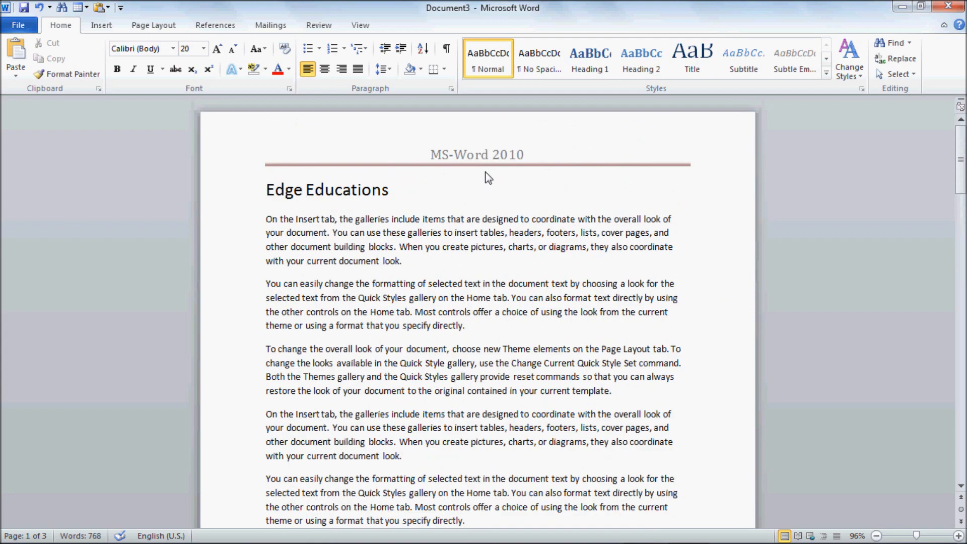
- Paste the copied "To change the overall look" paragraph repeatedly after the text on page 2 until the document runs to 12 pages
scroll(297, 342, down, 8)
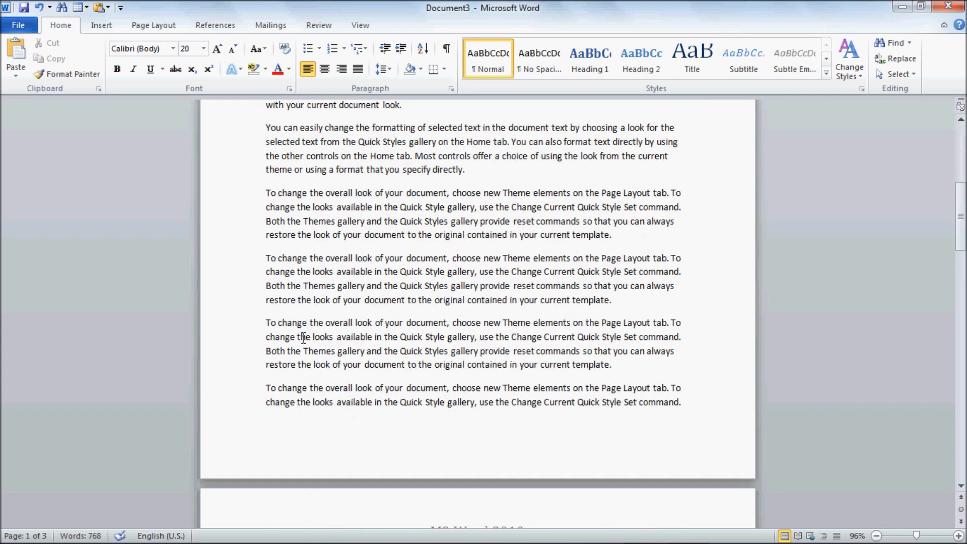
click(630, 386)
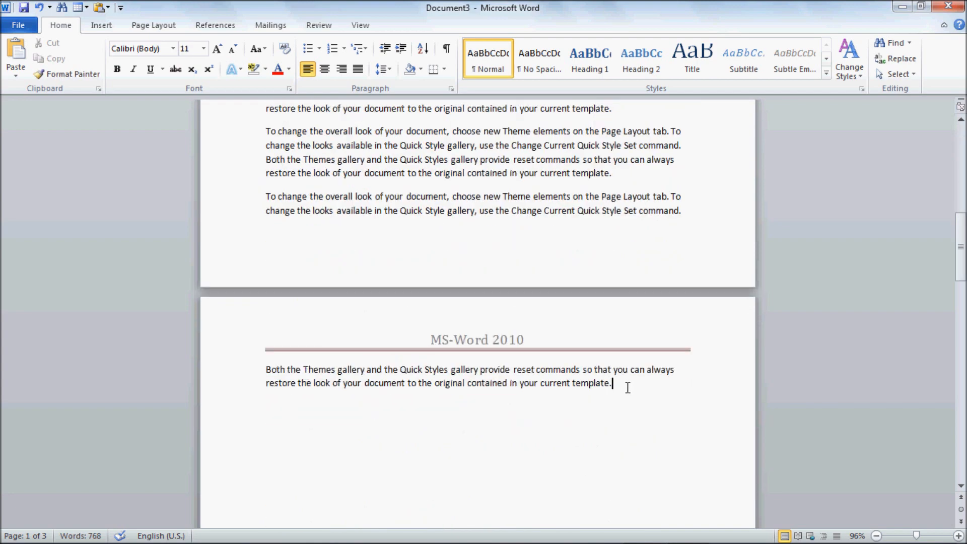
text(To change the overall look of your document, choose new Theme elements on the Page Layout tab. To change the looks available in the Quick Style gallery, use the Change Current Quick Style Set command. Both the Themes gallery and the Quick Styles gallery provide reset commands so that you can always restore the look of your document to the original contained in your current template.)
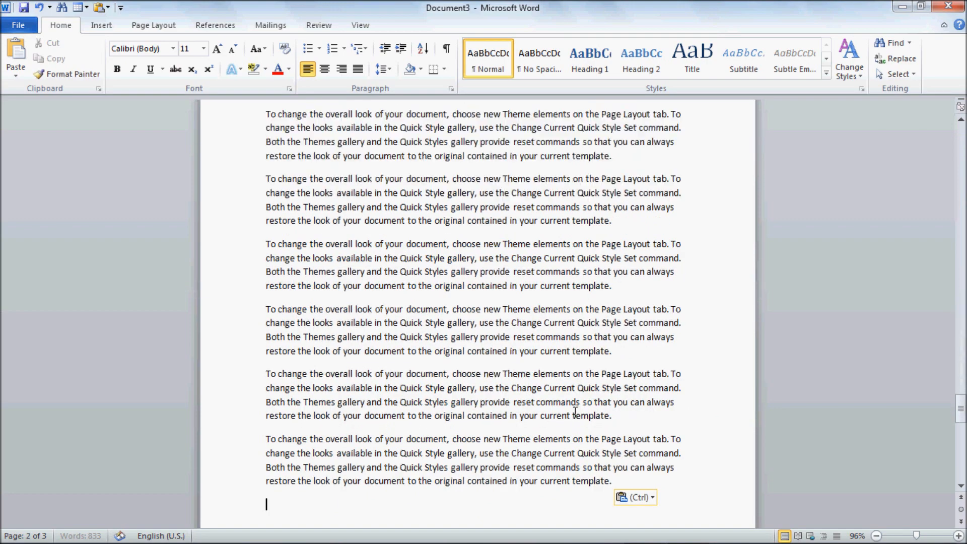
key(ctrl+v)
key(ctrl+v)
key(ctrl+v)
key(ctrl+v)
key(ctrl+v)
key(ctrl+v)
key(ctrl+v)
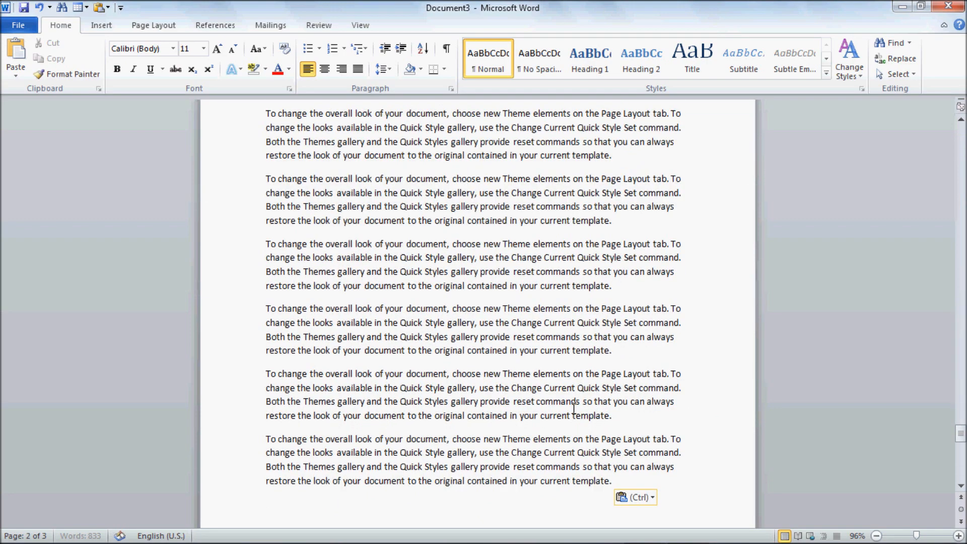
- Look back through the extended document from its added pages to page 1, checking the header on each page
scroll(574, 409, up, 3)
scroll(574, 409, up, 8)
scroll(574, 408, down, 9)
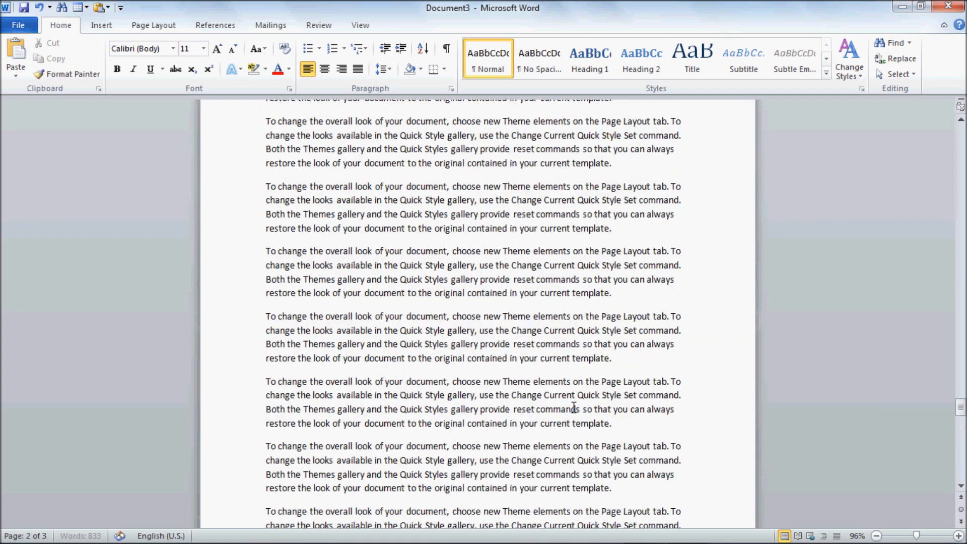
scroll(574, 407, up, 4)
scroll(574, 407, up, 4)
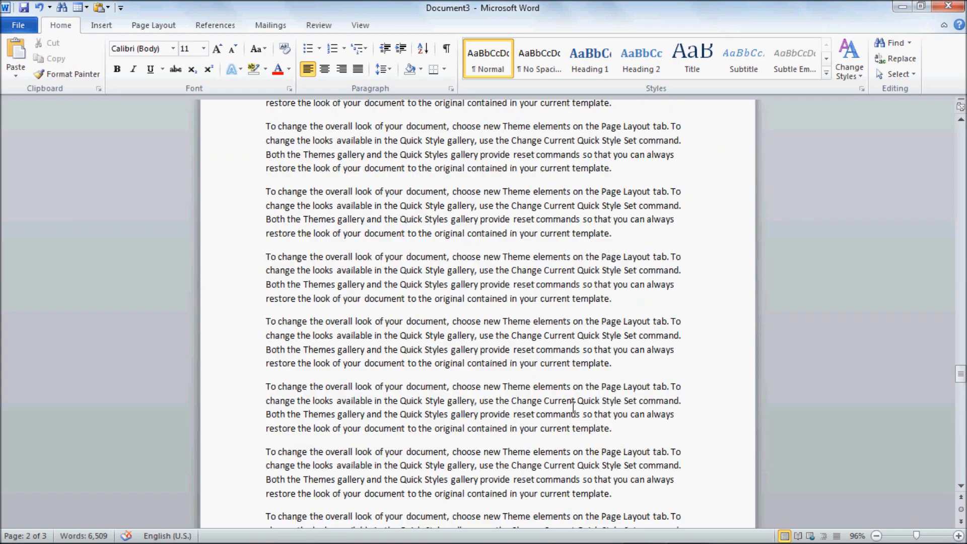
scroll(574, 407, up, 15)
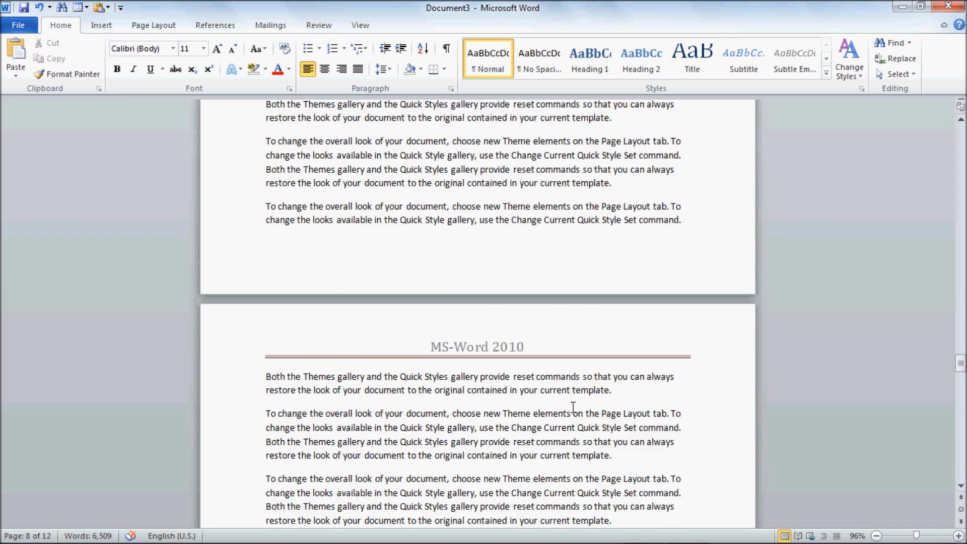
scroll(574, 407, up, 4)
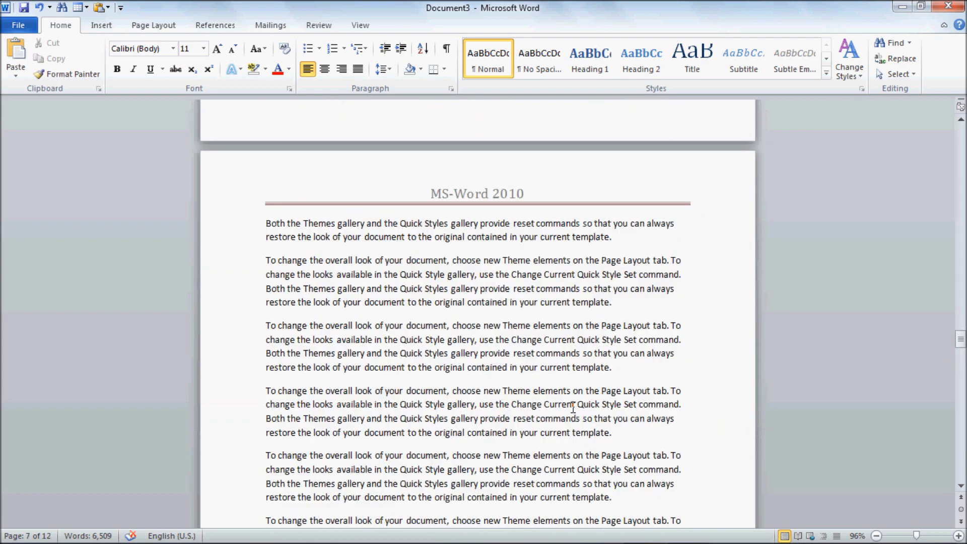
scroll(573, 407, up, 4)
drag(965, 339, 961, 134)
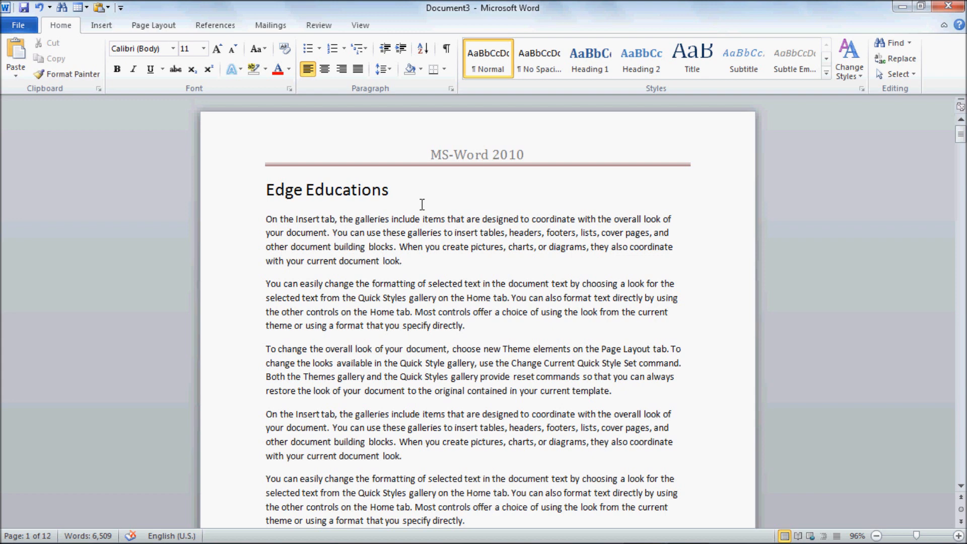
- Replace the current header with the built-in Austin design
click(101, 25)
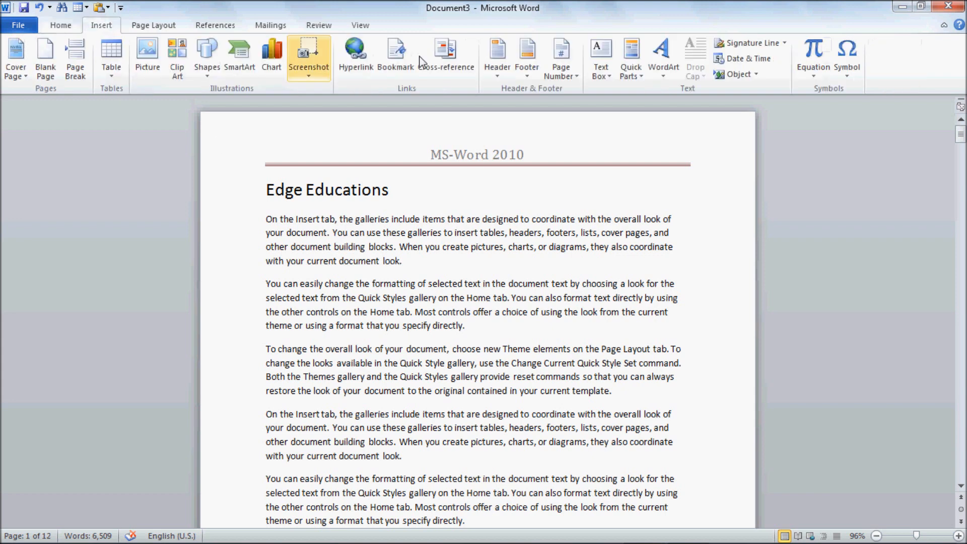
click(497, 58)
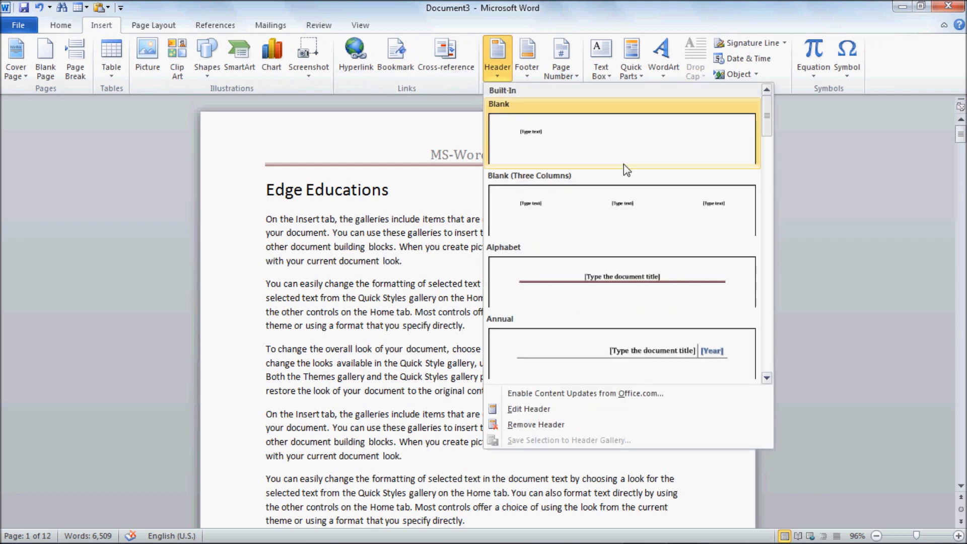
drag(767, 126, 772, 182)
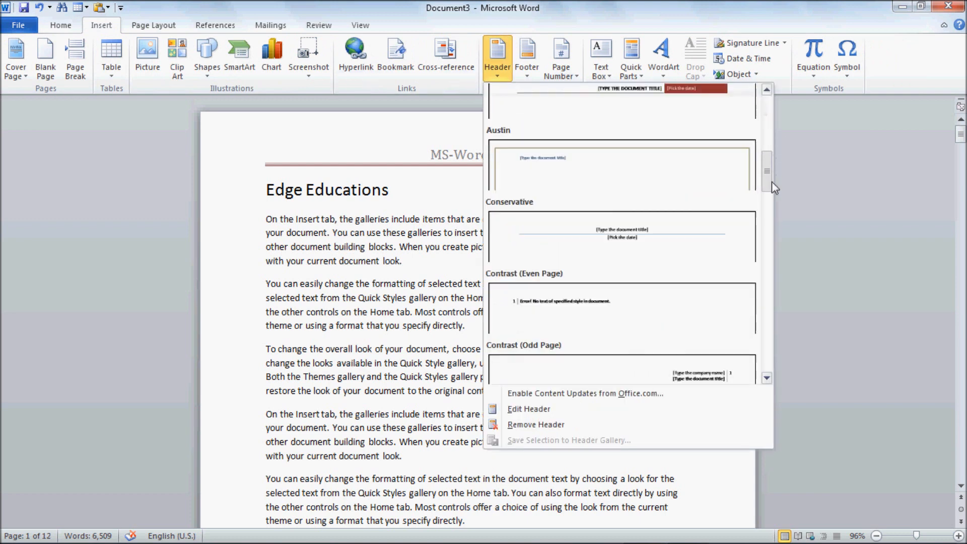
click(671, 168)
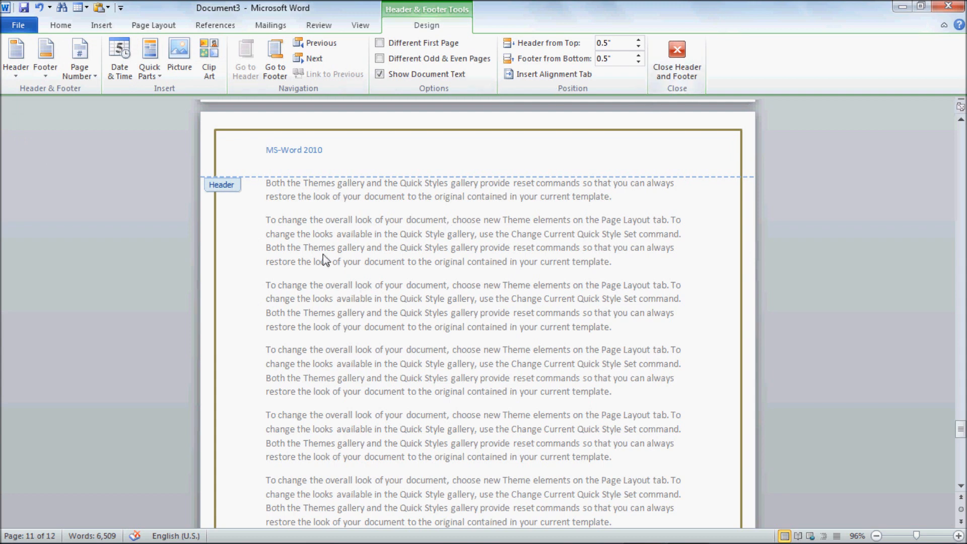
- Add the built-in Mod (Even Page) footer to the document
click(96, 30)
click(524, 76)
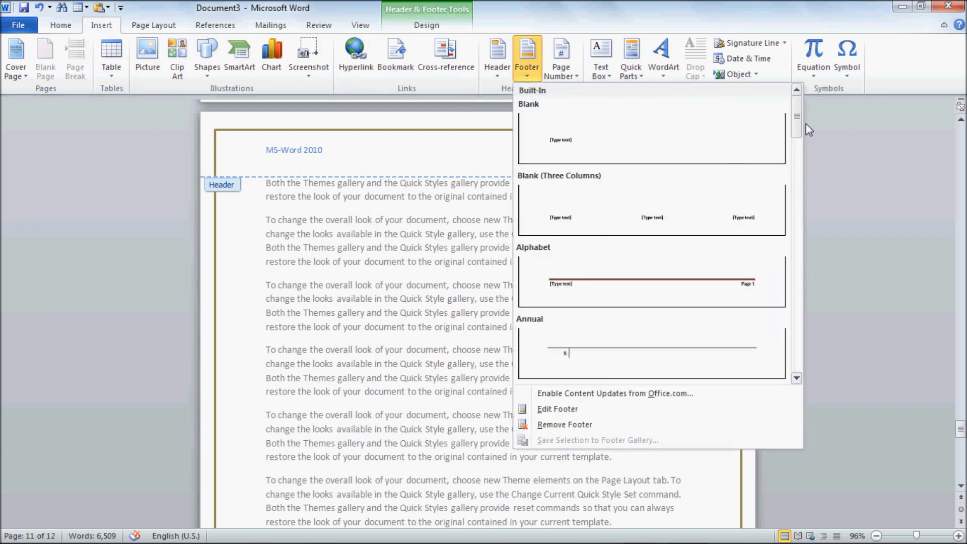
drag(801, 126, 808, 255)
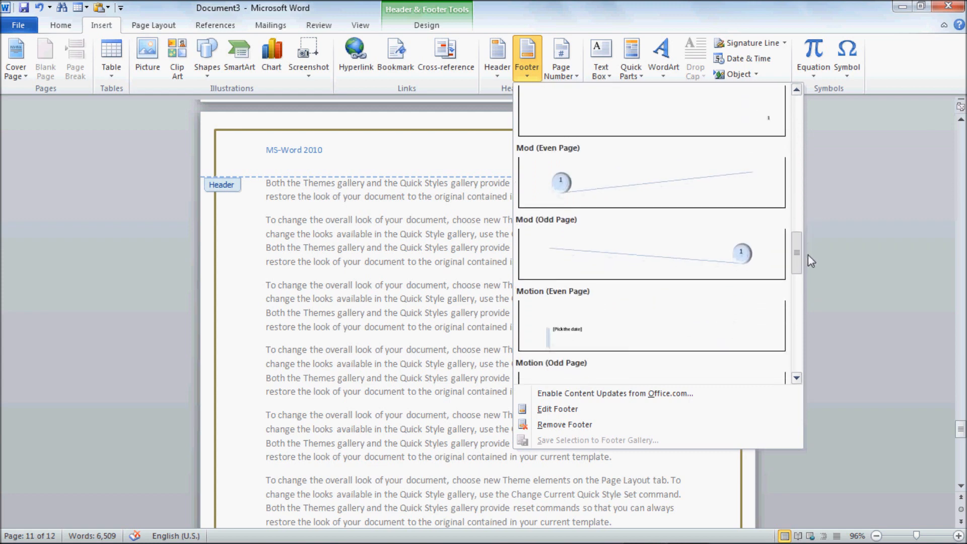
click(645, 184)
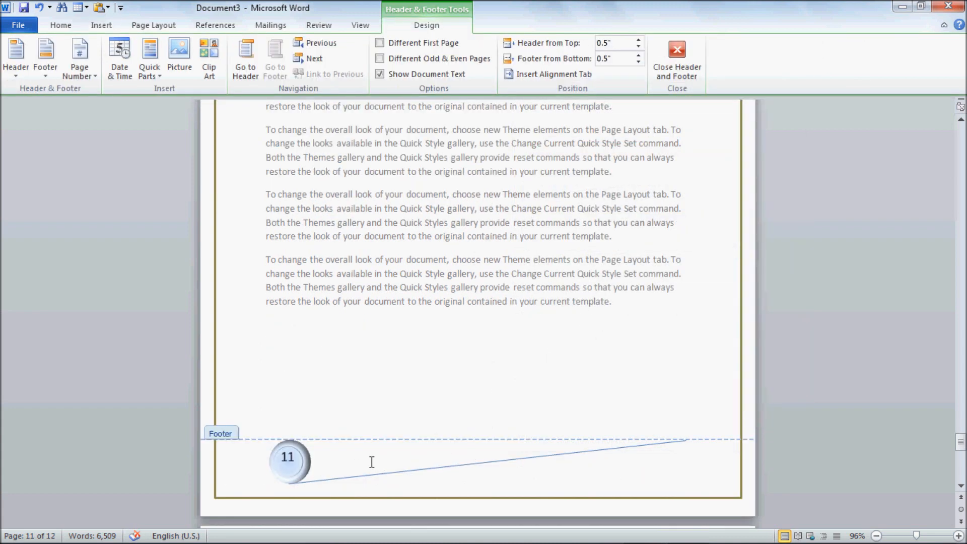
- Look through the pages in both directions to check the page number footer and the header on each
scroll(371, 472, down, 10)
scroll(372, 471, down, 10)
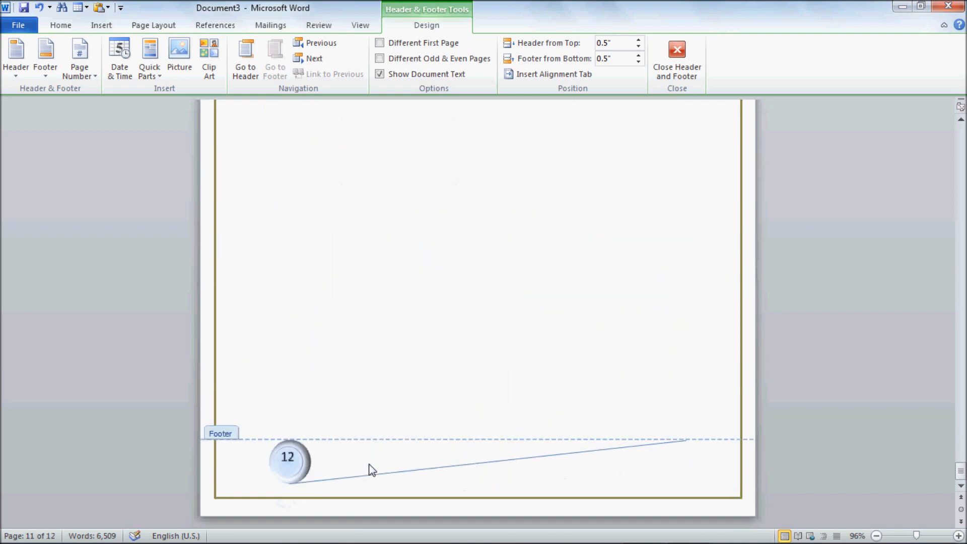
scroll(370, 469, up, 20)
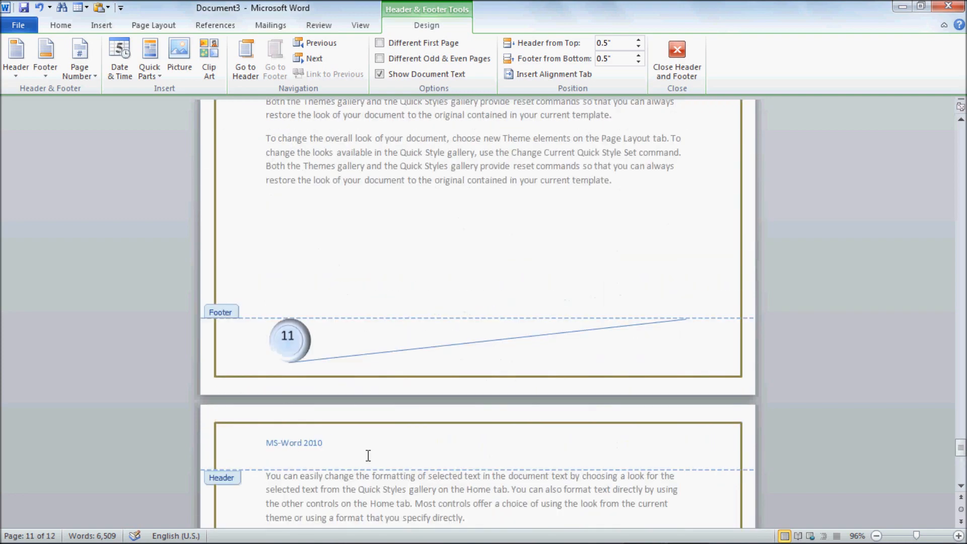
scroll(367, 455, up, 20)
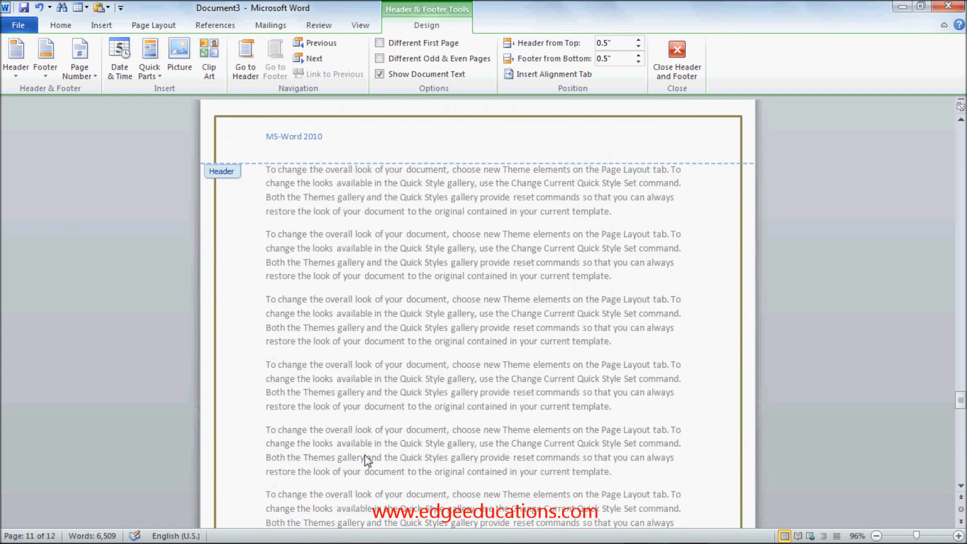
scroll(365, 455, up, 13)
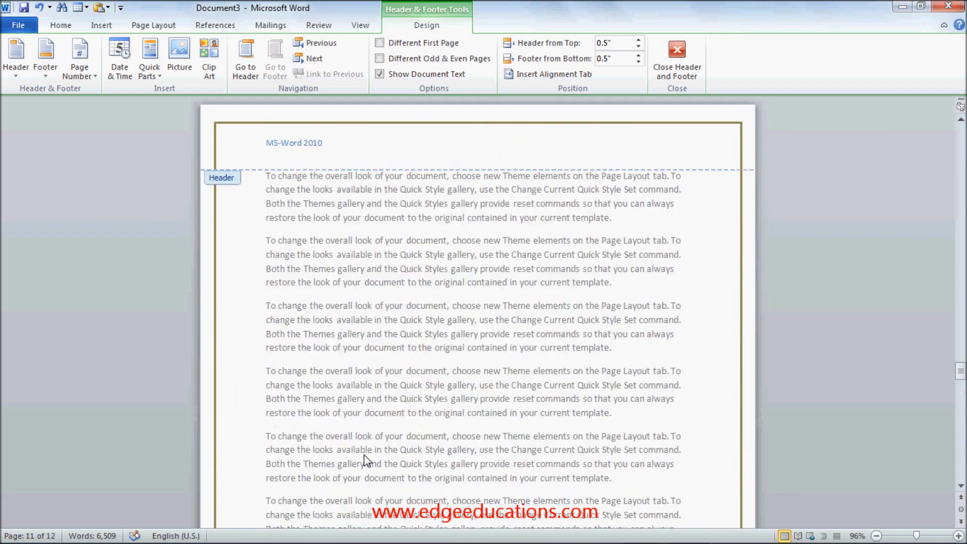
scroll(365, 459, up, 14)
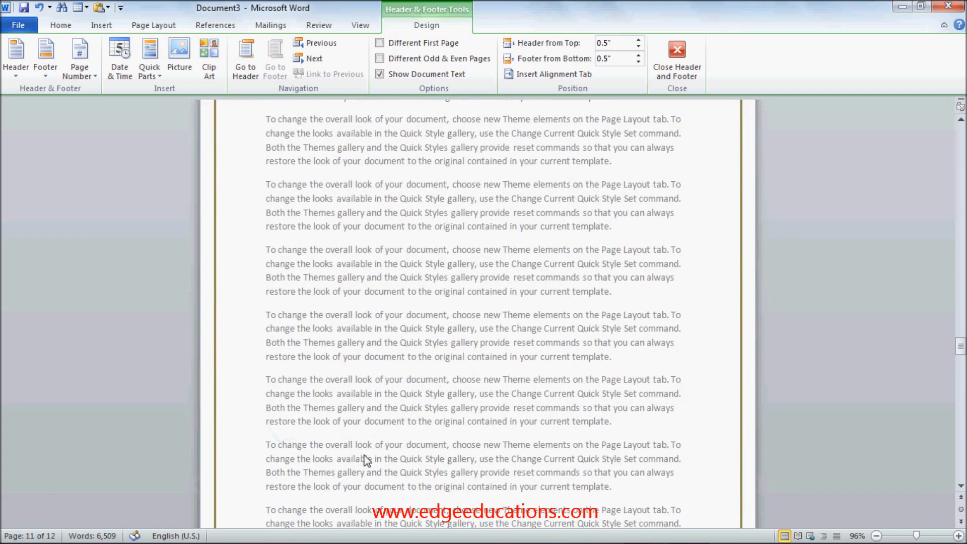
scroll(365, 456, up, 2)
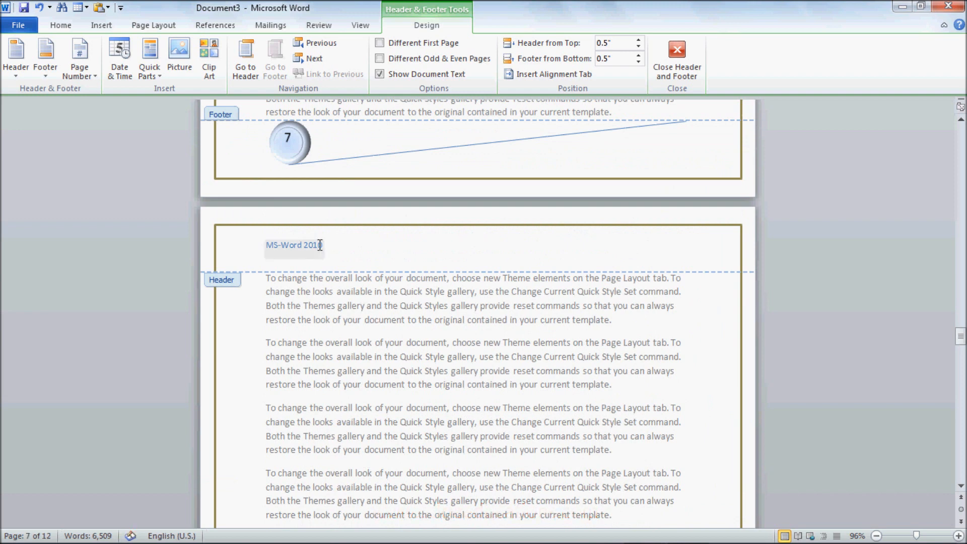
scroll(318, 361, down, 5)
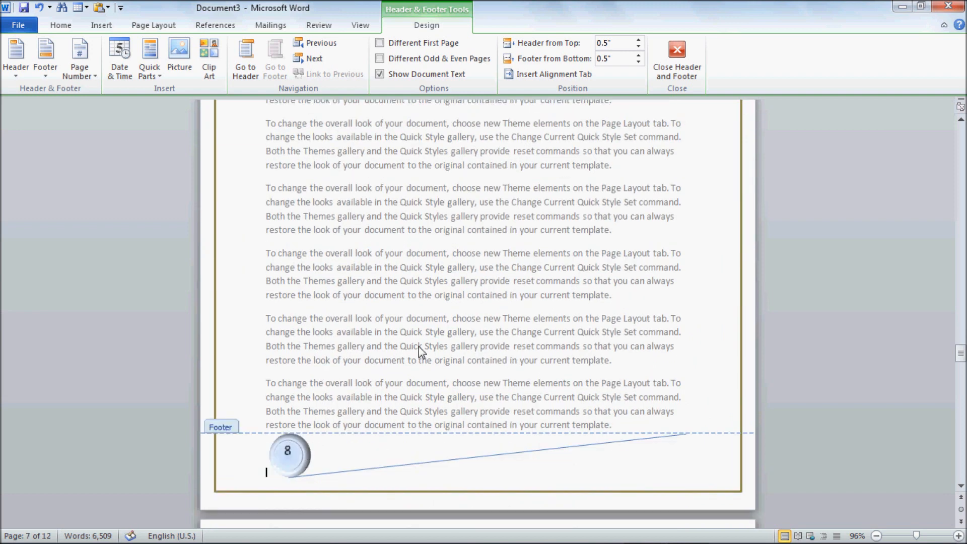
scroll(441, 374, up, 4)
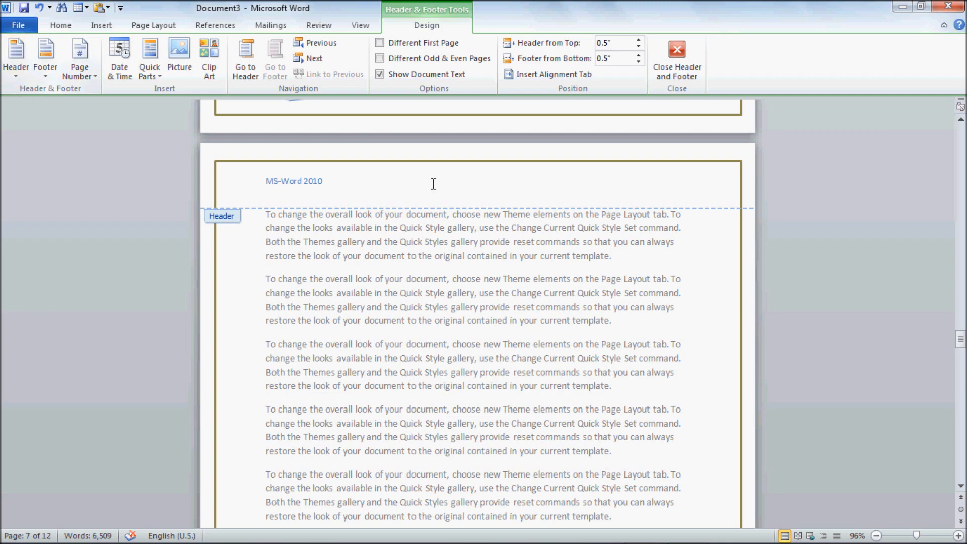
- Replace the current header with the built-in Blank design
click(402, 183)
click(13, 76)
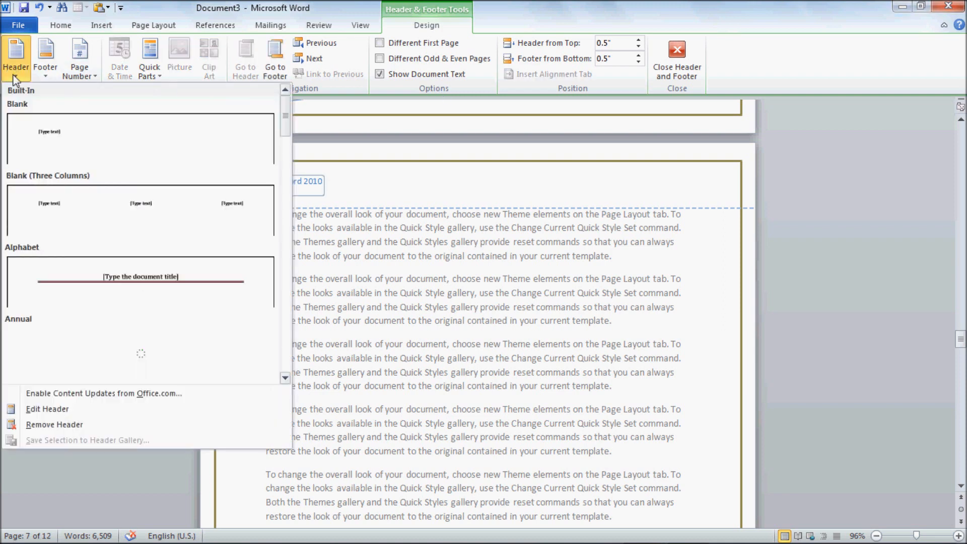
drag(288, 114, 312, 114)
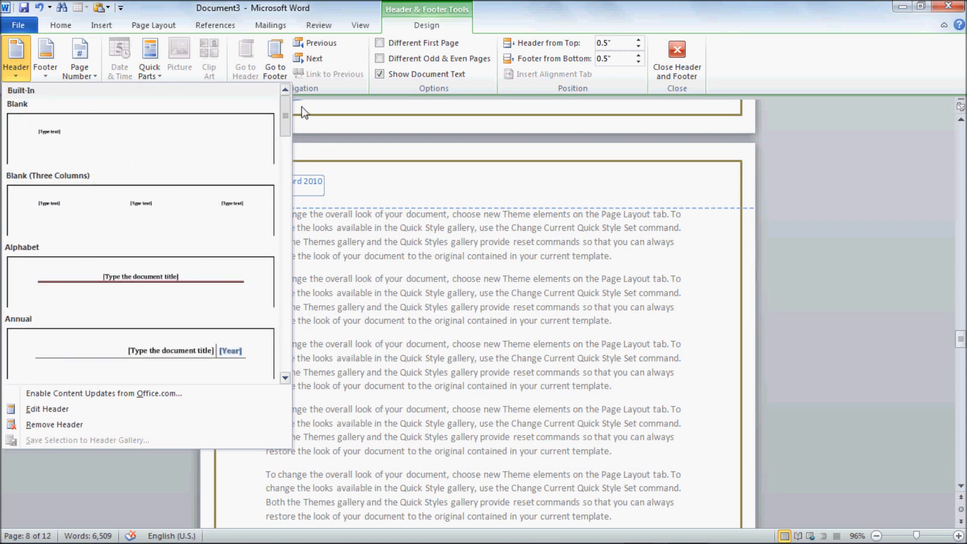
click(216, 133)
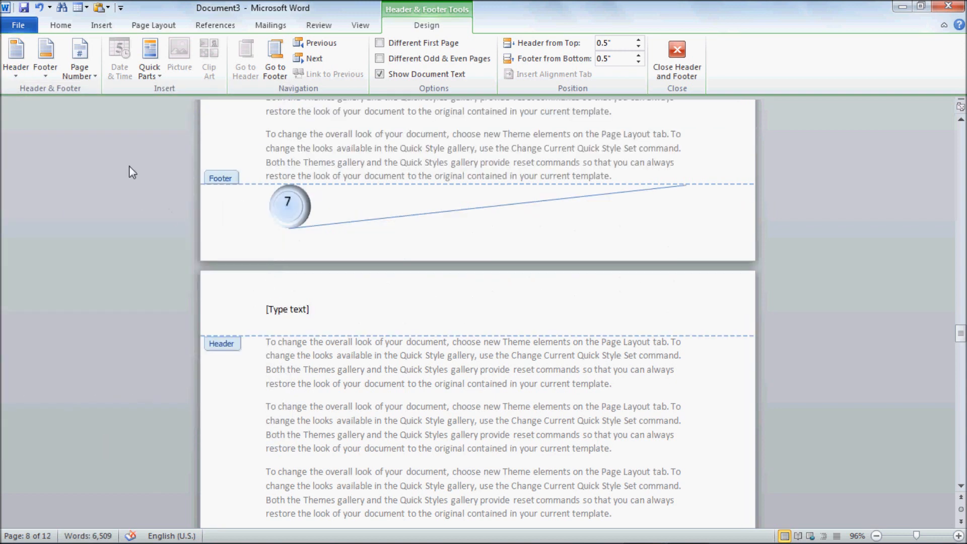
click(44, 75)
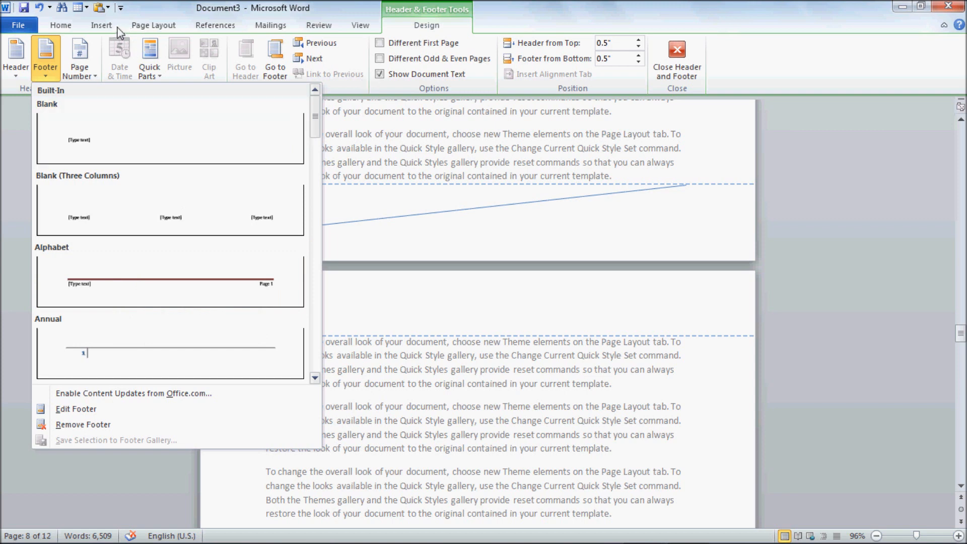
click(440, 205)
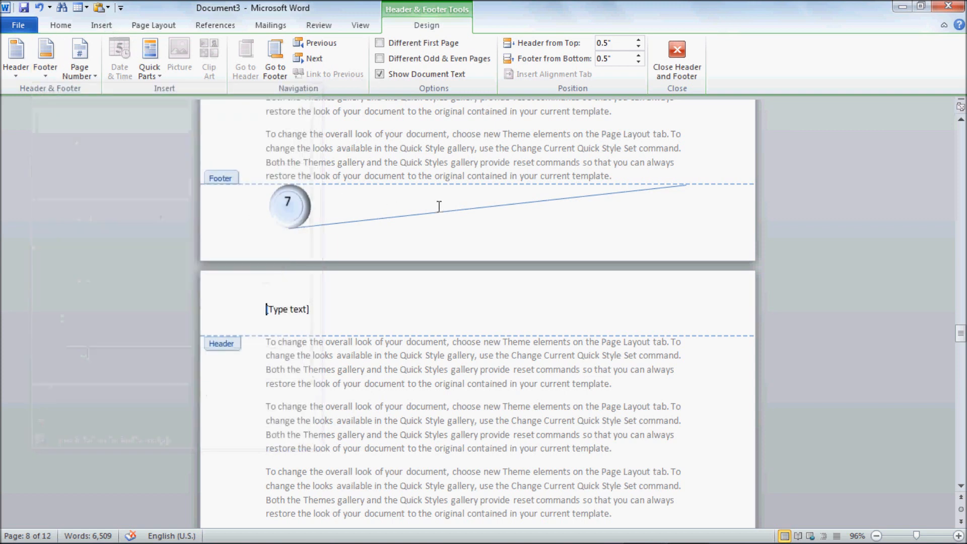
click(84, 75)
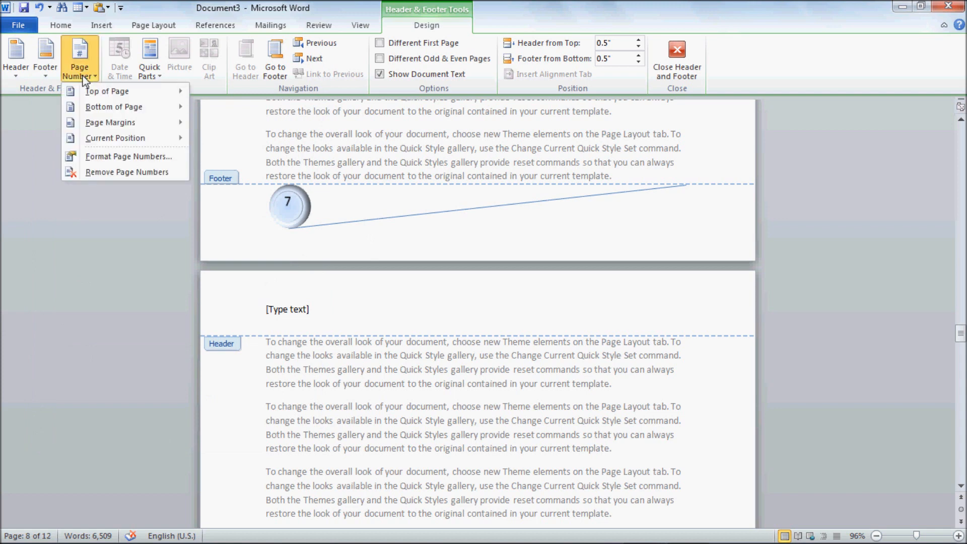
click(104, 27)
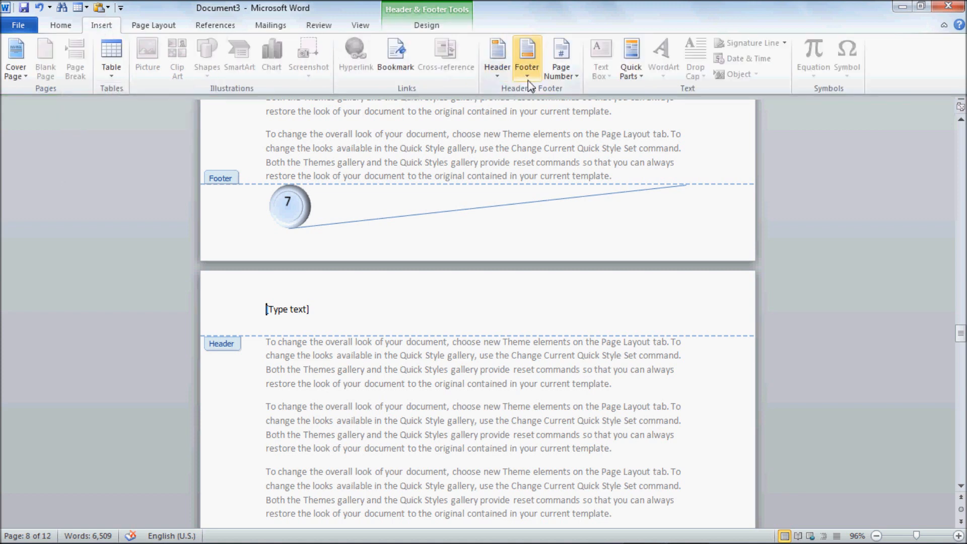
click(571, 83)
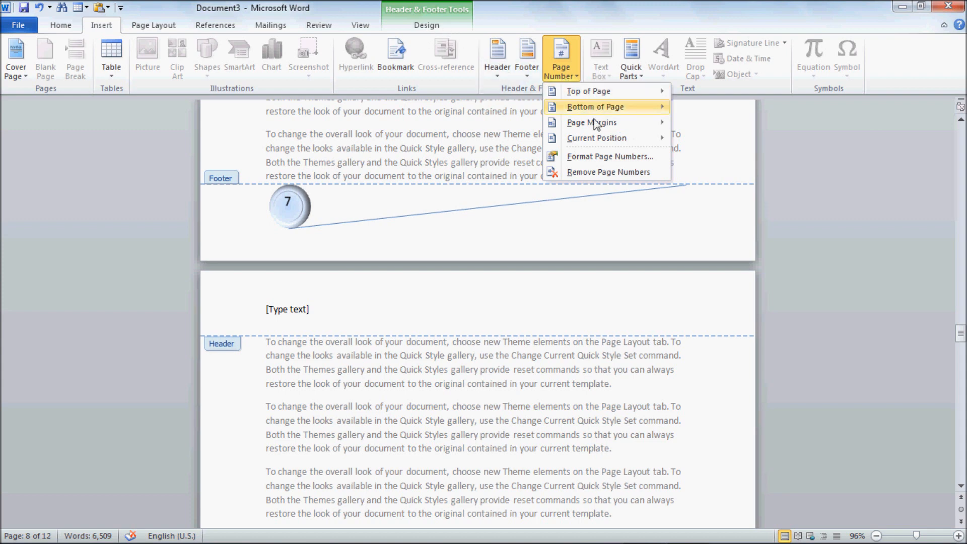
mouse_move(596, 146)
click(449, 25)
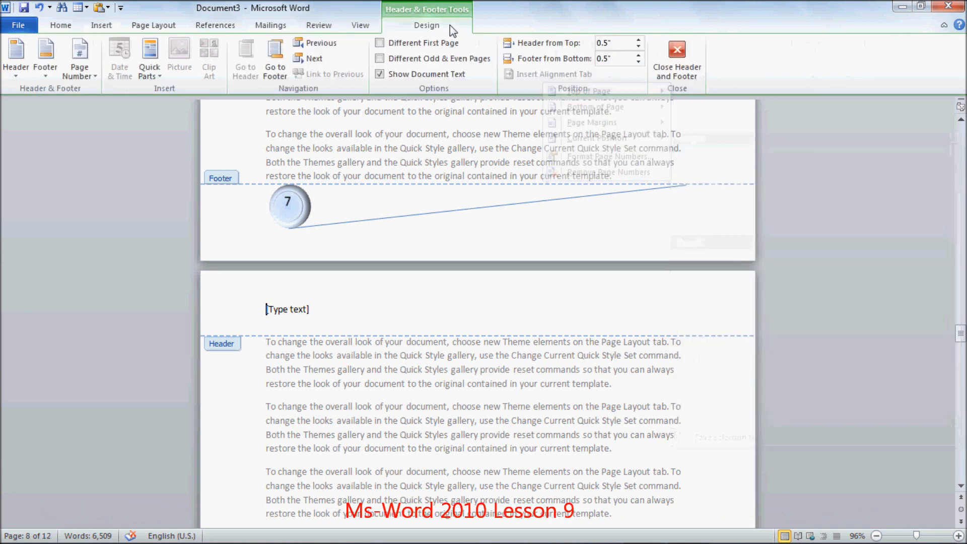
- Insert page numbers at the top of the pages in the Plain Number 1 style
click(98, 73)
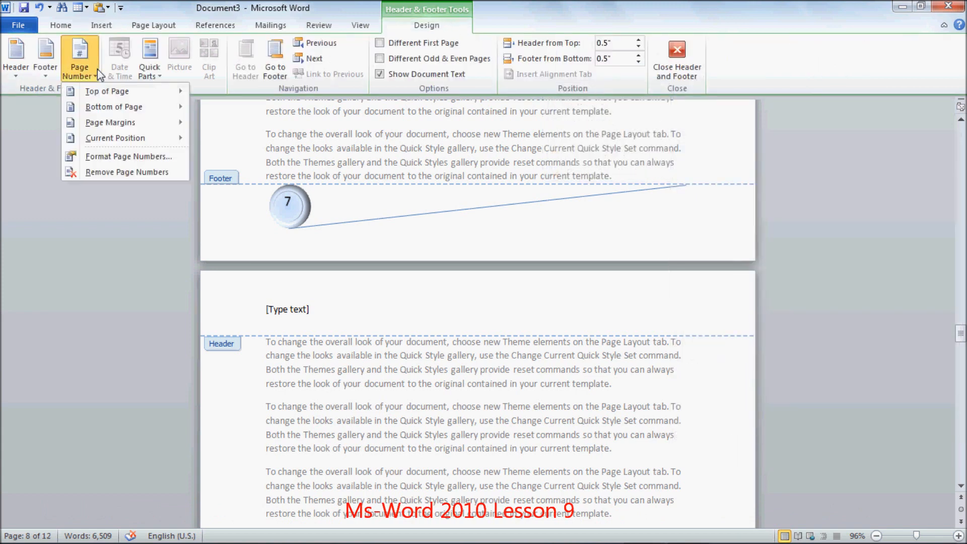
mouse_move(96, 90)
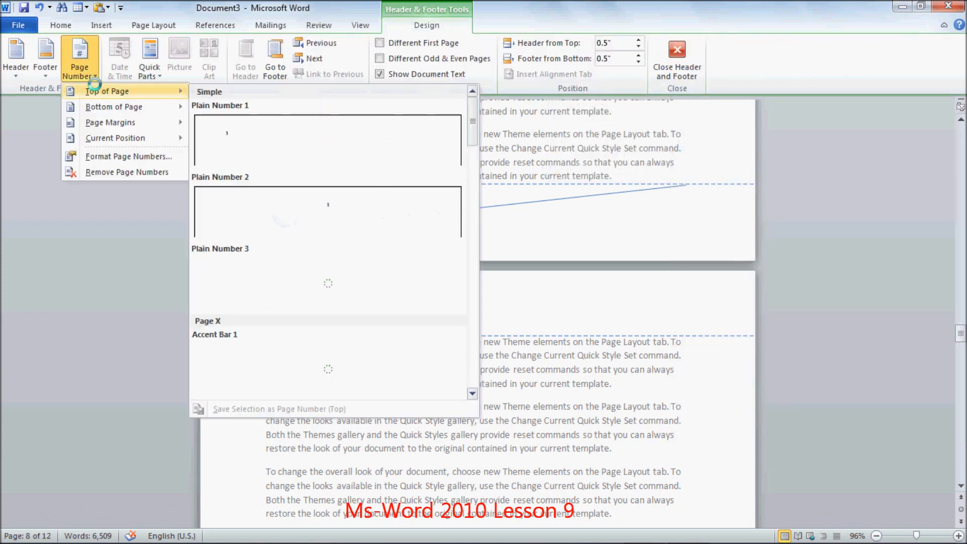
click(297, 133)
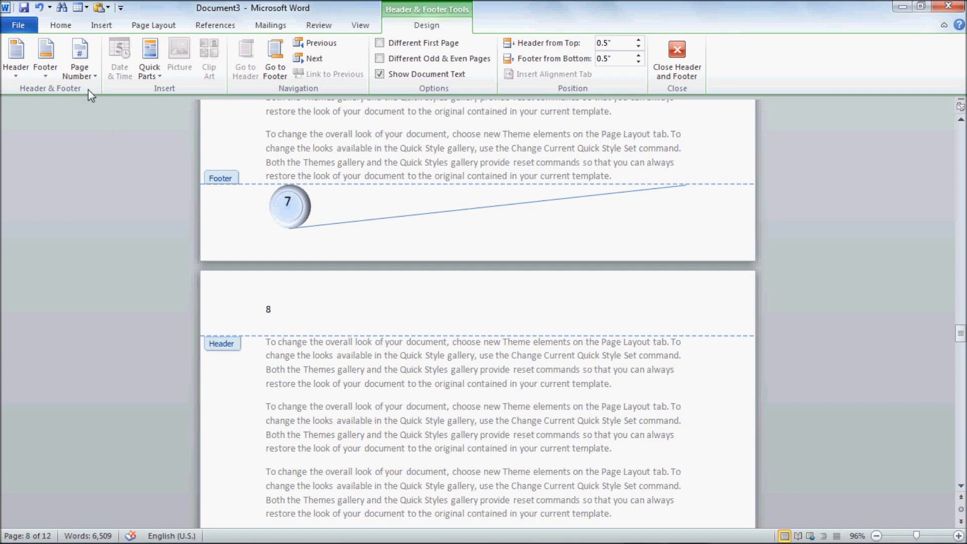
- Change the top-of-page number to the style with a centred number in large brackets on a horizontal line
click(80, 65)
mouse_move(86, 98)
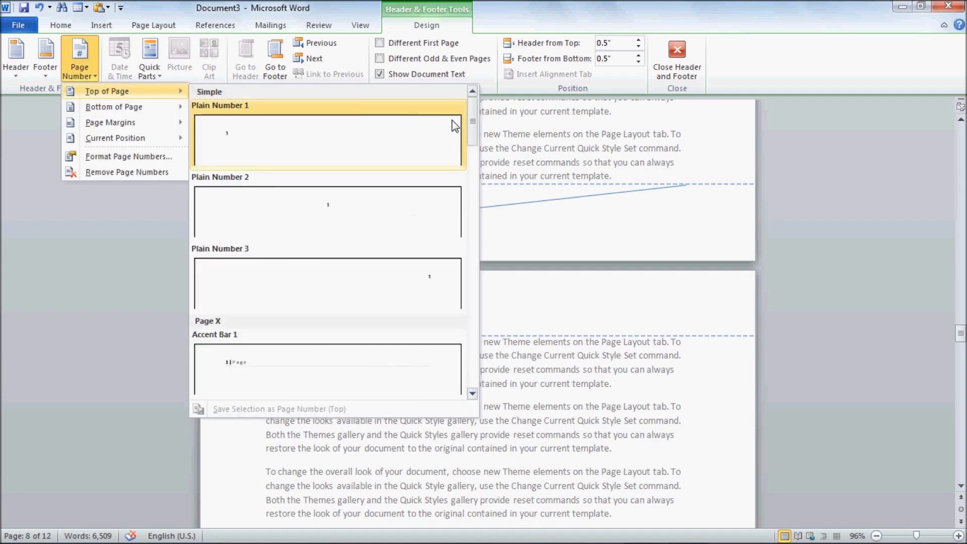
drag(477, 126, 492, 224)
click(396, 208)
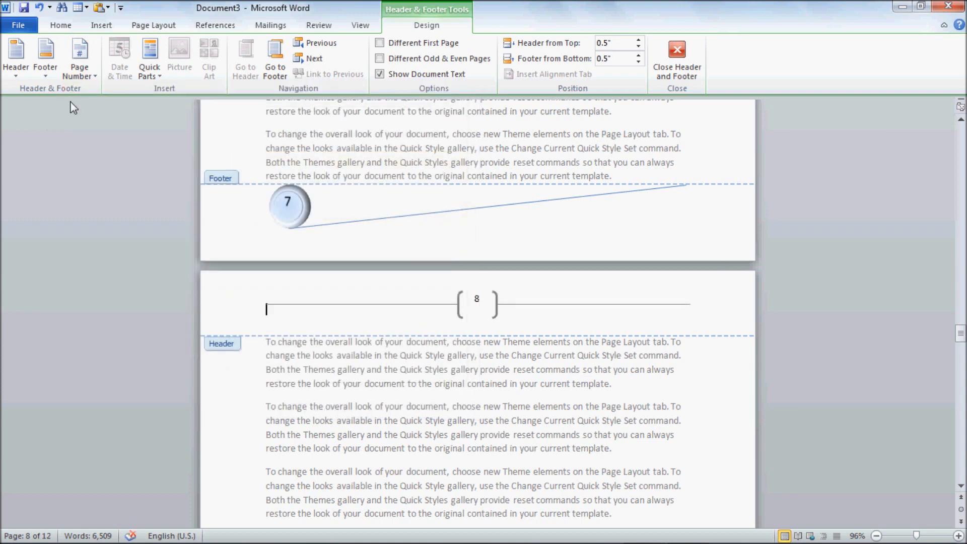
- Insert page numbers at the bottom of the pages in the style with a centred number in square brackets
click(79, 59)
mouse_move(97, 108)
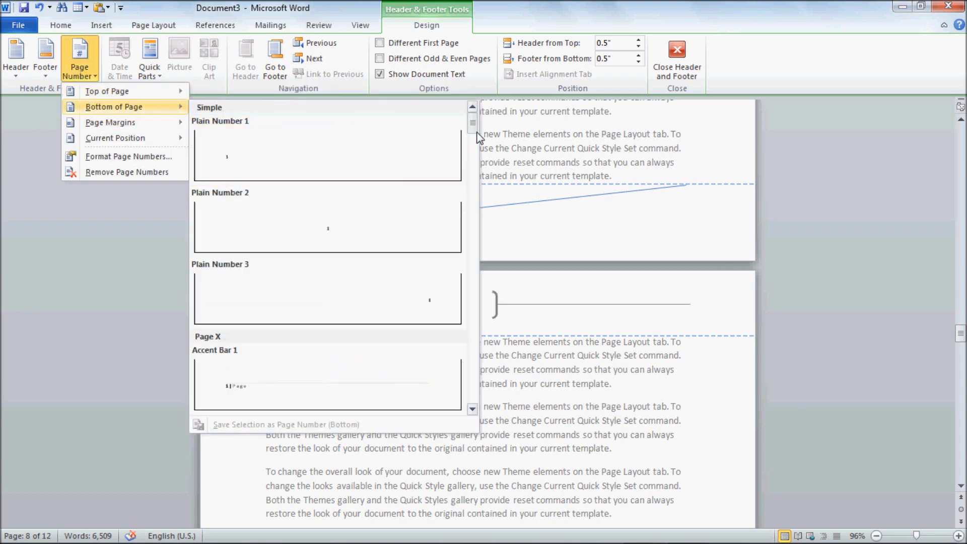
scroll(476, 148, down, 3)
scroll(476, 149, down, 6)
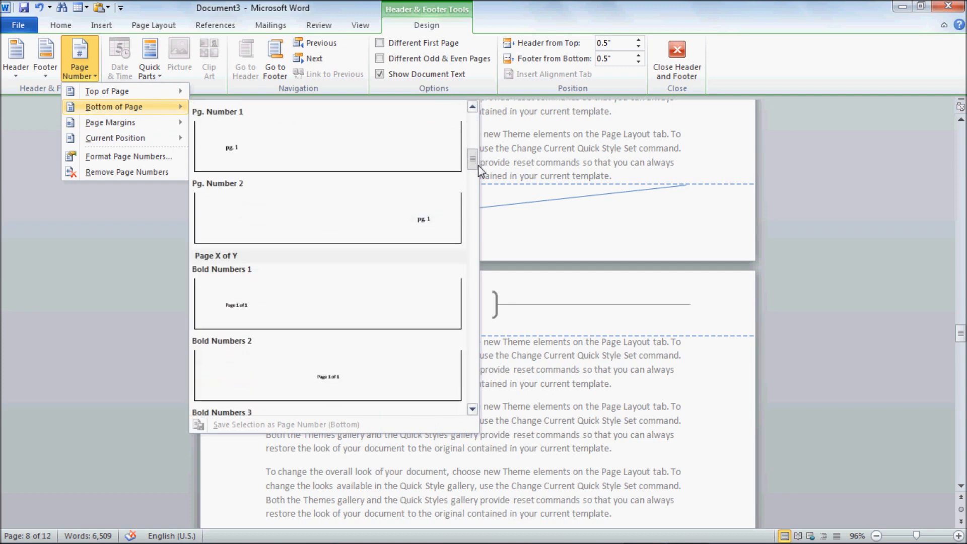
click(391, 234)
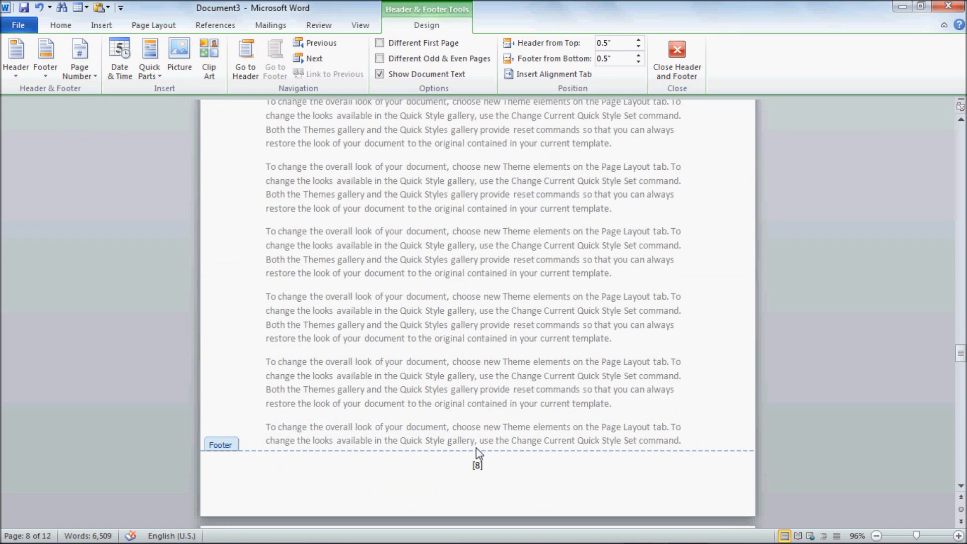
- Add page numbers in the page margin with the Accent Bar, Right style, and change them to Accent Bar, Left
click(82, 79)
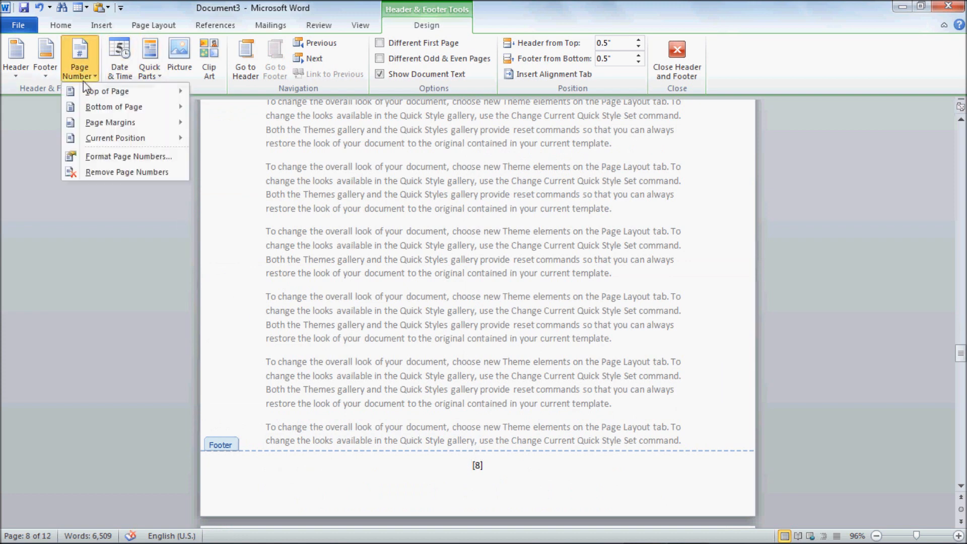
mouse_move(86, 90)
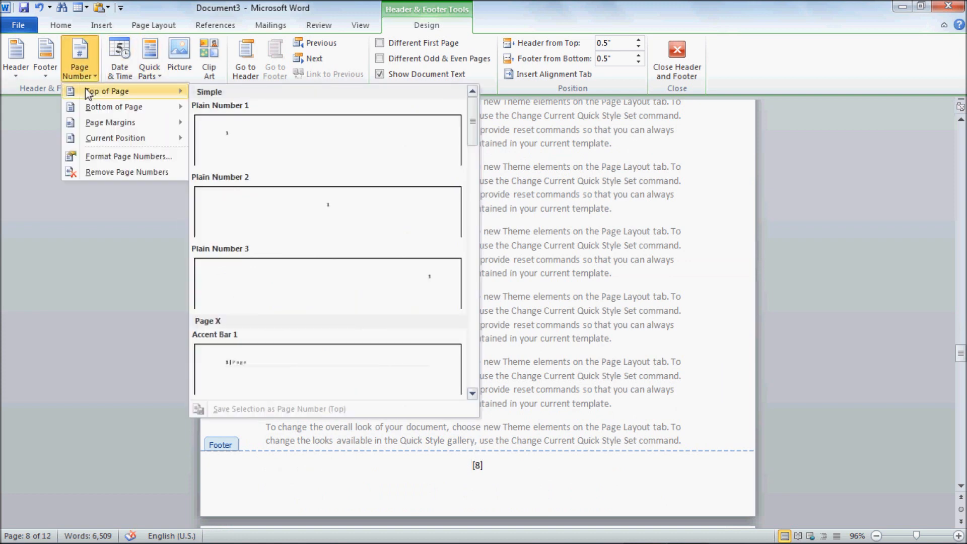
mouse_move(88, 114)
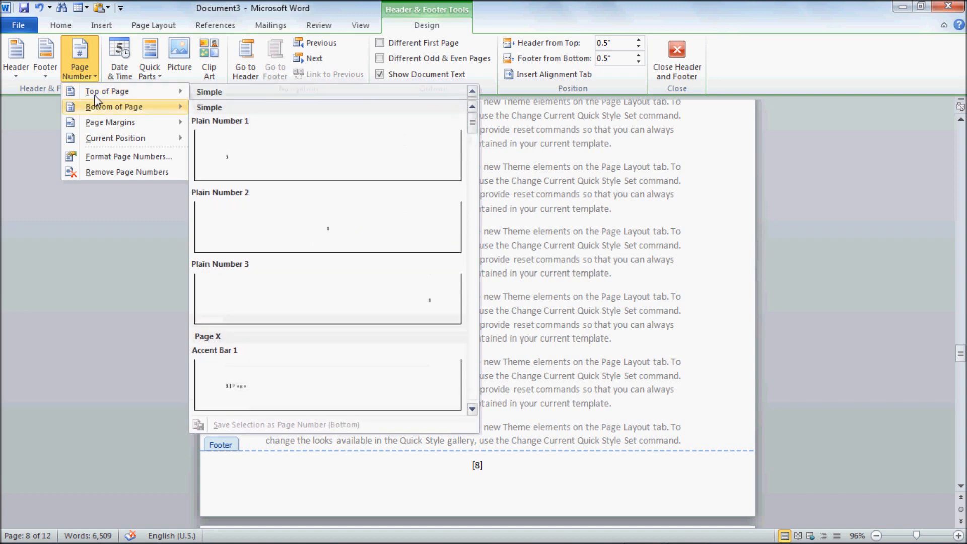
mouse_move(99, 108)
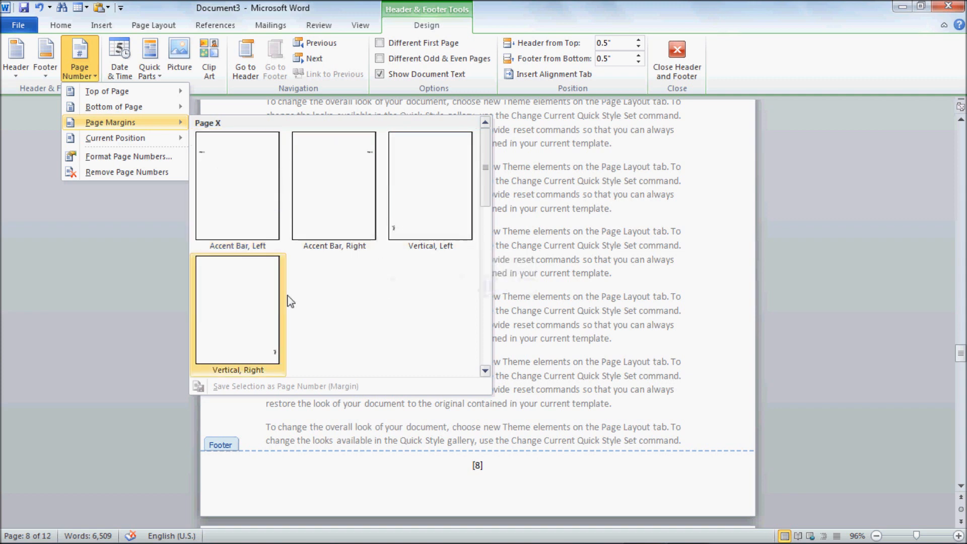
click(346, 234)
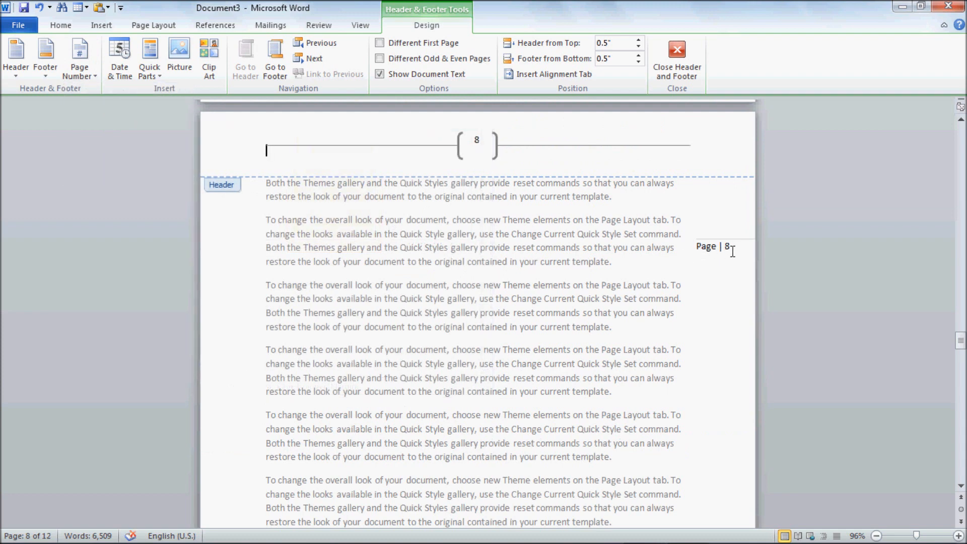
click(97, 74)
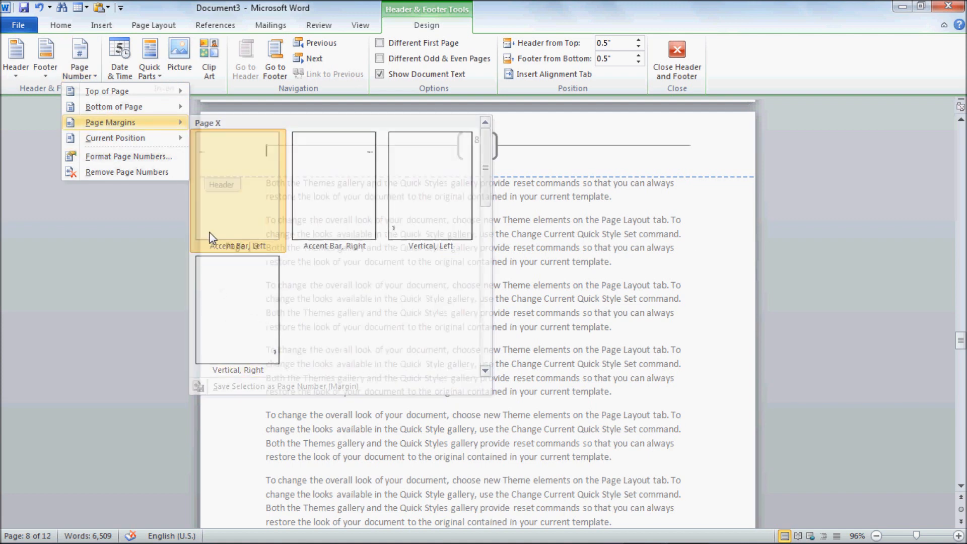
click(210, 182)
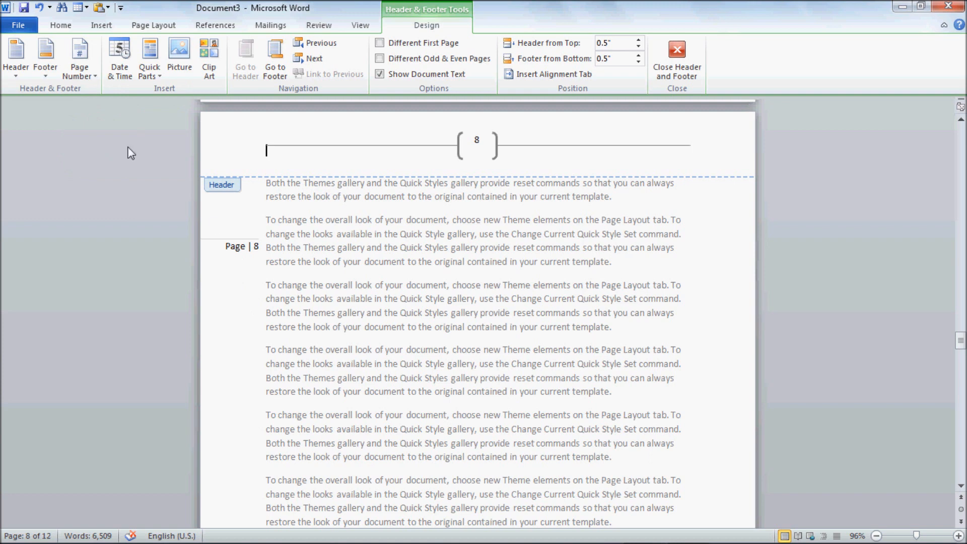
- Change the margin page number to the Accent Bar, Right style
click(81, 71)
mouse_move(111, 124)
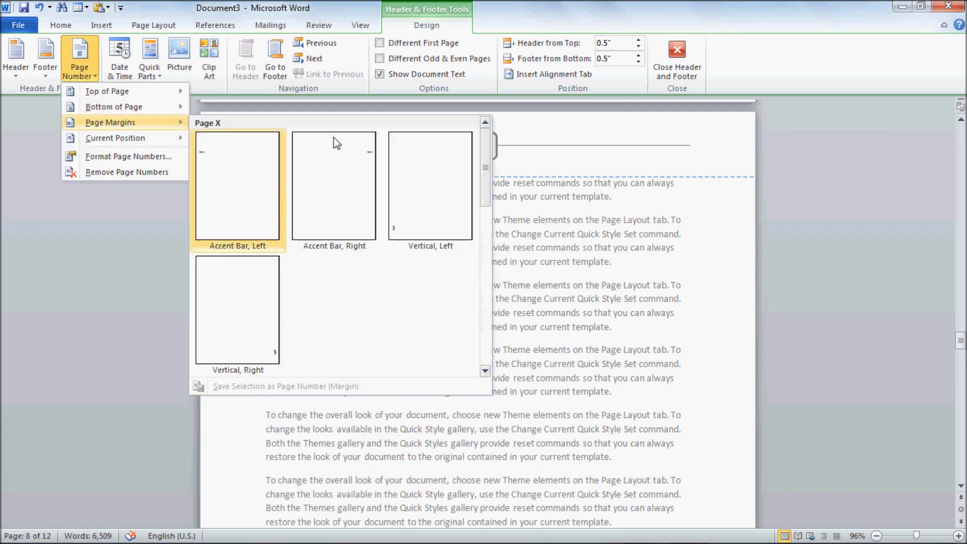
click(354, 174)
- Insert a "Page X of Y" page number with bold numbers at the current position in the header
click(80, 70)
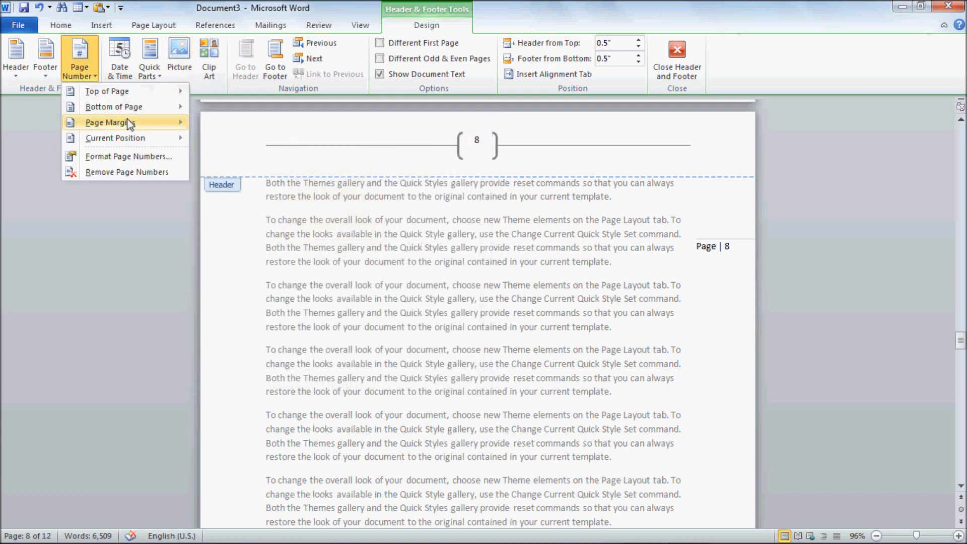
mouse_move(111, 123)
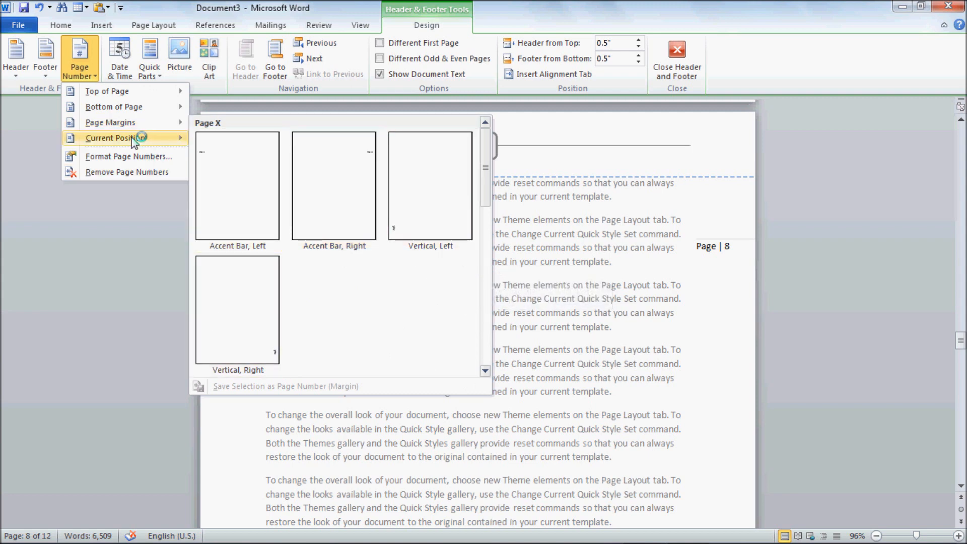
mouse_move(134, 142)
drag(473, 164, 470, 227)
click(318, 296)
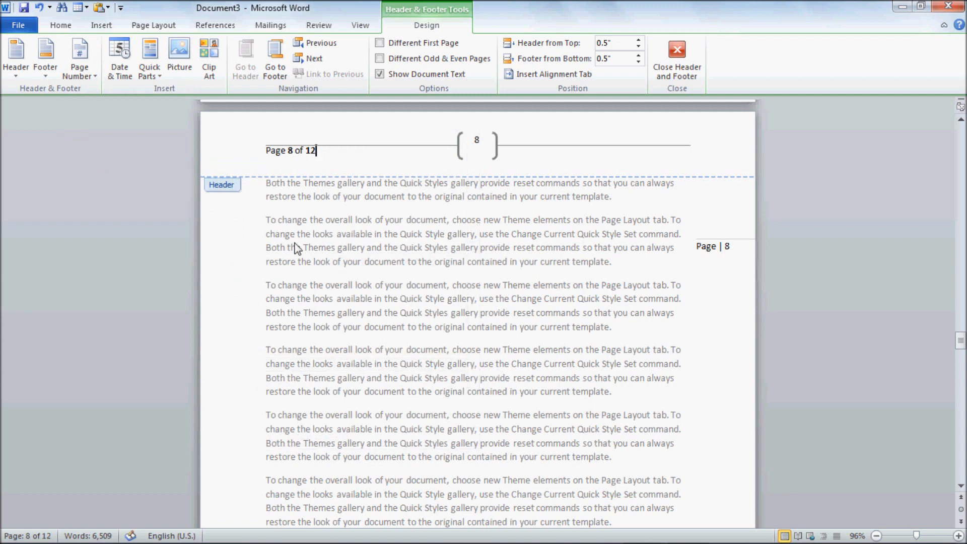
- Remove the built-in page numbers from the document
key(ctrl+a)
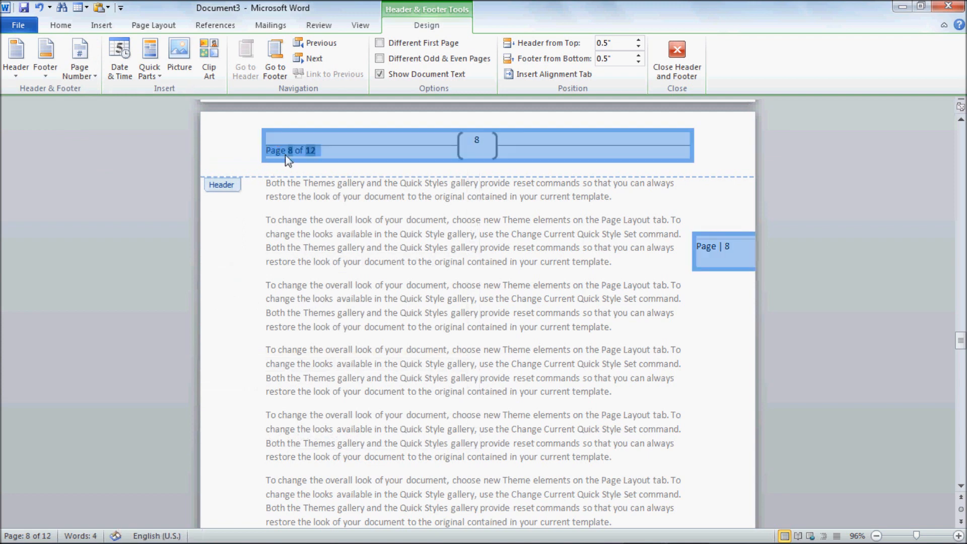
click(285, 150)
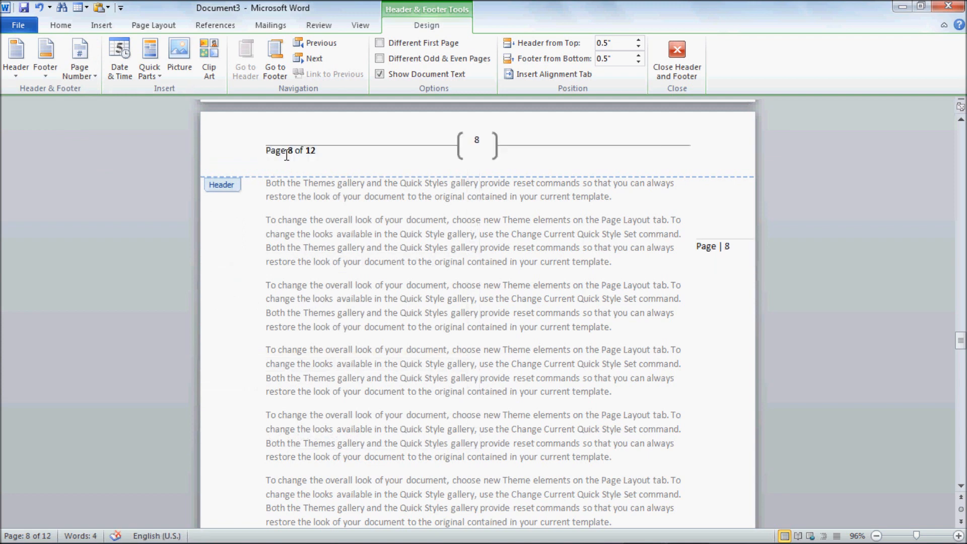
click(77, 75)
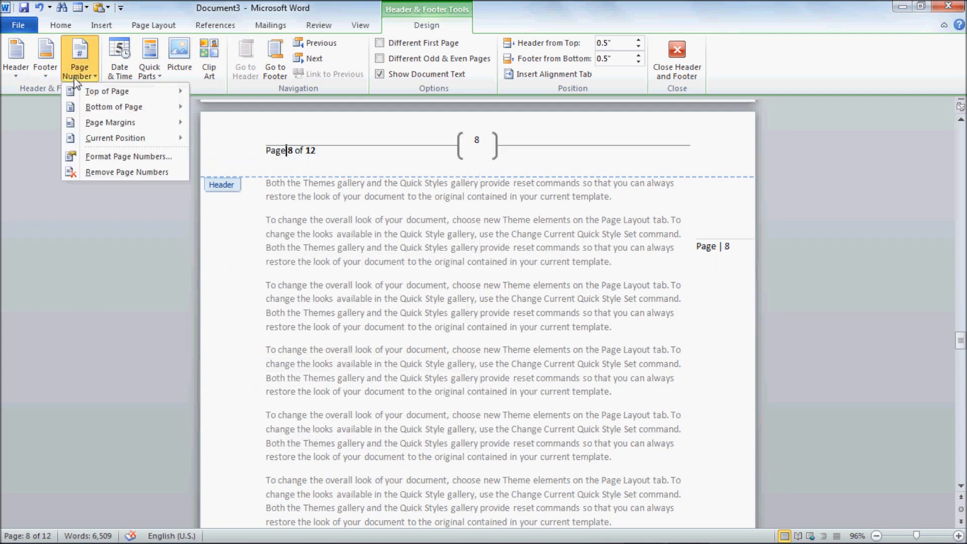
click(99, 173)
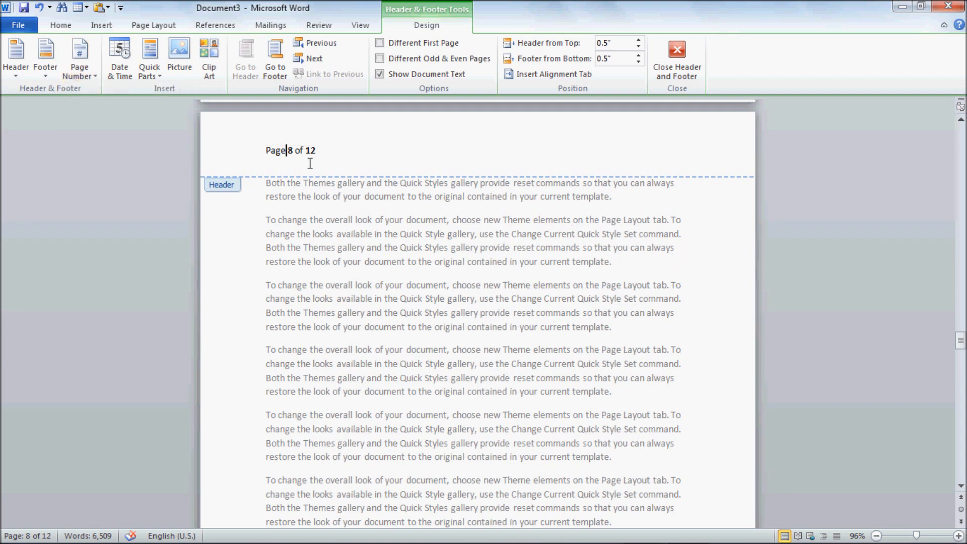
- Try to remove the page number with the whole "Page 8 of 12" header text selected
drag(320, 150, 263, 149)
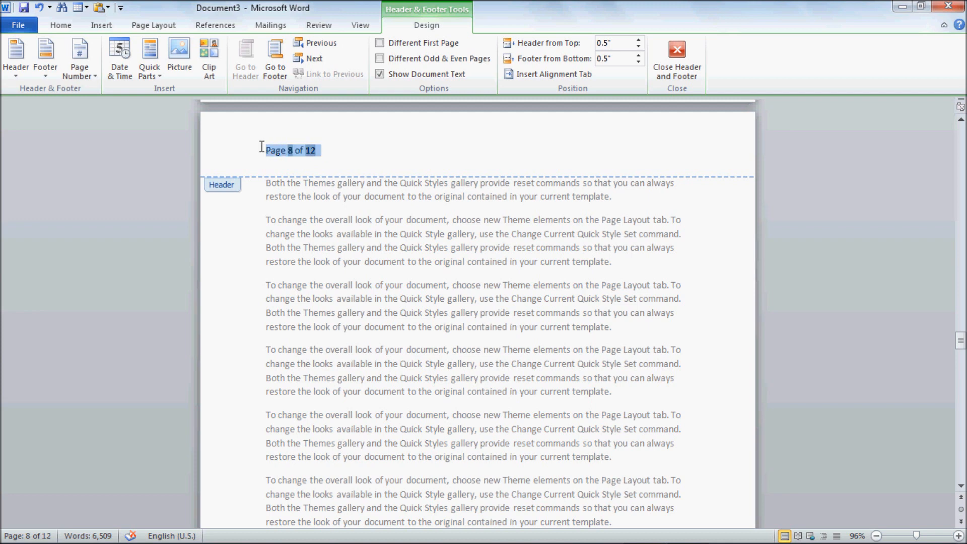
click(91, 79)
click(114, 172)
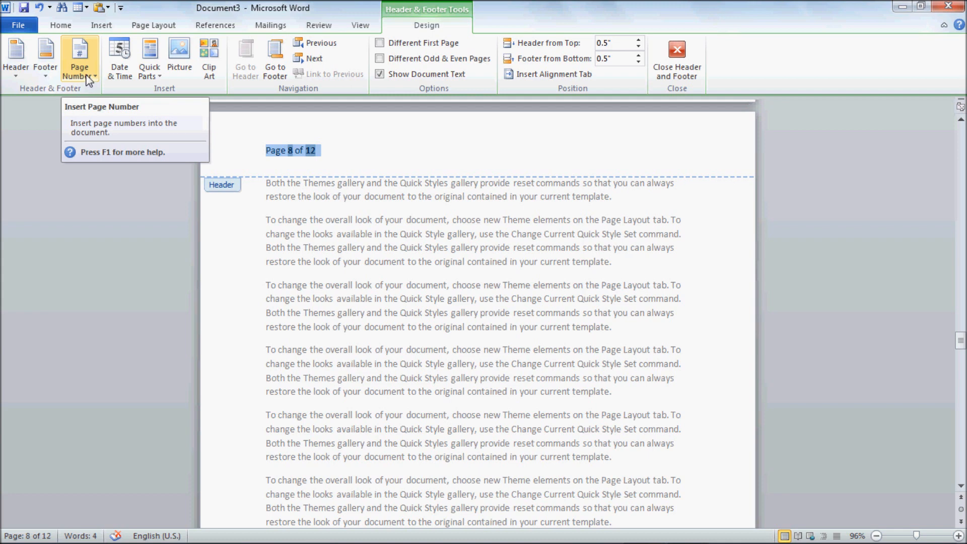
- Review the available number formats in the page number settings and apply the 1, 2, 3, … format
click(89, 76)
click(96, 157)
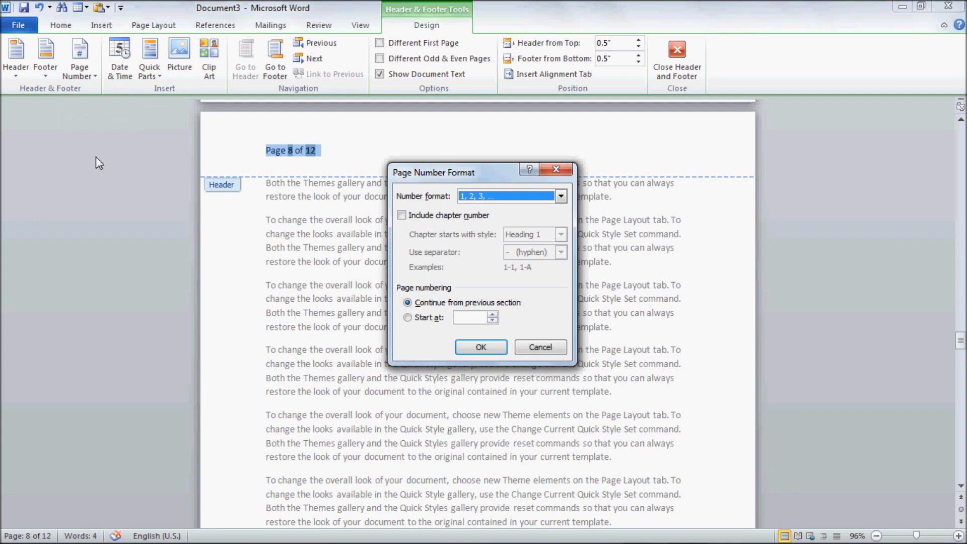
click(547, 199)
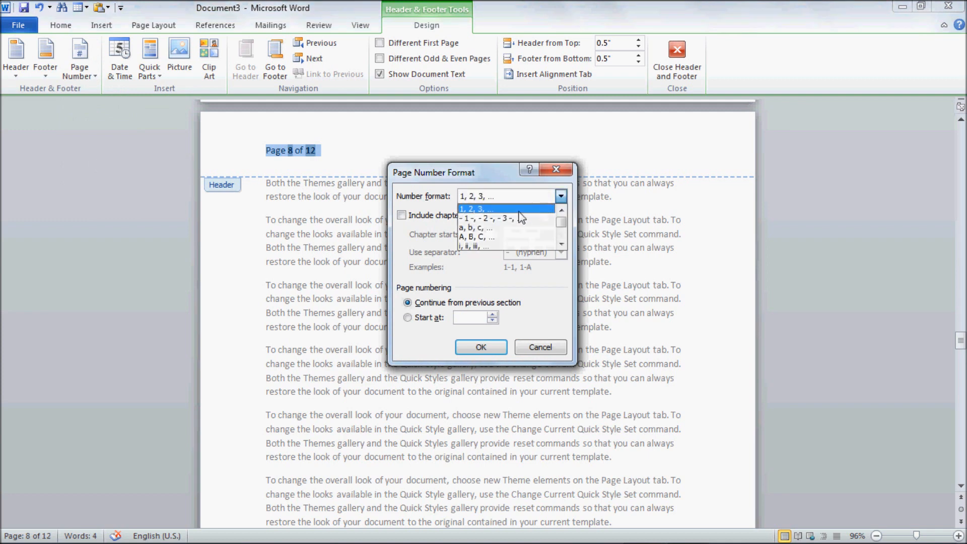
click(562, 245)
click(562, 245)
click(562, 245)
click(562, 245)
click(562, 245)
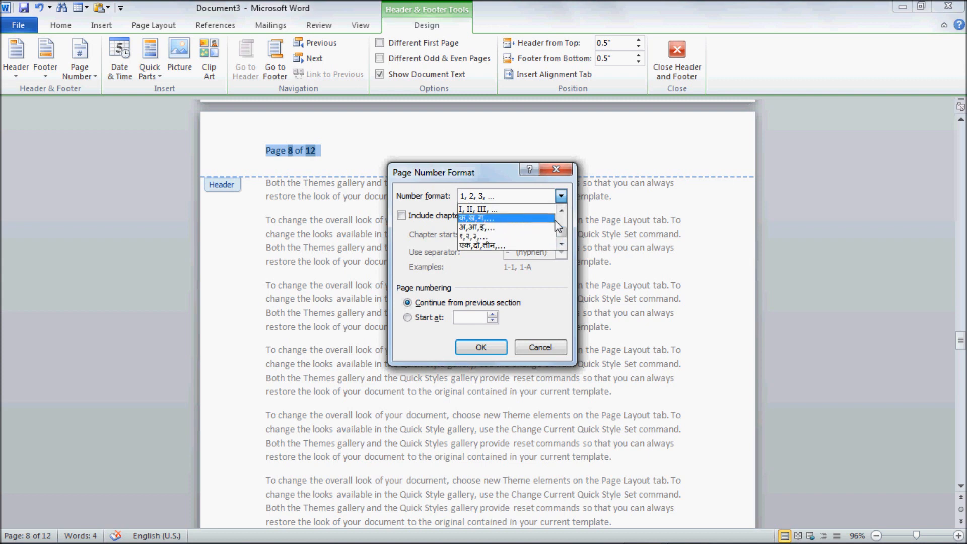
drag(562, 230, 564, 220)
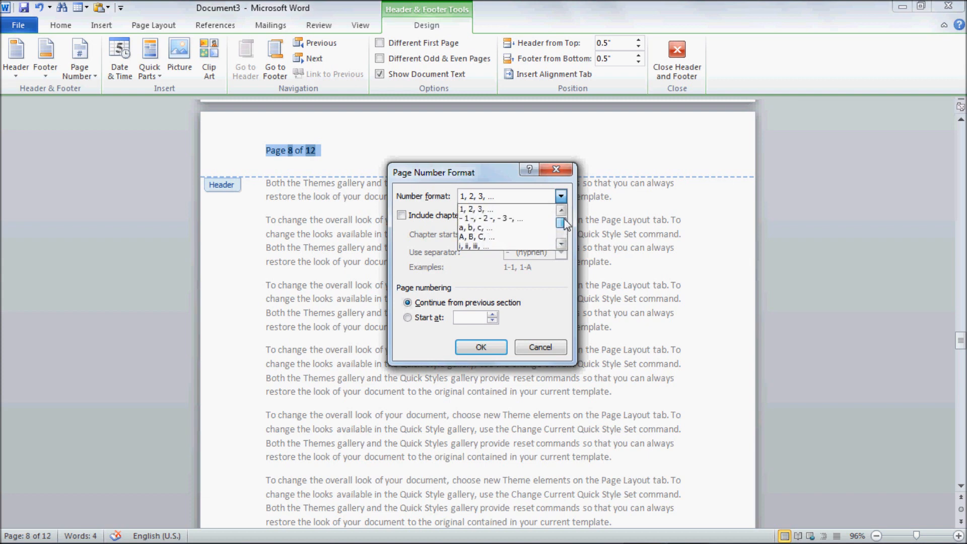
click(494, 209)
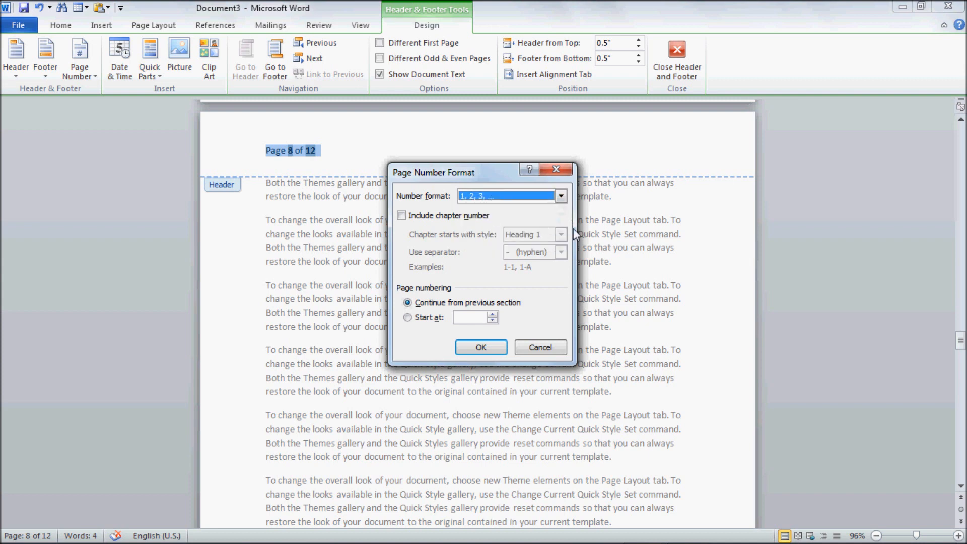
click(481, 347)
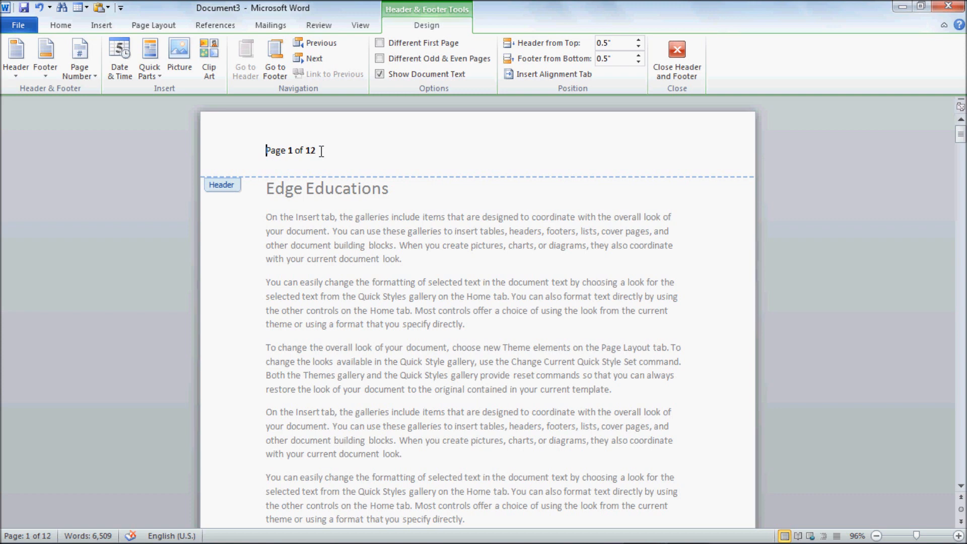
click(83, 78)
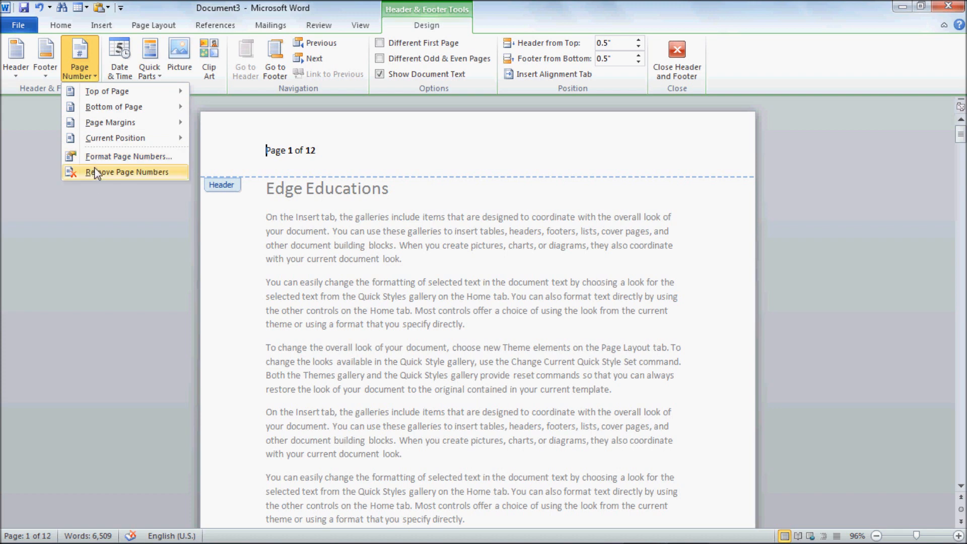
click(100, 26)
click(549, 75)
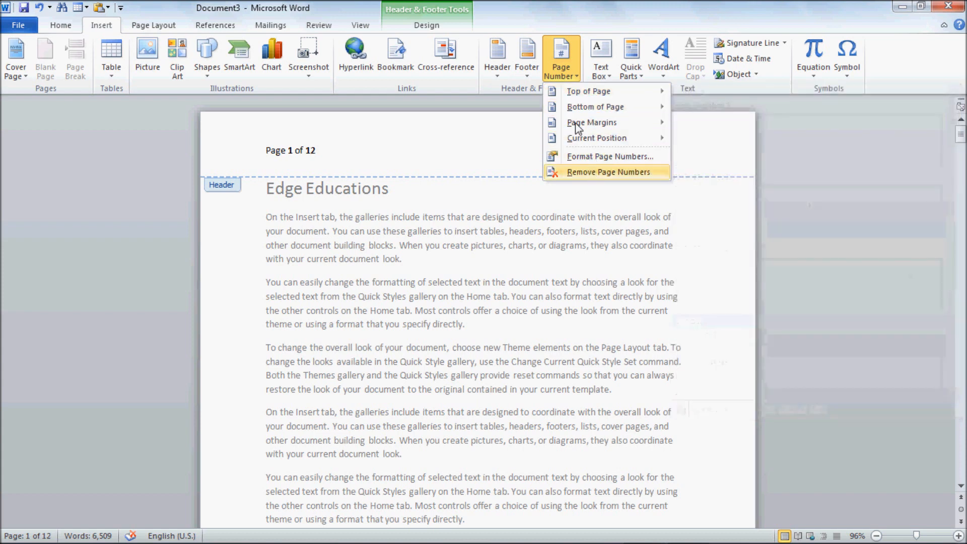
click(409, 25)
click(88, 76)
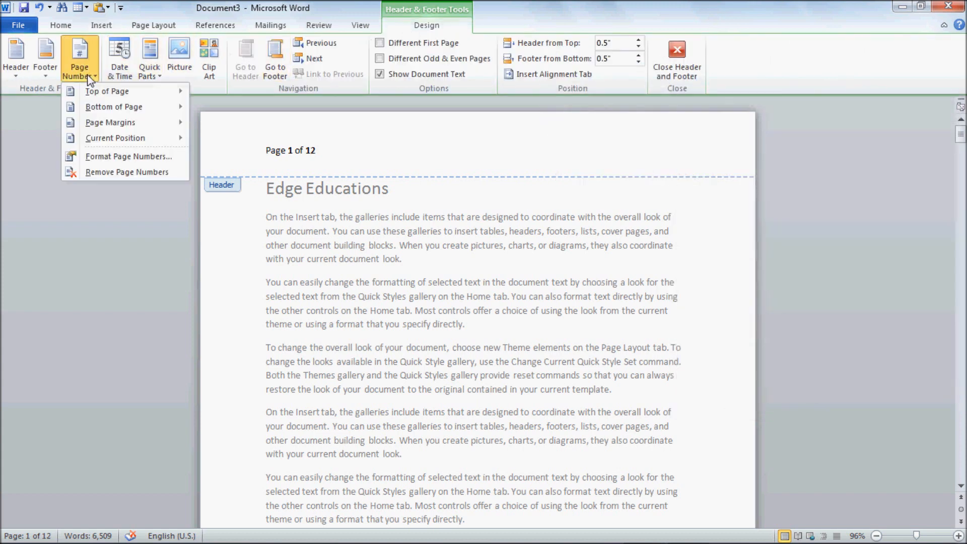
click(308, 148)
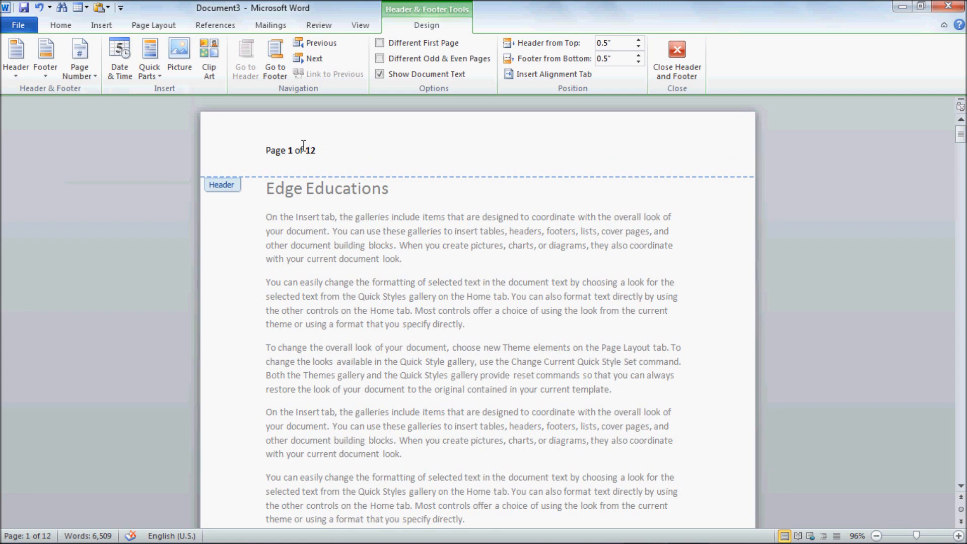
- Insert the date in the centre of the header, after the page number, in the 26 March 2020 format
click(325, 147)
key(Tab)
click(117, 71)
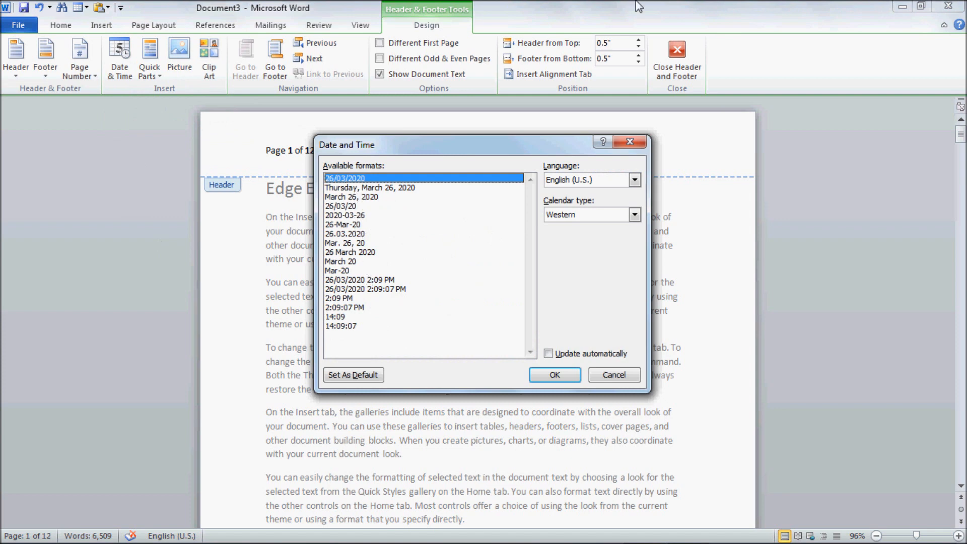
click(350, 252)
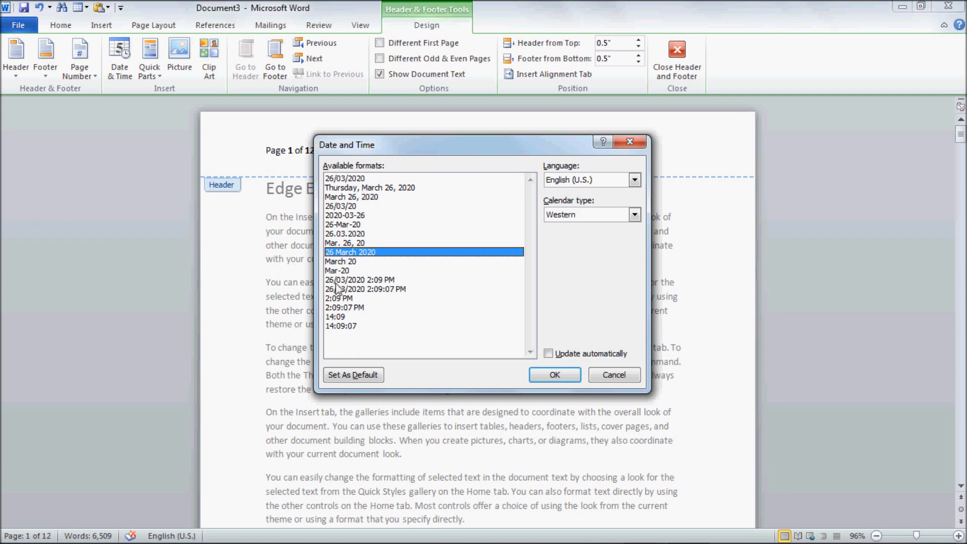
click(574, 378)
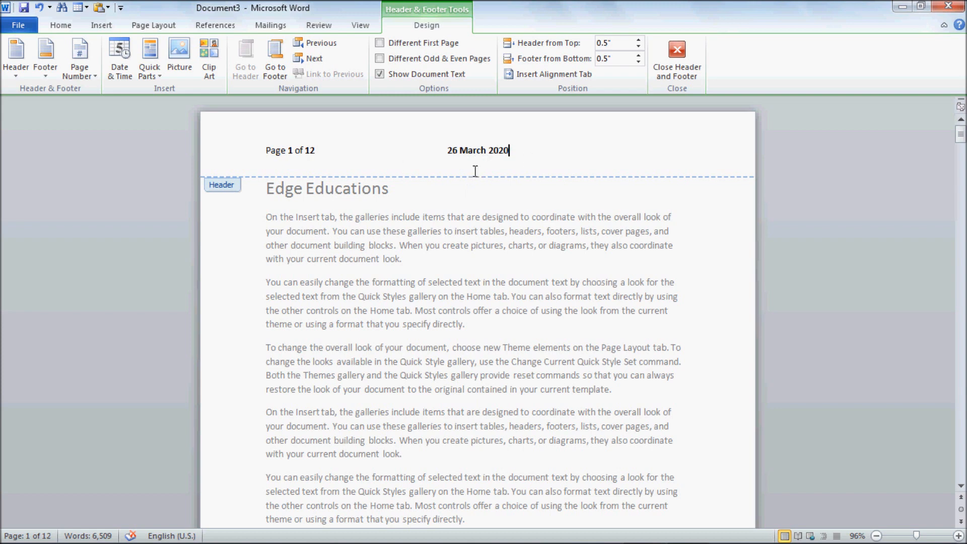
click(153, 80)
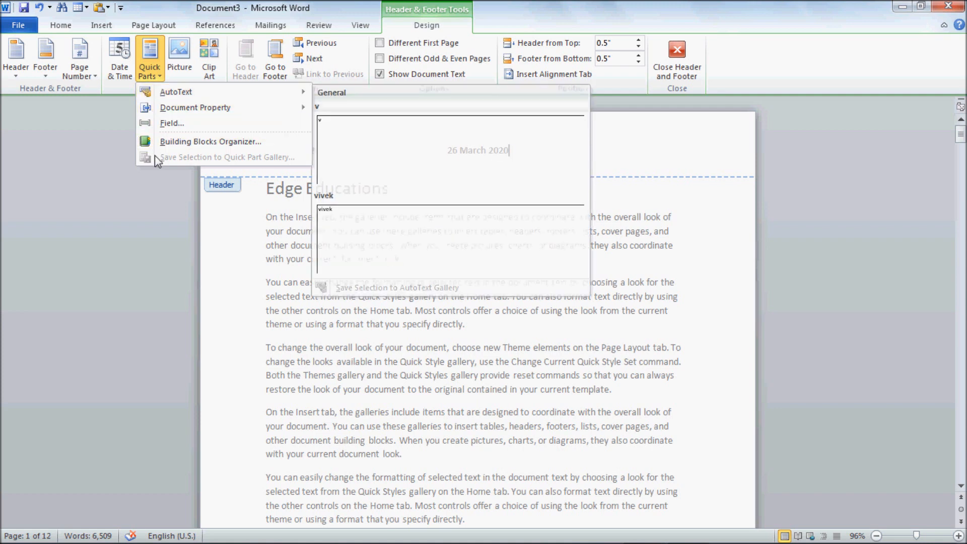
mouse_move(163, 98)
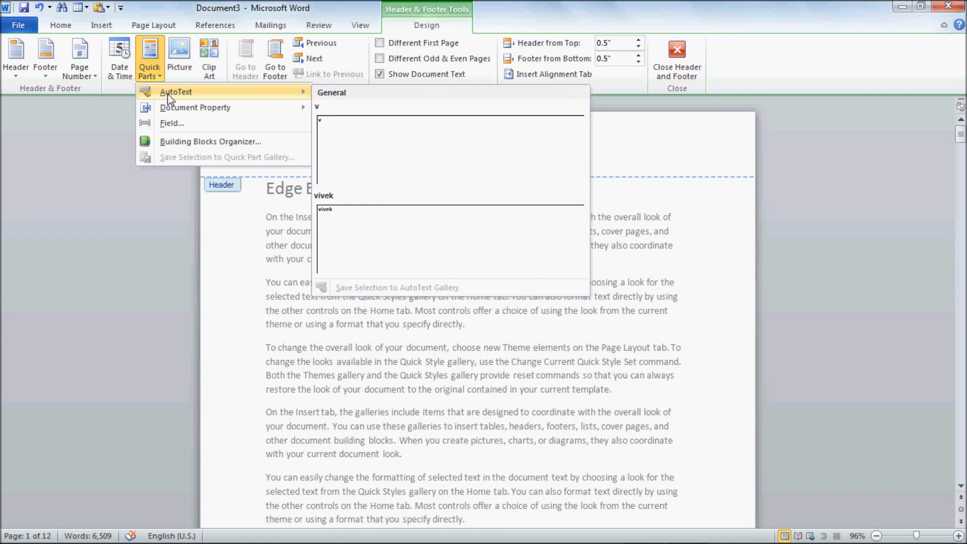
click(436, 226)
drag(520, 149, 507, 149)
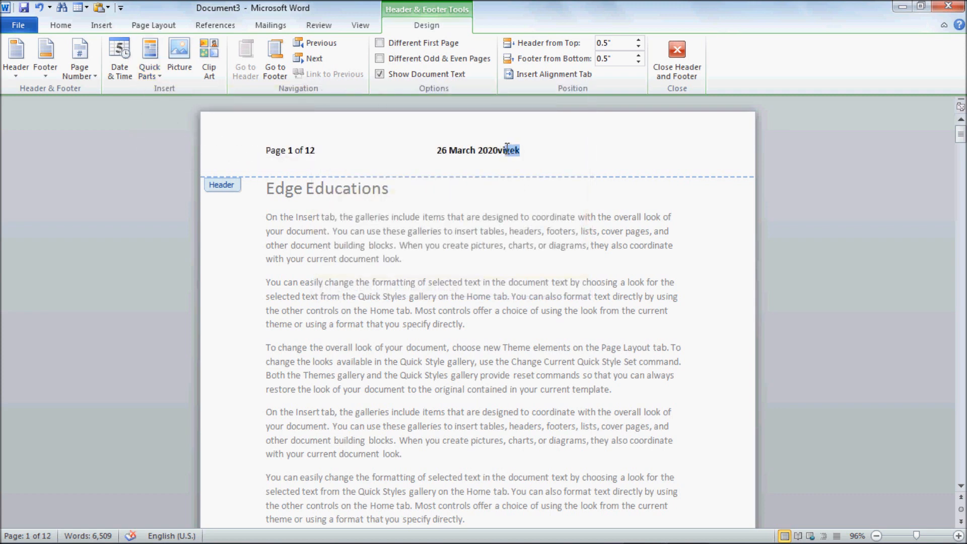
key(Delete)
- Insert the saved person's name from AutoText at the right end of the header line
click(160, 75)
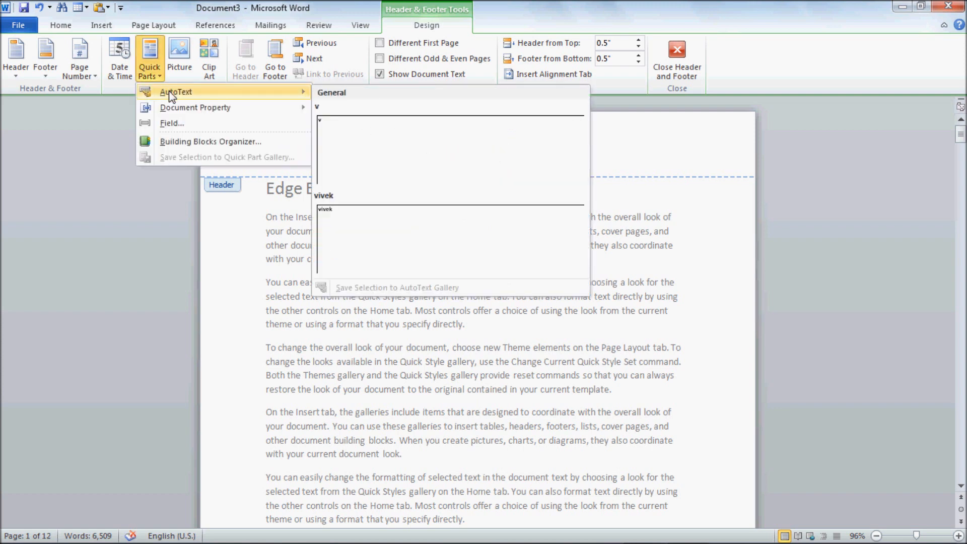
click(353, 234)
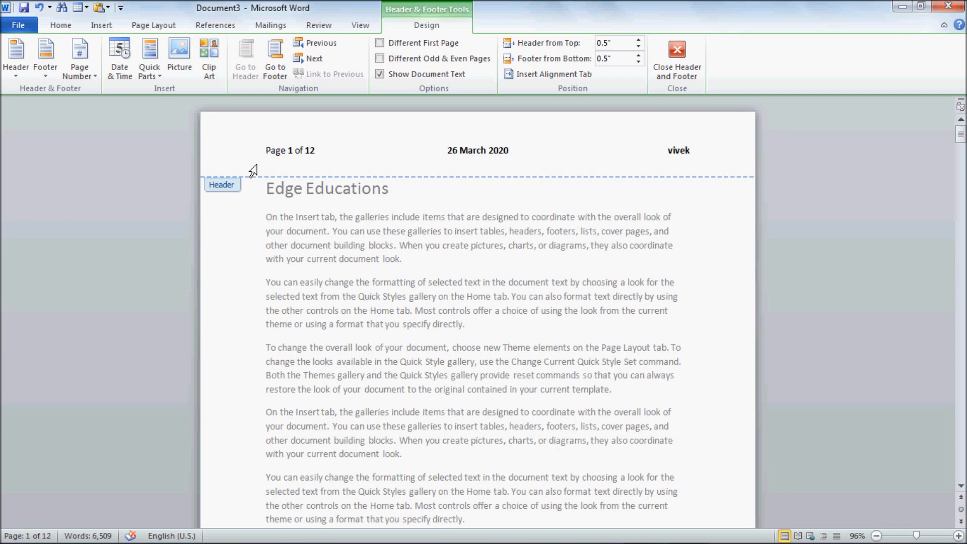
- Place the cursor in the first page's footer and start inserting a picture there
scroll(371, 366, down, 8)
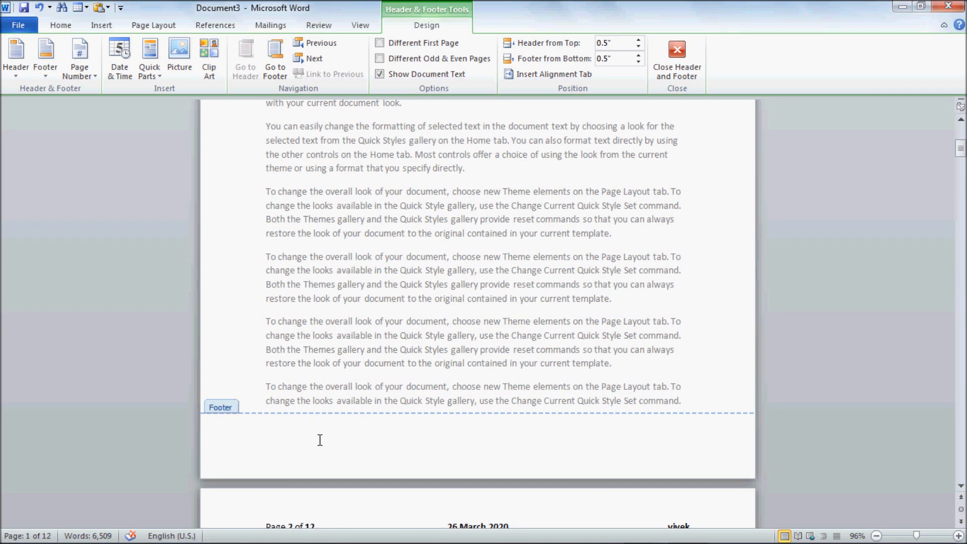
click(159, 76)
mouse_move(158, 93)
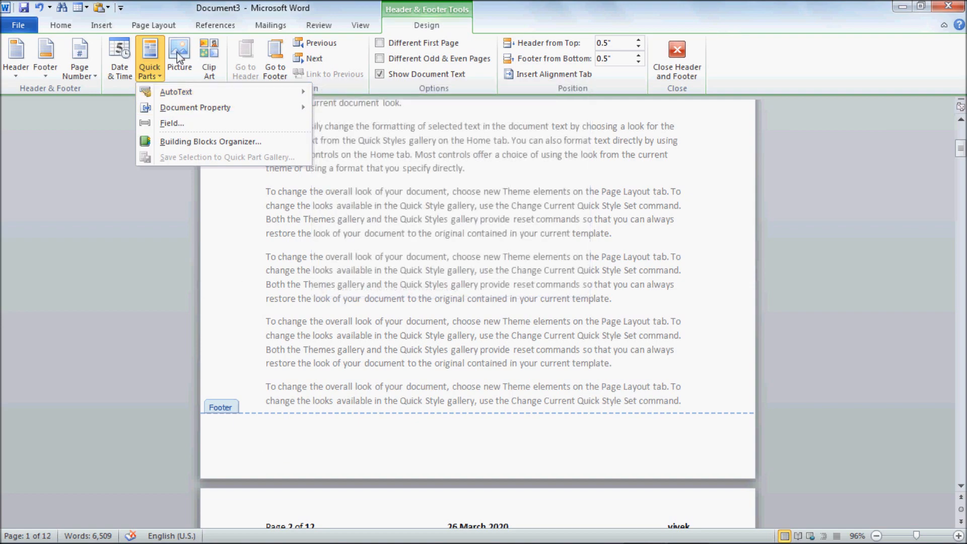
scroll(353, 451, up, 8)
scroll(352, 456, down, 6)
click(298, 407)
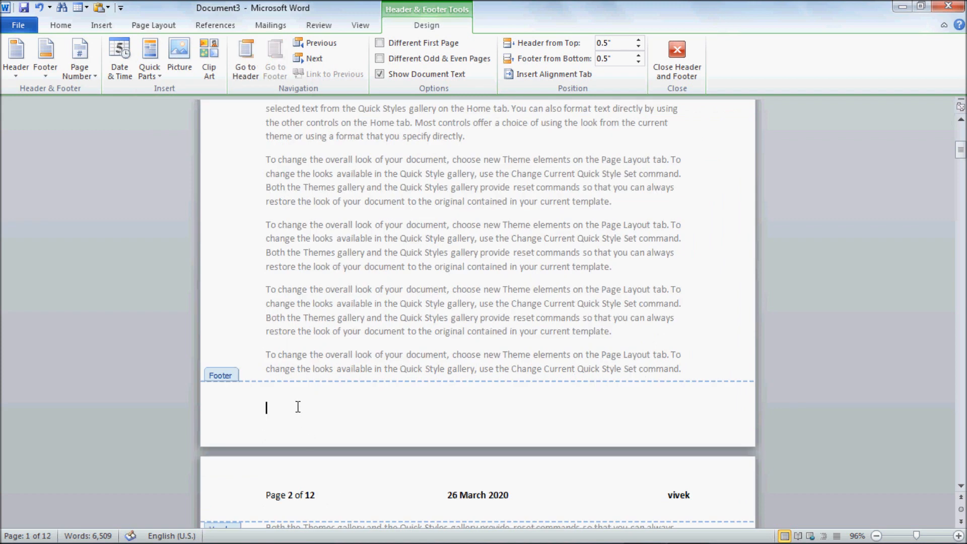
click(178, 51)
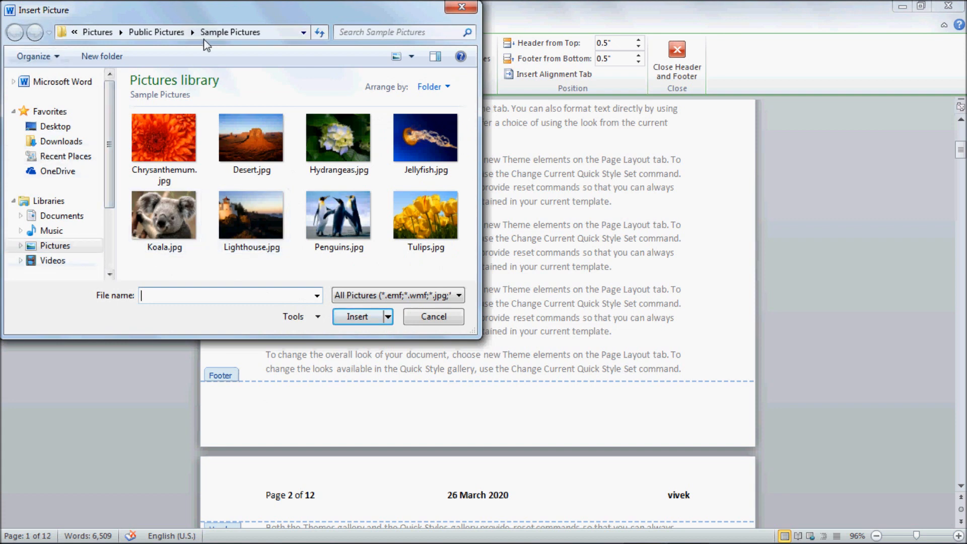
click(156, 32)
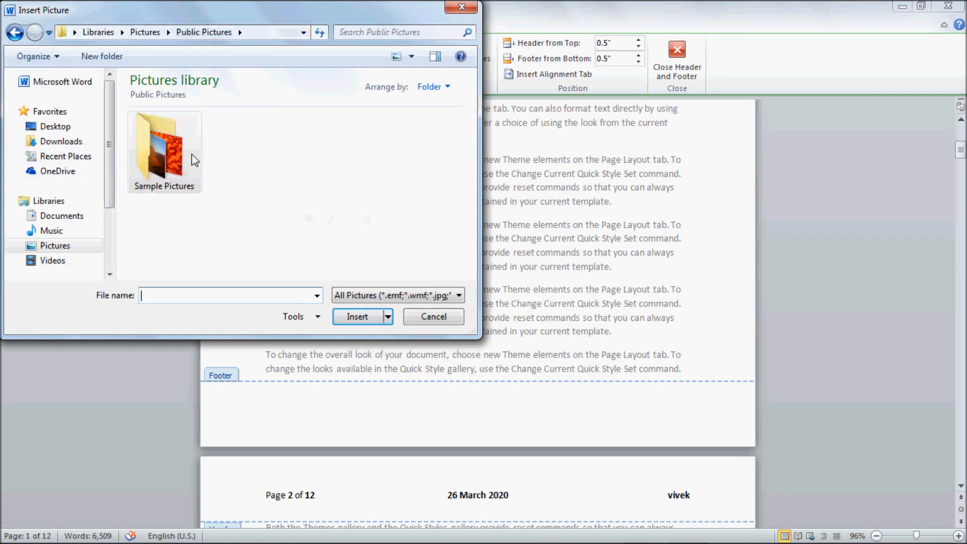
click(353, 299)
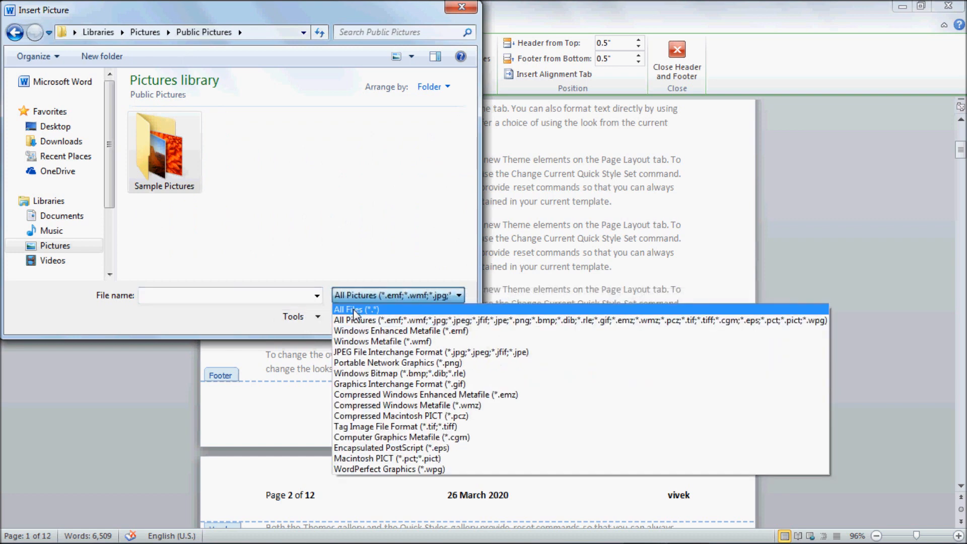
click(357, 310)
click(363, 295)
click(359, 320)
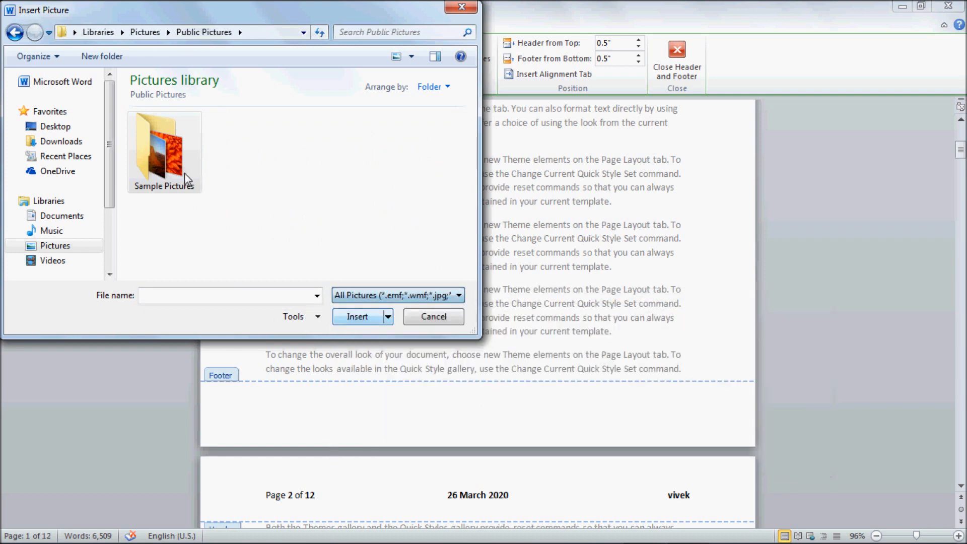
click(170, 176)
double_click(174, 182)
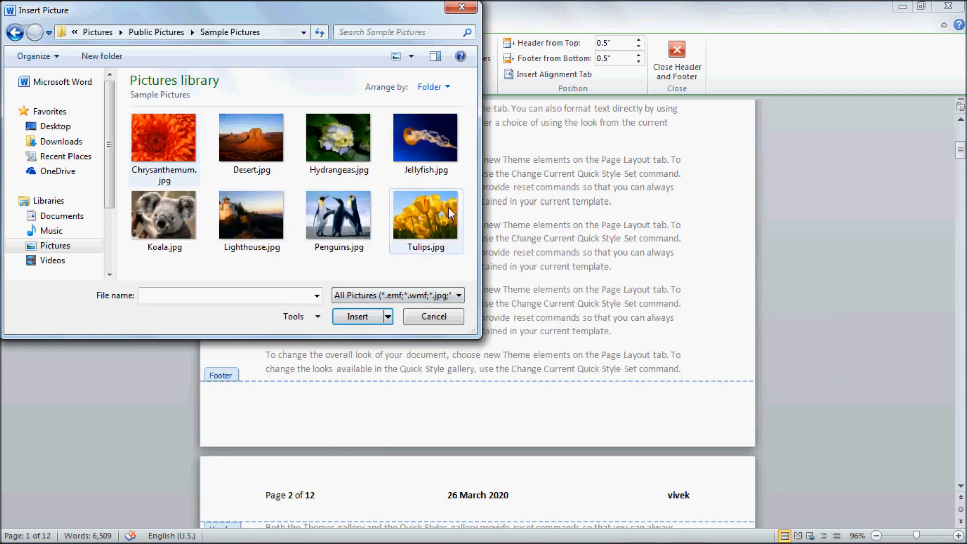
- Insert edge educations.jpg from the Pictures library into the footer and shrink it to 0.91" high by 1.24" wide
click(56, 245)
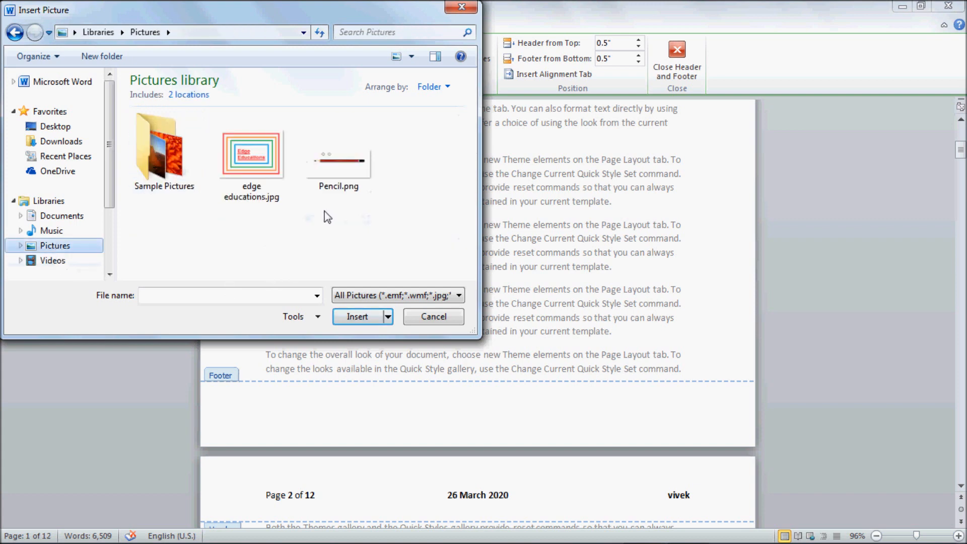
click(267, 194)
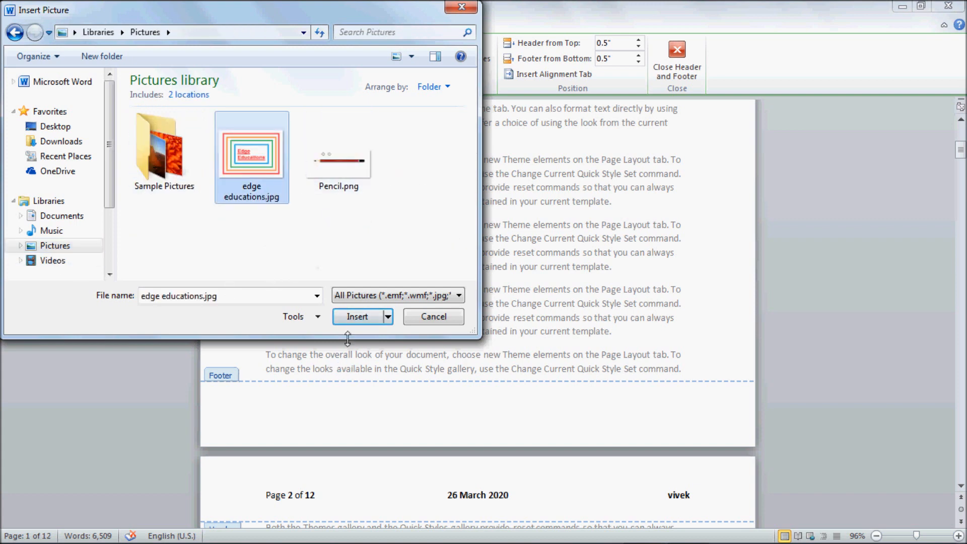
click(350, 317)
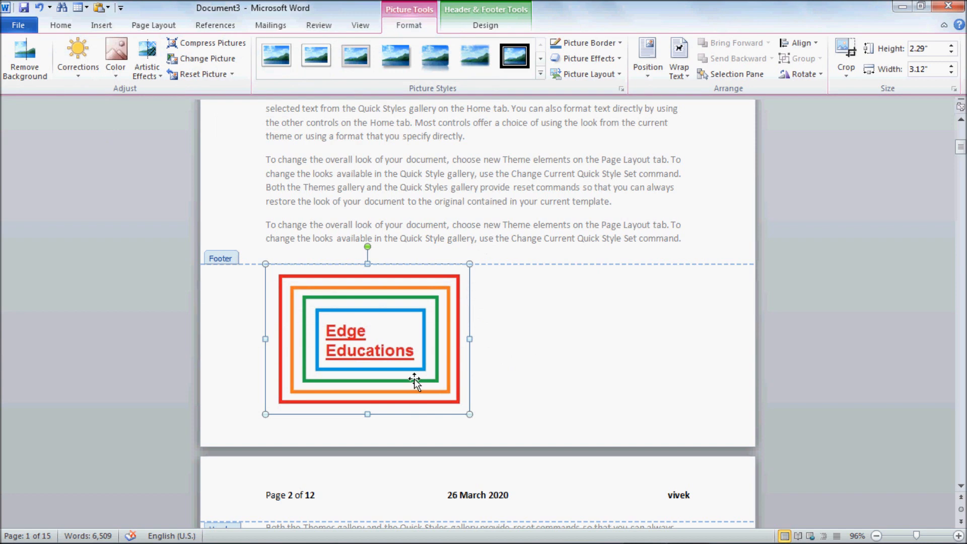
drag(443, 285, 346, 355)
drag(294, 416, 301, 411)
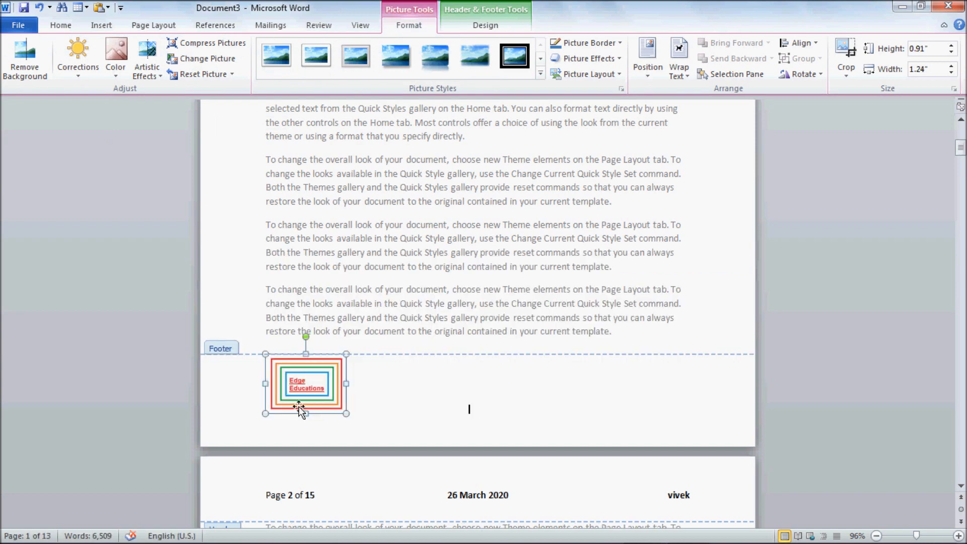
- Insert the kite clip art beside the logo in the footer and shrink it to about the logo's height
click(359, 412)
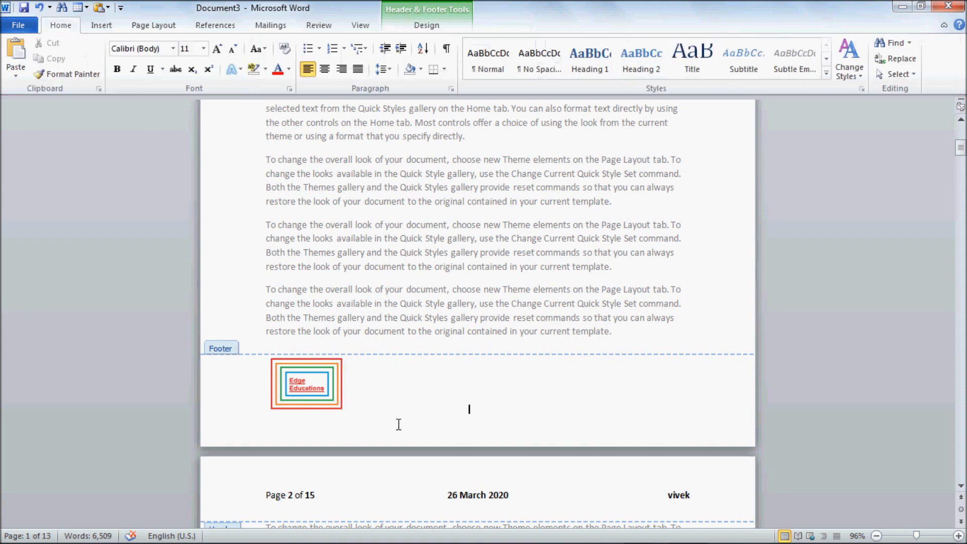
click(407, 23)
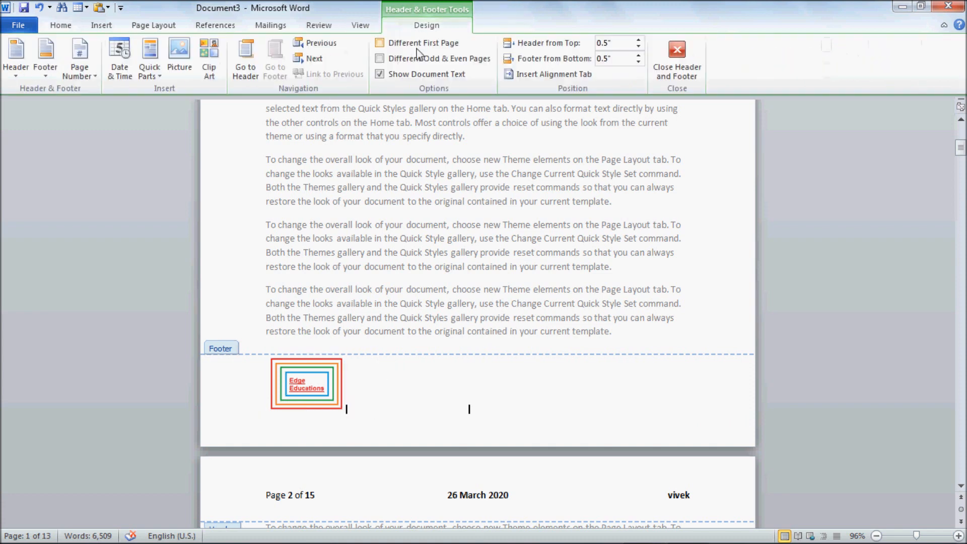
click(214, 79)
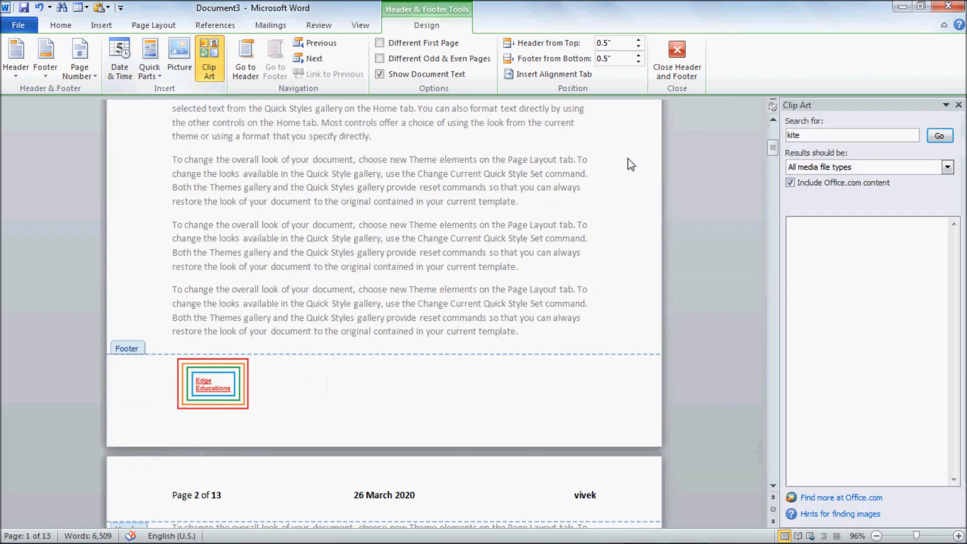
click(829, 135)
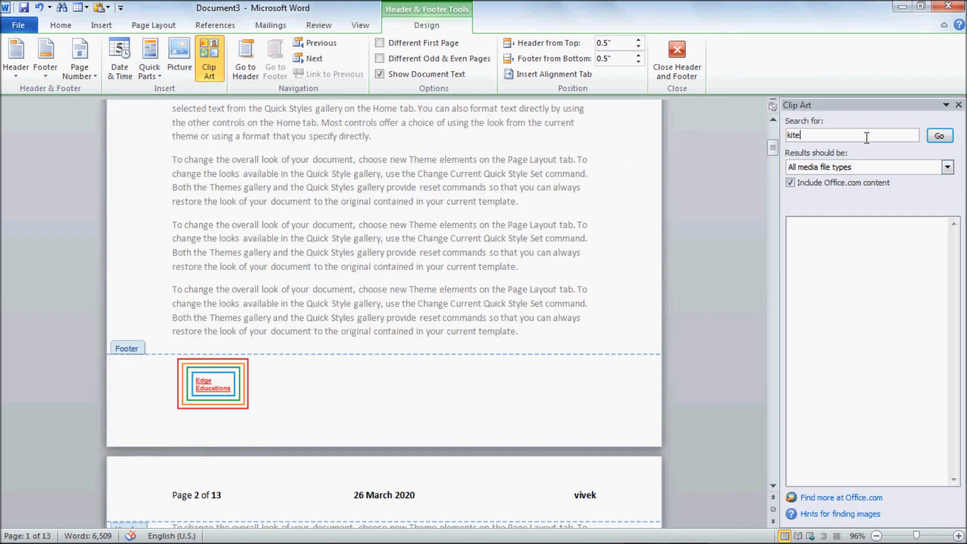
click(940, 137)
drag(826, 262, 542, 388)
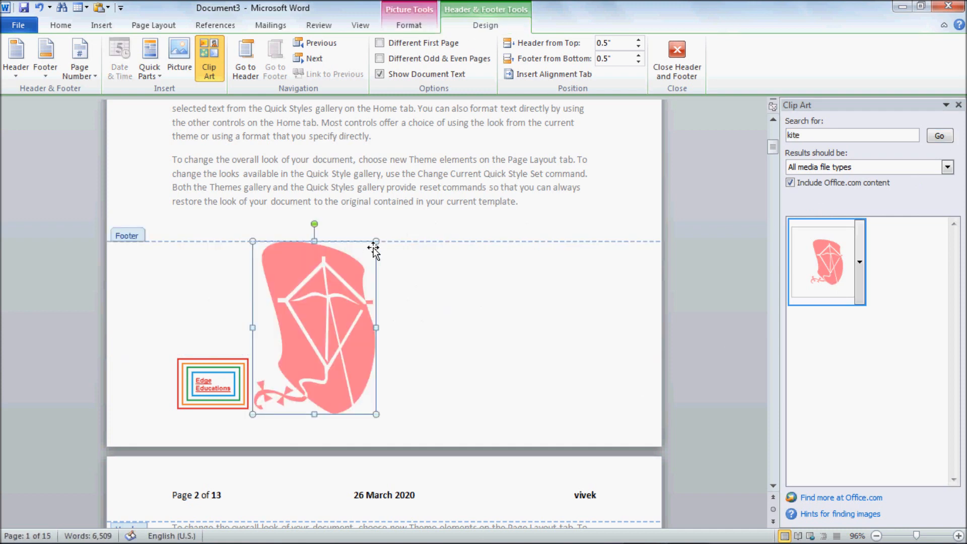
drag(367, 251, 588, 398)
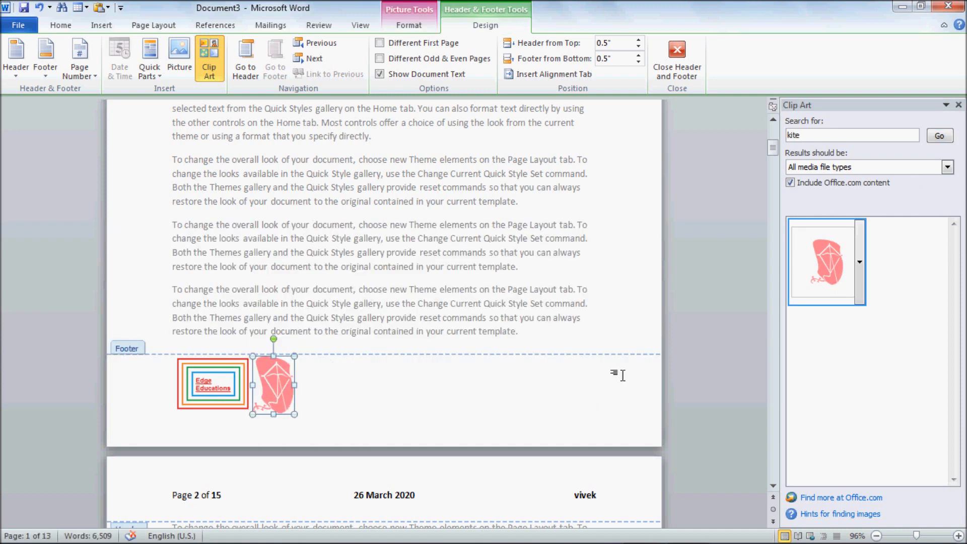
click(959, 105)
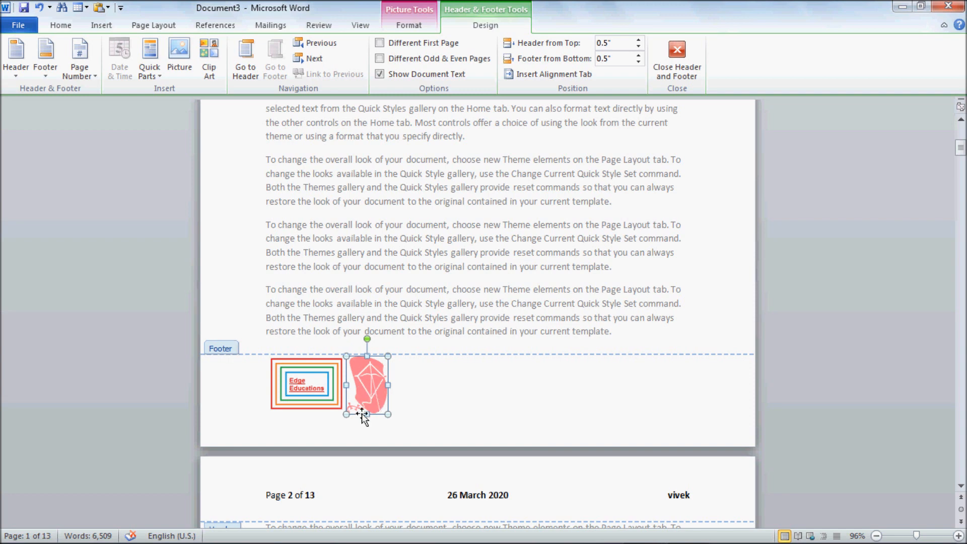
- Try the navigation commands that switch between the first page's header and footer and on to the next one
click(245, 74)
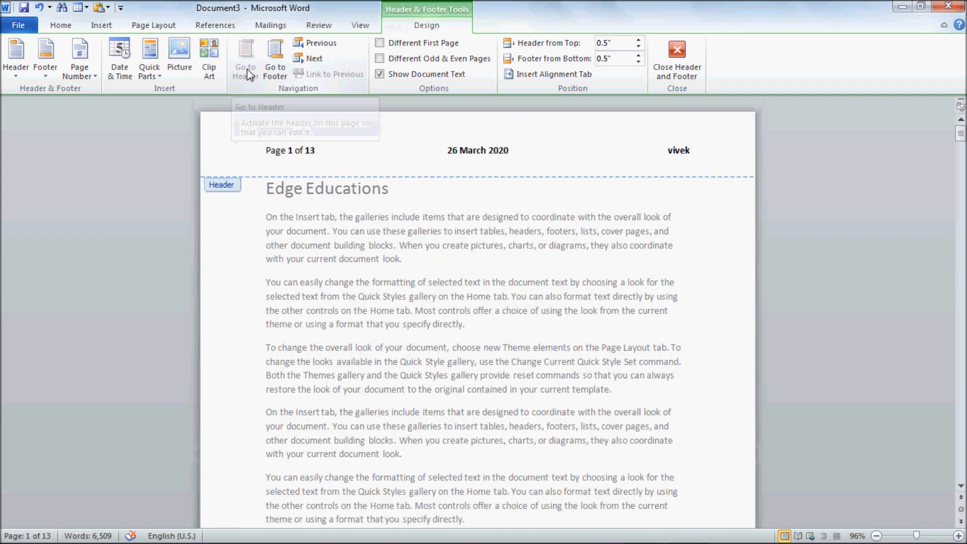
click(304, 149)
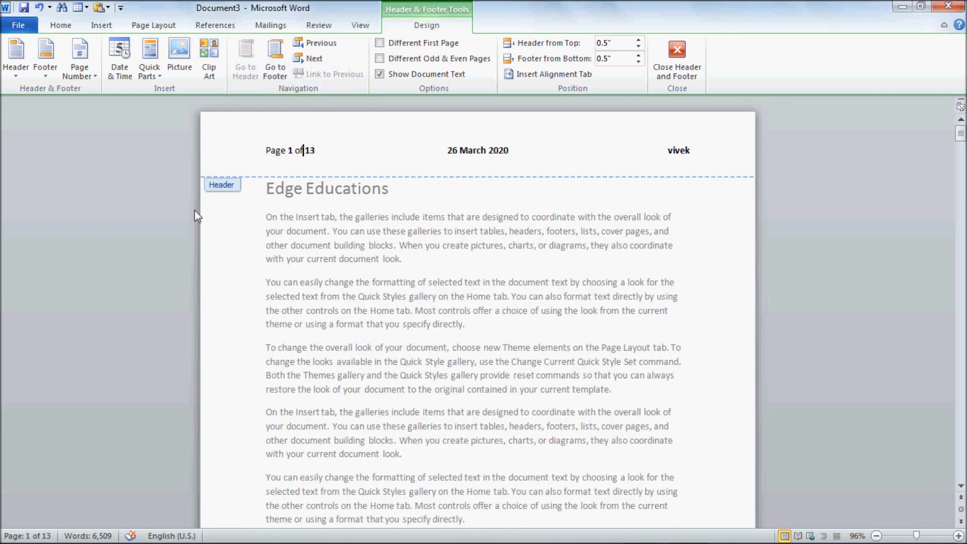
click(285, 71)
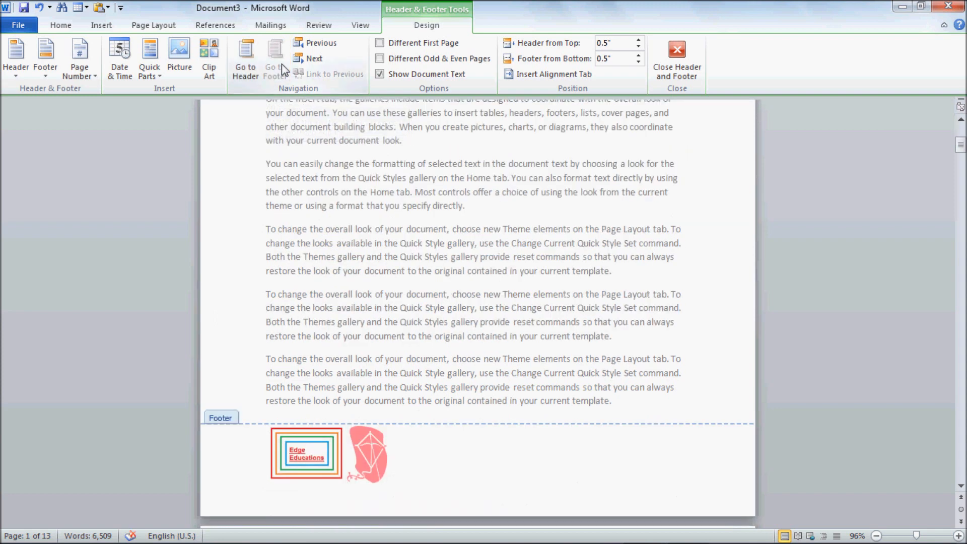
click(315, 59)
scroll(386, 252, up, 1)
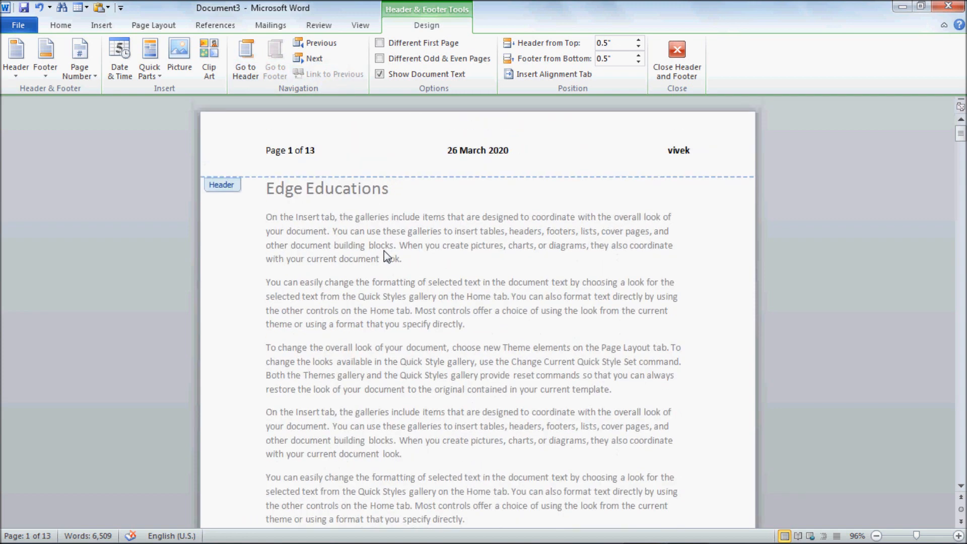
- Enable a different header and footer for the first page and check the headers and footers through page 4
click(386, 50)
scroll(388, 287, up, 4)
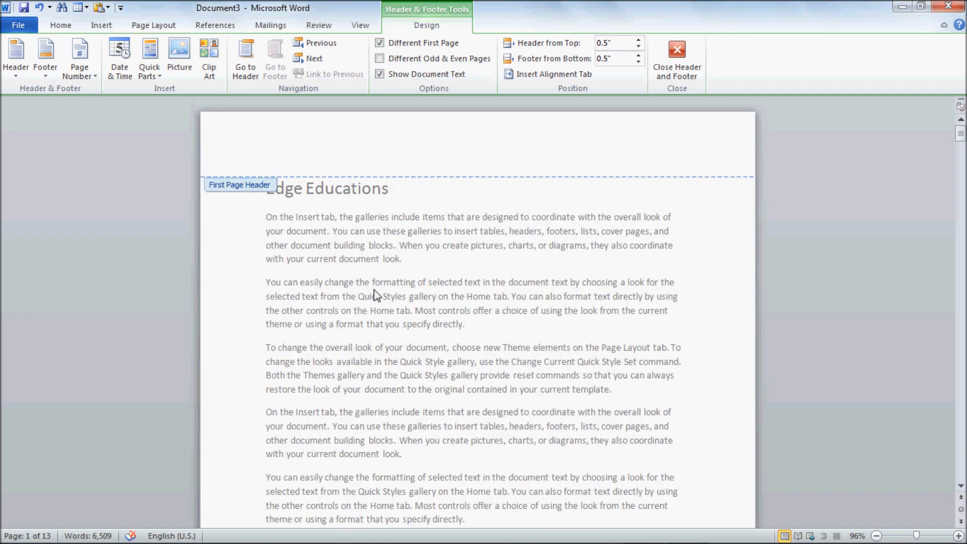
scroll(368, 382, down, 8)
click(371, 380)
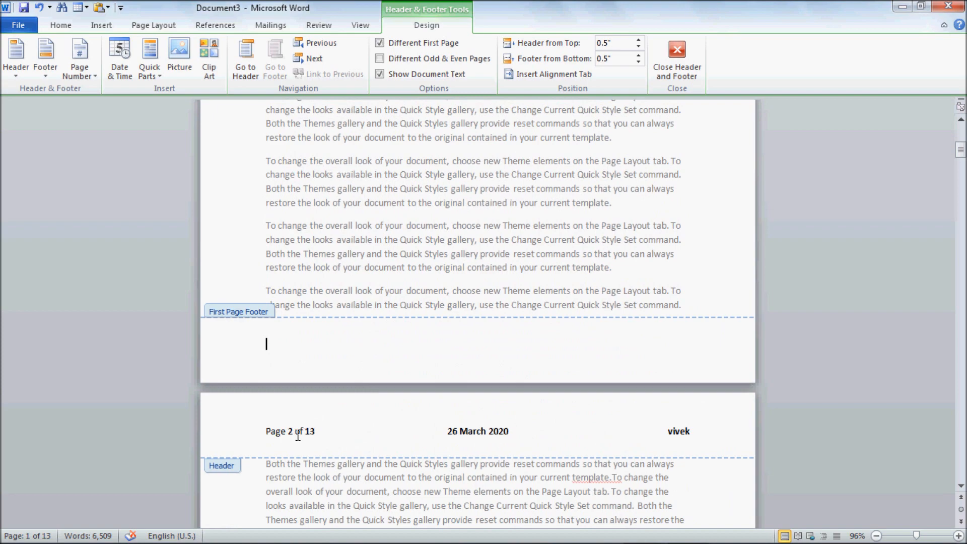
scroll(300, 434, down, 12)
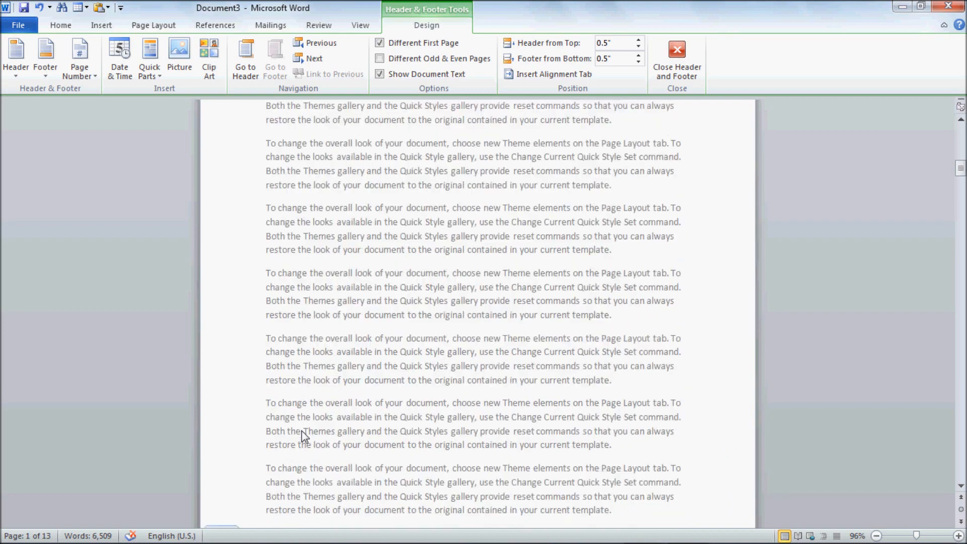
scroll(303, 438, down, 15)
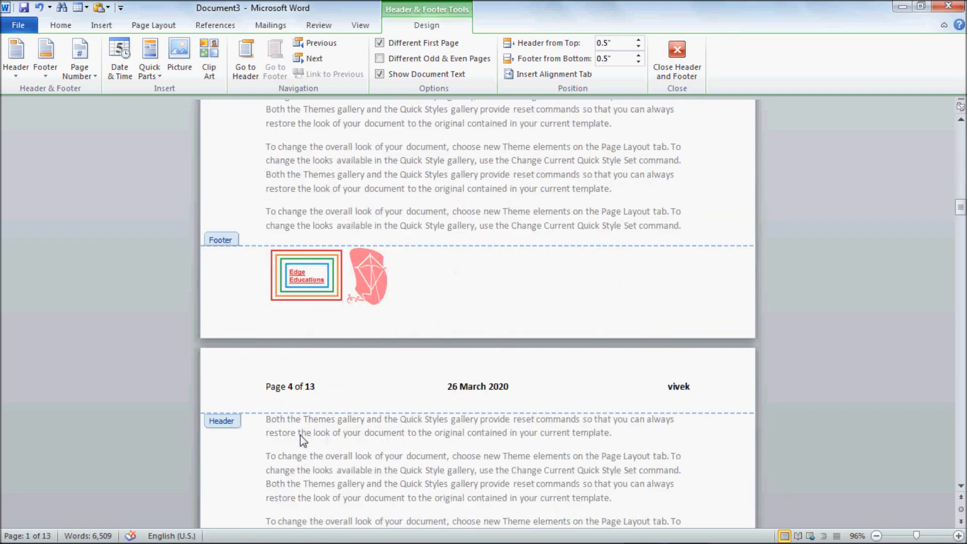
scroll(297, 430, up, 15)
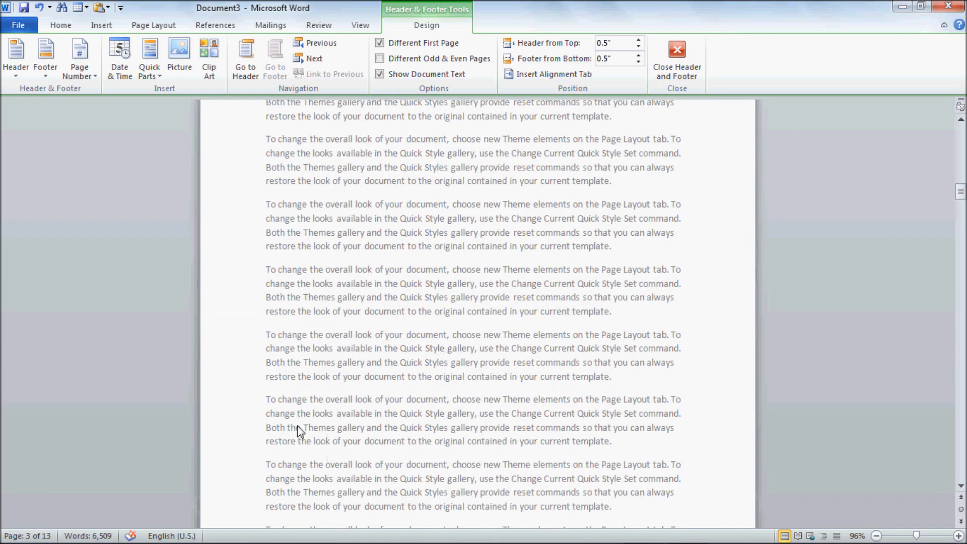
scroll(296, 423, up, 20)
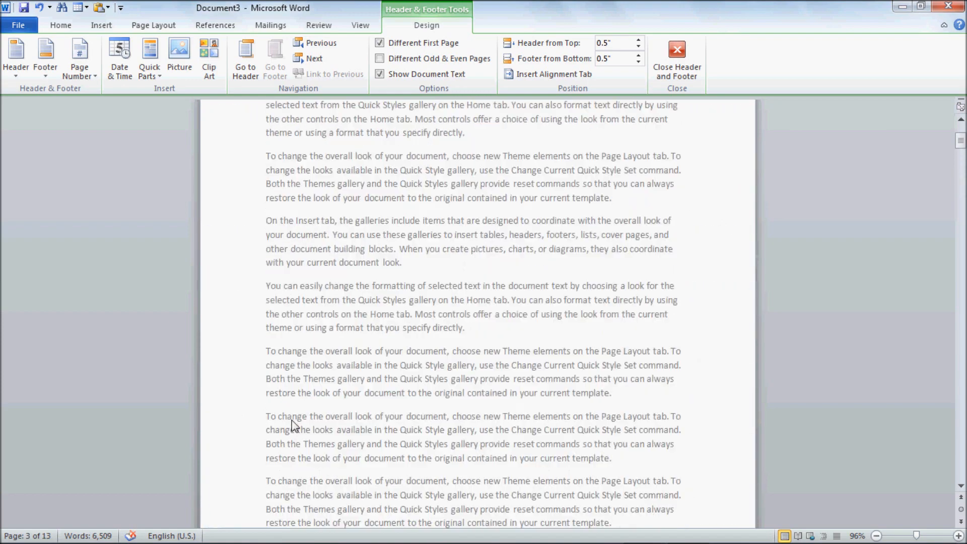
- Enter "Edge Education" centred in the first page's header and "Lucknow" centred in its footer
click(344, 150)
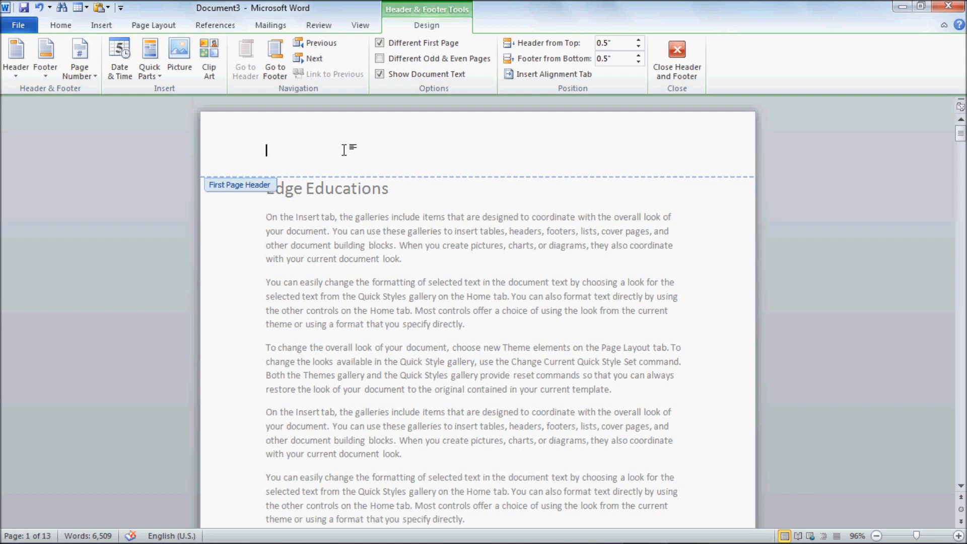
key(Tab)
text(Edge Educations)
scroll(391, 419, down, 8)
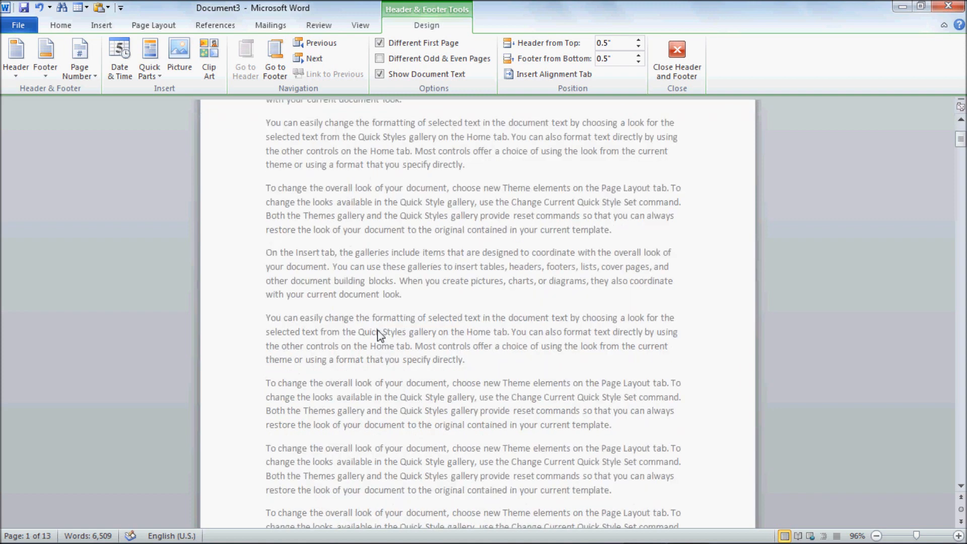
click(328, 471)
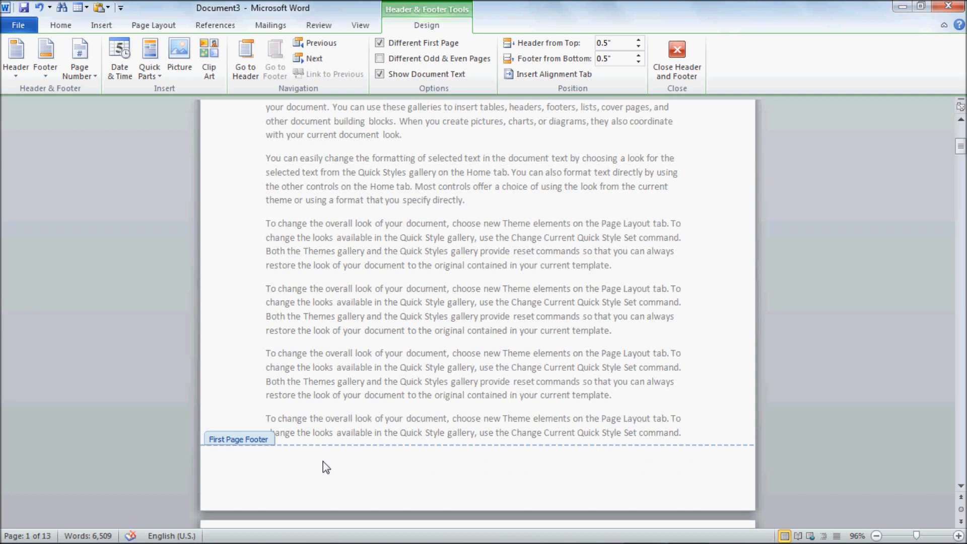
text(Lucknow)
- Compare the first page's header and footer with those of the following pages, and turn off the different first page option
scroll(483, 307, up, 10)
scroll(429, 379, down, 7)
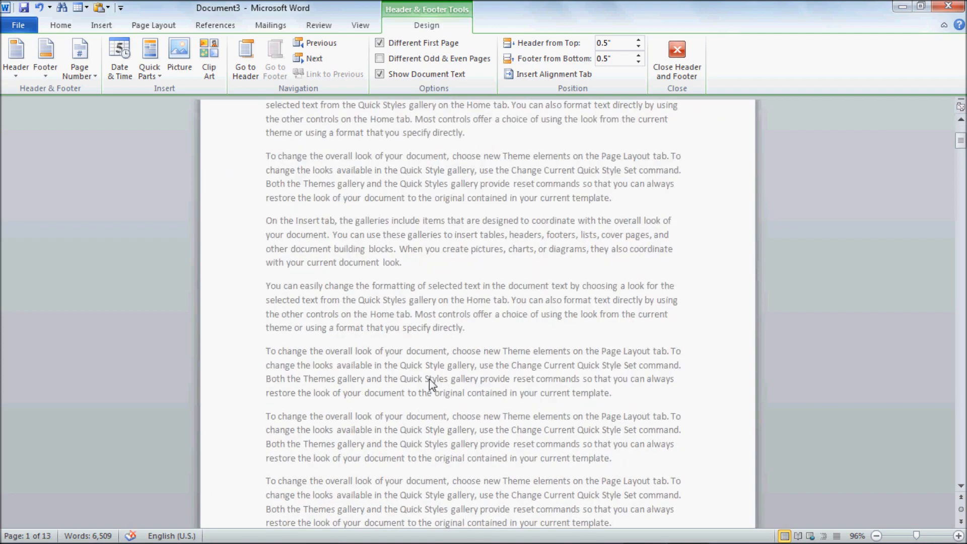
scroll(429, 379, down, 3)
scroll(346, 486, down, 3)
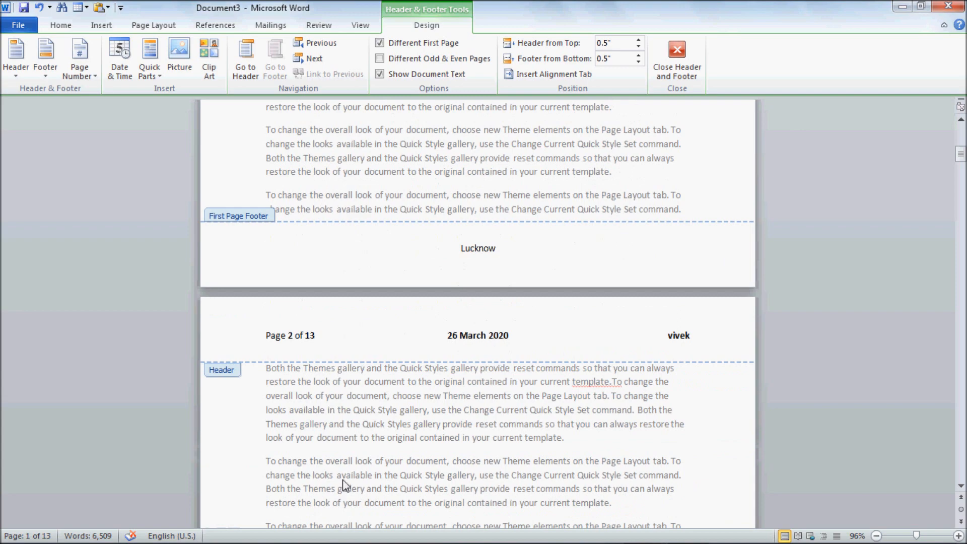
scroll(359, 324, down, 14)
scroll(310, 458, down, 20)
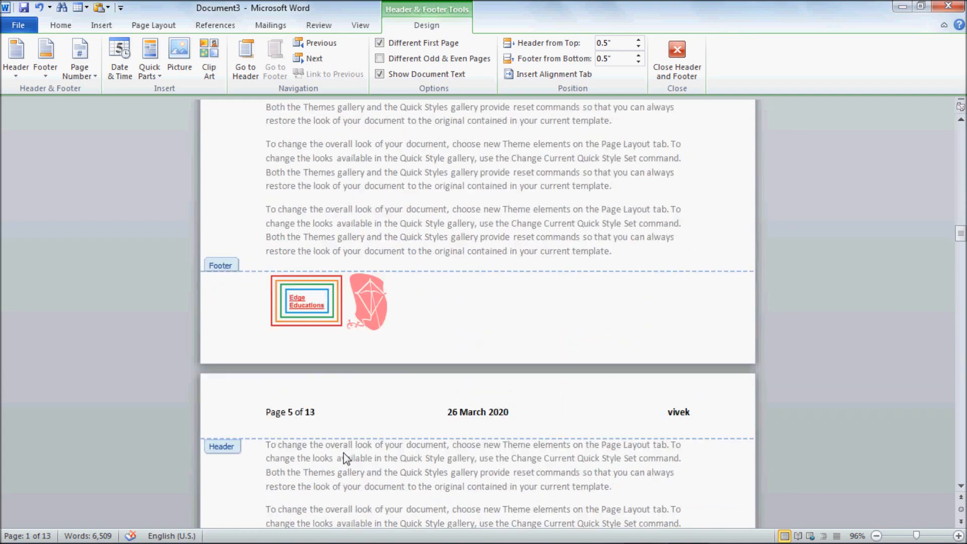
scroll(344, 452, up, 20)
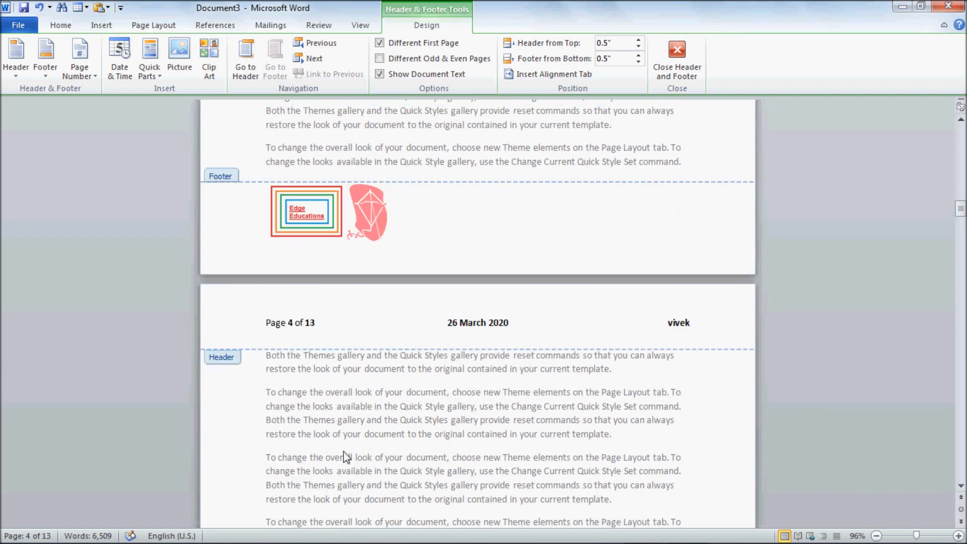
scroll(343, 453, up, 20)
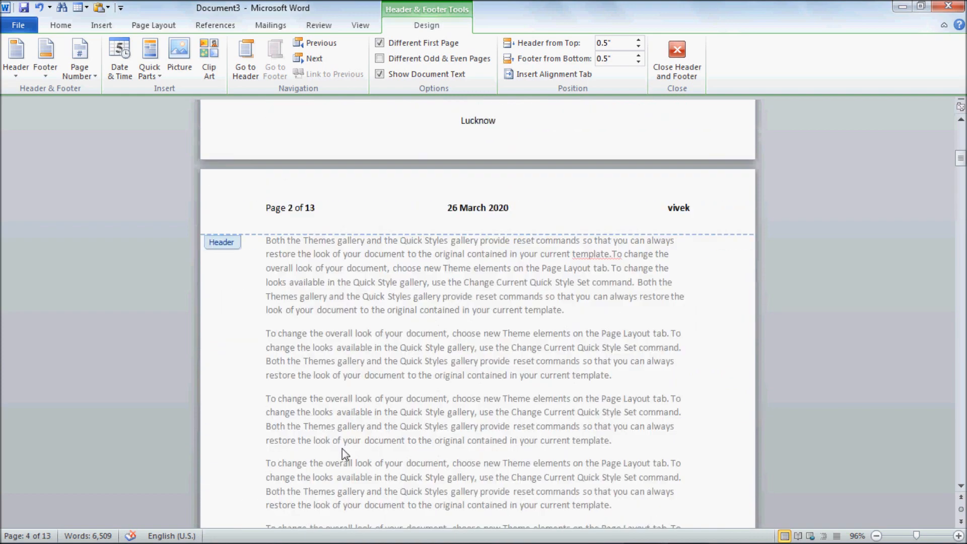
scroll(344, 447, up, 15)
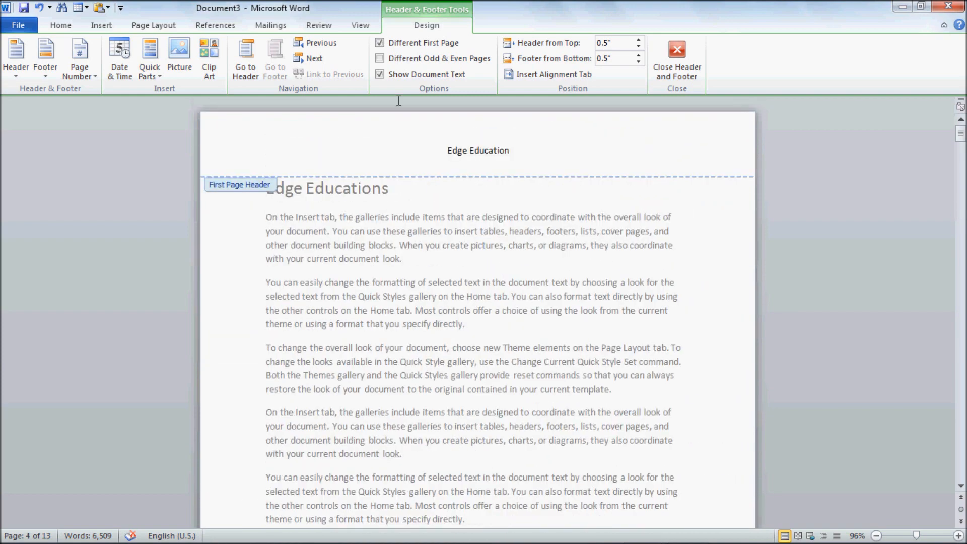
click(380, 44)
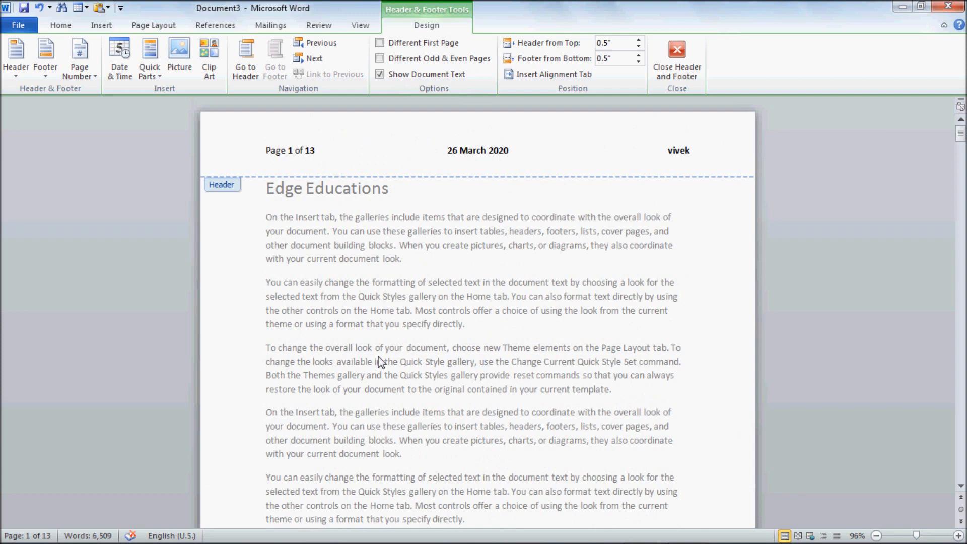
- Turn on the different first page and different odd and even pages options for the headers and footers
click(380, 43)
scroll(513, 413, up, 6)
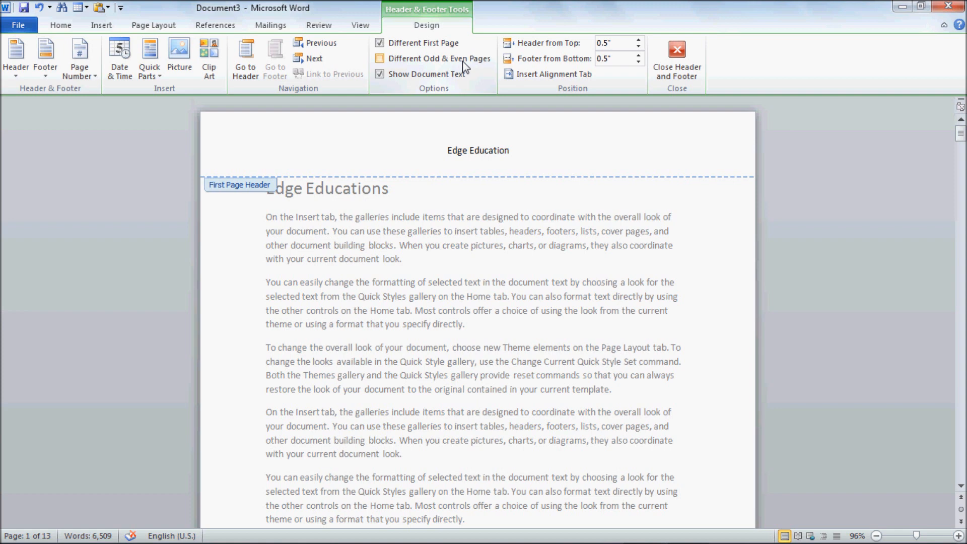
click(464, 61)
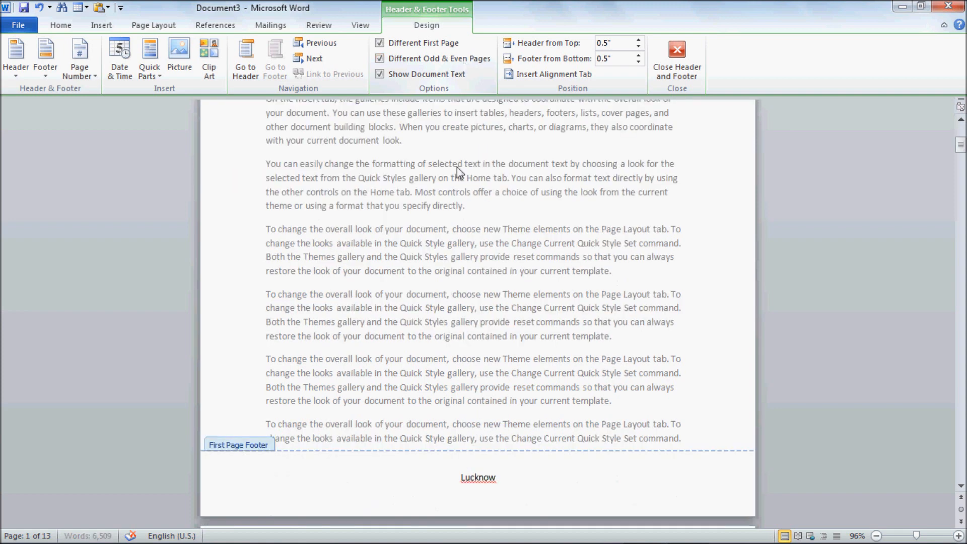
scroll(458, 210, up, 5)
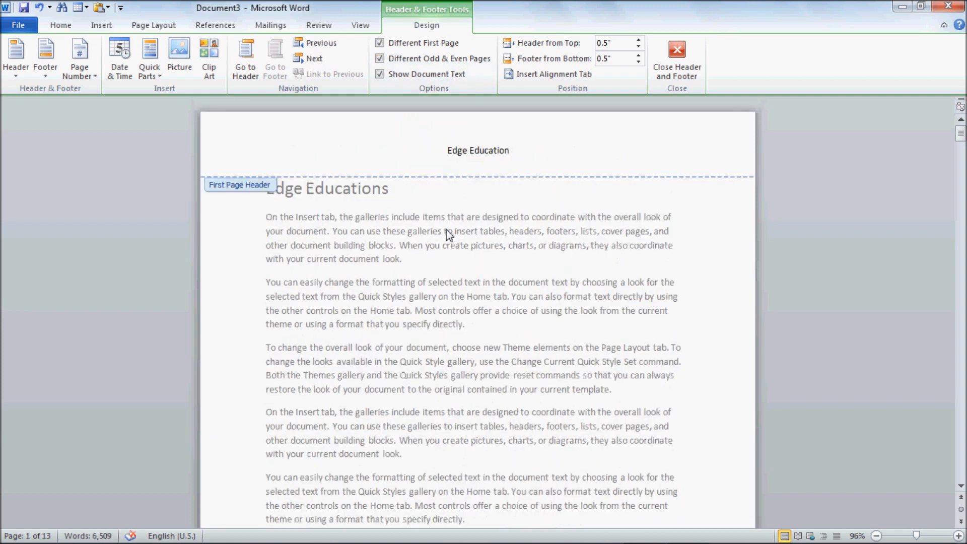
- Leave the header and list "Even Page" 2,4,6,8,10 and "Odd Page" 1,3,5,7,9 on the blank page near the document's end
double_click(393, 191)
scroll(379, 347, up, 1)
scroll(354, 398, down, 5)
click(292, 221)
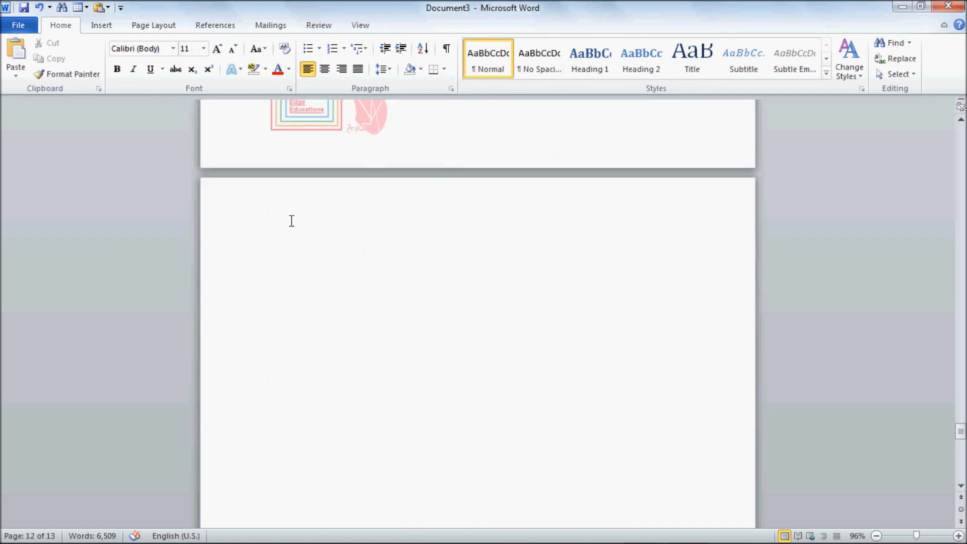
text(Even Page)
key(Tab)
text(2,4,6,8,10 )
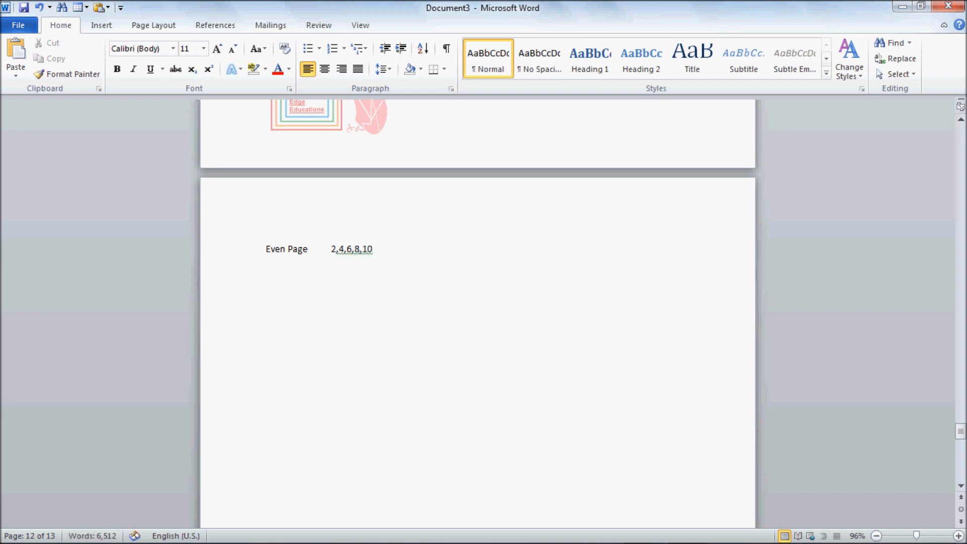
text(Odd Page)
key(Tab)
text(1,3)
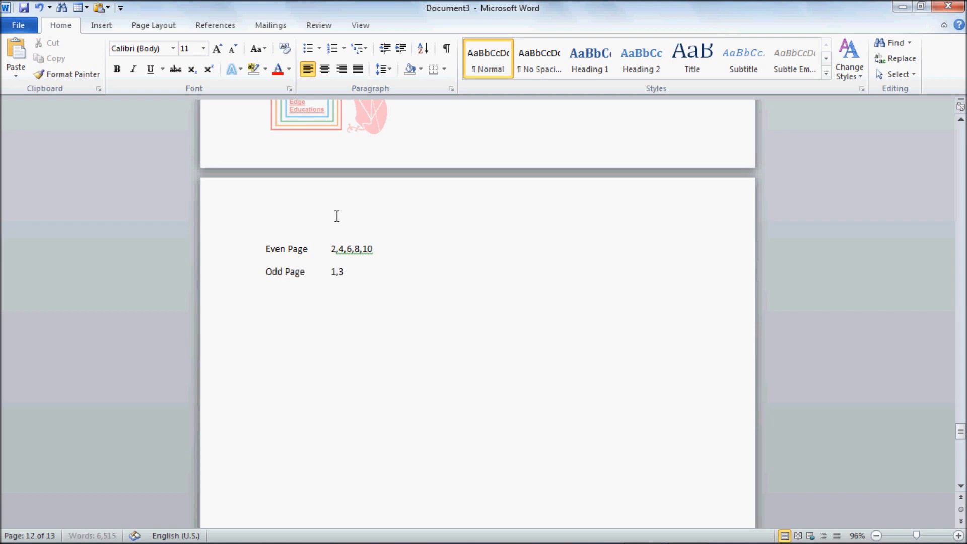
text(,5,7,9)
- Reopen the header on page 11 and turn off the different first page option
scroll(335, 218, up, 8)
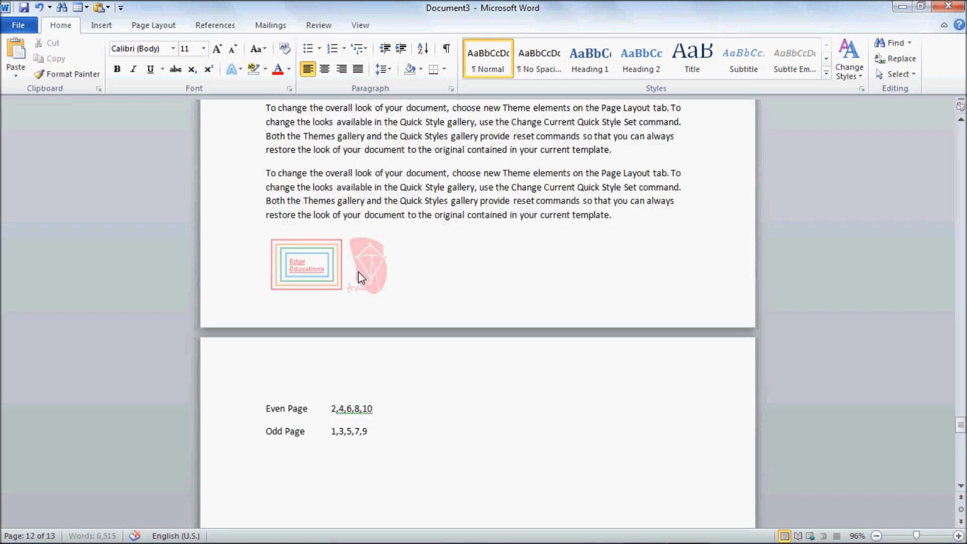
scroll(346, 263, up, 5)
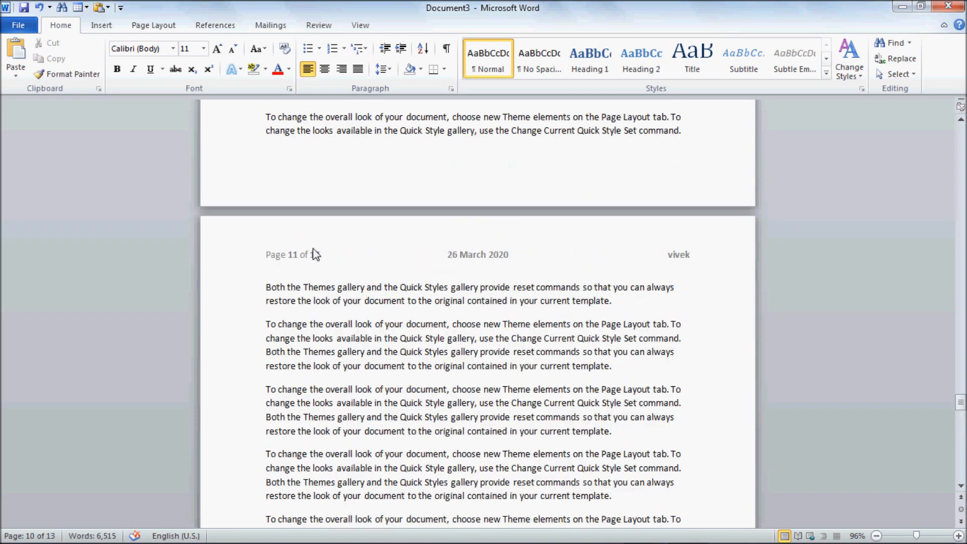
double_click(324, 246)
click(380, 43)
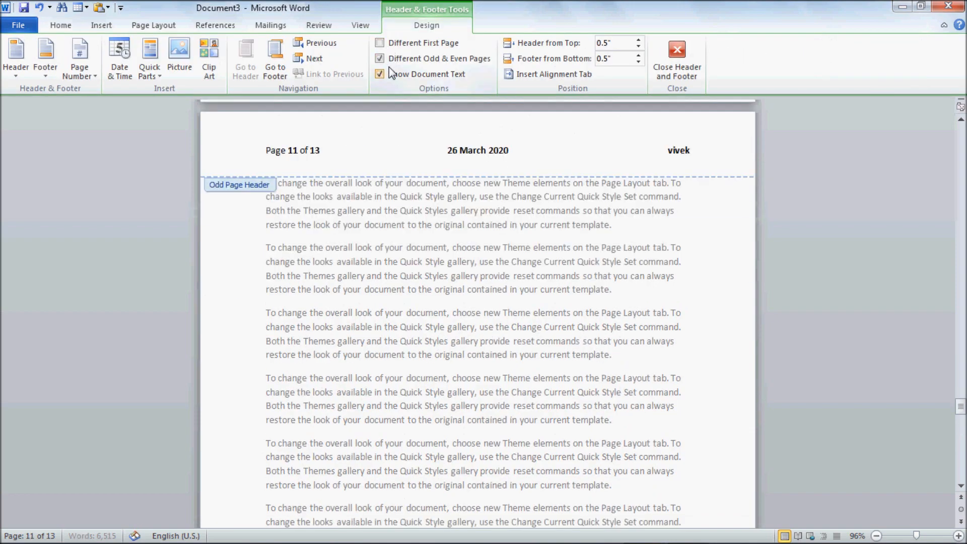
- Examine the odd and even page headers and footers from page 11 back to page 2
scroll(330, 290, up, 10)
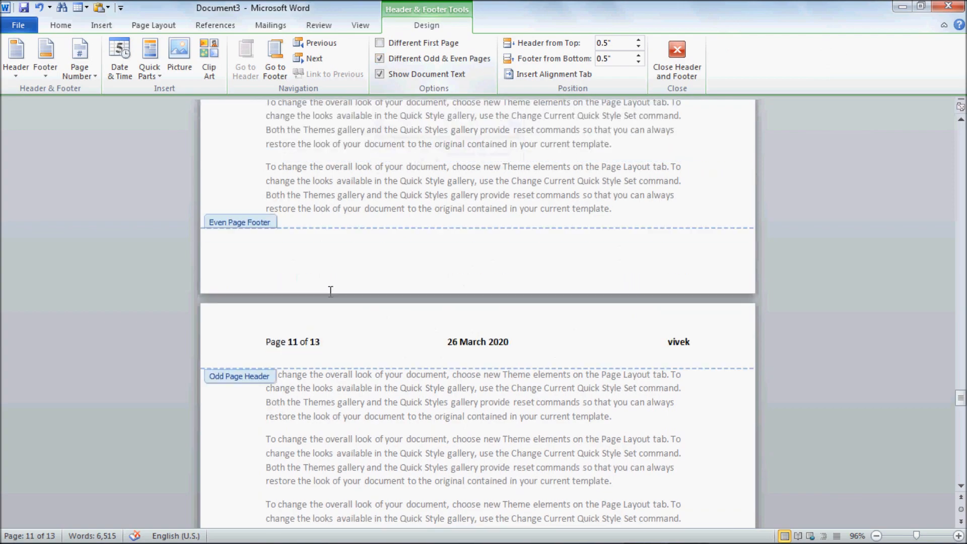
scroll(305, 340, up, 20)
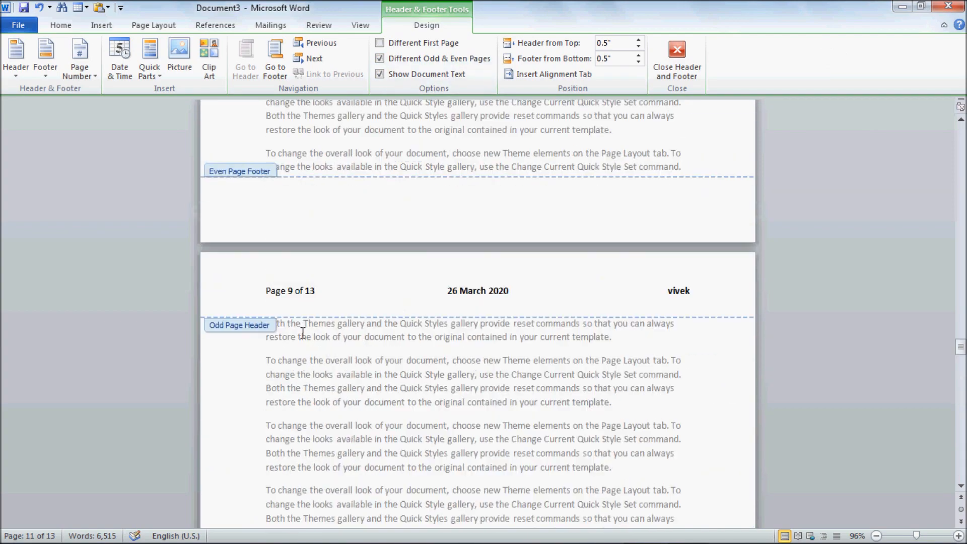
scroll(305, 339, up, 5)
scroll(303, 335, up, 15)
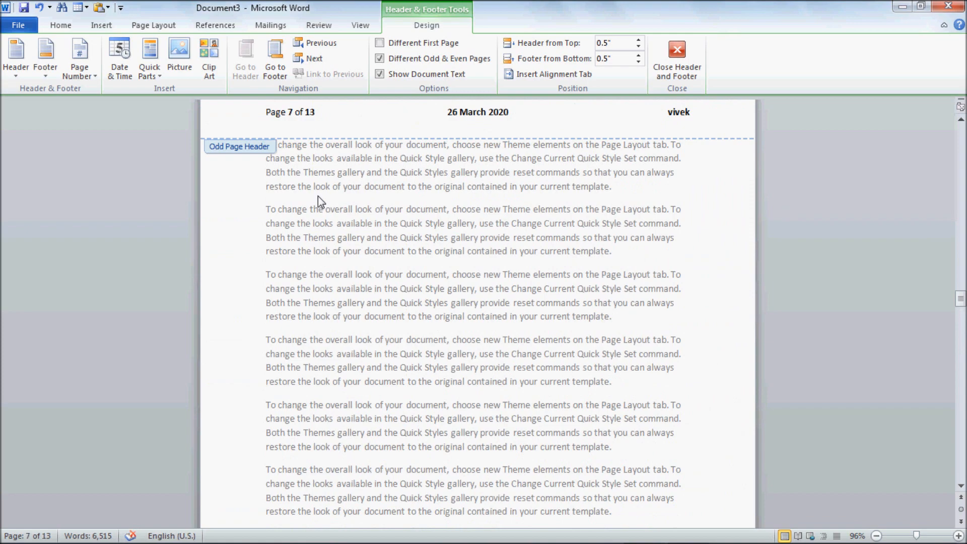
scroll(319, 196, up, 8)
scroll(312, 397, up, 8)
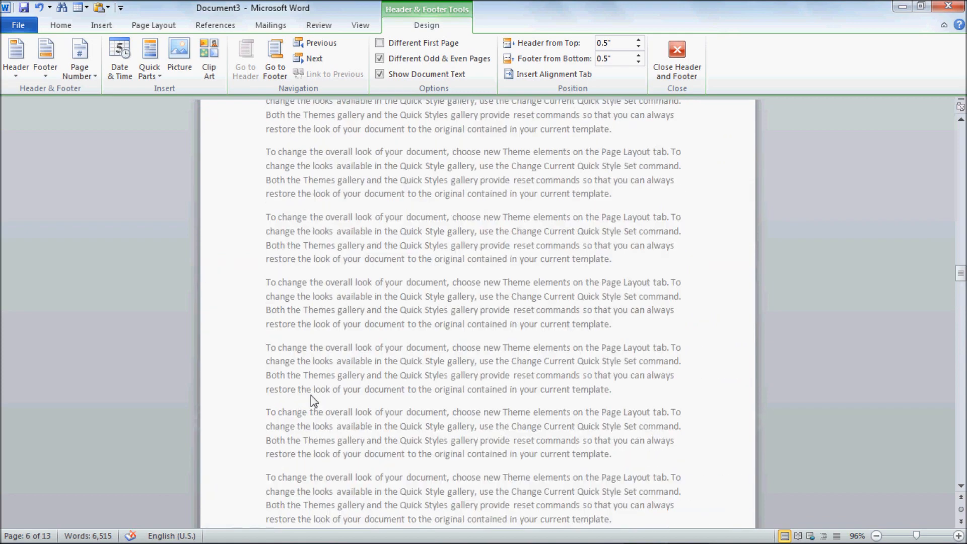
scroll(311, 320, up, 12)
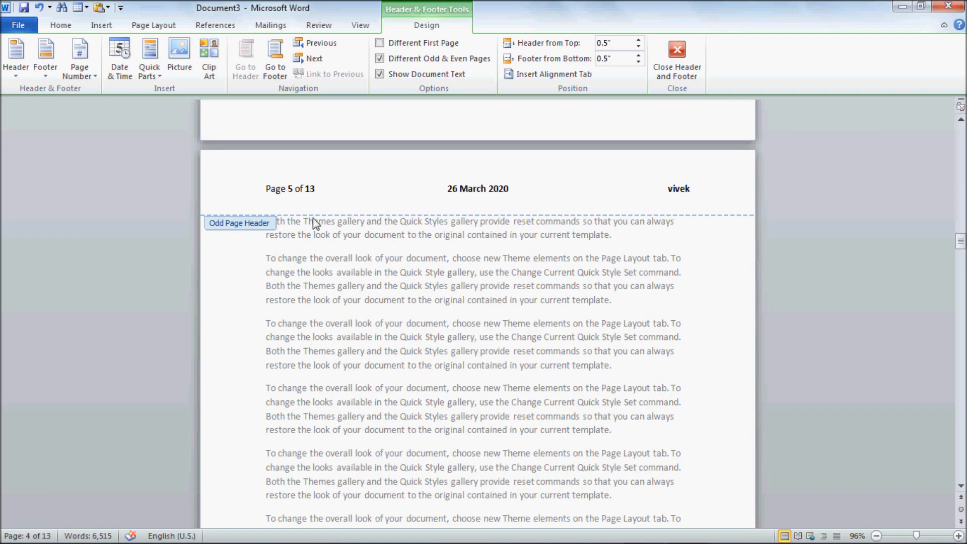
scroll(306, 302, down, 12)
scroll(313, 307, up, 4)
scroll(315, 307, down, 6)
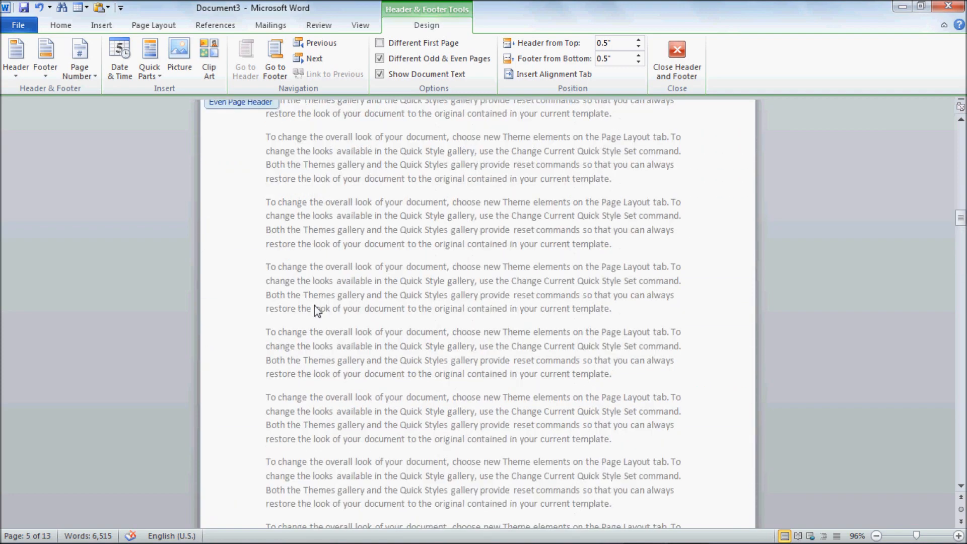
scroll(316, 305, up, 15)
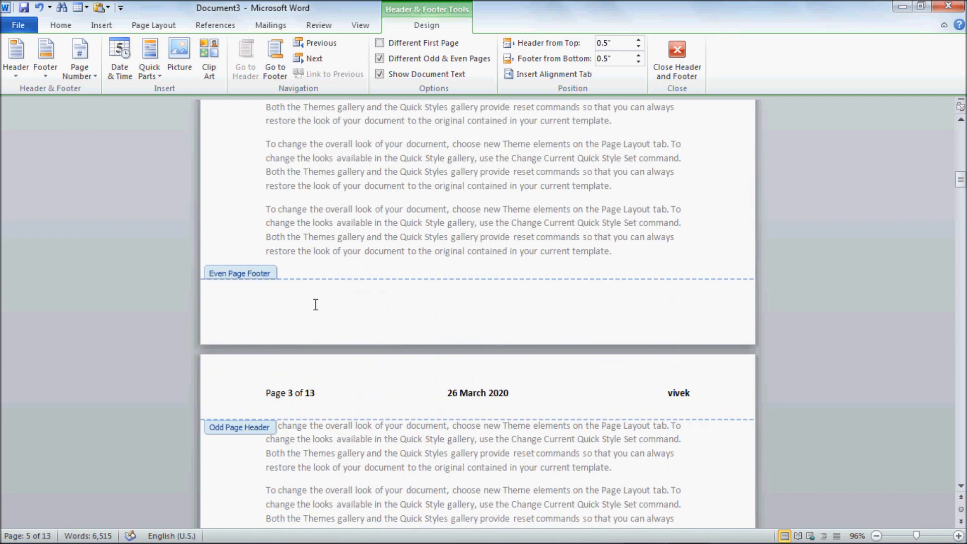
scroll(315, 308, up, 4)
- Insert Penguins.jpg into the even page header on page 2 and shrink it to about 0.97" by 1.29"
click(313, 207)
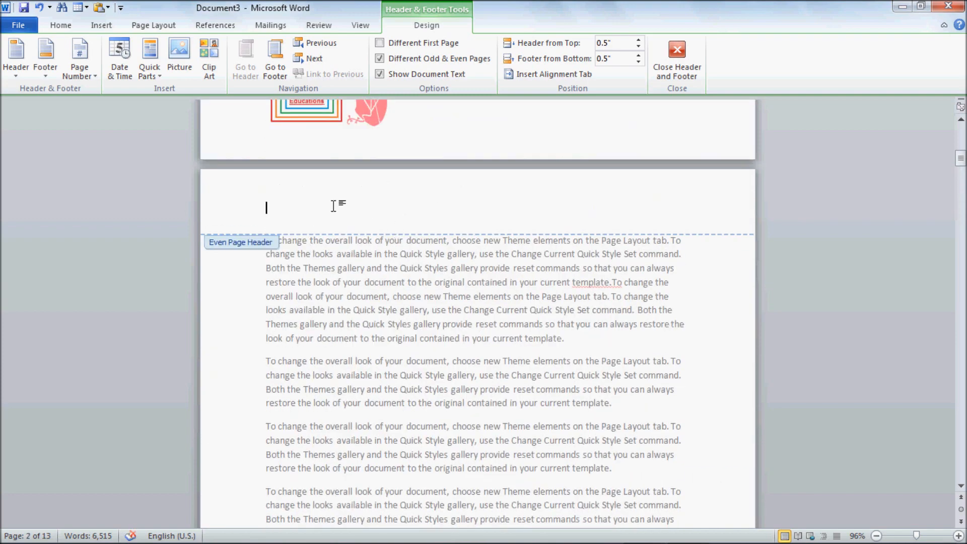
click(178, 71)
click(319, 183)
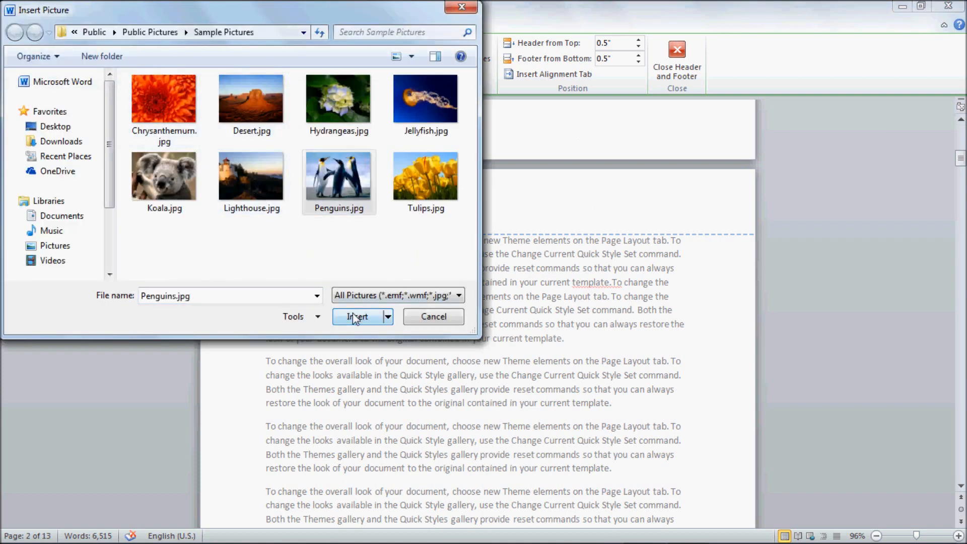
click(357, 316)
drag(690, 203, 351, 457)
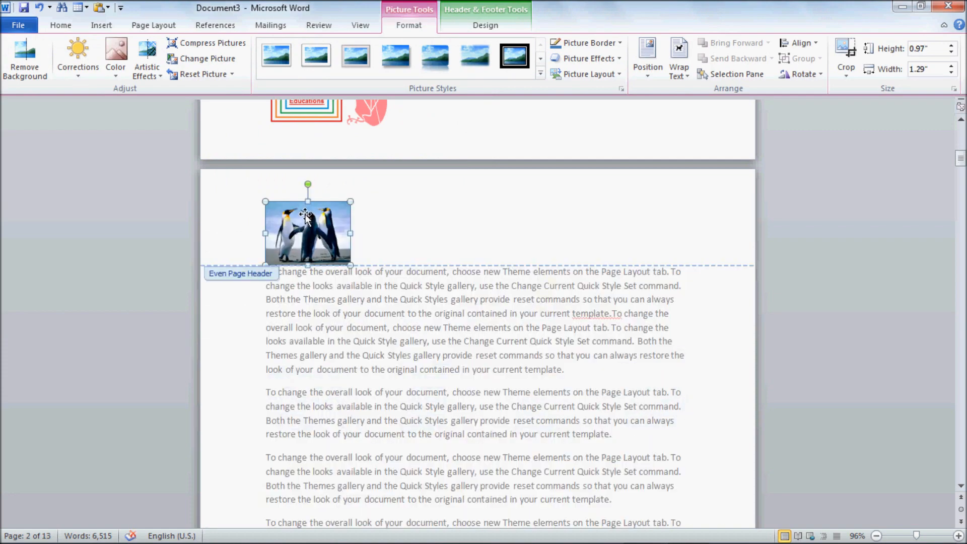
- Try placing the penguin picture at the top centre with text wrapping and adjusting it, and undo these changes
click(648, 58)
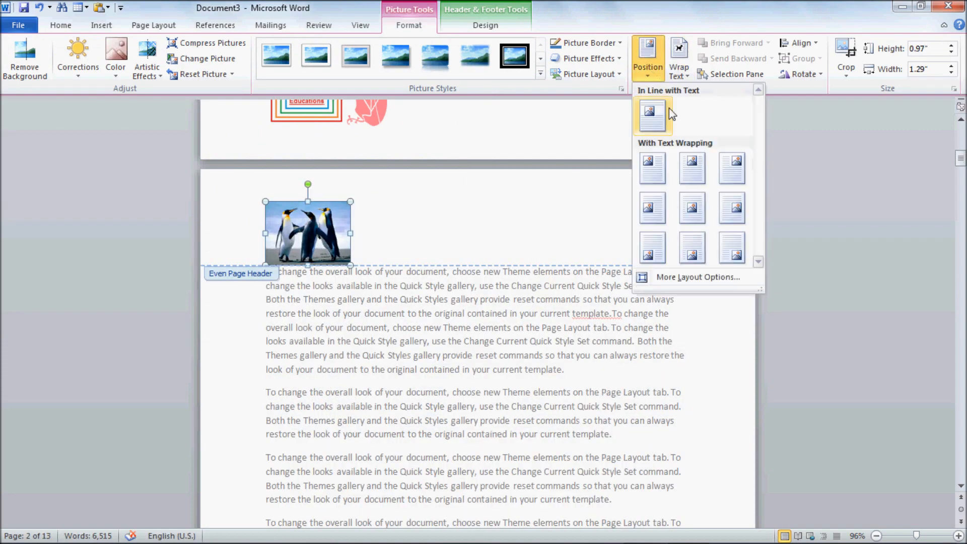
click(685, 164)
drag(485, 258, 484, 214)
key(ctrl+z)
key(ctrl+z)
- Change the penguin picture's text wrapping and place it at the middle of the even page header, about 0.72" by 0.96"
click(687, 75)
click(700, 113)
drag(307, 222, 506, 188)
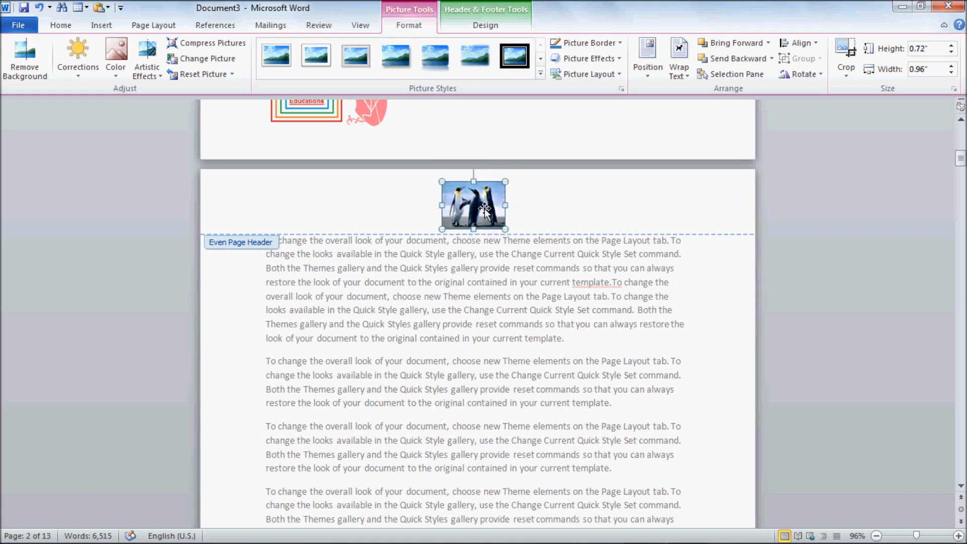
- Insert the date and time as "26/03/2020 2:14 PM" in the even page footer on page 2
scroll(427, 281, down, 12)
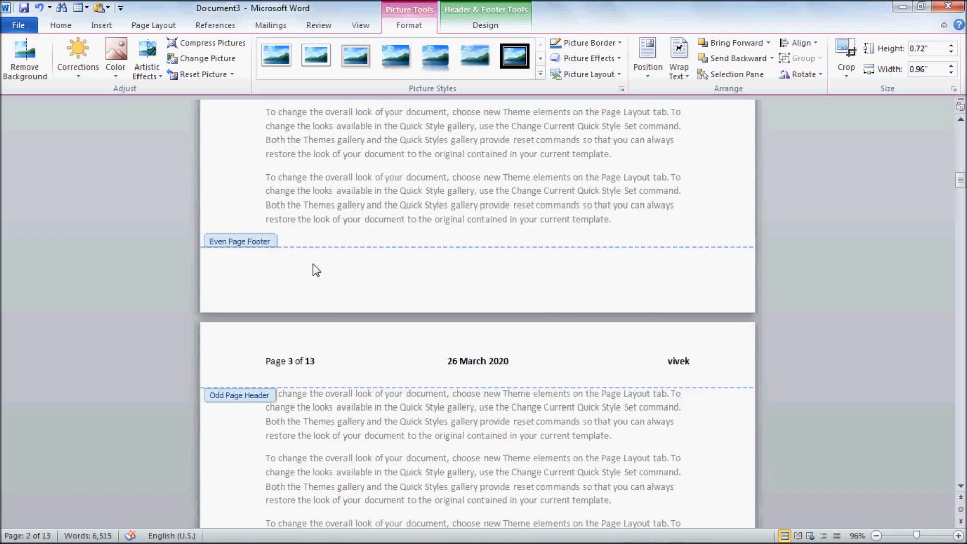
click(302, 273)
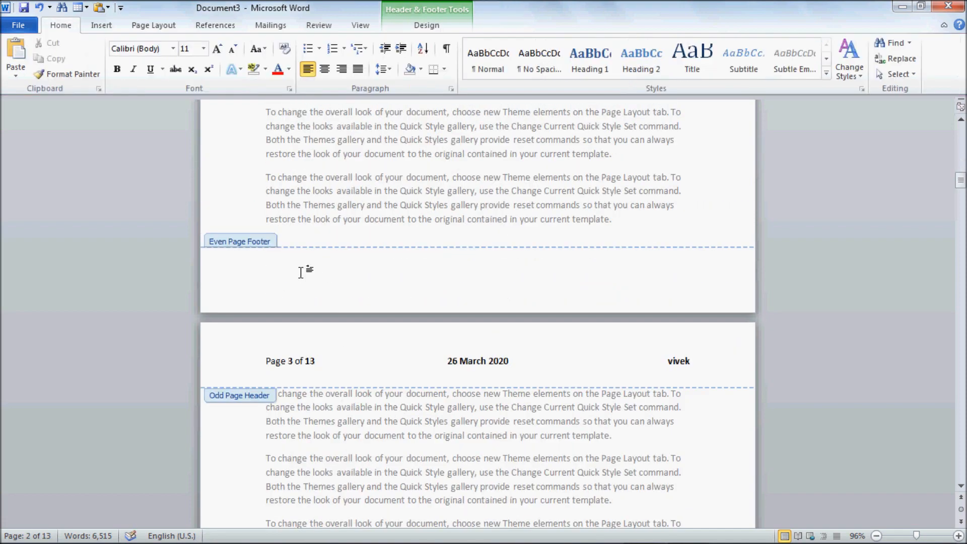
click(434, 31)
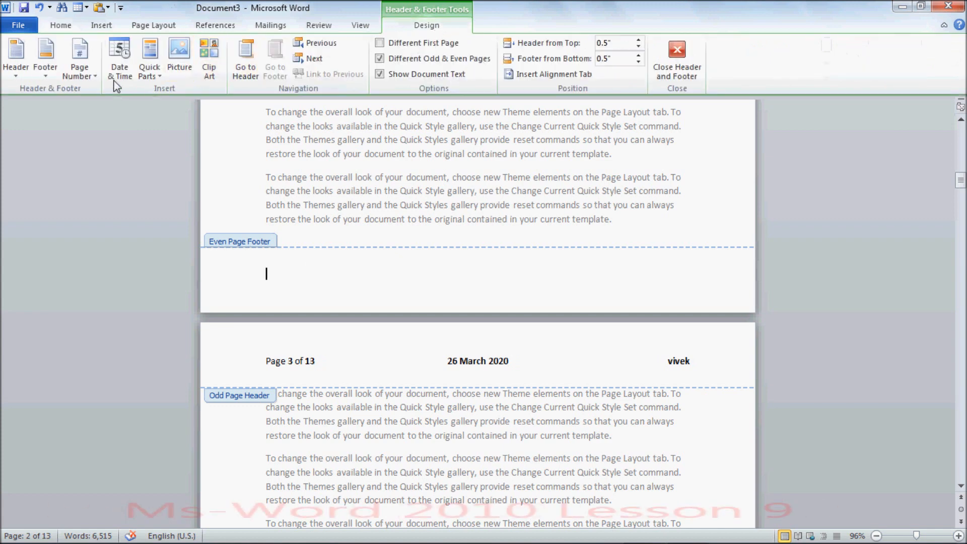
click(120, 58)
click(361, 280)
click(556, 376)
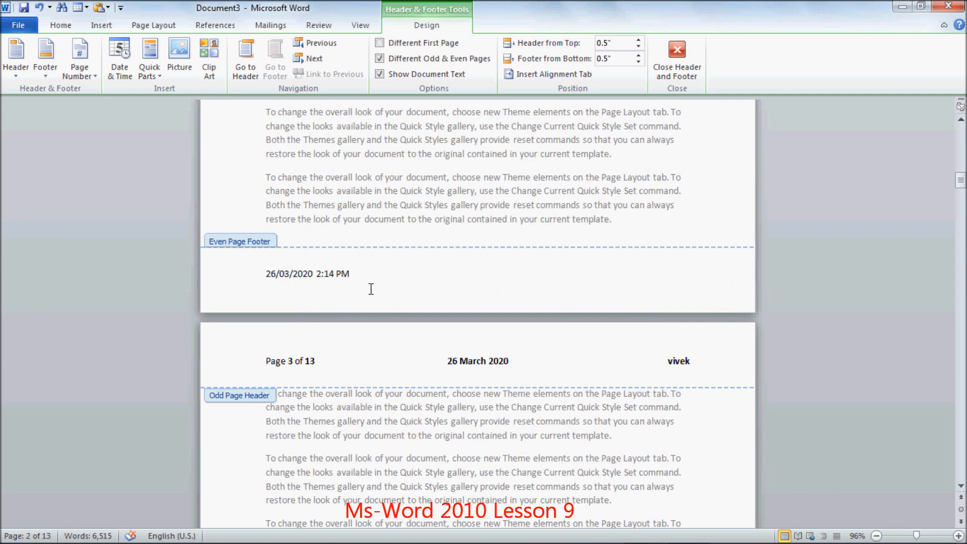
- Compare the odd page header and footer on page 1 with the even page header and footer on page 2
scroll(371, 289, up, 15)
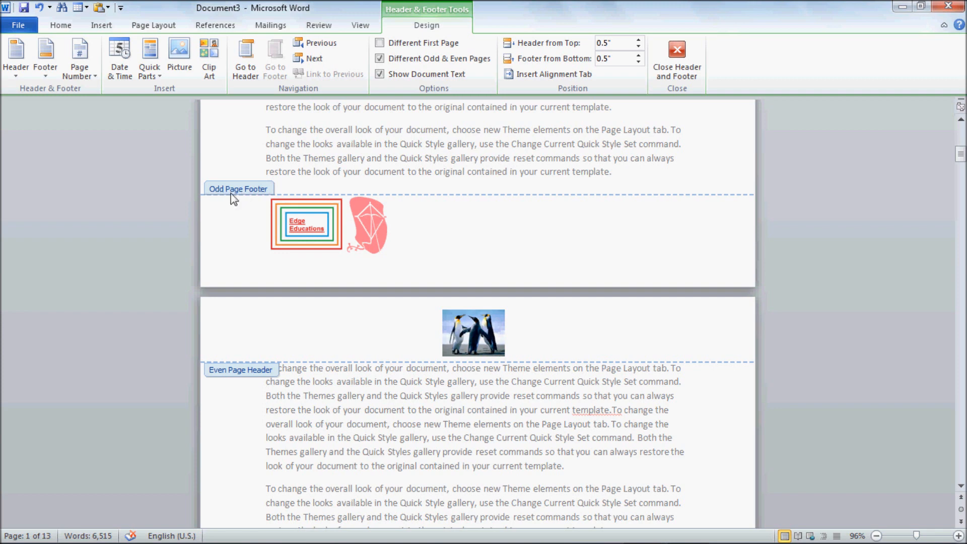
click(487, 340)
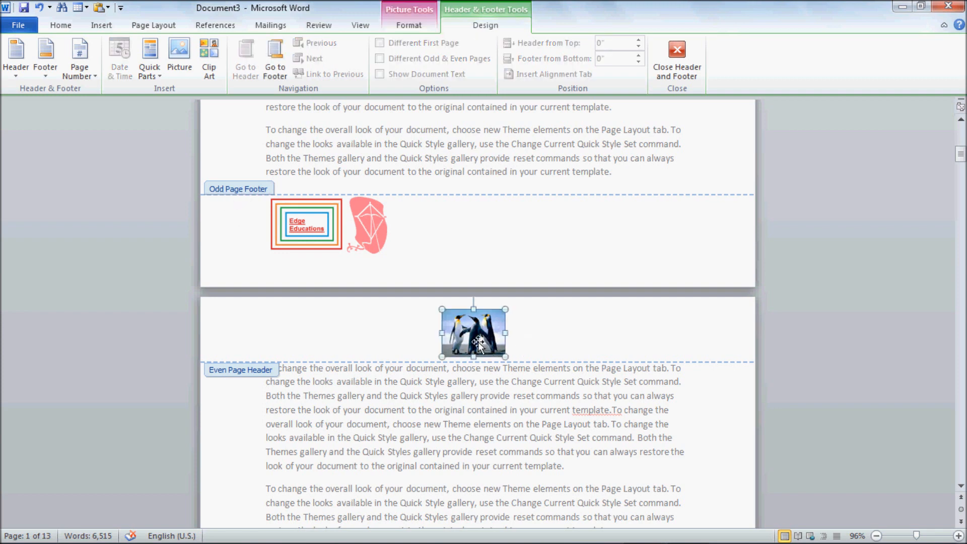
scroll(466, 377, up, 2)
scroll(465, 378, up, 5)
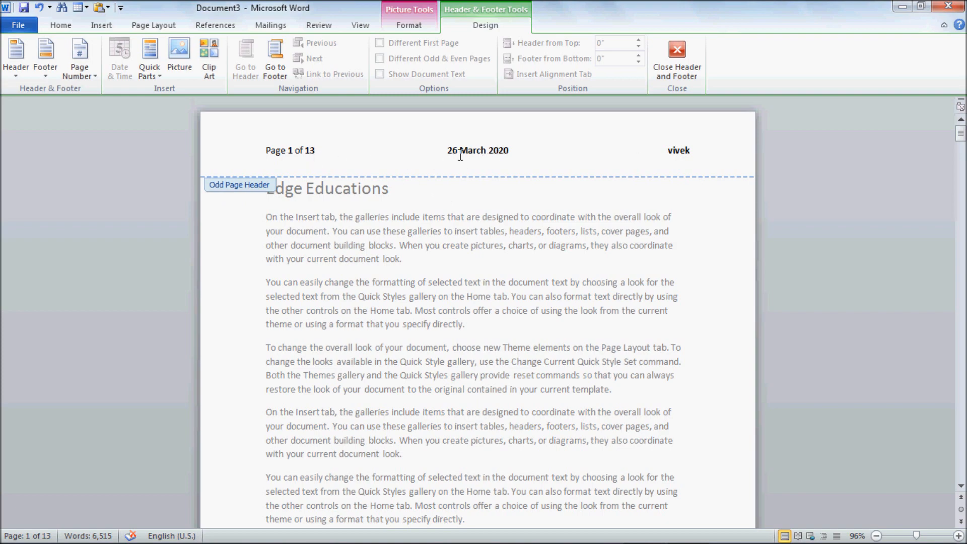
scroll(206, 395, down, 9)
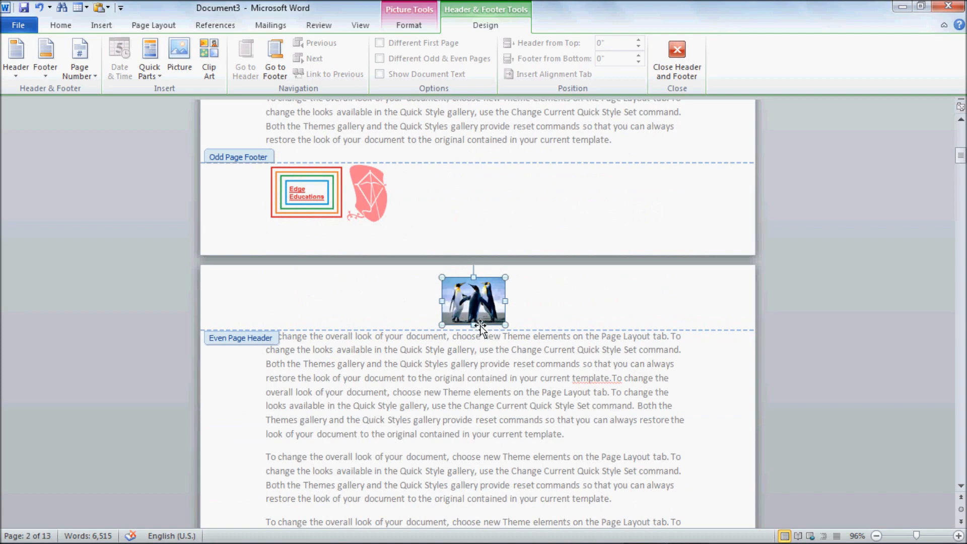
click(330, 204)
click(370, 201)
scroll(340, 324, down, 10)
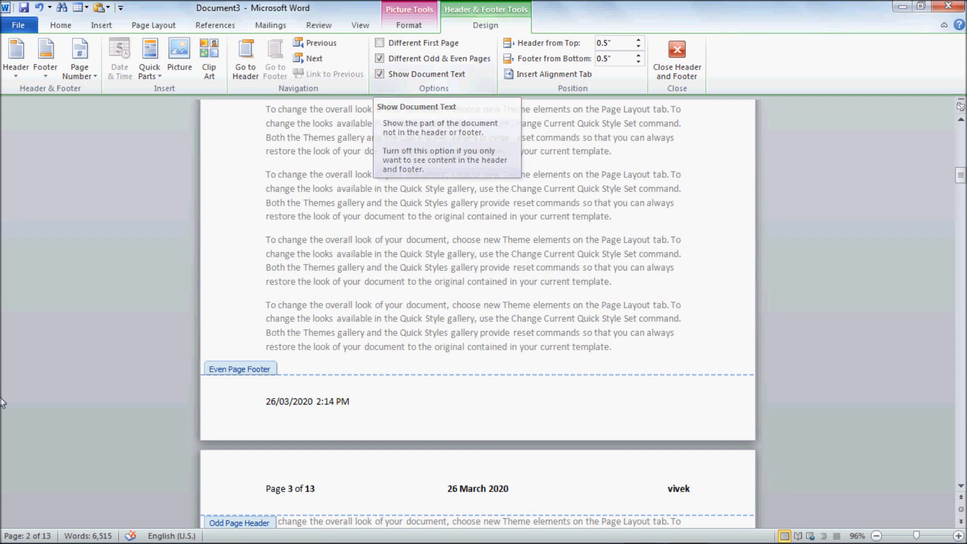
- Switch the document text off, on and off again to view only the header and footer content on pages 1 and 2
click(415, 76)
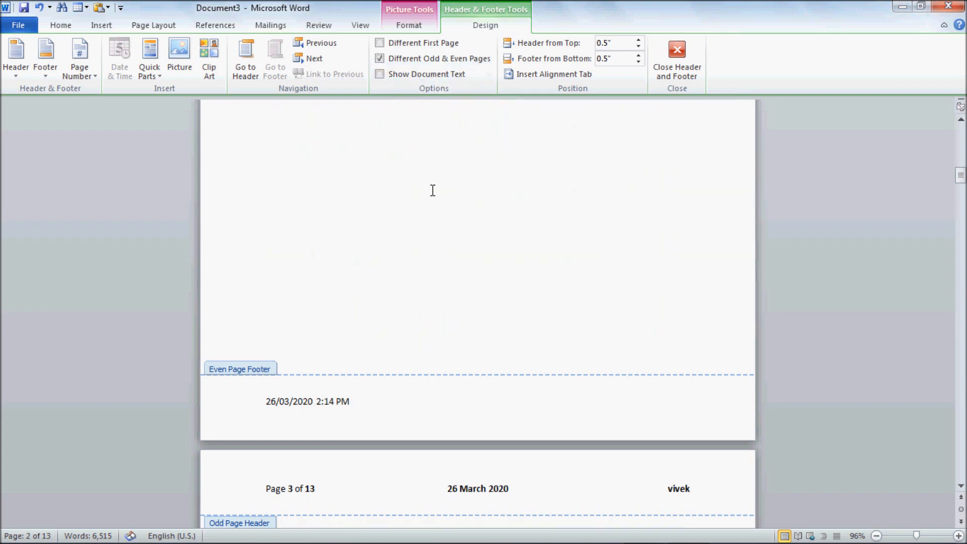
scroll(394, 368, up, 8)
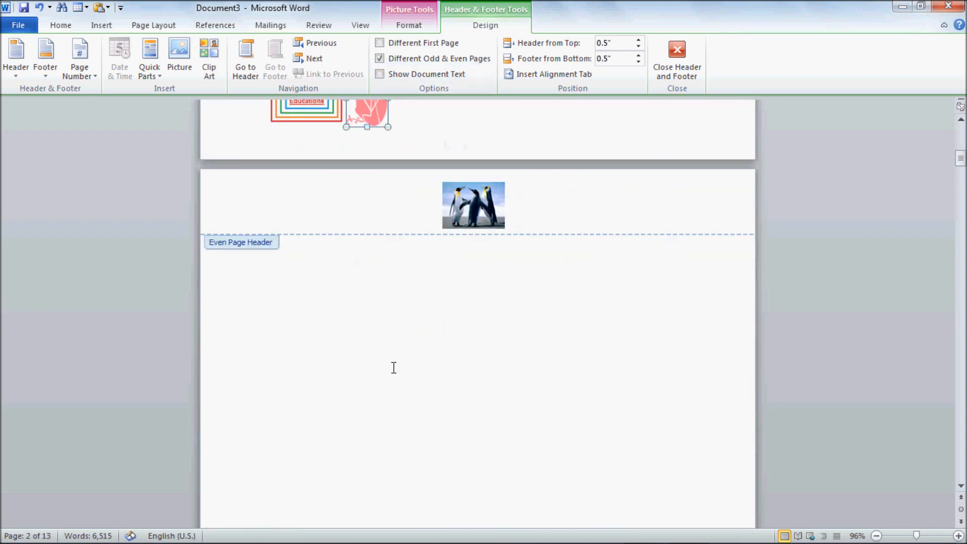
scroll(394, 368, up, 7)
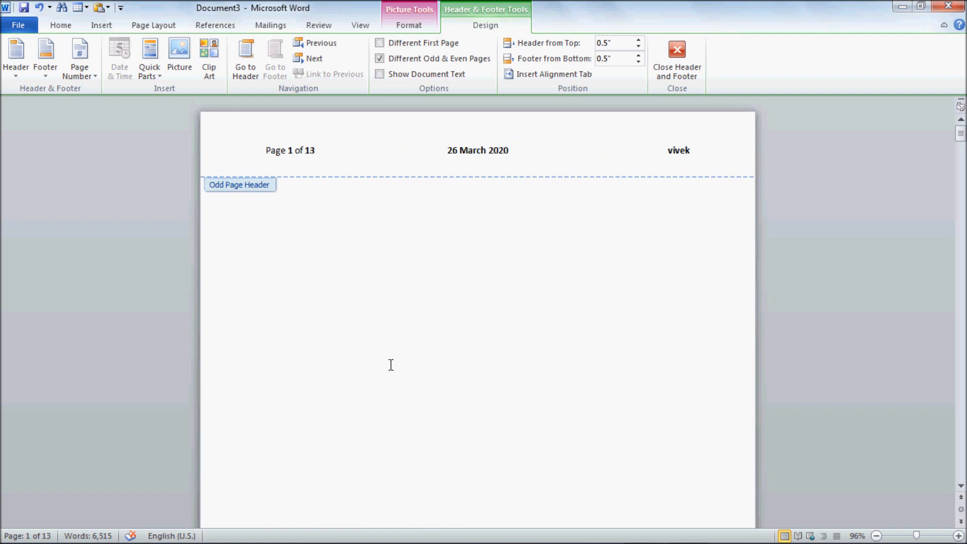
click(400, 80)
scroll(396, 268, down, 8)
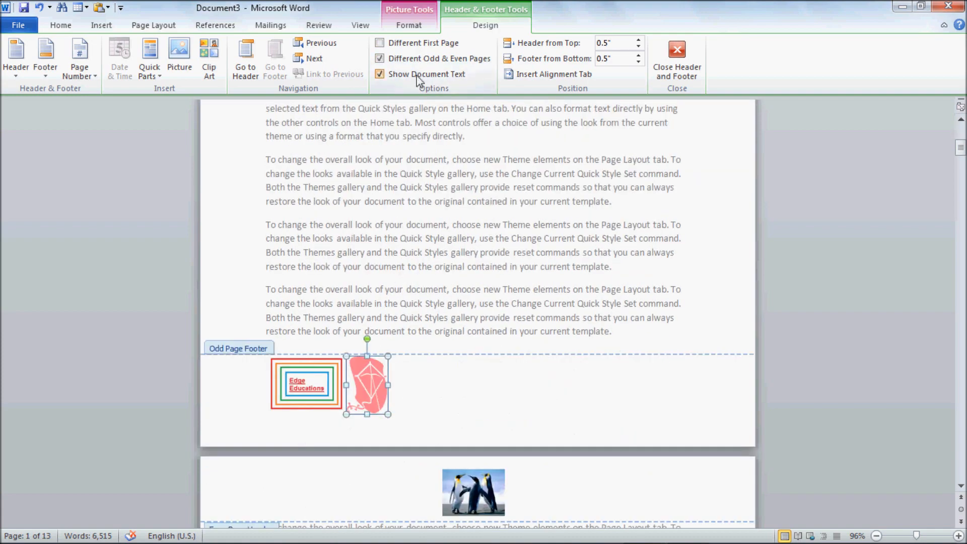
click(422, 74)
scroll(367, 452, down, 1)
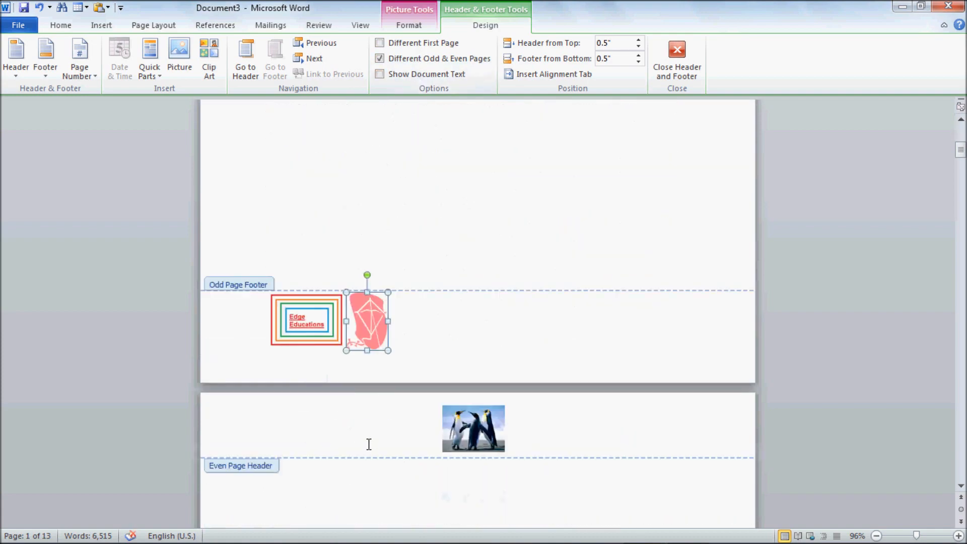
- Show the document text again and set the header distance from the top to 0.9"
click(425, 74)
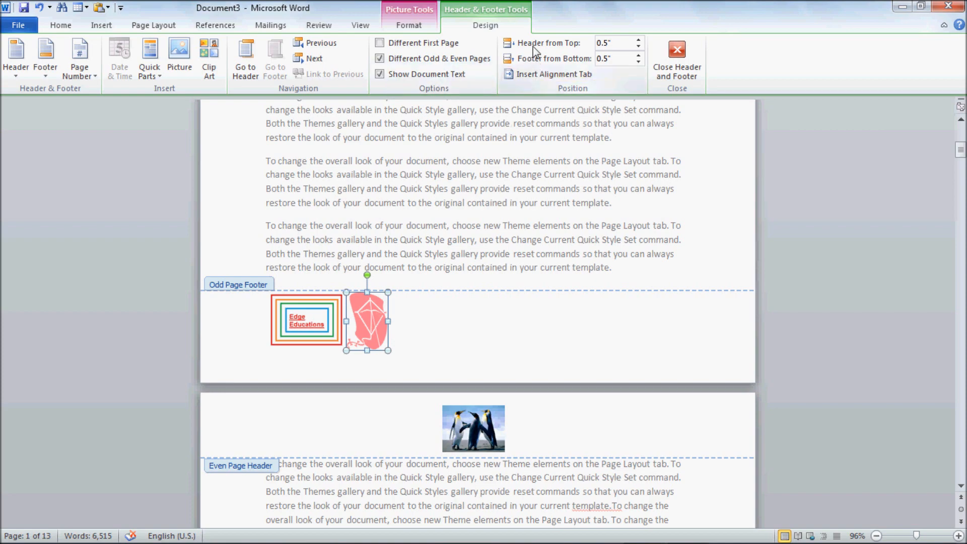
scroll(371, 328, up, 6)
scroll(371, 330, up, 3)
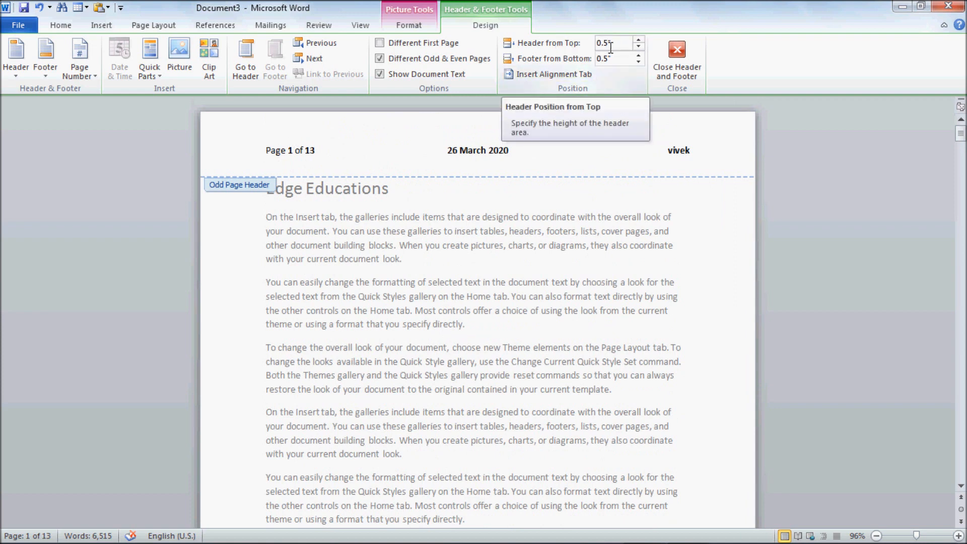
click(639, 42)
click(639, 41)
click(639, 41)
click(639, 41)
scroll(446, 277, up, 7)
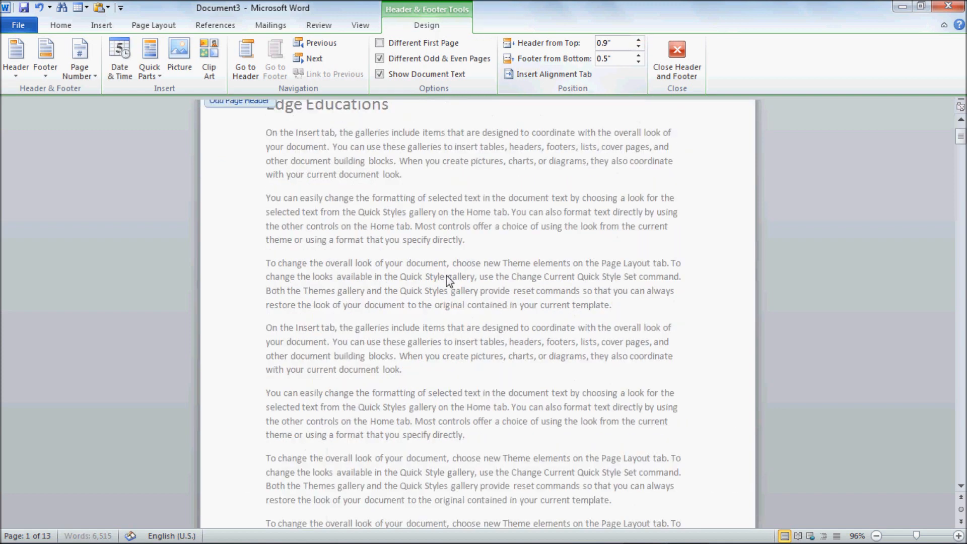
- Increase the header distance from the top to 1.6"
click(639, 42)
click(639, 42)
click(639, 41)
click(639, 41)
click(639, 41)
click(639, 41)
click(639, 41)
scroll(513, 254, up, 5)
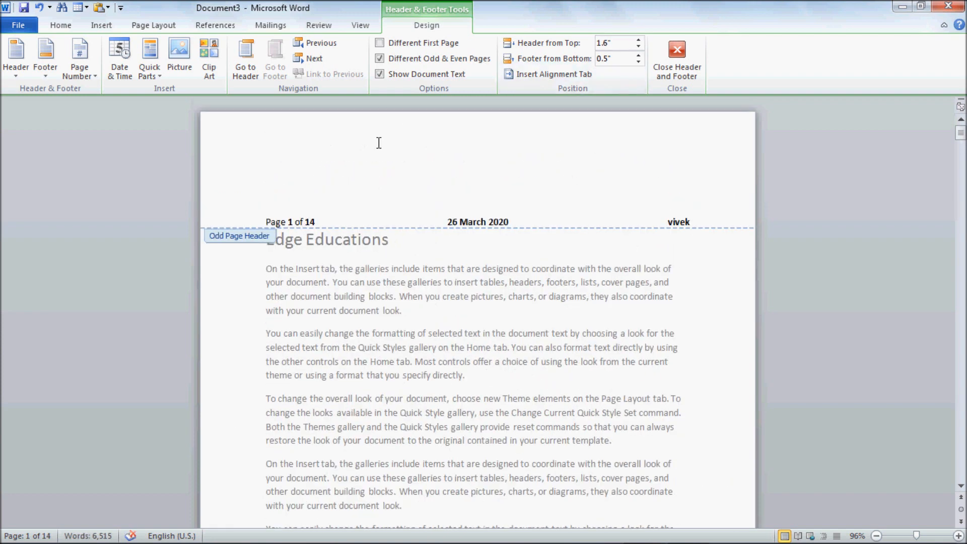
- Set the footer distance from the bottom to 1"
click(639, 55)
click(639, 55)
click(639, 55)
click(639, 55)
click(639, 56)
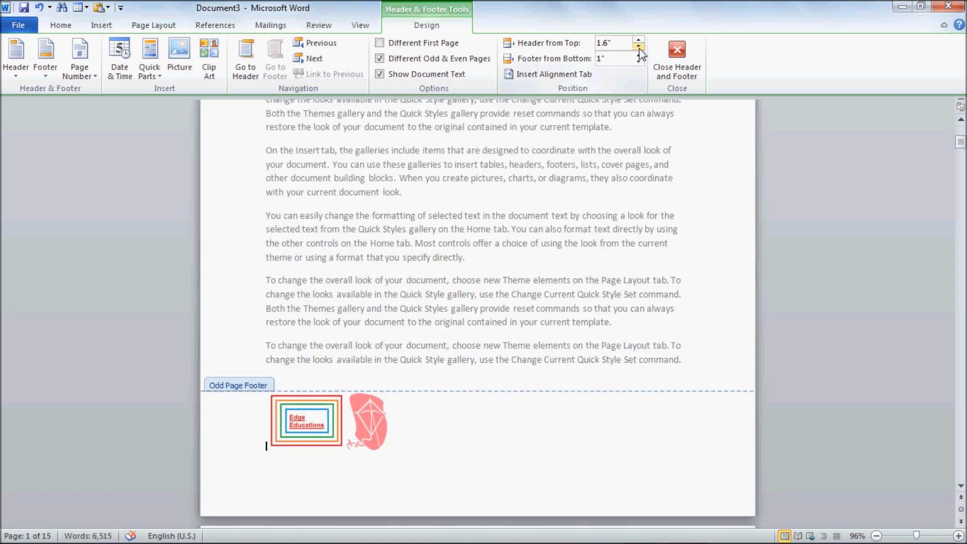
- Reduce the header distance from the top to 1"
click(639, 46)
click(639, 46)
click(638, 46)
click(639, 46)
click(639, 46)
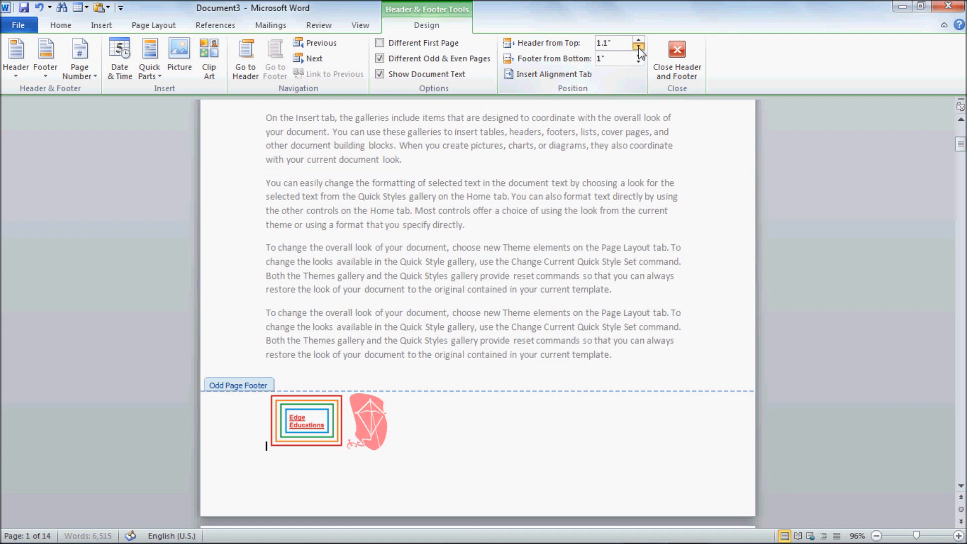
click(639, 46)
scroll(467, 244, up, 8)
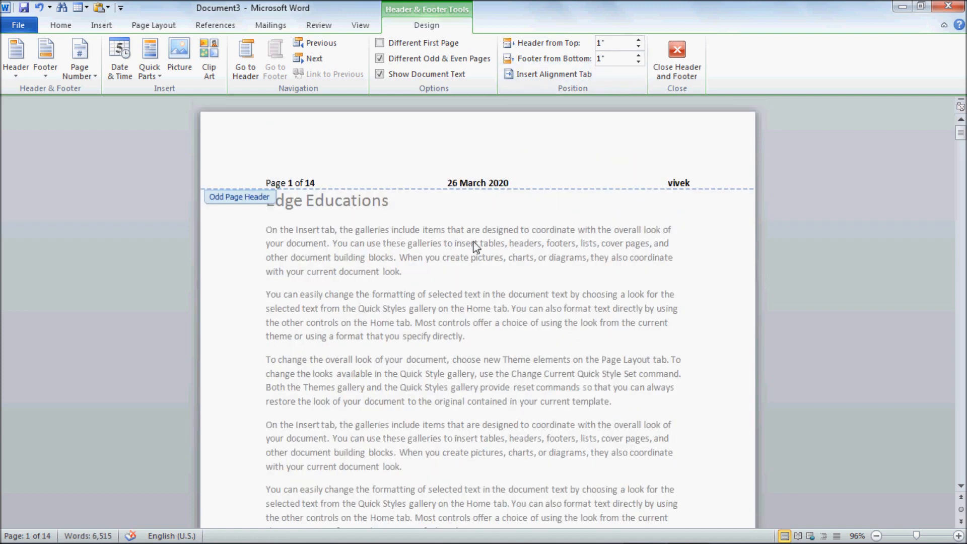
- Insert a left alignment tab with no leader in the odd page footer
click(545, 74)
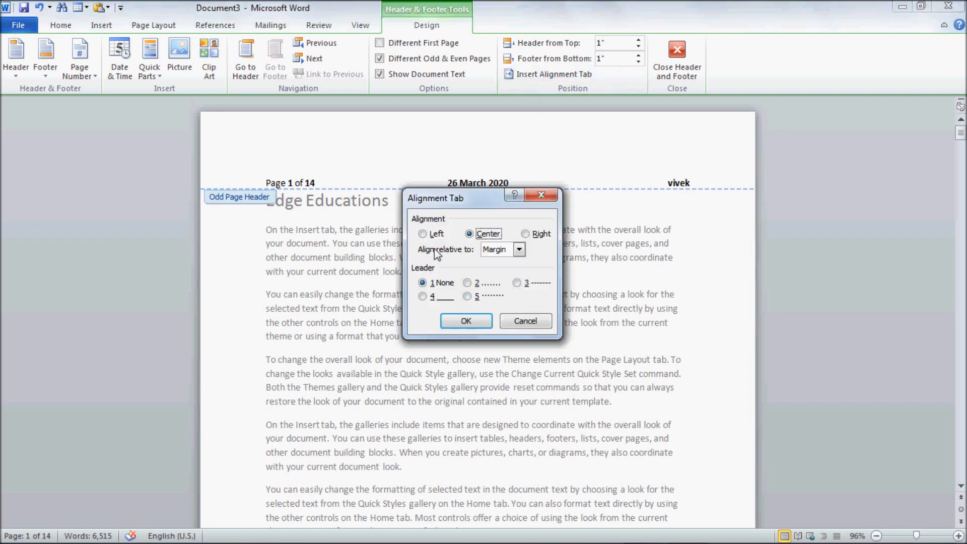
click(422, 233)
click(468, 322)
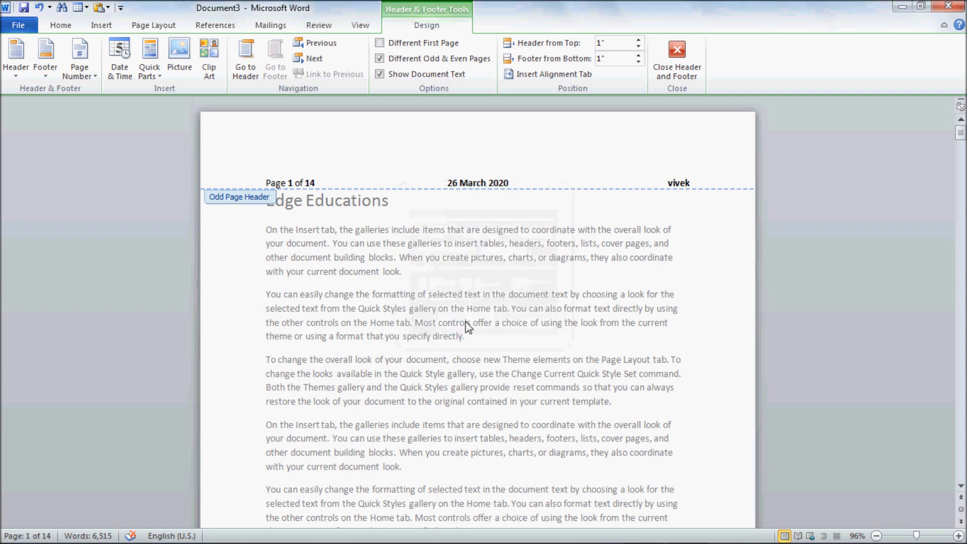
- Insert a right alignment tab relative to the margin in the odd page footer and leave header and footer editing
click(551, 75)
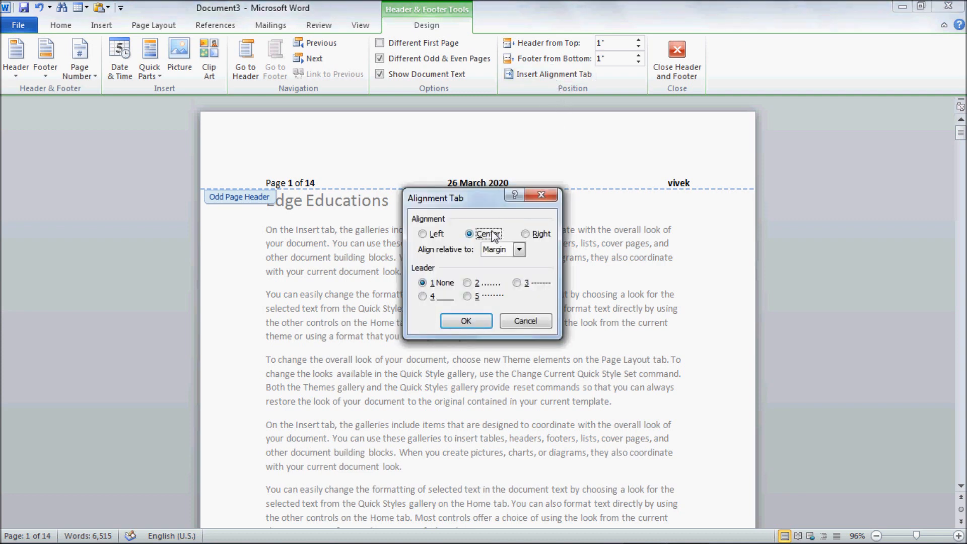
click(540, 235)
click(519, 249)
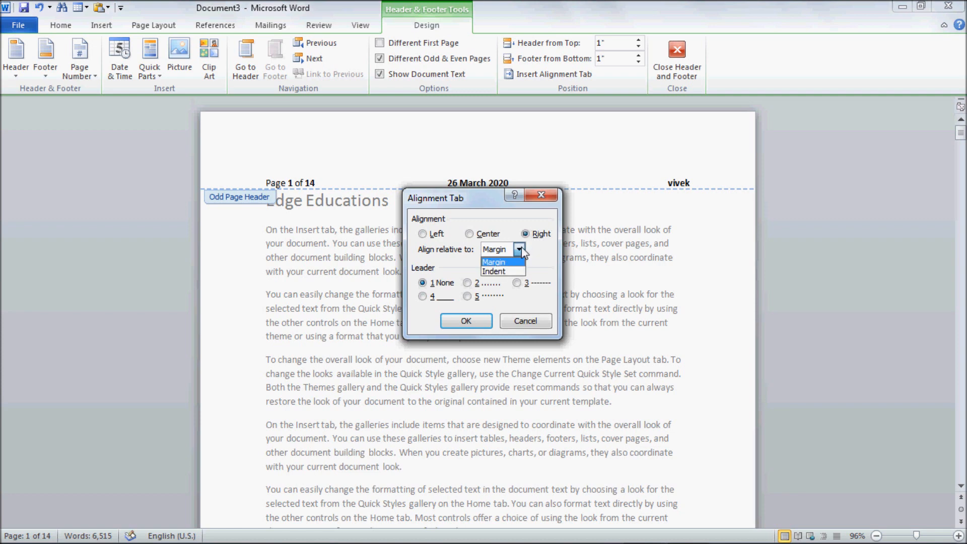
click(522, 251)
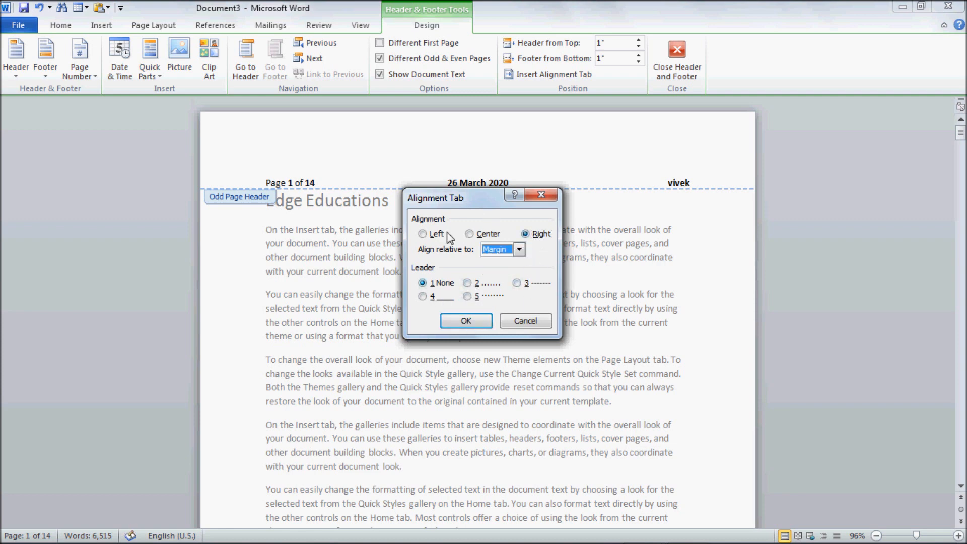
click(464, 322)
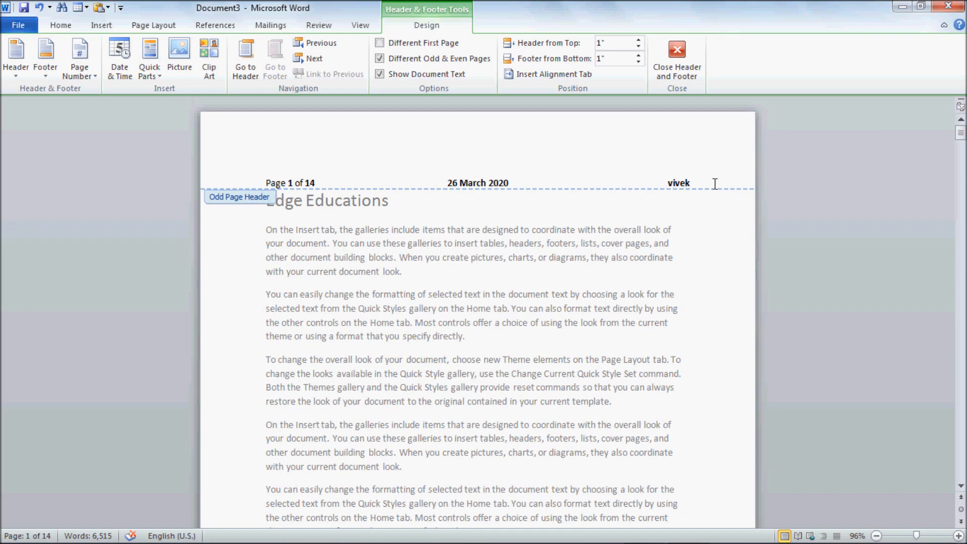
click(681, 81)
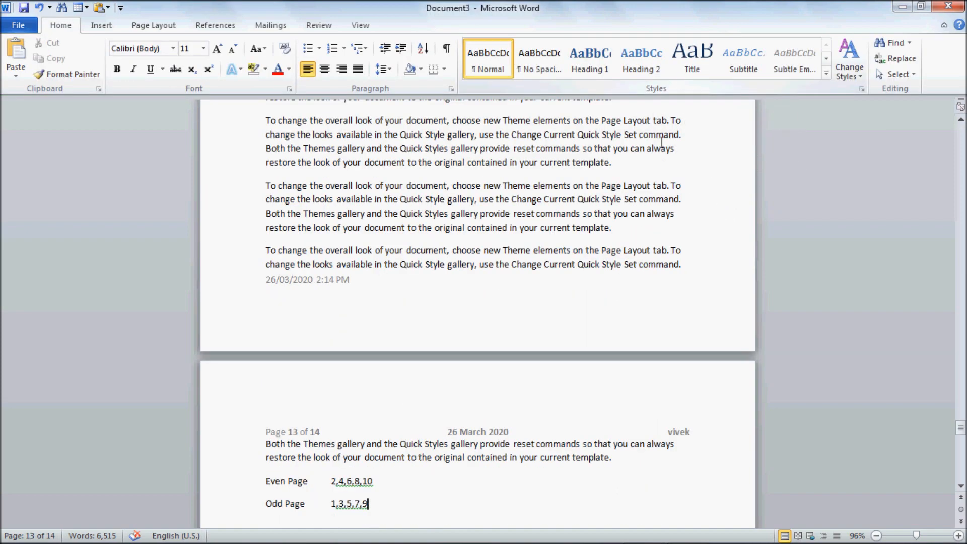
- Look through the document's headers and footers and check pages 1 to 3 in the print preview
scroll(469, 348, up, 10)
scroll(461, 358, up, 15)
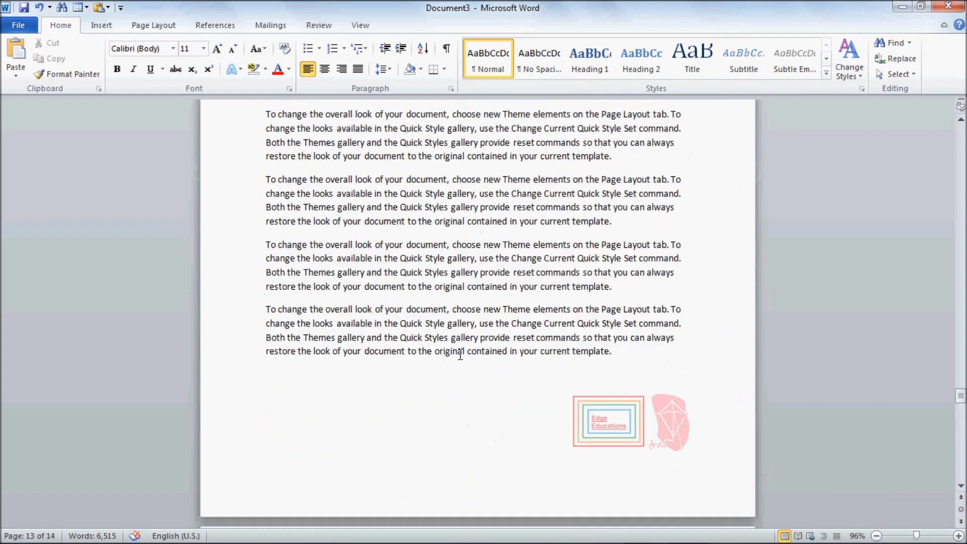
scroll(451, 344, up, 12)
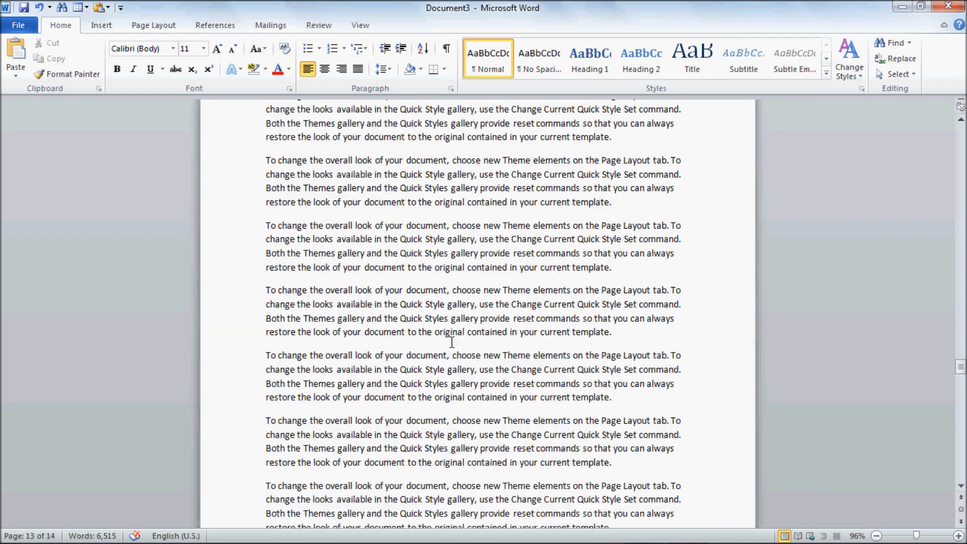
scroll(450, 342, up, 12)
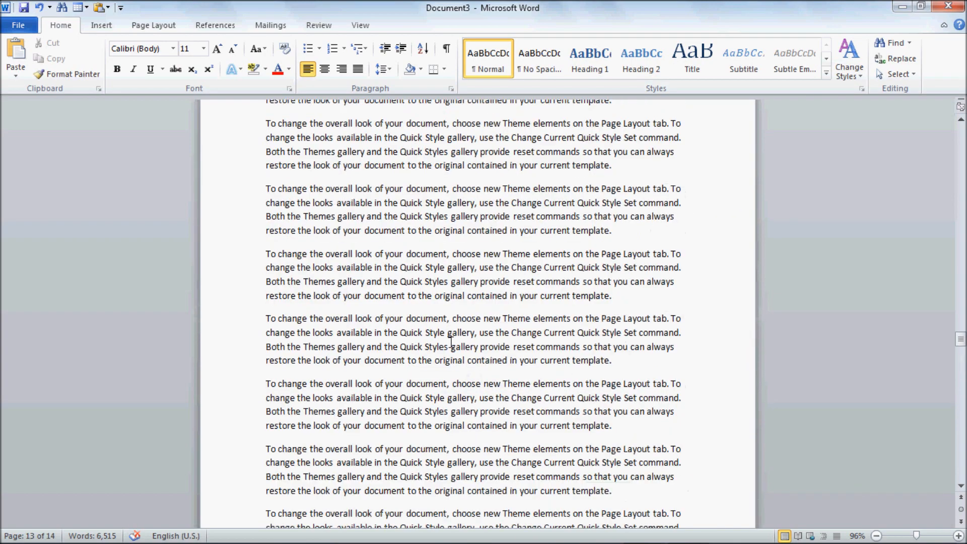
scroll(450, 343, up, 3)
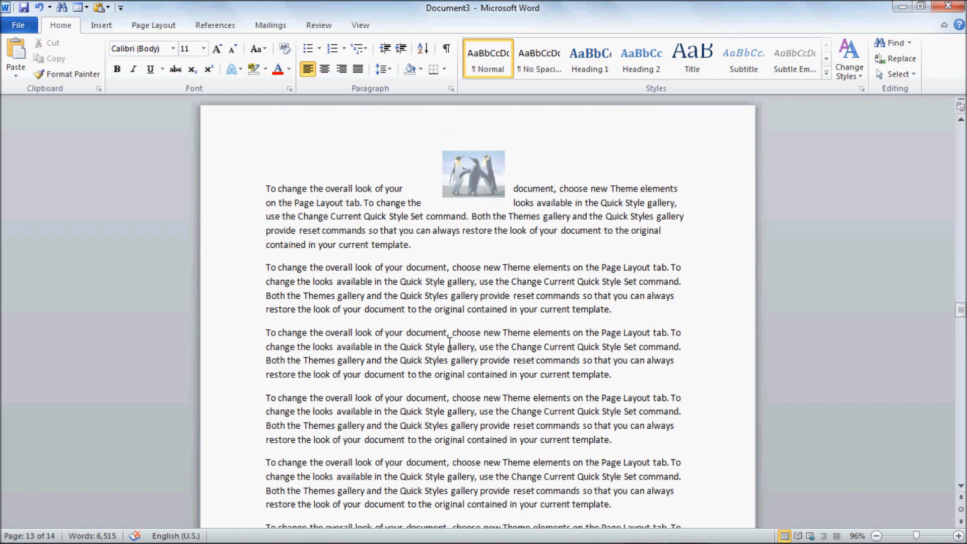
key(ctrl+p)
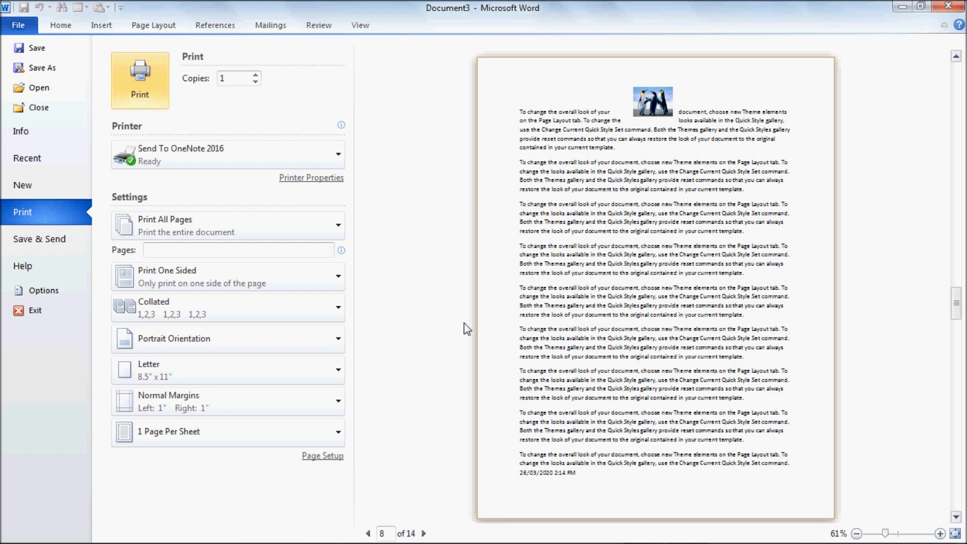
drag(955, 304, 959, 93)
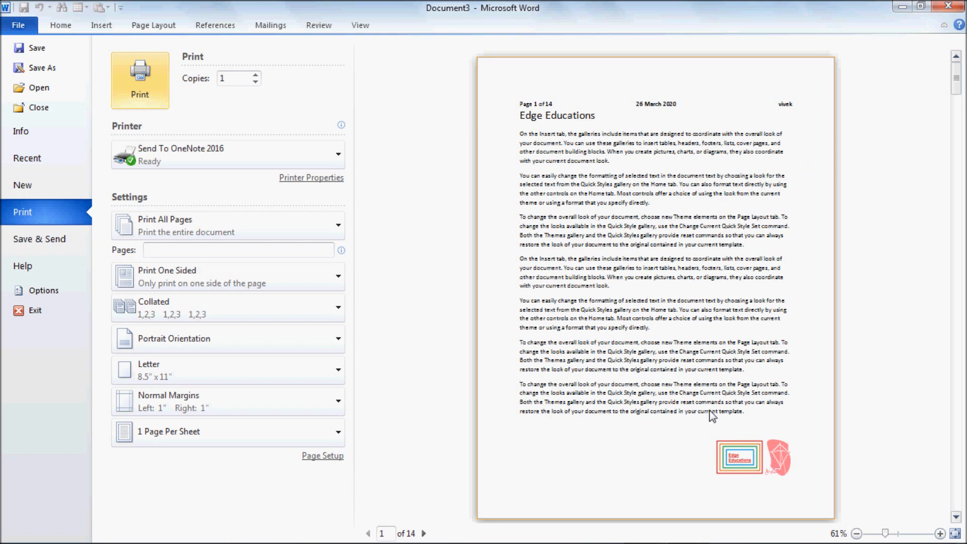
click(956, 518)
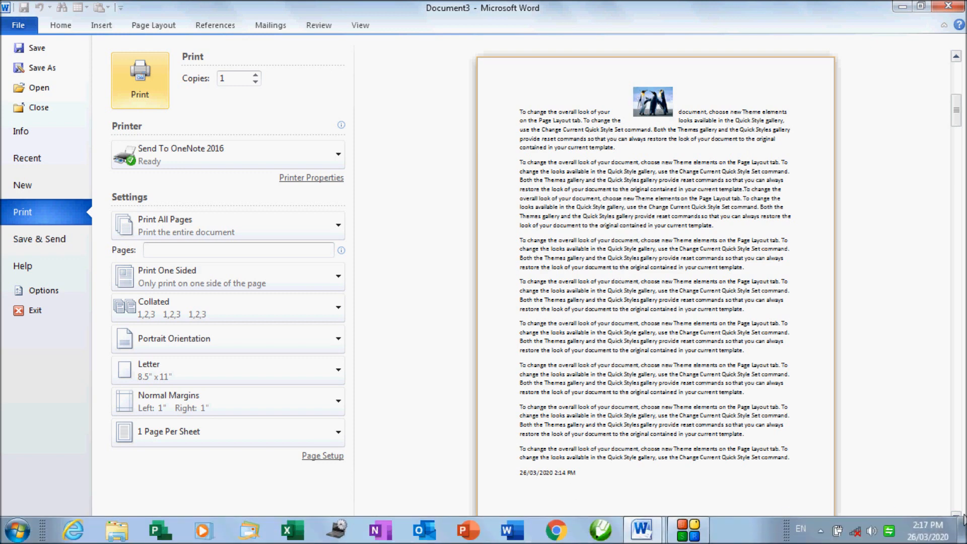
click(956, 518)
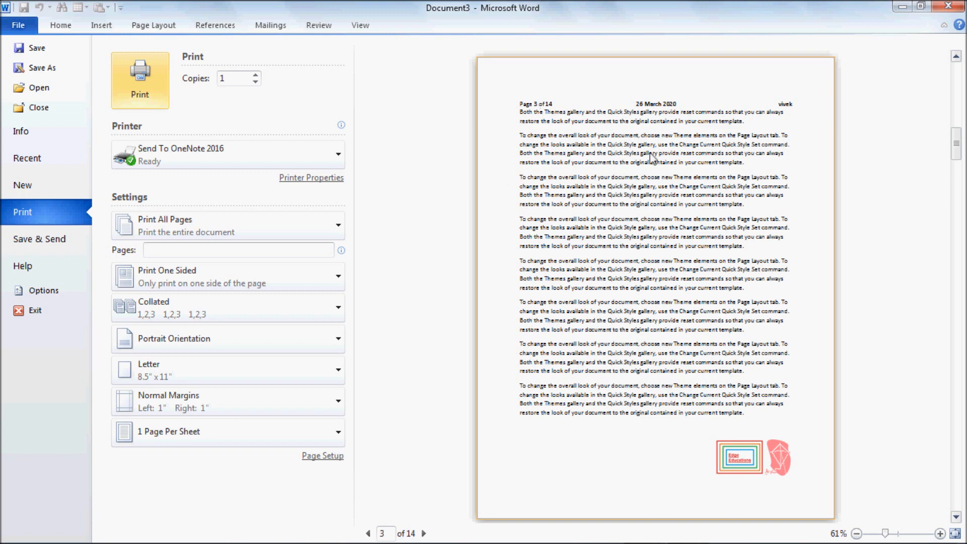
key(Escape)
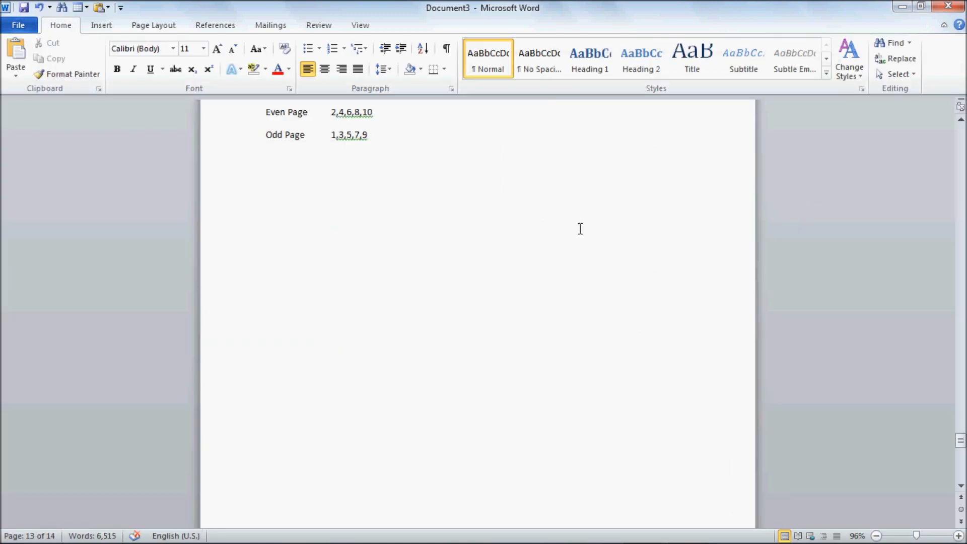
- Delete the page number, date and name from the odd page header on page 13
scroll(569, 238, up, 5)
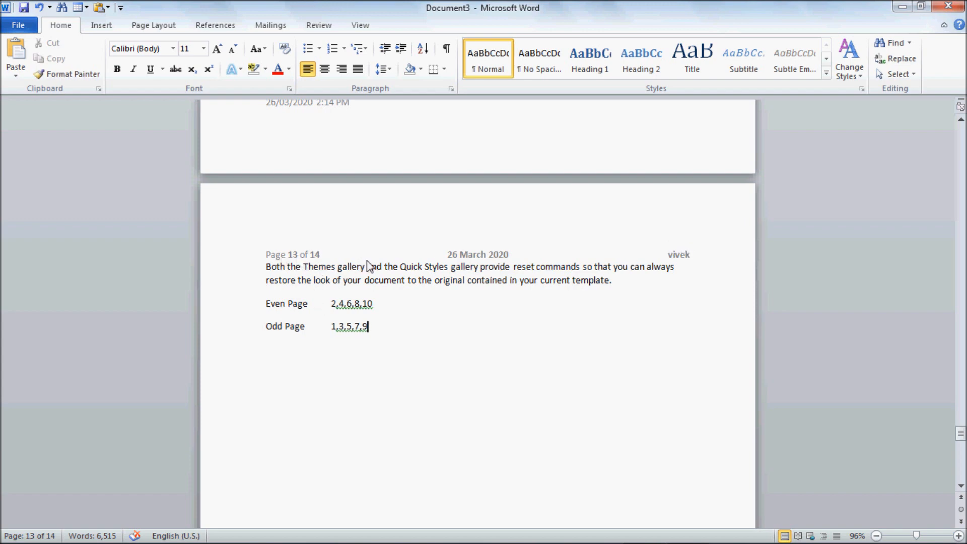
double_click(462, 254)
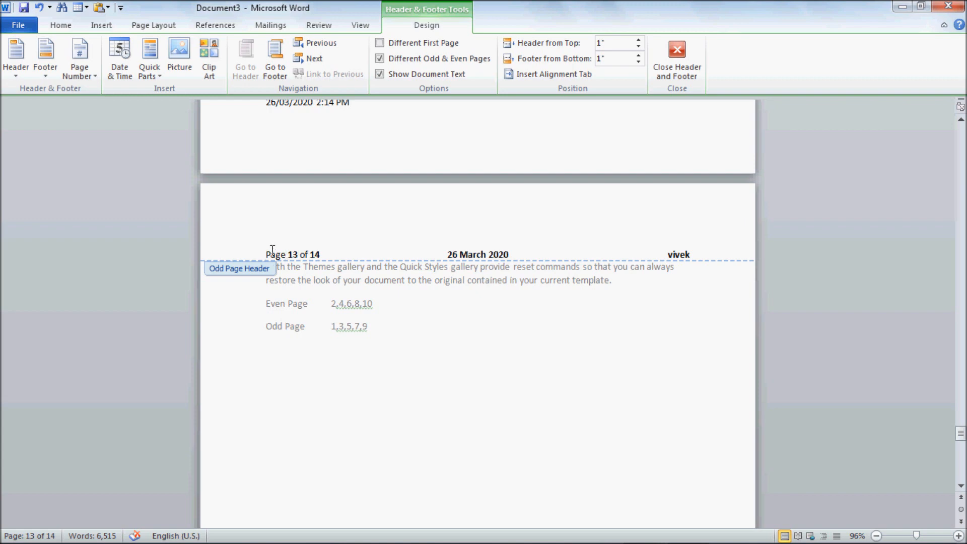
drag(266, 249, 702, 254)
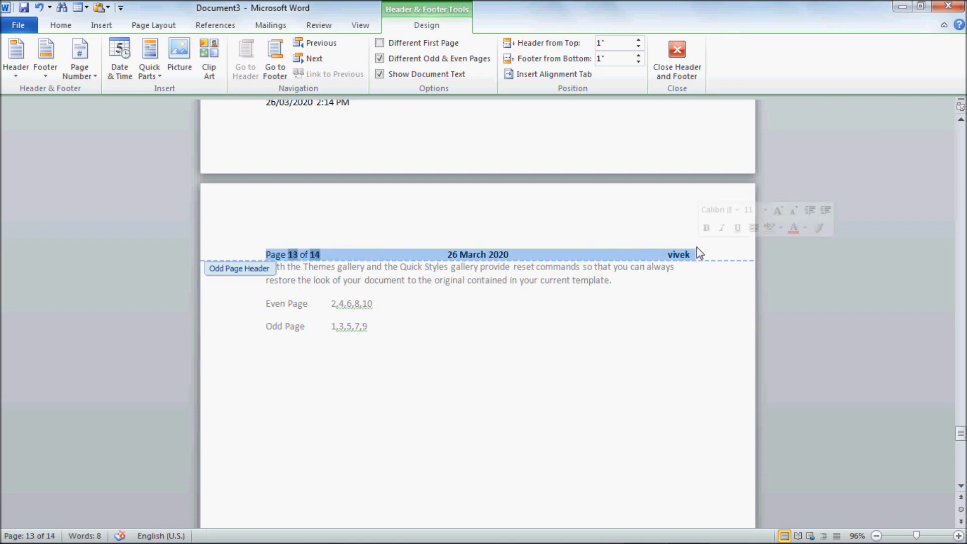
key(Delete)
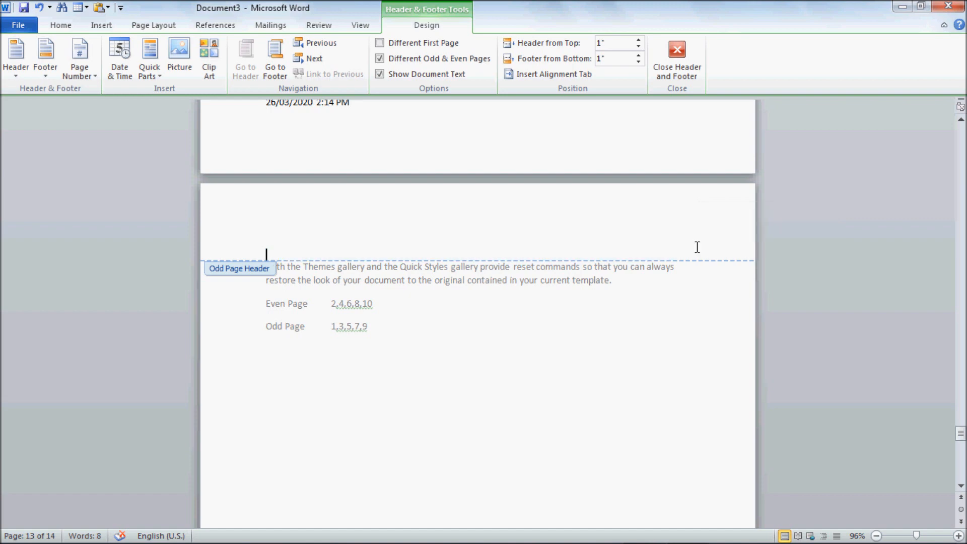
- Delete the kite picture from the odd page footer on page 13 and leave header and footer editing
scroll(697, 247, down, 15)
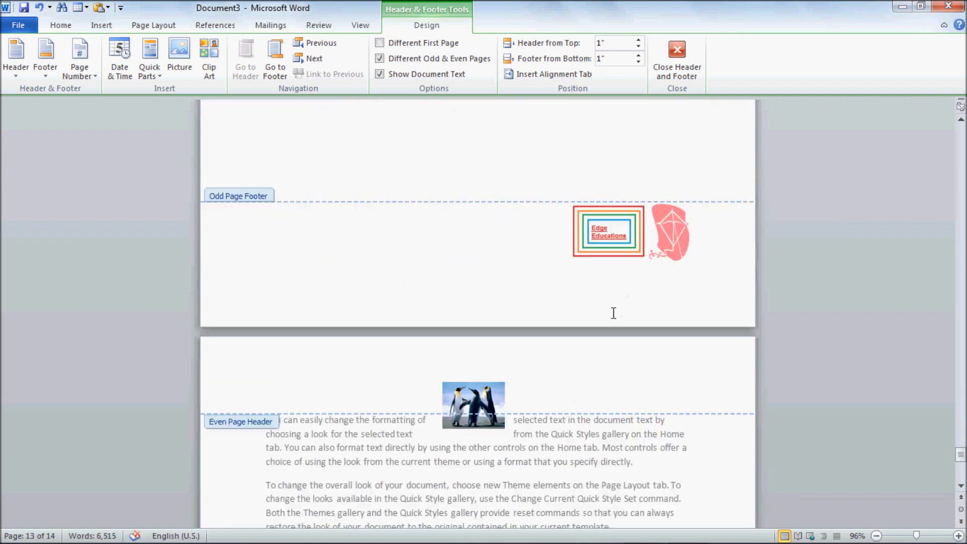
scroll(367, 409, down, 4)
scroll(423, 402, up, 9)
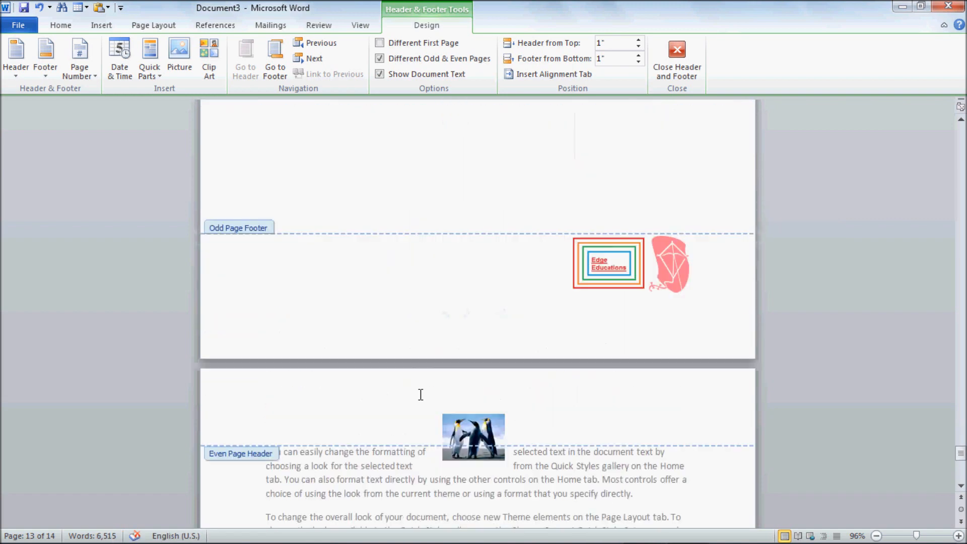
click(665, 317)
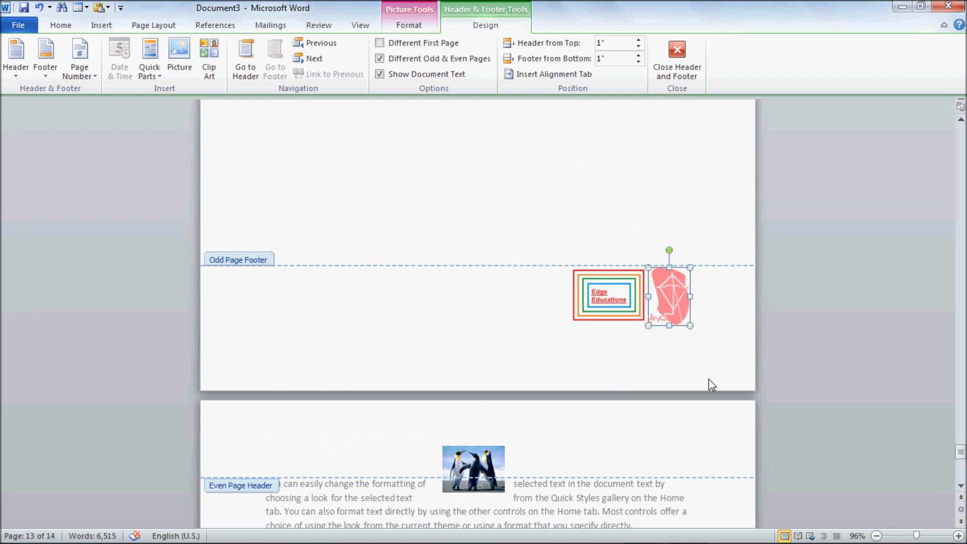
key(Delete)
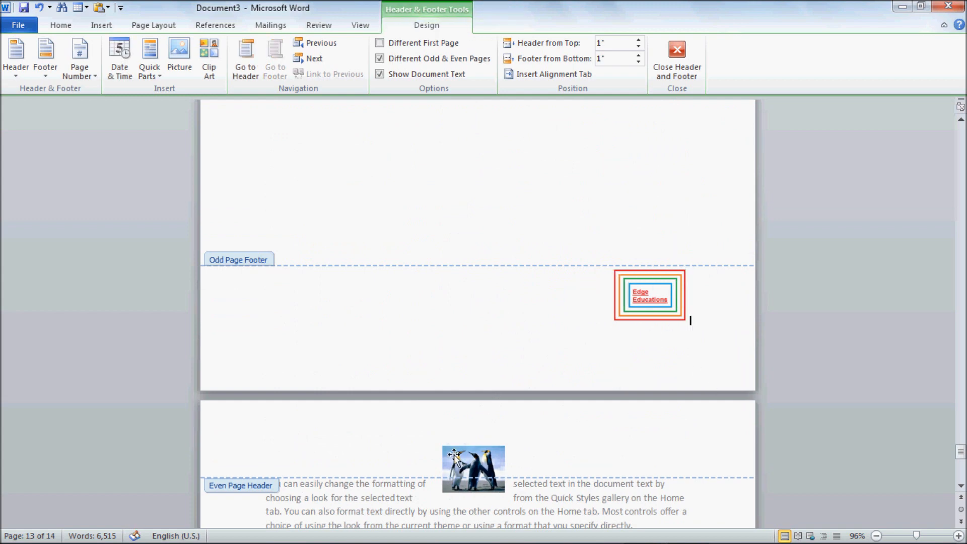
click(664, 74)
- Delete the "Edge Educations" logo from the odd page footer on page 11
scroll(509, 381, up, 8)
scroll(509, 381, up, 10)
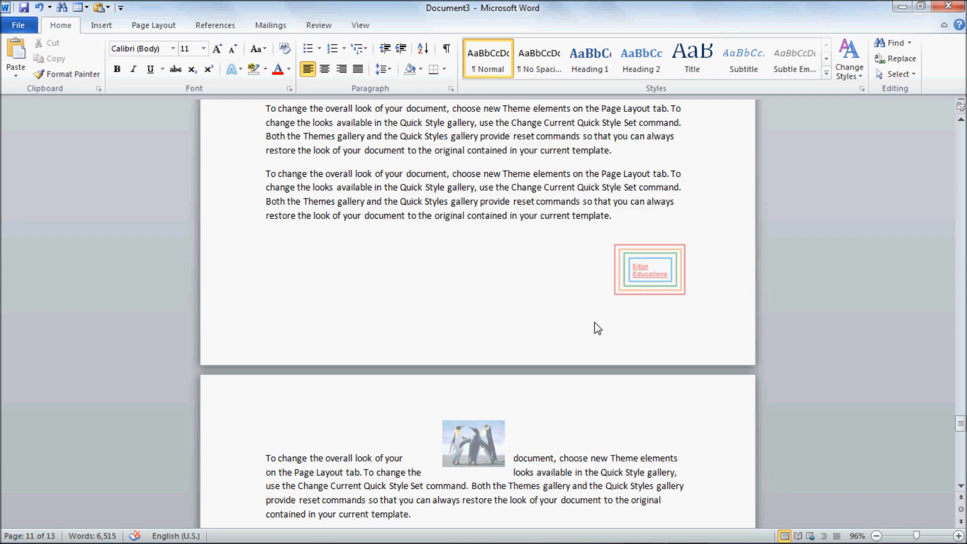
double_click(646, 267)
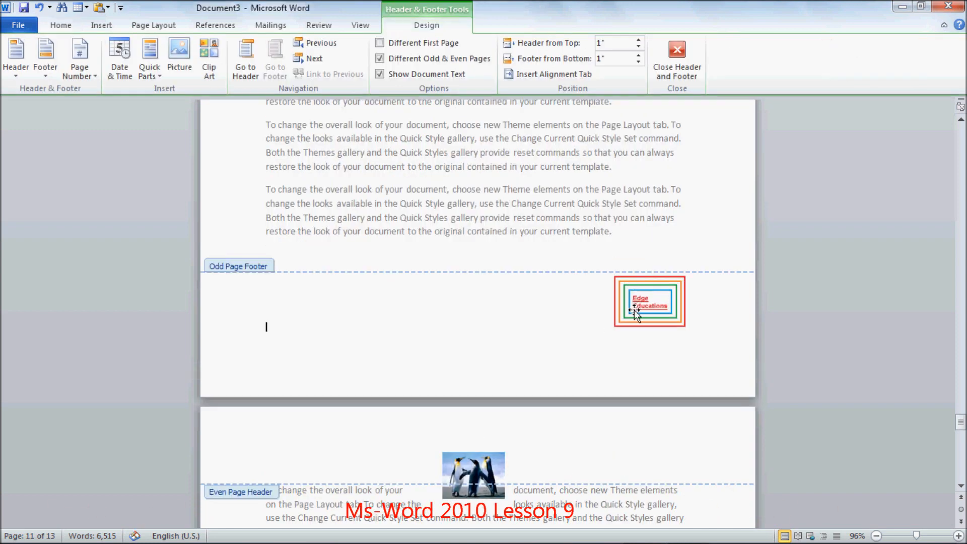
click(632, 311)
key(Delete)
key(Down)
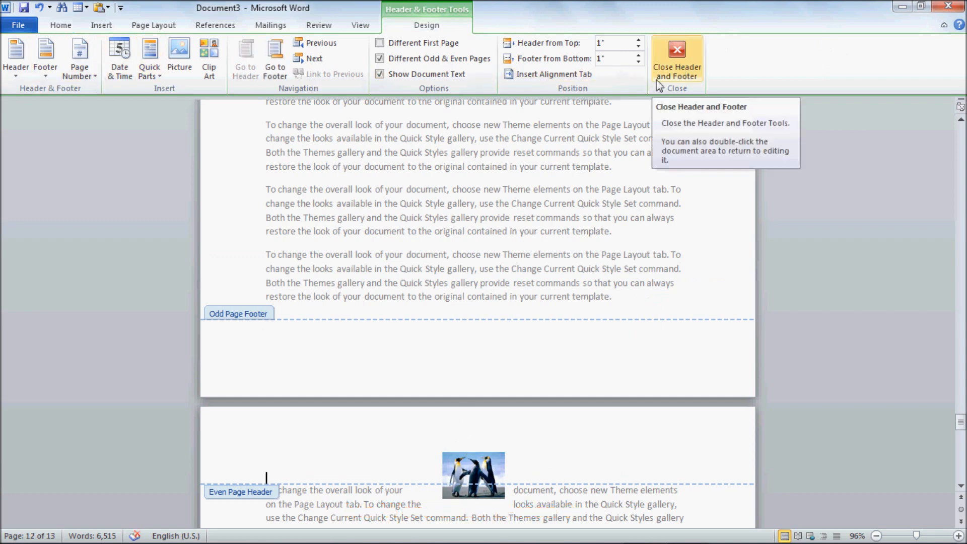
- Bring up the commands for inserting or removing headers and footers
click(91, 30)
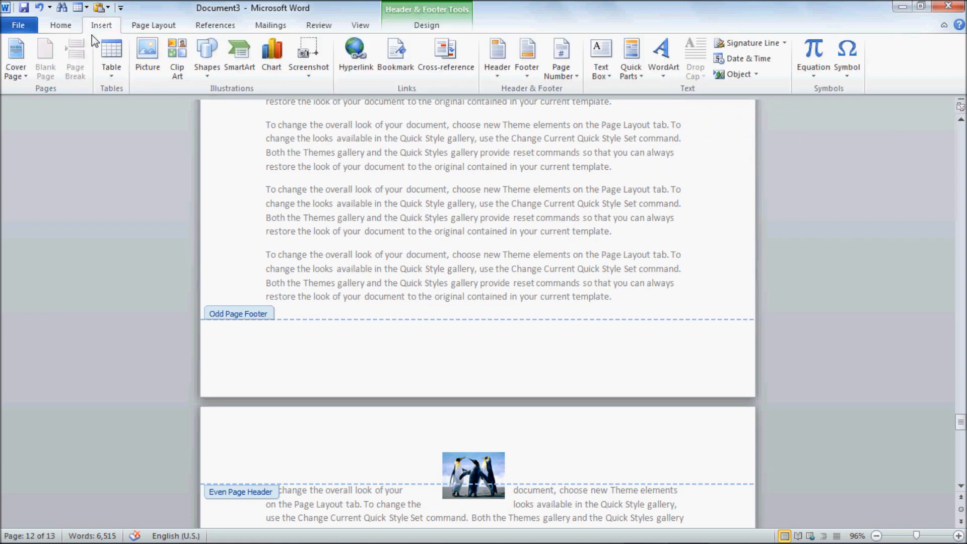